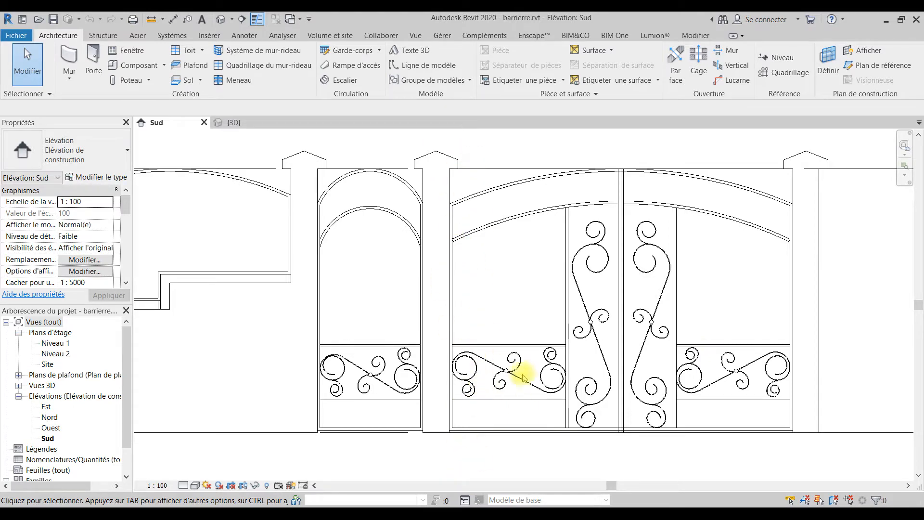
# Open the in-place Site model of the gates with the scroll ornaments for editing in the south elevation.
pyautogui.scroll(-3, 369, 321)
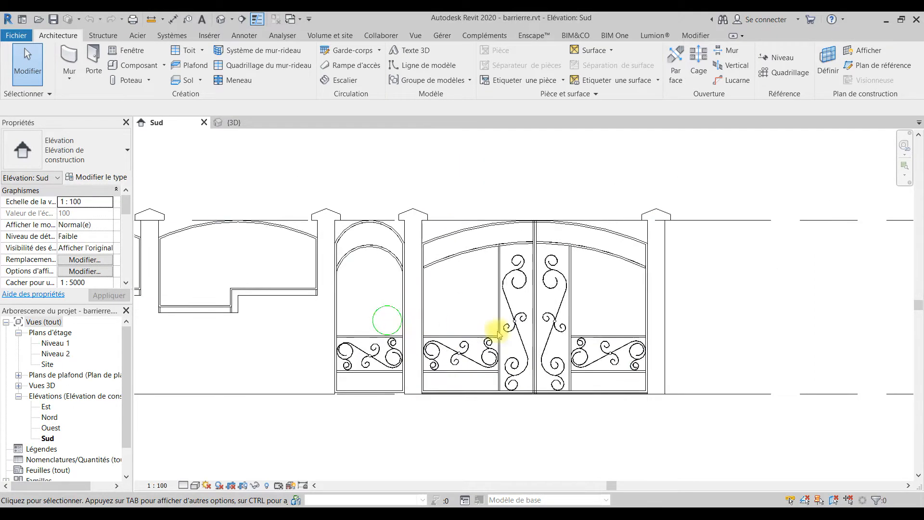
pyautogui.scroll(1, 396, 386)
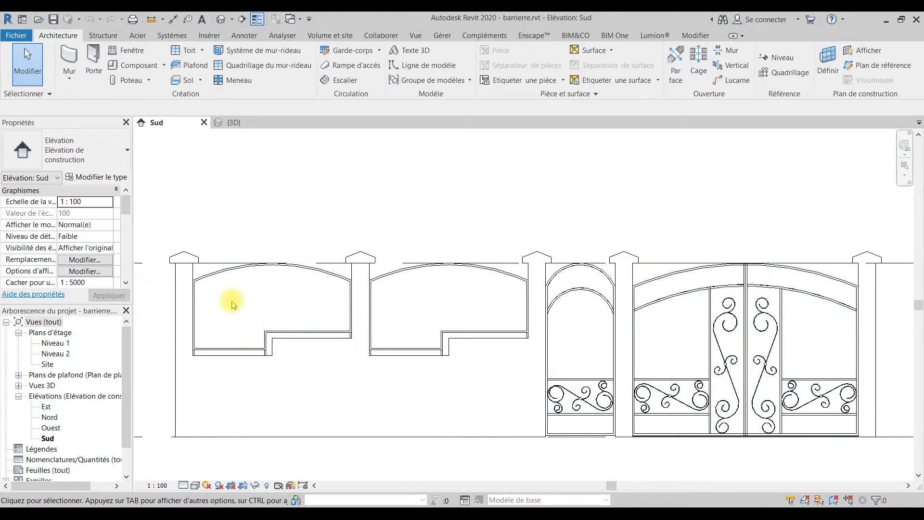
pyautogui.scroll(6, 862, 450)
pyautogui.moveTo(361, 441); pyautogui.dragTo(474, 441, button='middle')
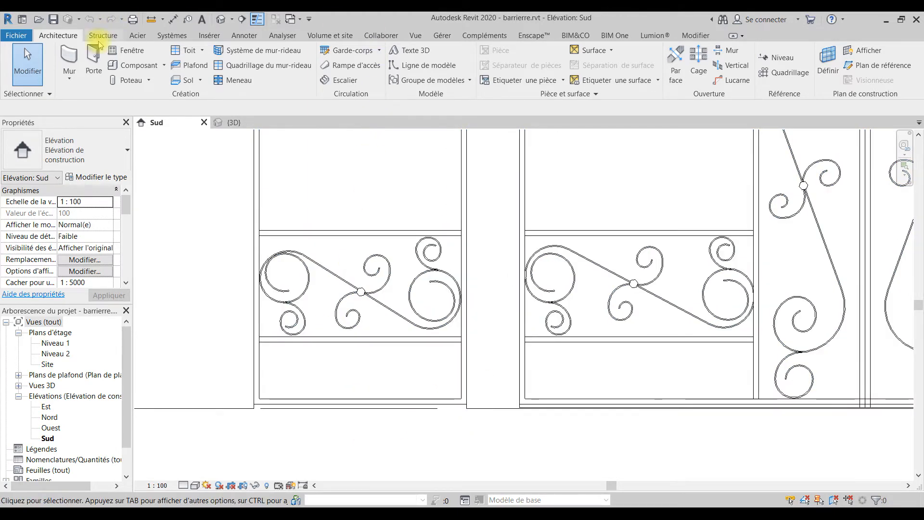
pyautogui.click(560, 255)
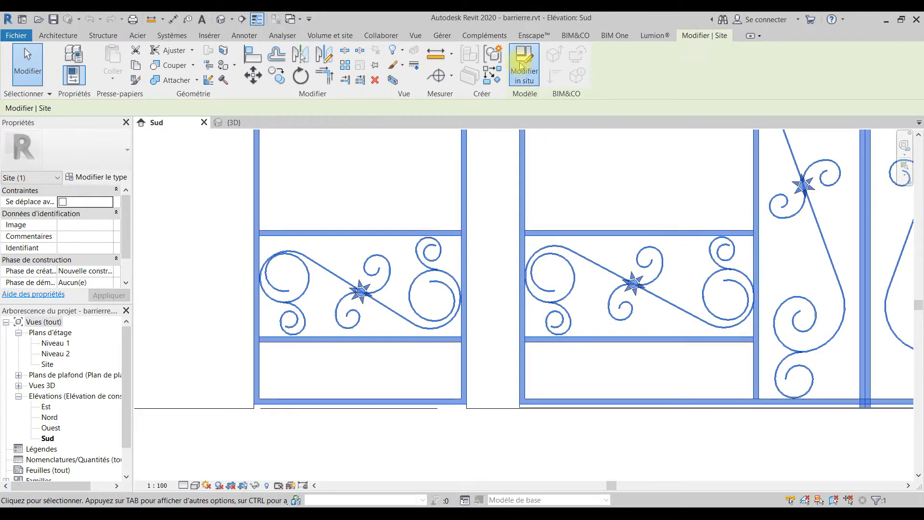
pyautogui.click(521, 66)
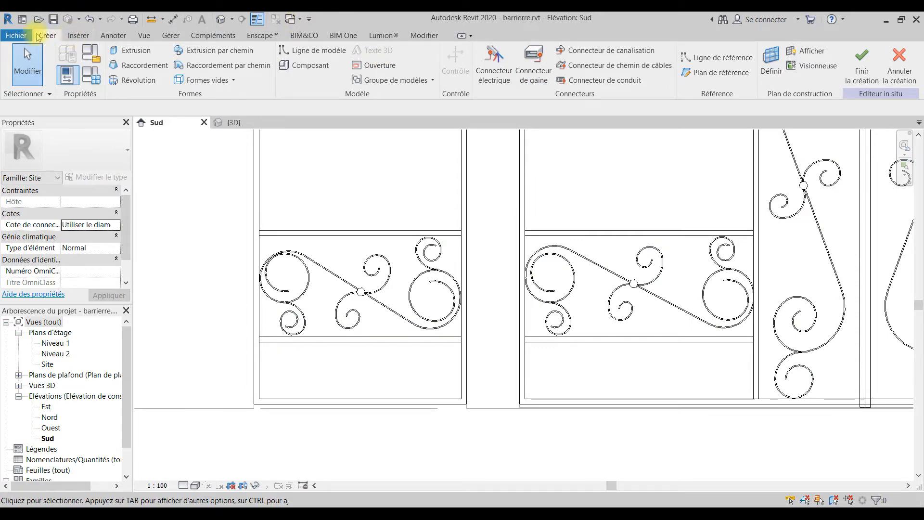
# Start a sweep with a 0.3200 vertical path from the midpoint of the large gate's lower crossbar underside to the bottom rail.
pyautogui.click(216, 51)
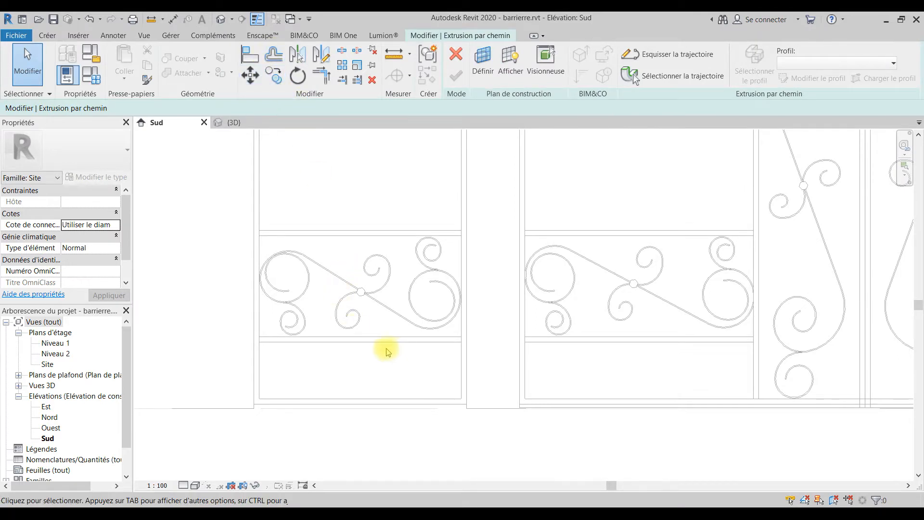
pyautogui.click(652, 54)
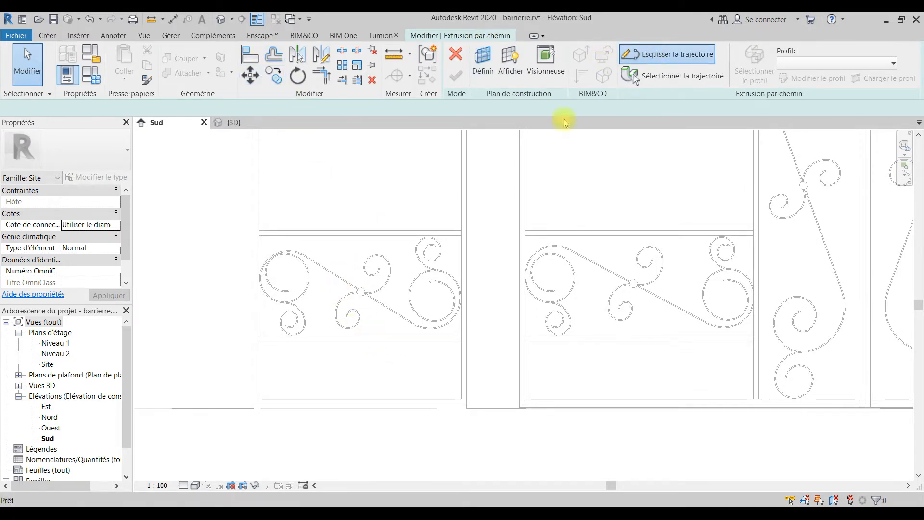
pyautogui.scroll(2, 343, 399)
pyautogui.scroll(-2, 491, 345)
pyautogui.moveTo(443, 357)
pyautogui.mouseDown(button='middle')
pyautogui.moveTo(330, 371)
pyautogui.moveTo(516, 386)
pyautogui.mouseUp(button='middle')
pyautogui.scroll(2, 458, 367)
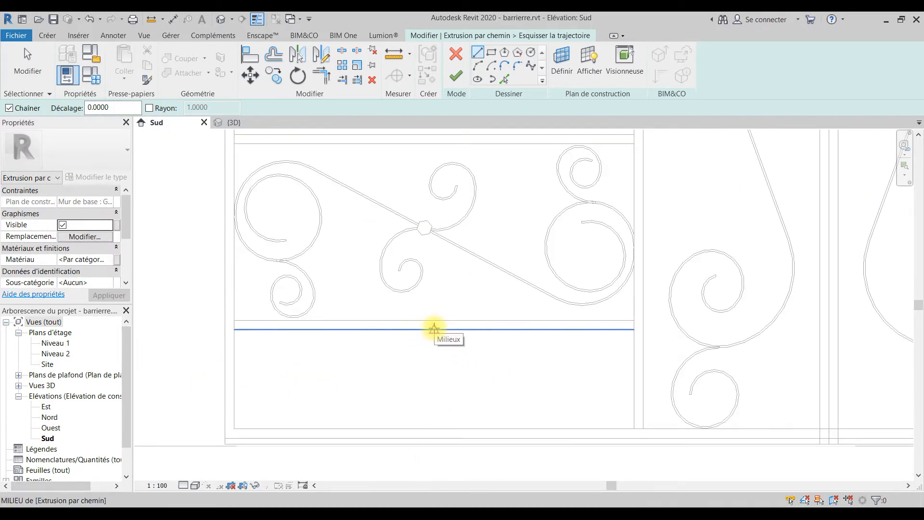
pyautogui.click(434, 328)
pyautogui.click(434, 428)
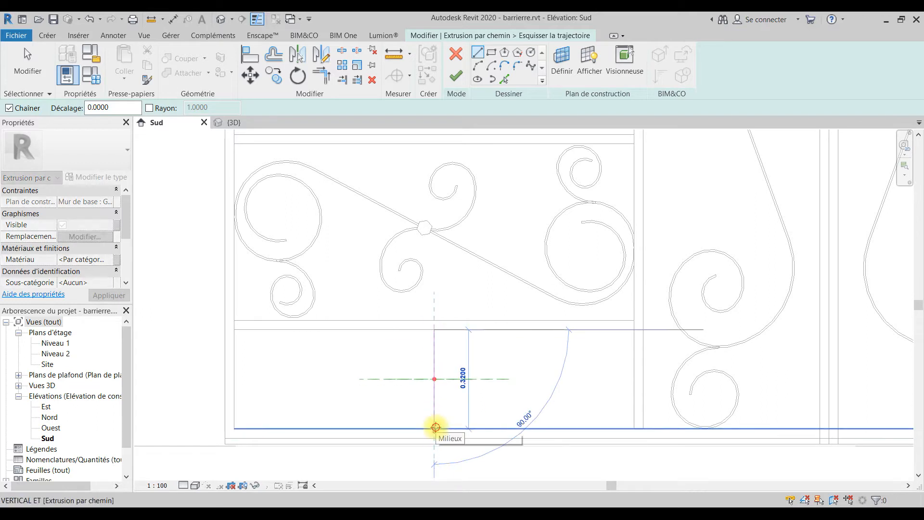
pyautogui.click(455, 76)
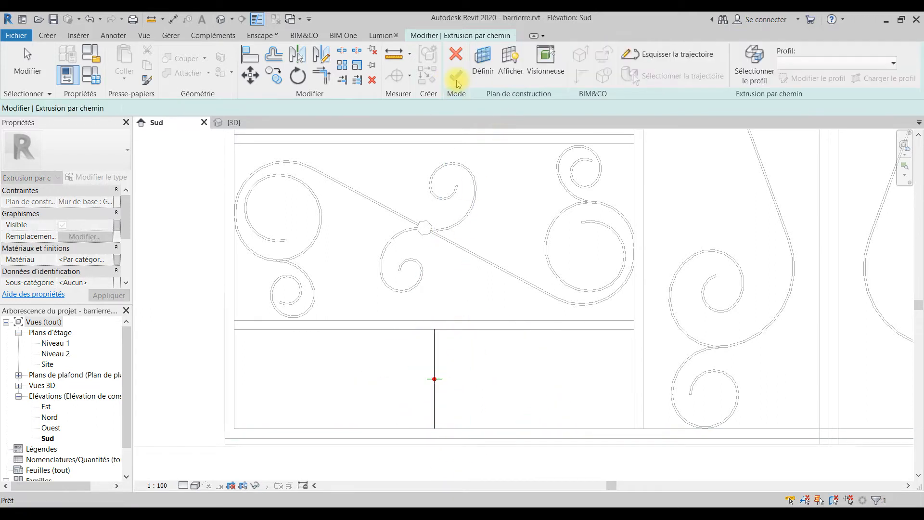
# Edit the sweep profile in the Niveau 1 floor plan and draw a rectangle about 0.0010 by 0.0013 from the path's reference point.
pyautogui.click(803, 79)
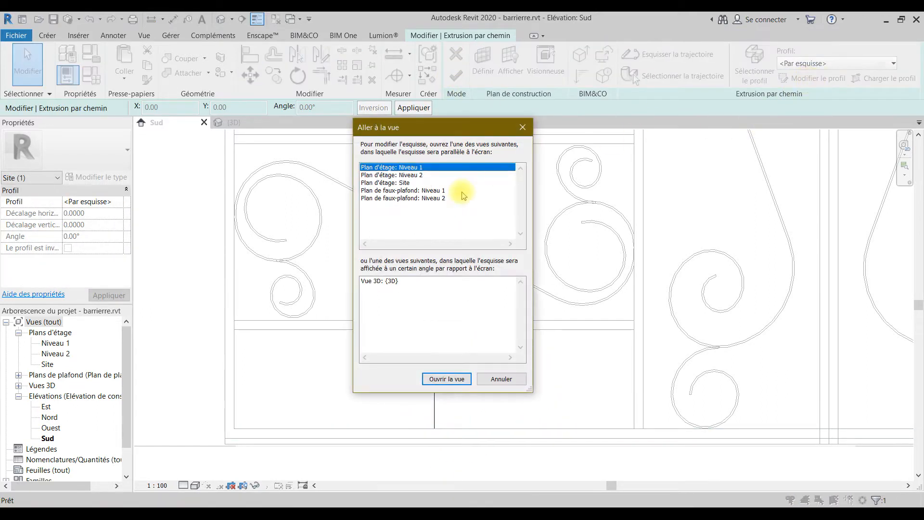
pyautogui.click(435, 379)
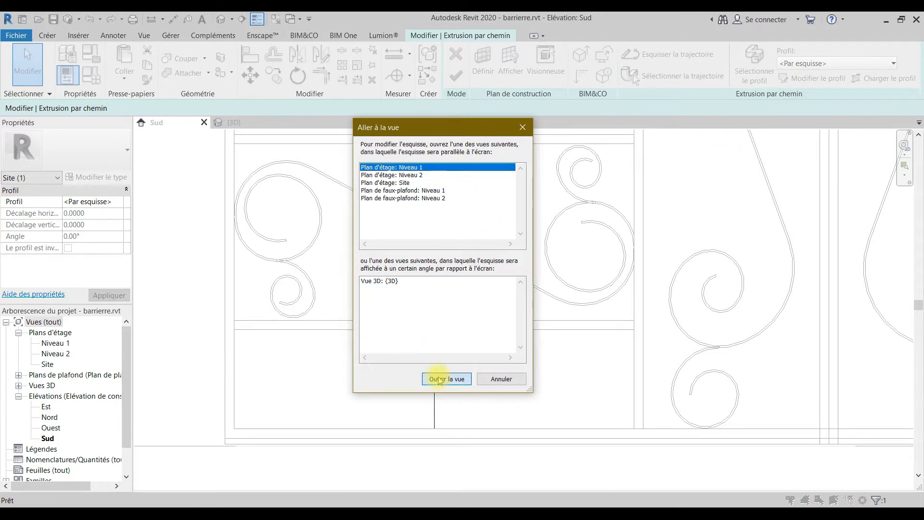
pyautogui.scroll(5, 507, 309)
pyautogui.scroll(6, 529, 300)
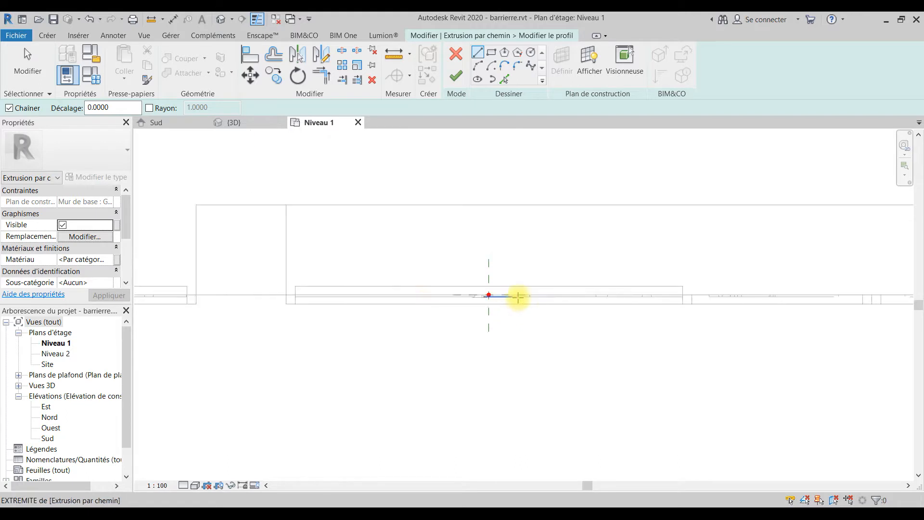
pyautogui.scroll(4, 538, 297)
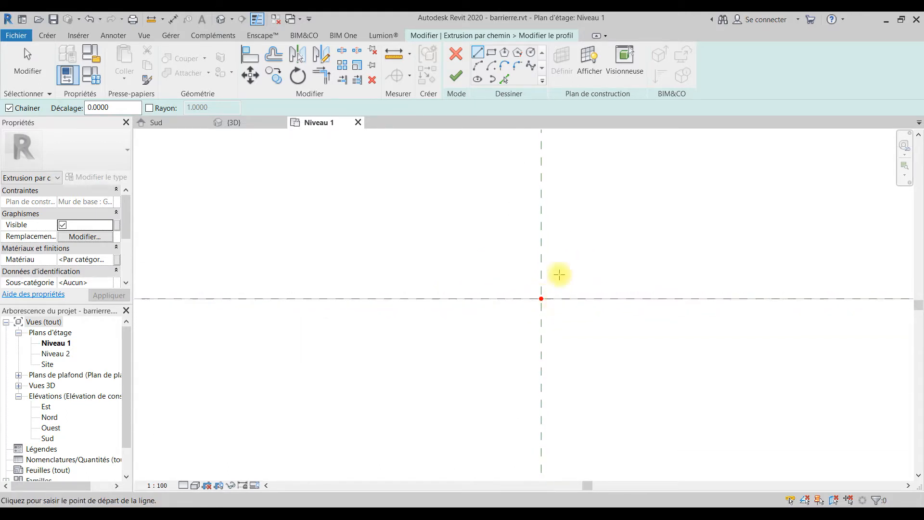
pyautogui.click(496, 53)
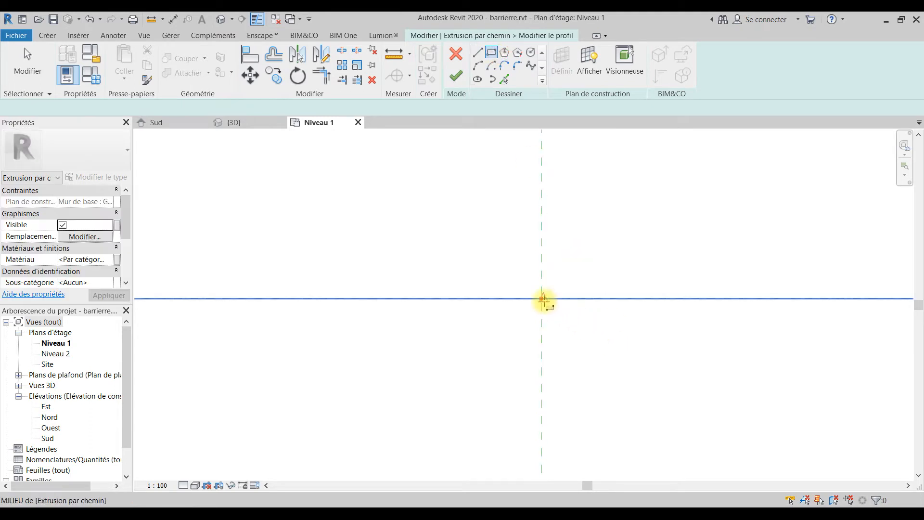
pyautogui.scroll(-3, 554, 337)
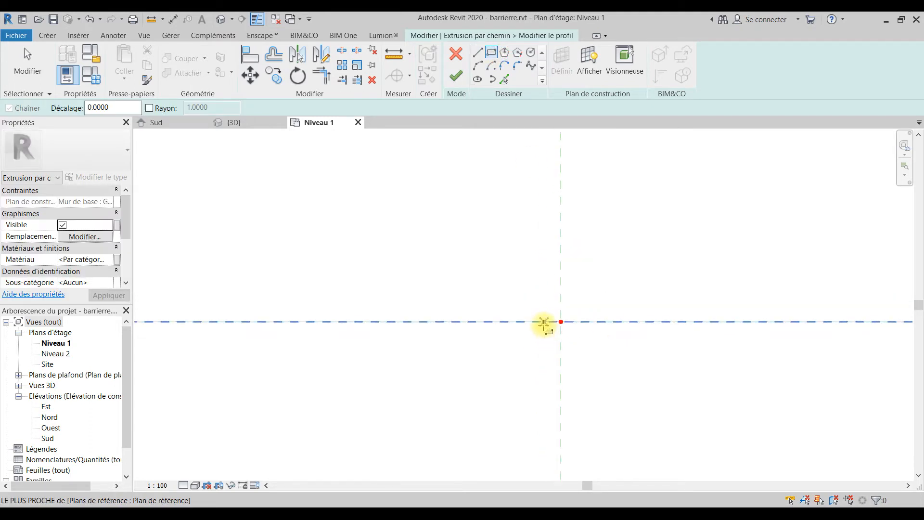
pyautogui.click(578, 318)
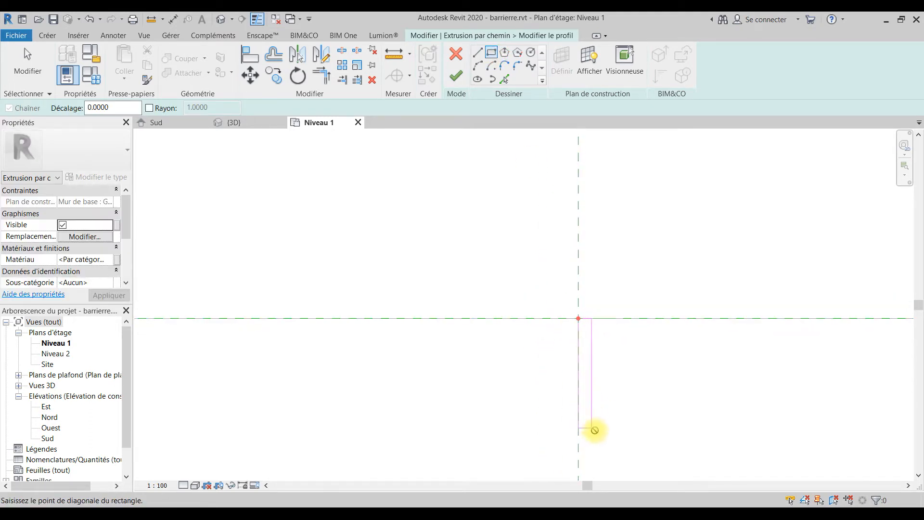
pyautogui.click(690, 458)
# Set the profile rectangle's width and height to 0.007 each.
pyautogui.click(626, 283)
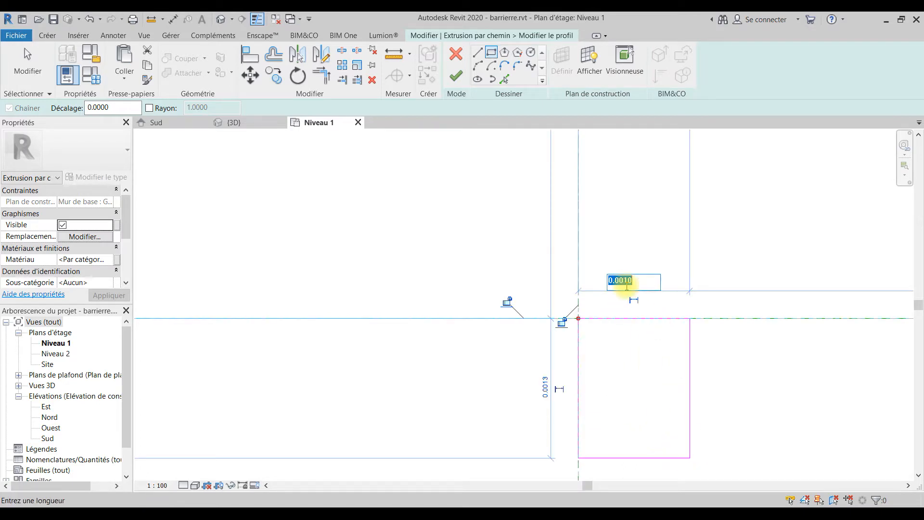
pyautogui.write('0.')
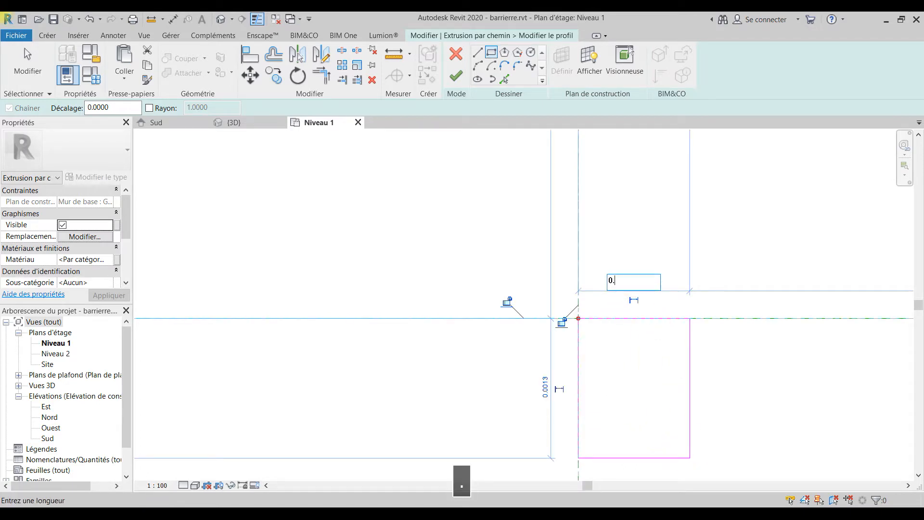
pyautogui.press('Return')
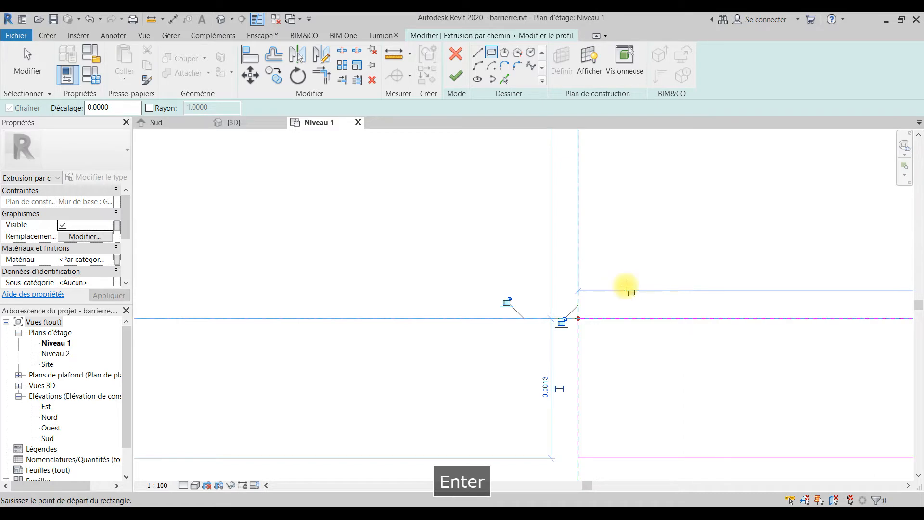
pyautogui.scroll(-5, 547, 390)
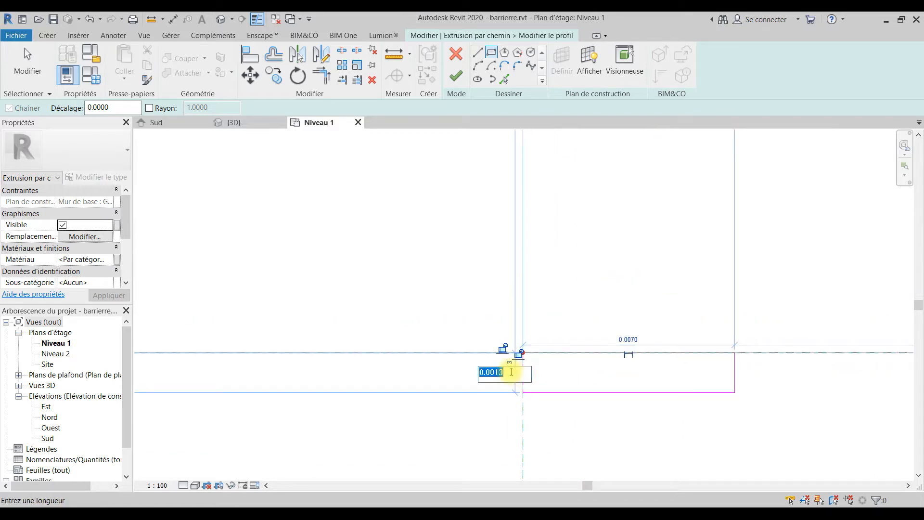
pyautogui.write('0')
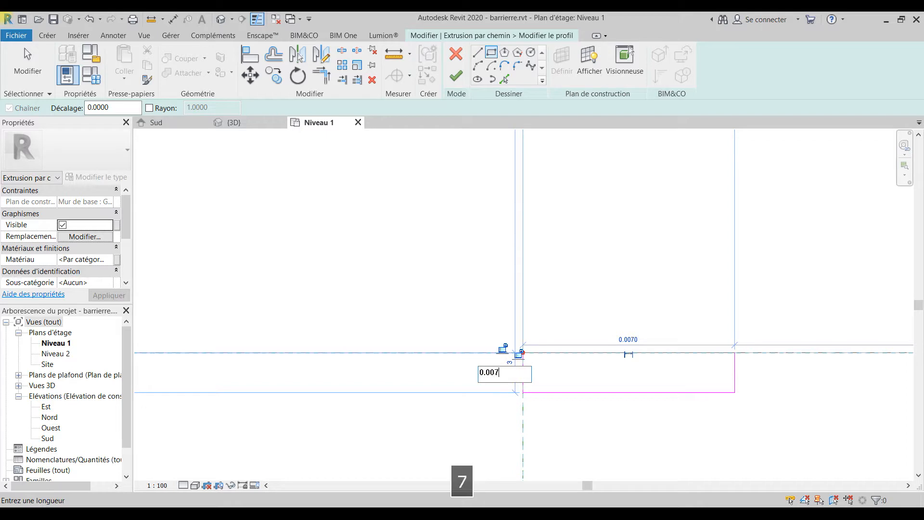
pyautogui.press('Return')
pyautogui.scroll(-2, 619, 231)
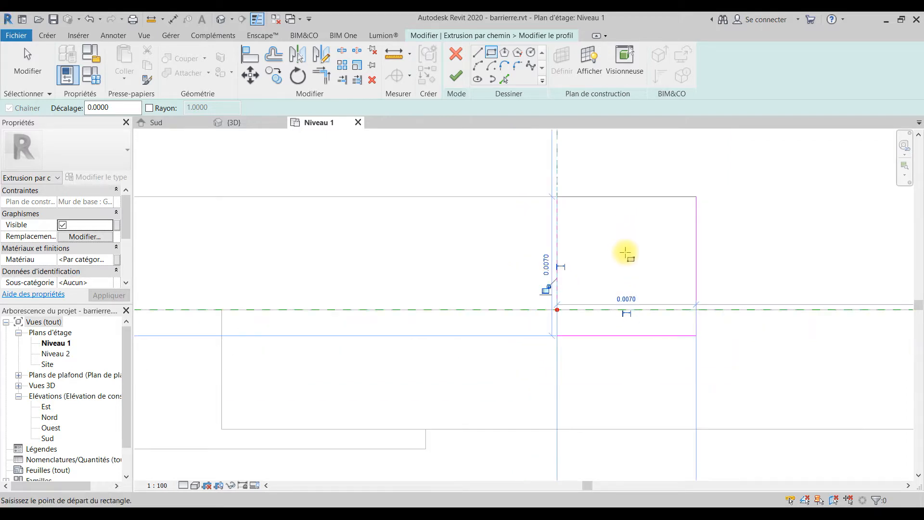
pyautogui.press('Escape')
# Move the whole square profile by its upper edge's midpoint onto the intersection of the reference planes.
pyautogui.moveTo(705, 203); pyautogui.dragTo(561, 278)
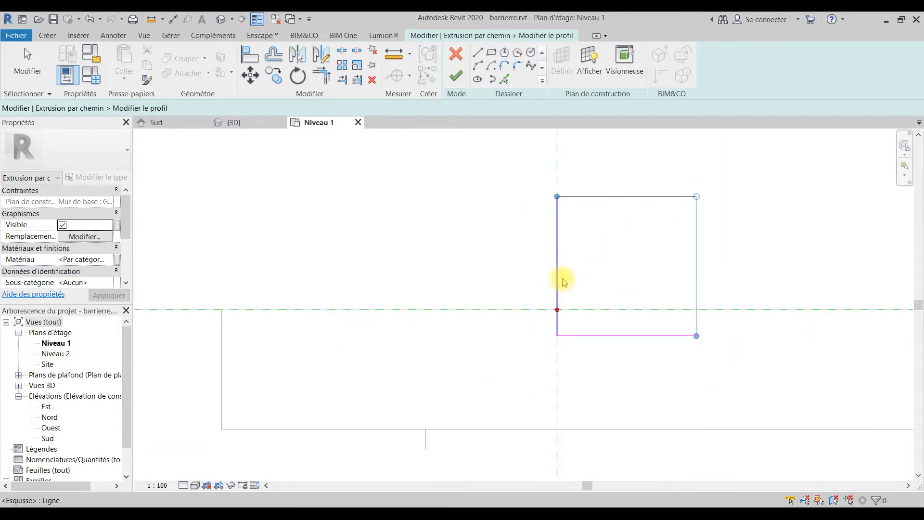
pyautogui.keyDown('ctrl'); pyautogui.click(586, 336); pyautogui.keyUp('ctrl')
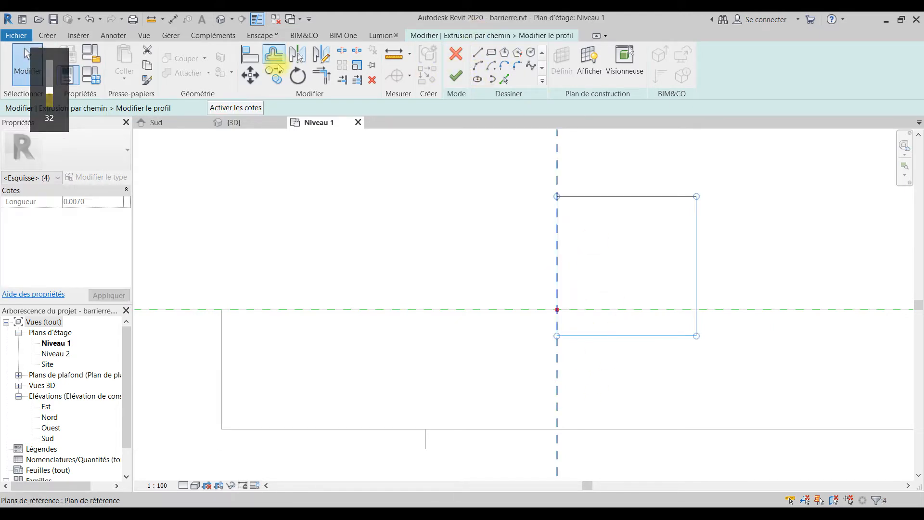
pyautogui.click(250, 75)
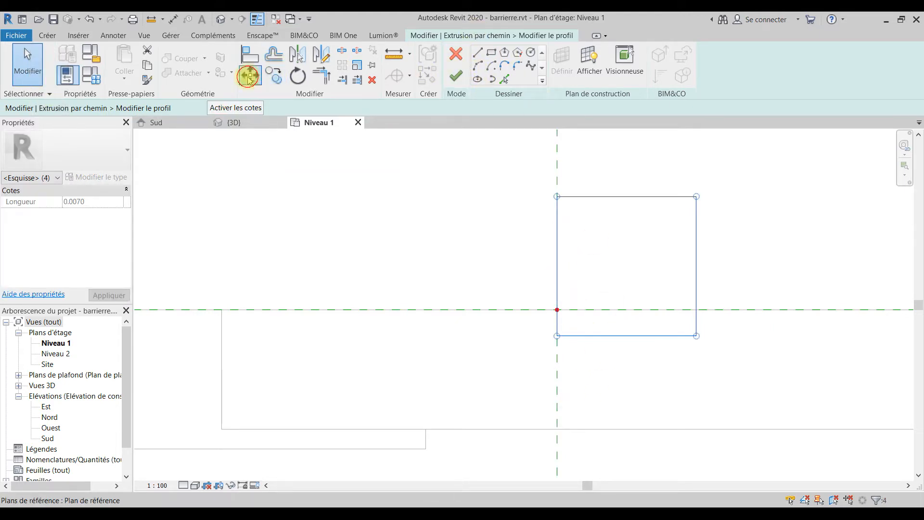
pyautogui.click(627, 197)
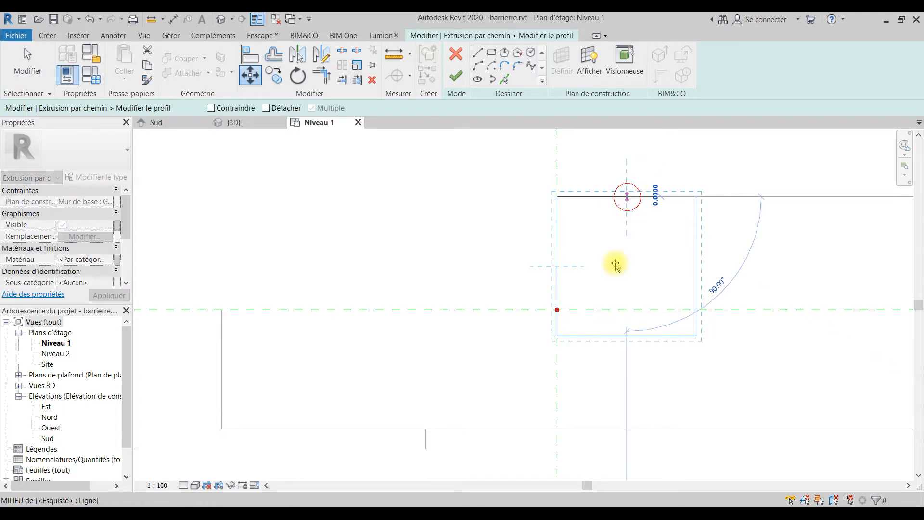
pyautogui.click(560, 312)
pyautogui.scroll(-2, 586, 363)
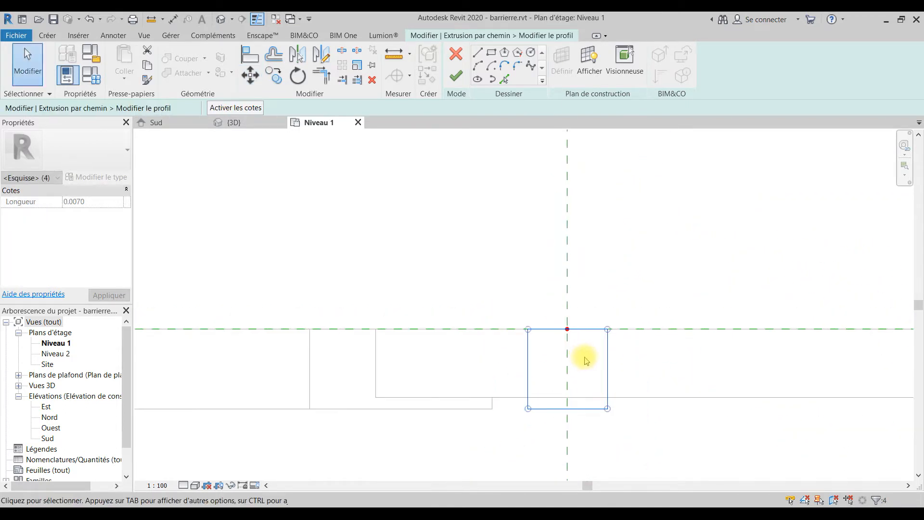
pyautogui.click(658, 366)
# Finish the profile and the sweep, and return to the Sud elevation.
pyautogui.click(453, 75)
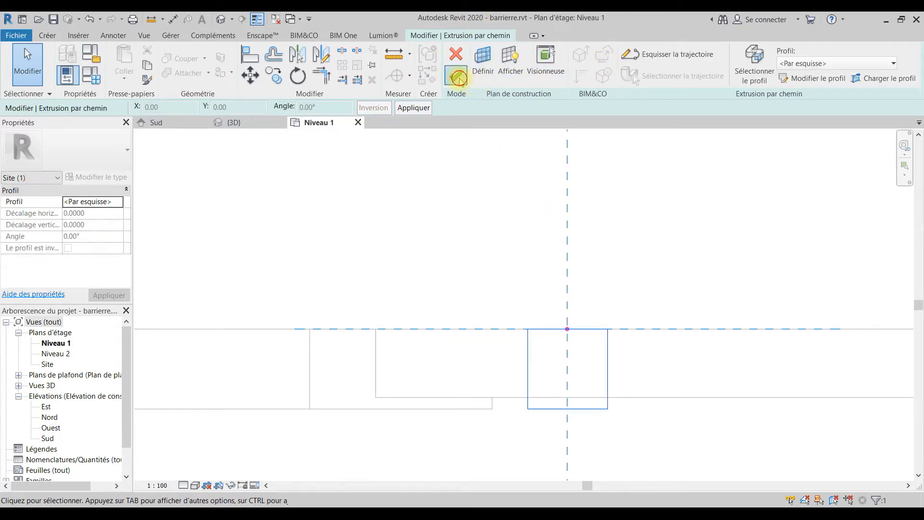
pyautogui.click(459, 78)
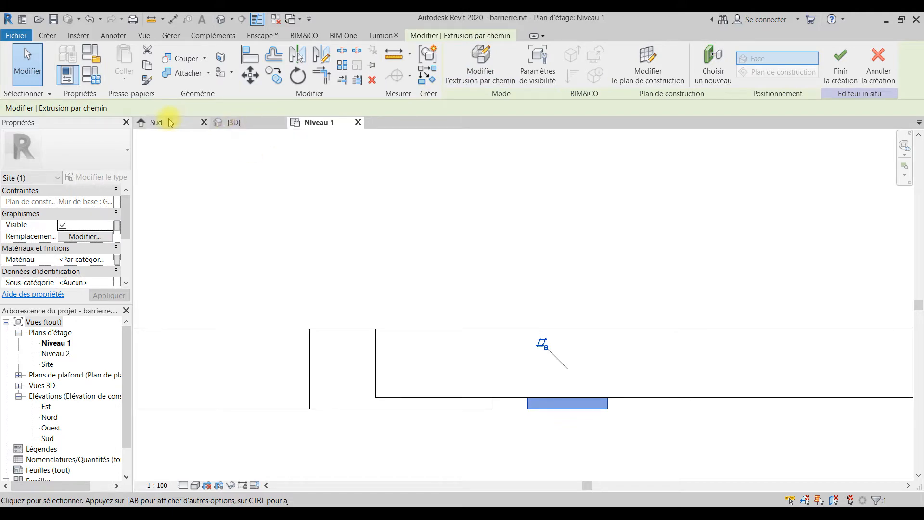
pyautogui.click(152, 122)
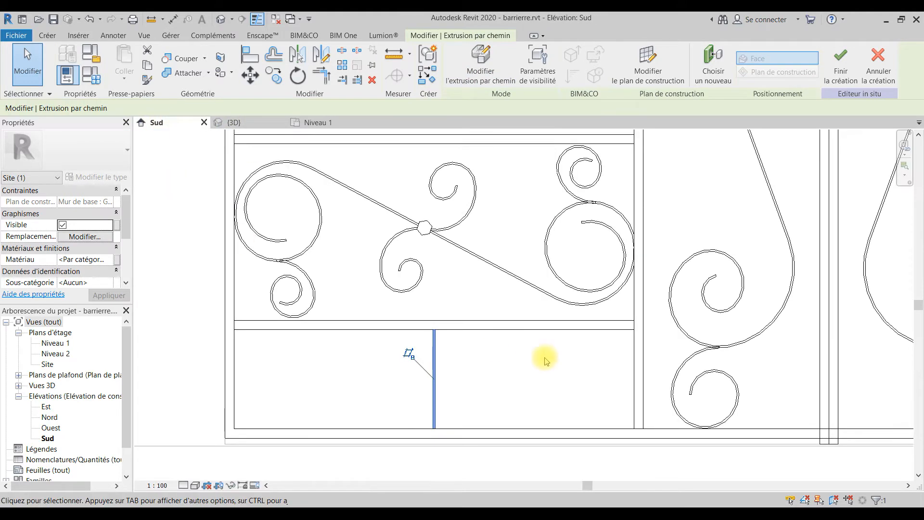
pyautogui.click(470, 360)
# Copy the lower panel's central bar 0.12 to the left from its bottom corner, with multiple copies enabled.
pyautogui.scroll(-3, 470, 361)
pyautogui.scroll(3, 458, 374)
pyautogui.scroll(3, 458, 375)
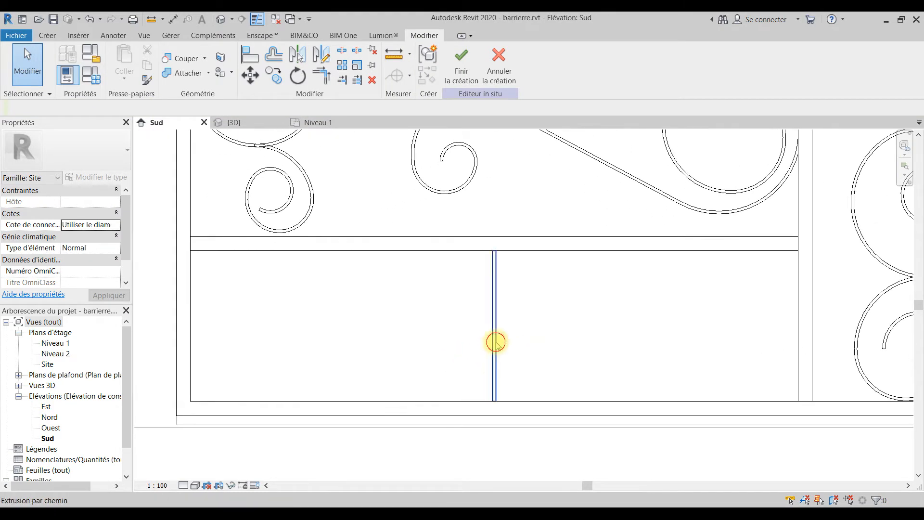
pyautogui.click(495, 341)
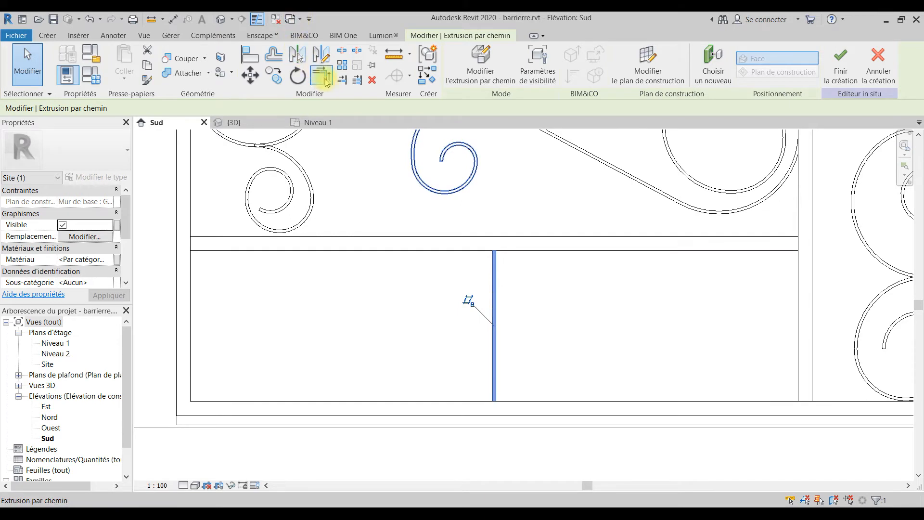
pyautogui.click(277, 77)
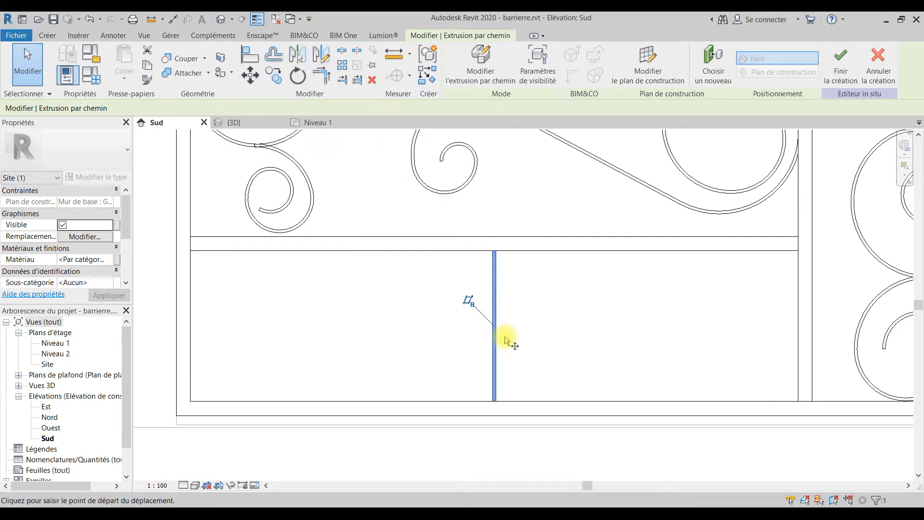
pyautogui.scroll(5, 492, 404)
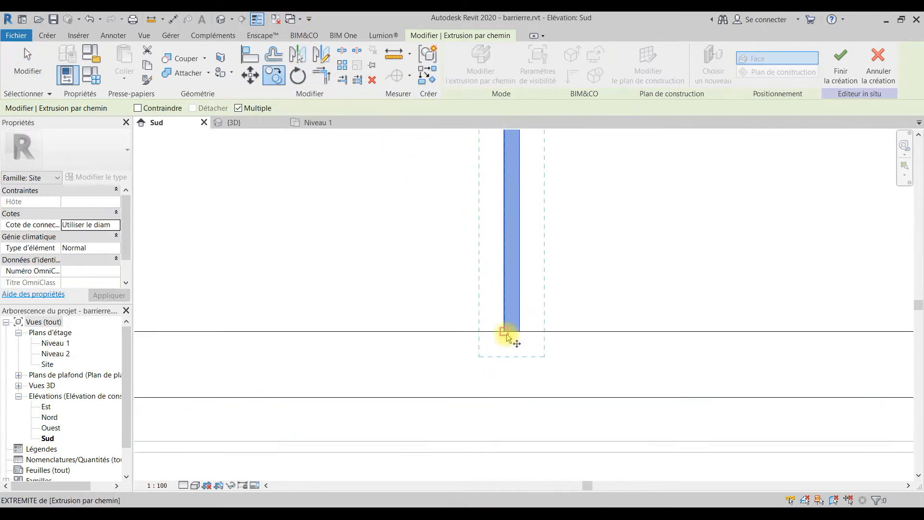
pyautogui.click(507, 334)
pyautogui.scroll(-3, 374, 331)
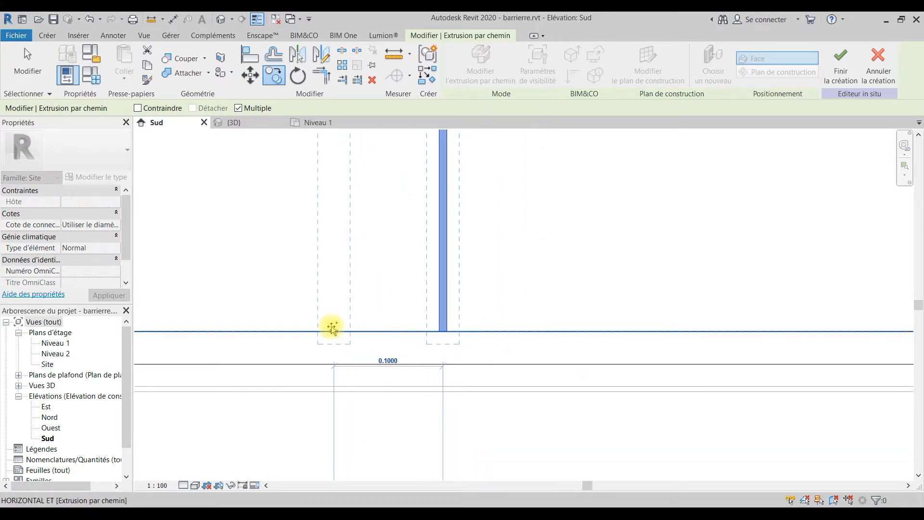
pyautogui.write('0')
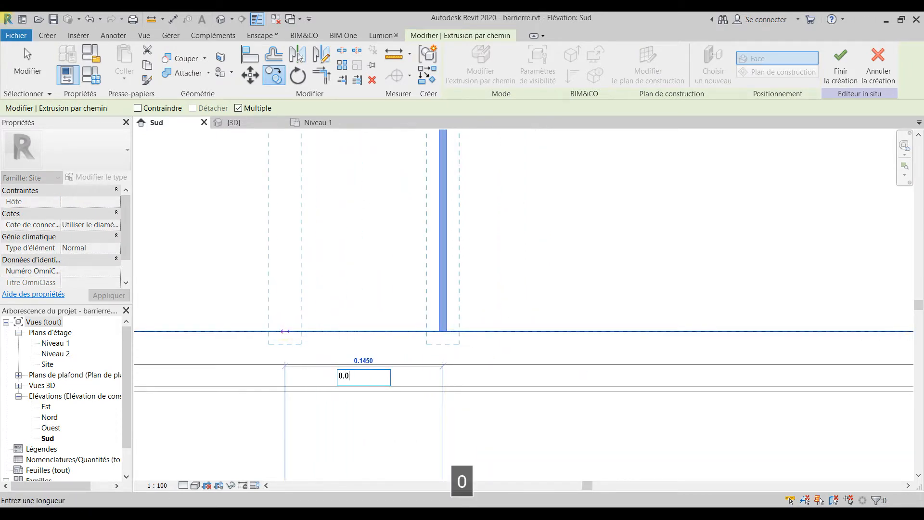
pyautogui.write('.0')
pyautogui.press('BackSpace')
pyautogui.write('2')
pyautogui.press('Return')
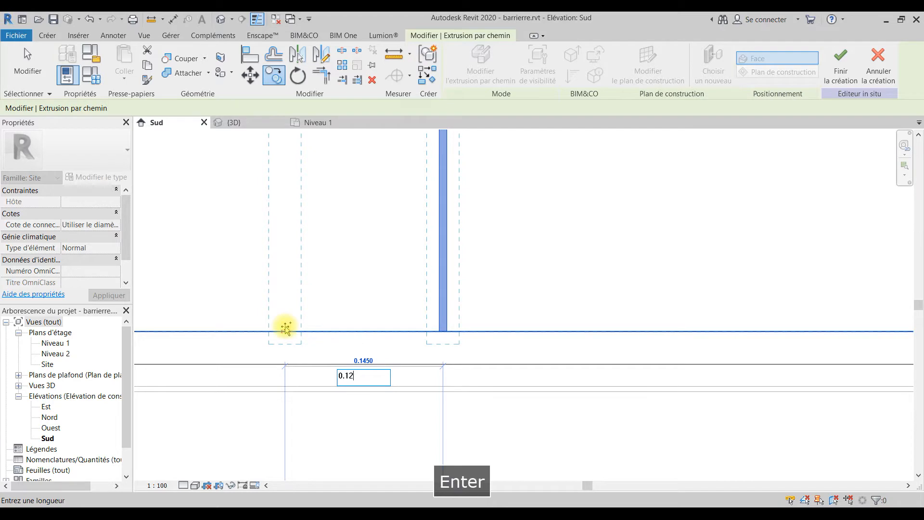
# Place four more copies of the bar leftward along the lower panel, each 0.12 from the previous one.
pyautogui.scroll(-5, 303, 331)
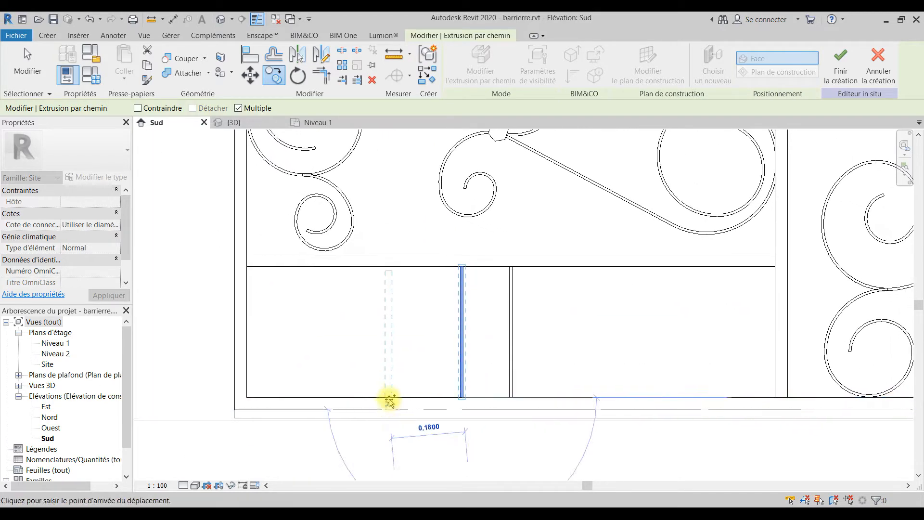
pyautogui.write('0.12')
pyautogui.press('Return')
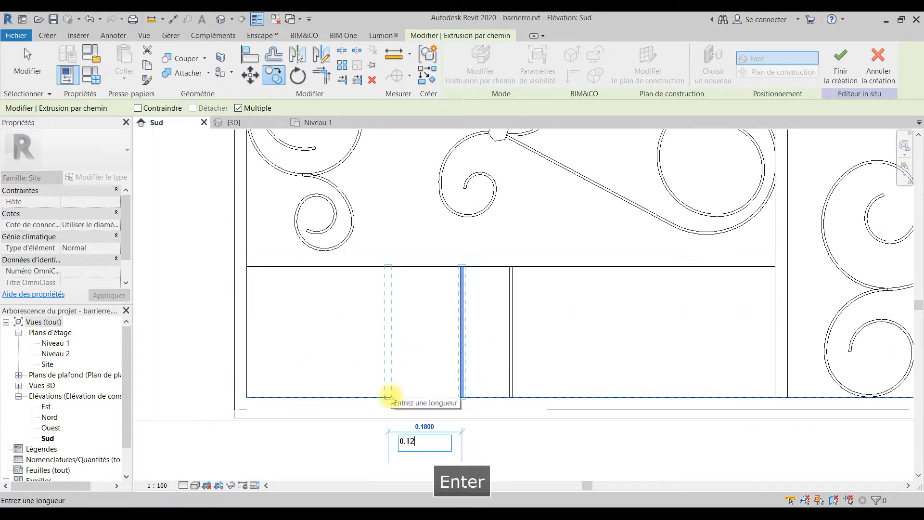
pyautogui.write('0.')
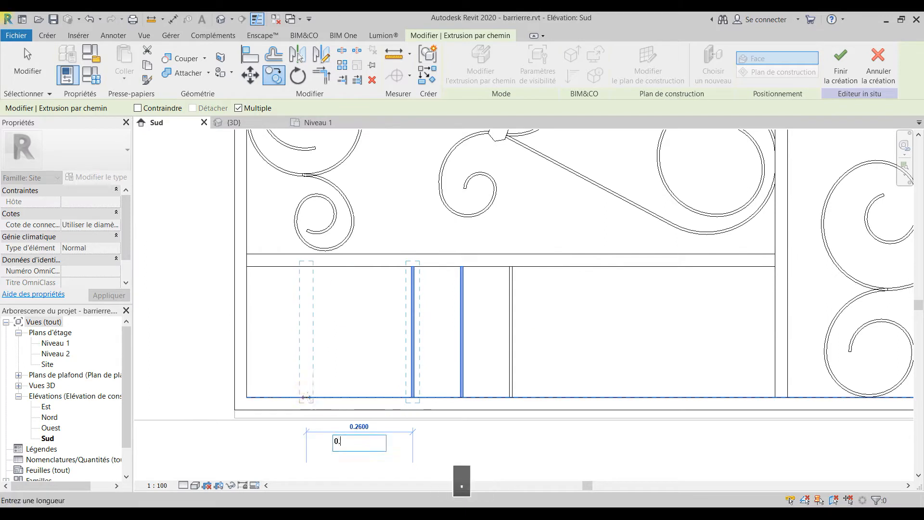
pyautogui.write('12')
pyautogui.press('Return')
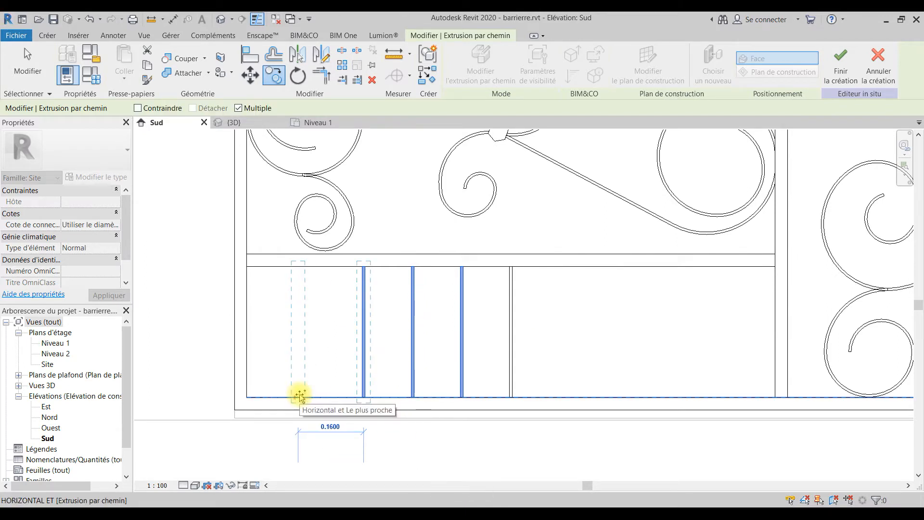
pyautogui.write('0.12')
pyautogui.press('Return')
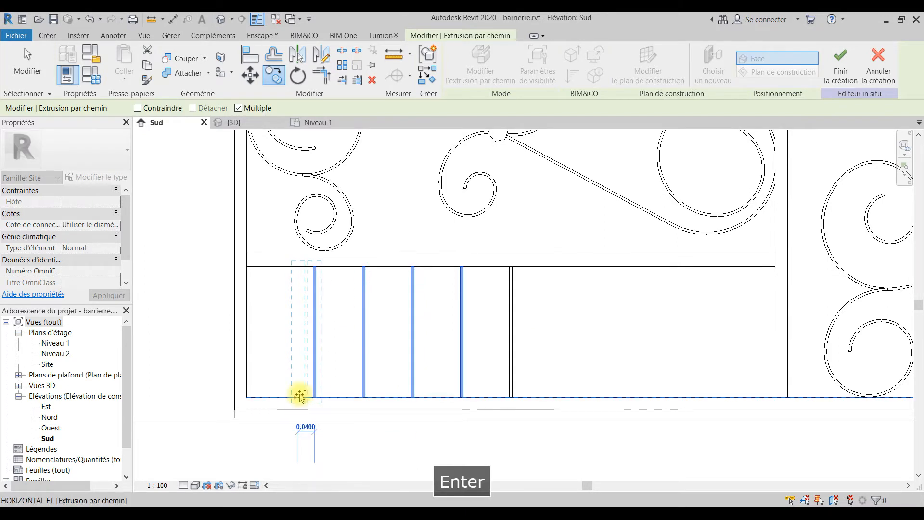
pyautogui.write('0.')
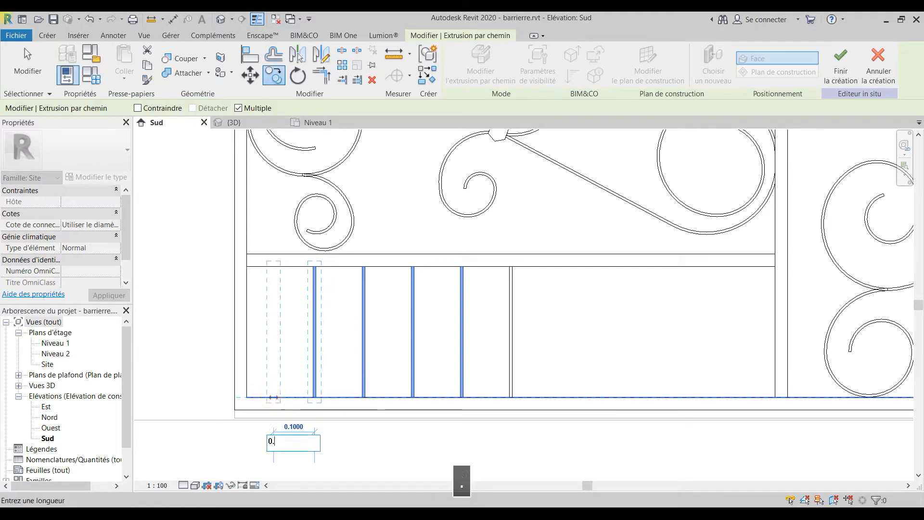
pyautogui.write('12')
pyautogui.press('Return')
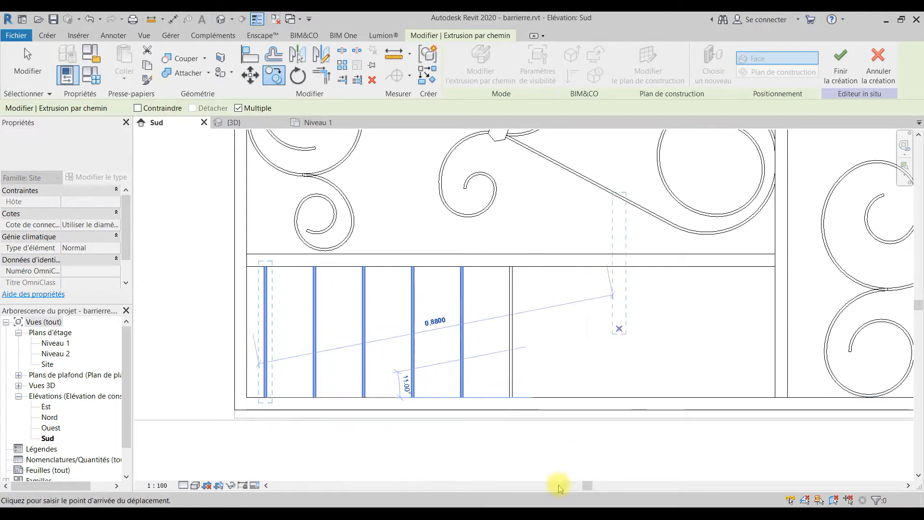
pyautogui.press('Escape')
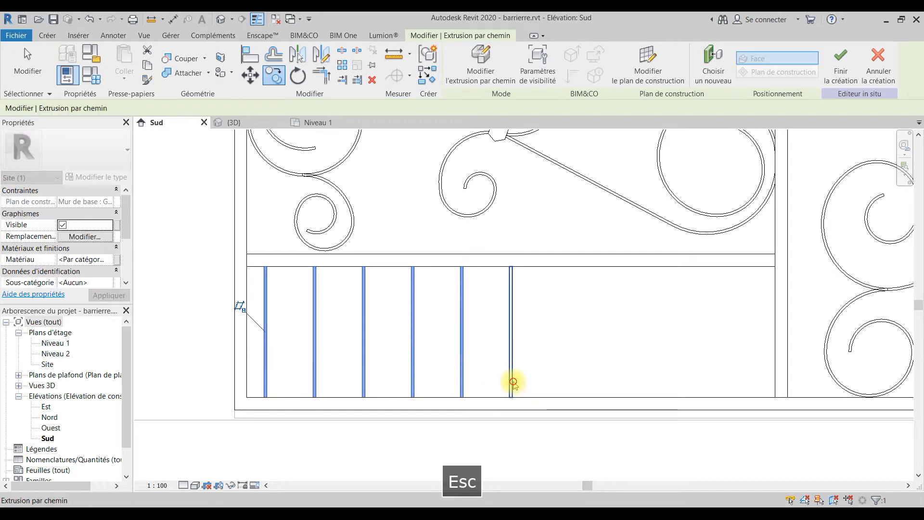
# Array the central bar toward the panel's right side from its bottom midpoint, matching the 0.12 bar spacing, with 5 members.
pyautogui.scroll(3, 532, 400)
pyautogui.scroll(2, 501, 378)
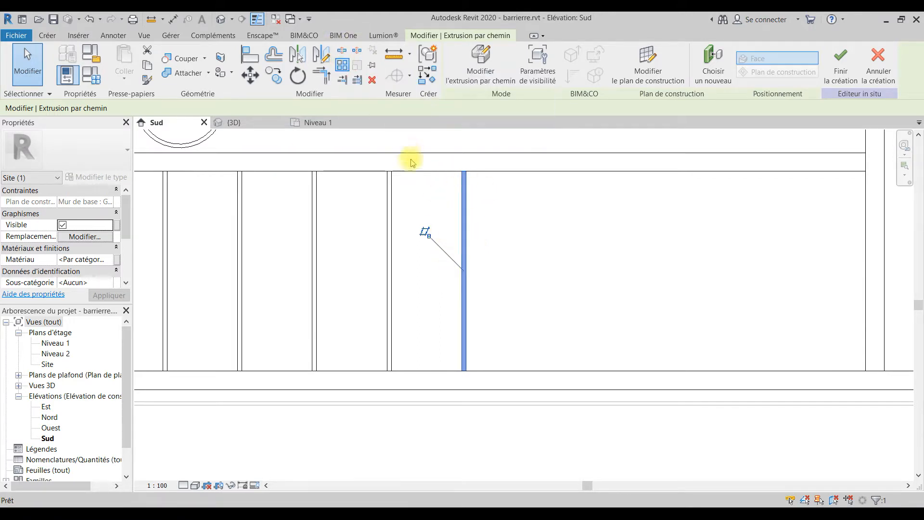
pyautogui.click(361, 83)
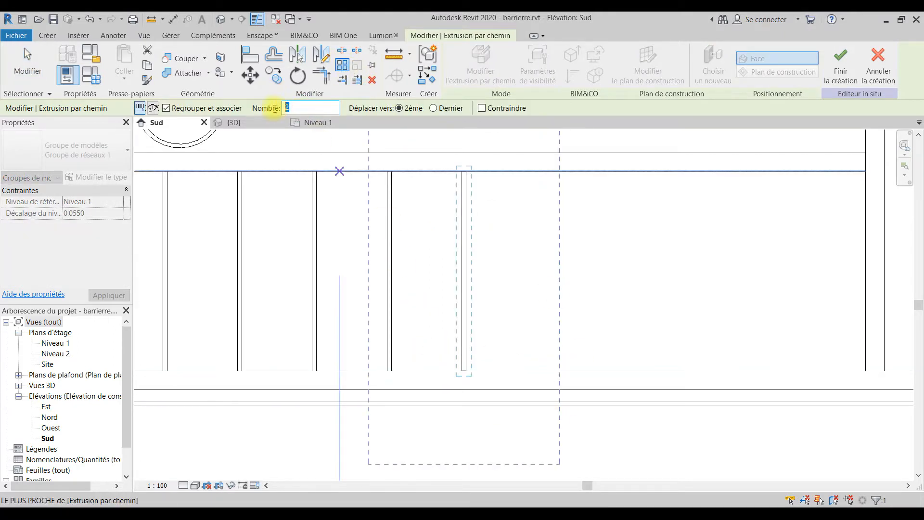
pyautogui.scroll(5, 486, 383)
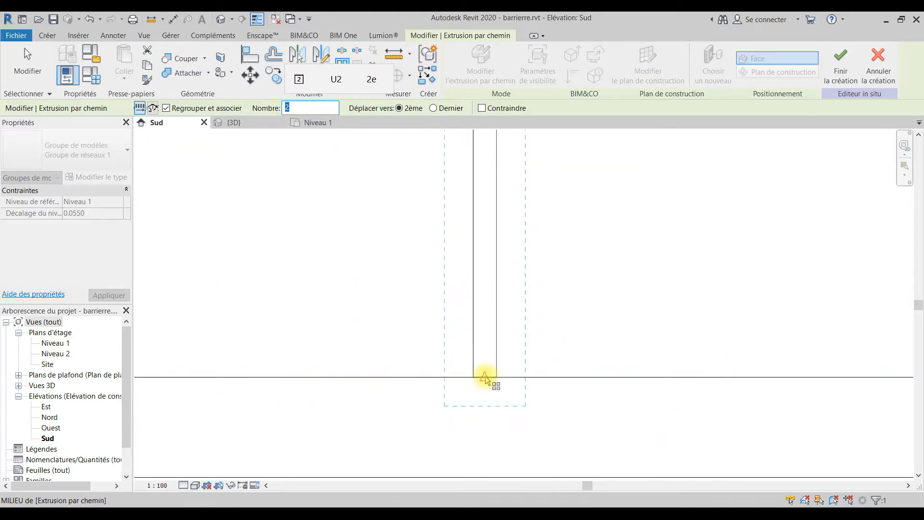
pyautogui.click(485, 378)
pyautogui.scroll(-3, 487, 378)
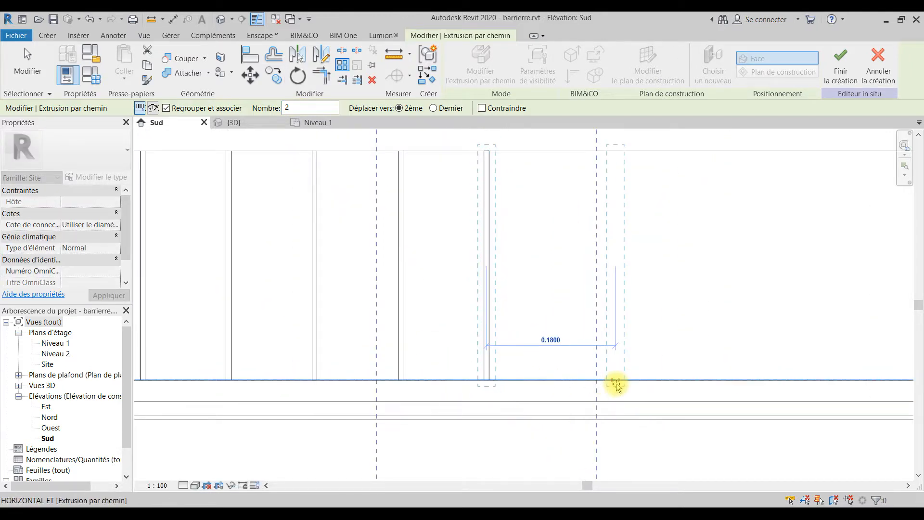
pyautogui.write('0.1')
pyautogui.press('Return')
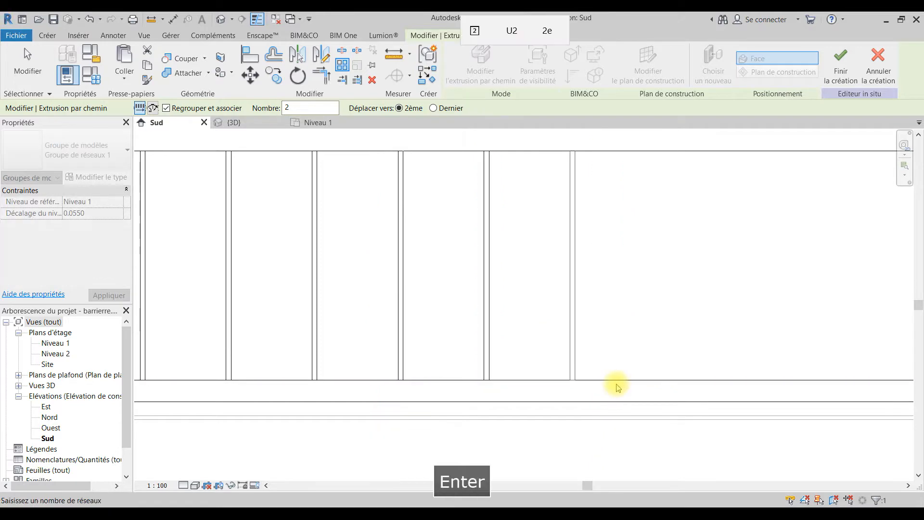
pyautogui.scroll(-1, 573, 339)
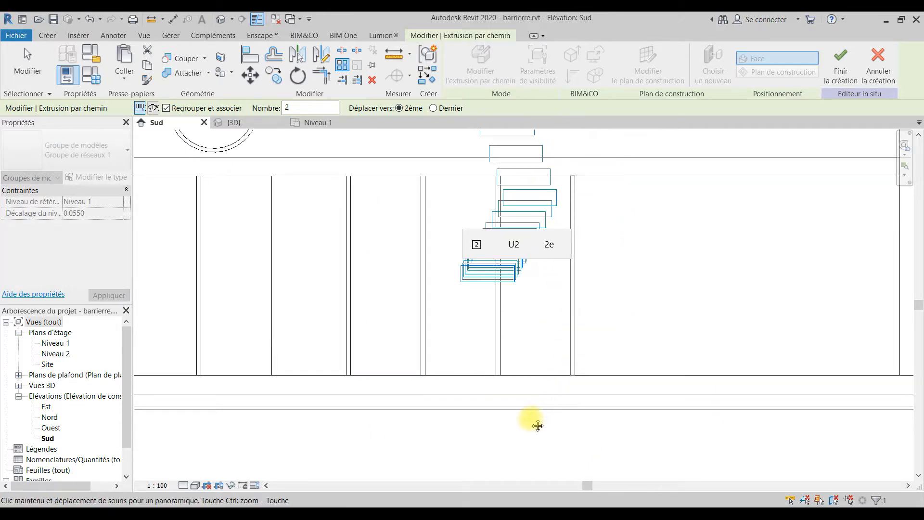
pyautogui.scroll(-2, 520, 289)
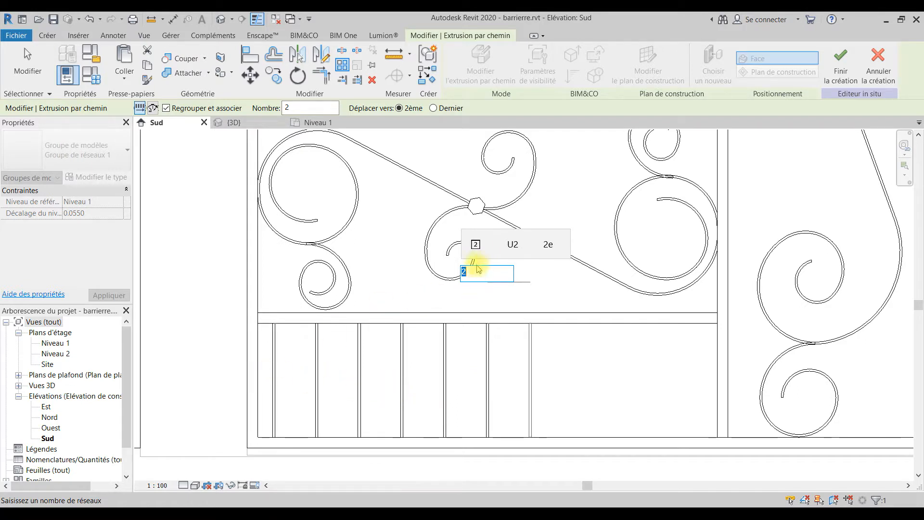
pyautogui.click(476, 270)
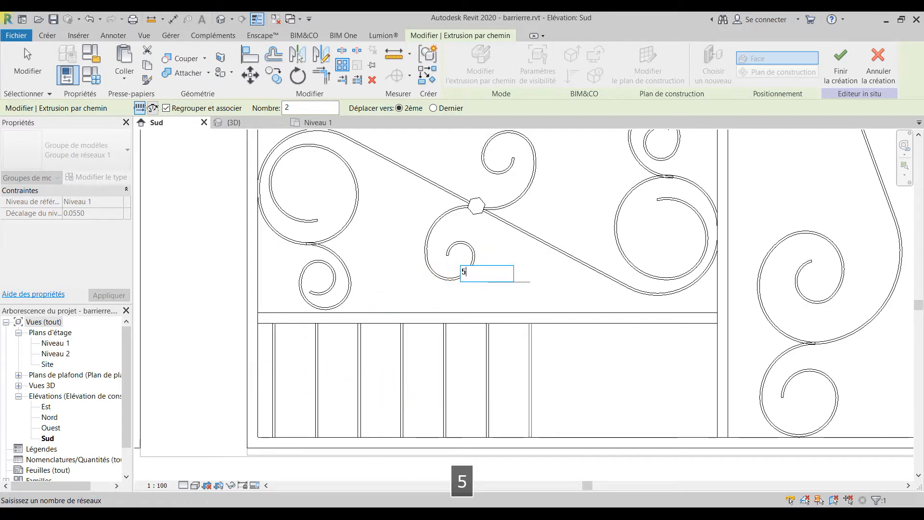
pyautogui.write('5')
pyautogui.press('Return')
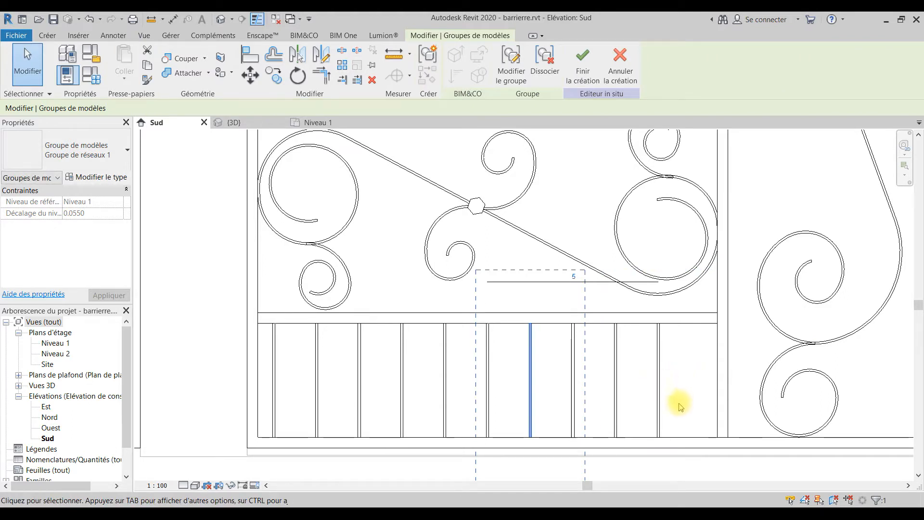
# Set the bar array's member count to 6.
pyautogui.click(574, 277)
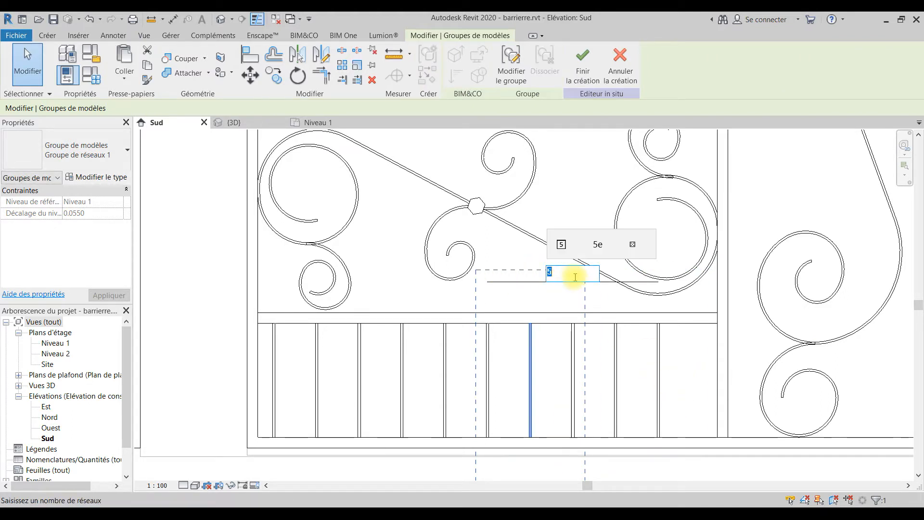
pyautogui.write('6')
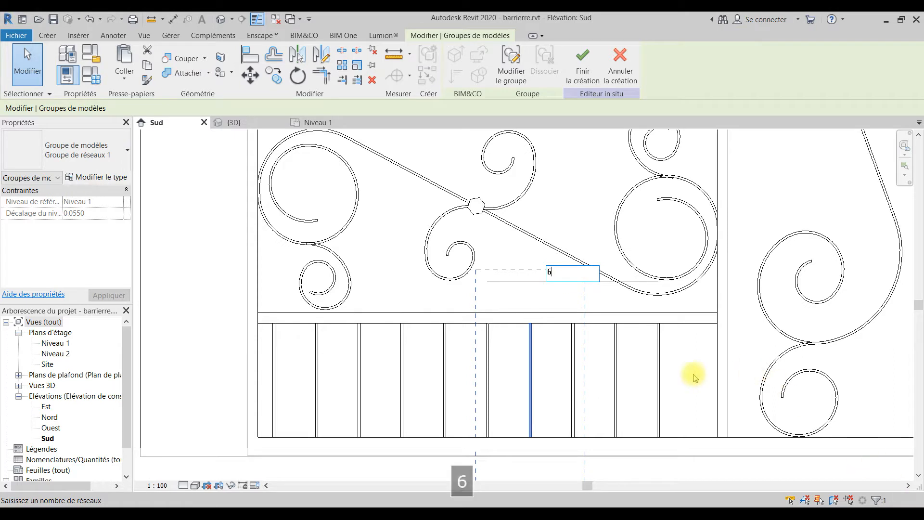
pyautogui.press('Return')
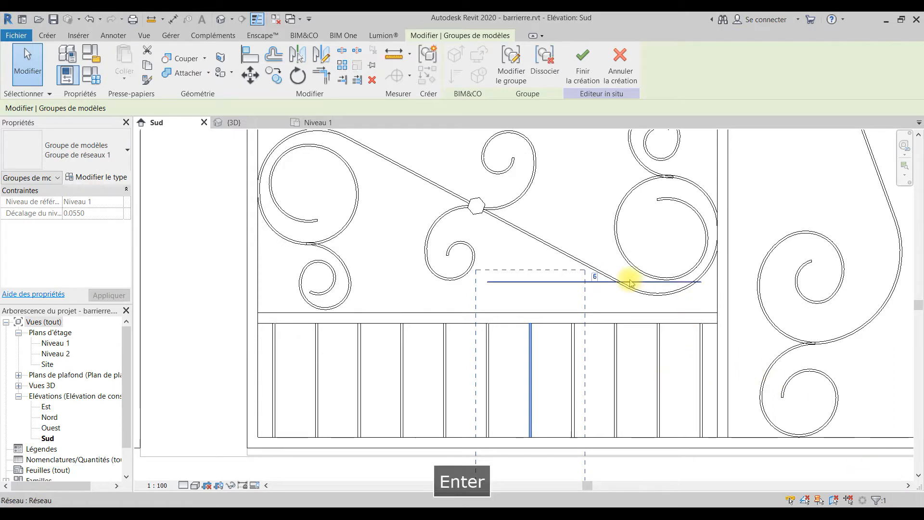
pyautogui.press('Escape')
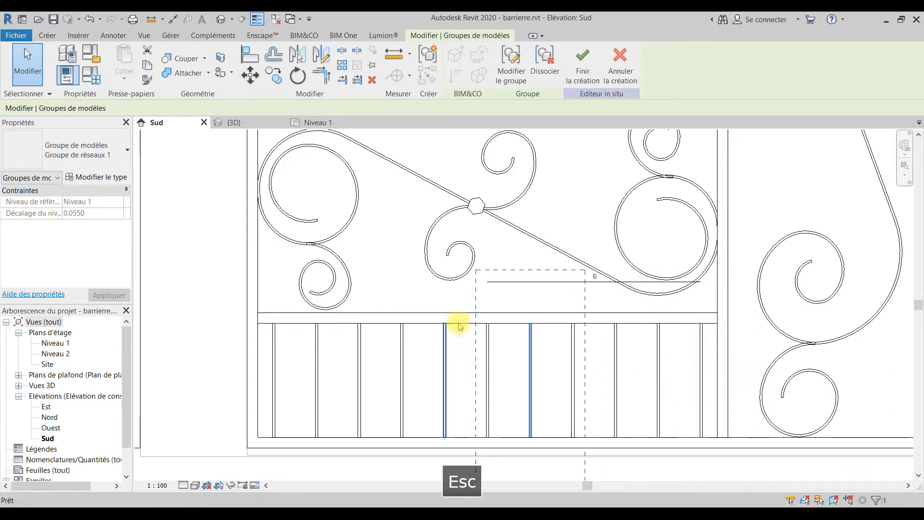
# Mirror a copy of all the lower panel's vertical bars about the double gate's vertical centre line.
pyautogui.scroll(-3, 684, 371)
pyautogui.moveTo(684, 371); pyautogui.dragTo(540, 363, button='middle')
pyautogui.moveTo(594, 381); pyautogui.dragTo(527, 407, button='middle')
pyautogui.scroll(4, 332, 383)
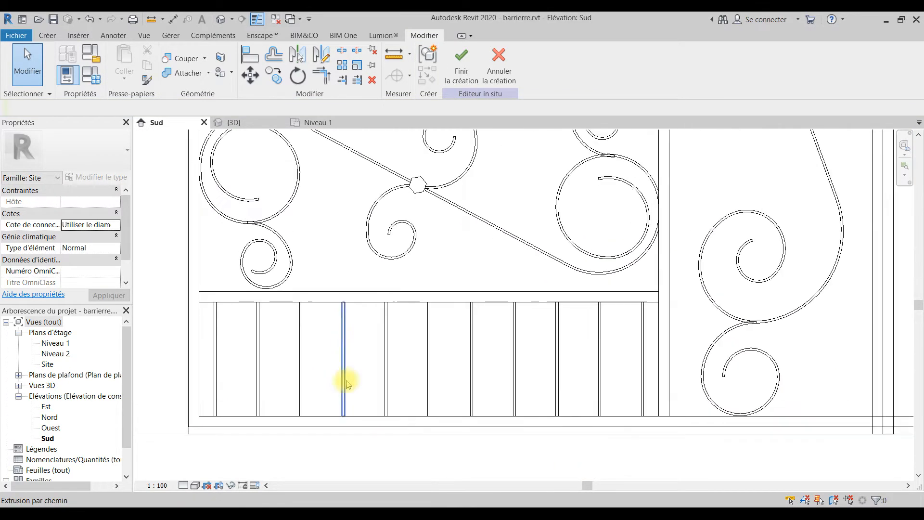
pyautogui.moveTo(651, 383); pyautogui.dragTo(210, 377)
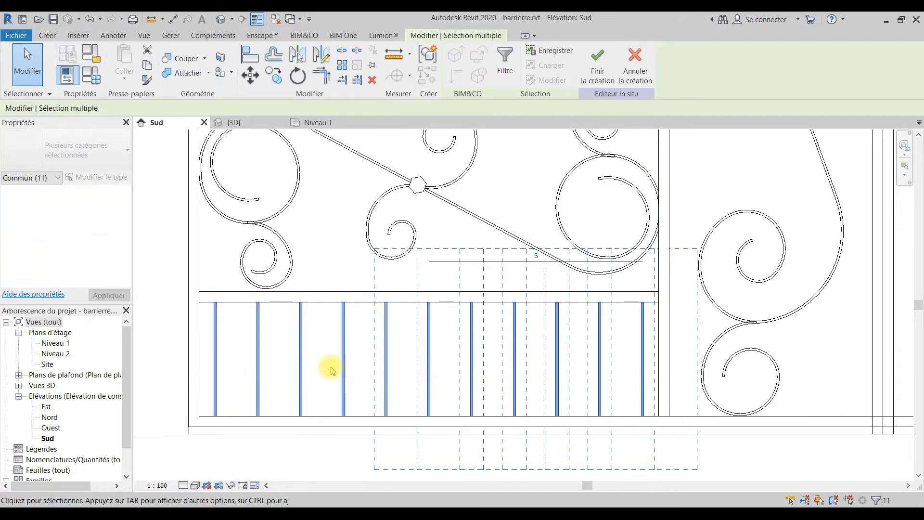
pyautogui.scroll(-3, 337, 371)
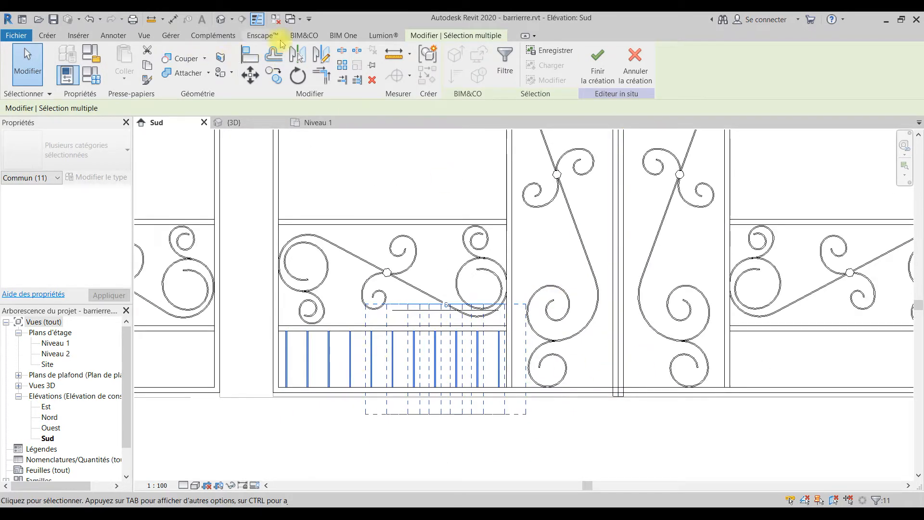
pyautogui.click(299, 56)
pyautogui.scroll(5, 629, 384)
pyautogui.scroll(1, 629, 384)
pyautogui.click(582, 368)
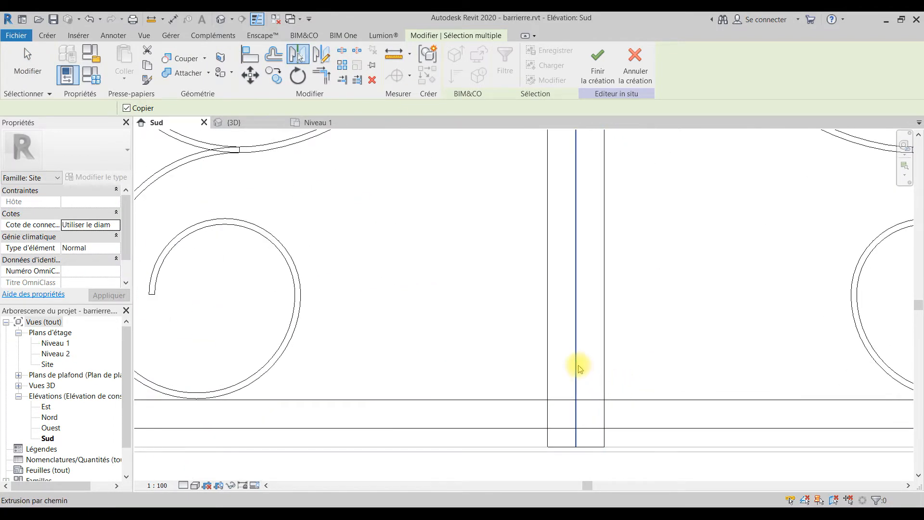
pyautogui.scroll(-6, 580, 368)
pyautogui.press('Escape')
pyautogui.click(777, 362)
pyautogui.moveTo(604, 377); pyautogui.dragTo(597, 448, button='middle')
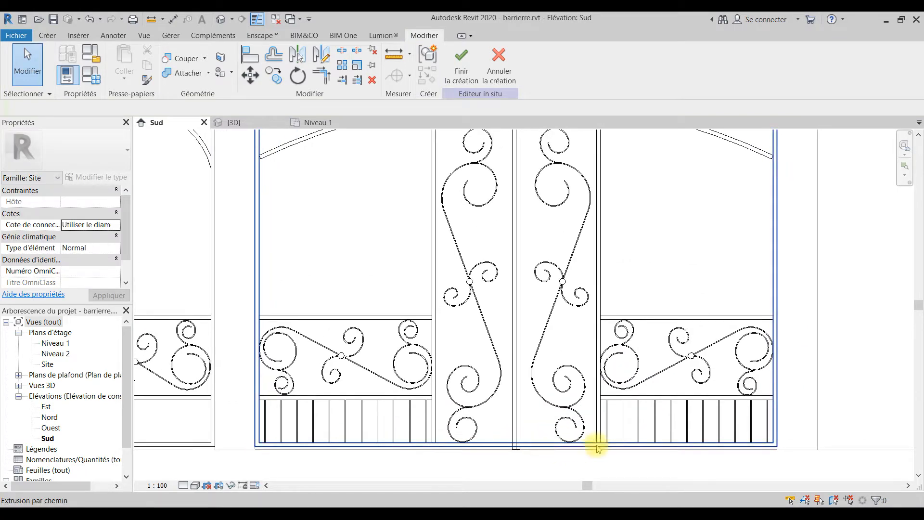
pyautogui.moveTo(692, 425); pyautogui.dragTo(692, 425, button='middle')
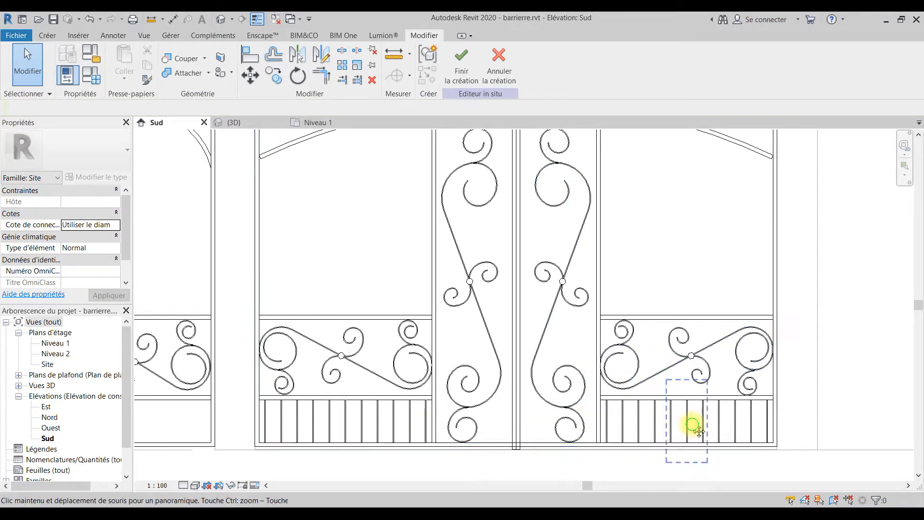
pyautogui.scroll(-5, 694, 427)
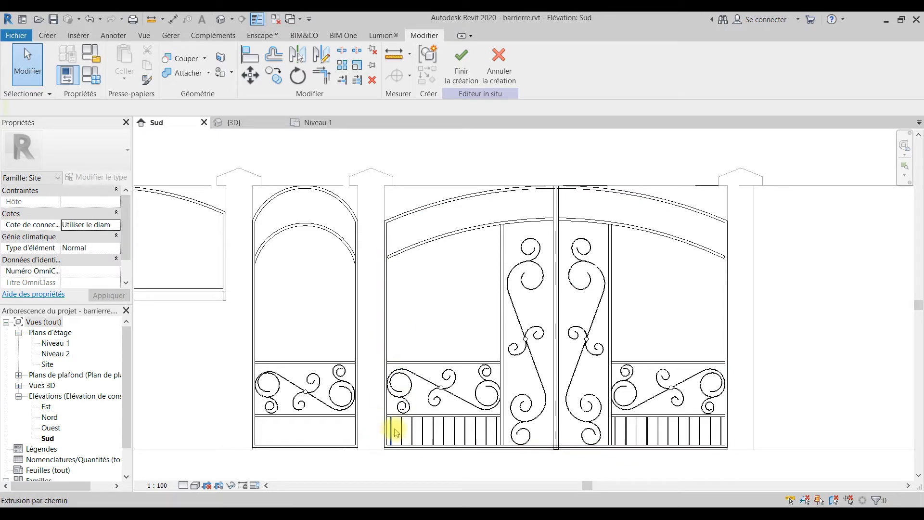
# Copy the central bar of the left leaf's lower panel so it stands on the rail above the horizontal scroll panel.
pyautogui.scroll(4, 394, 431)
pyautogui.scroll(-2, 395, 431)
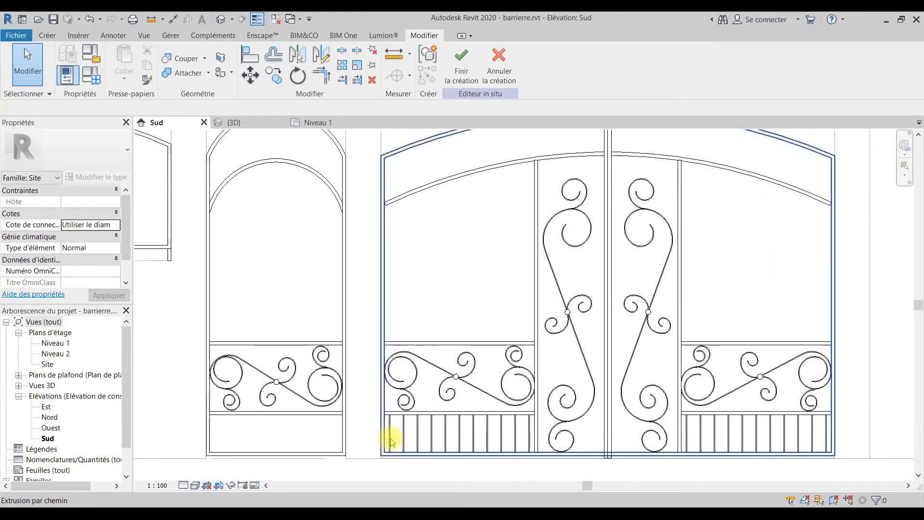
pyautogui.scroll(3, 390, 435)
pyautogui.click(390, 433)
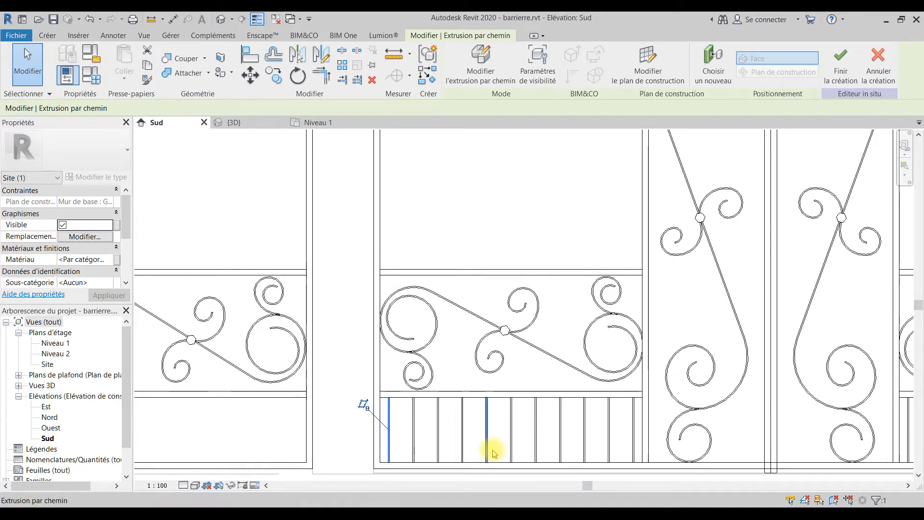
pyautogui.scroll(4, 385, 462)
pyautogui.scroll(-2, 384, 459)
pyautogui.scroll(3, 551, 458)
pyautogui.scroll(2, 541, 423)
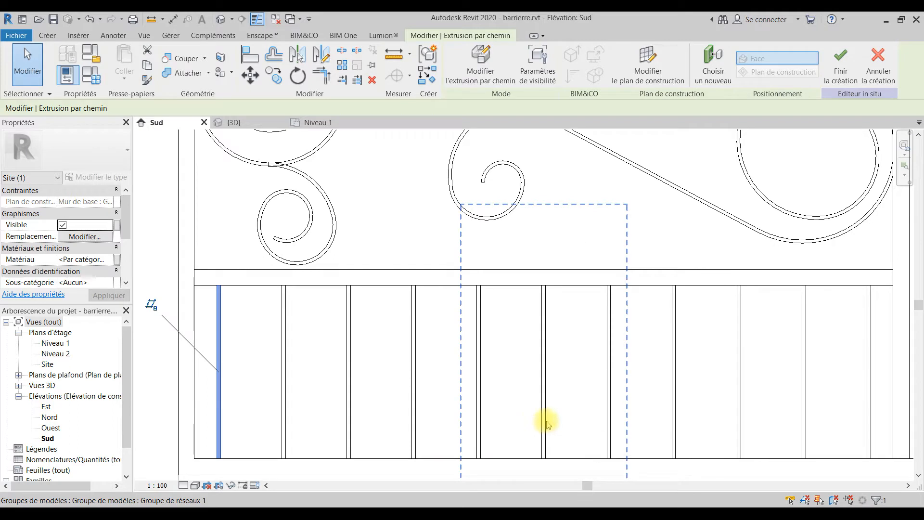
pyautogui.click(542, 296)
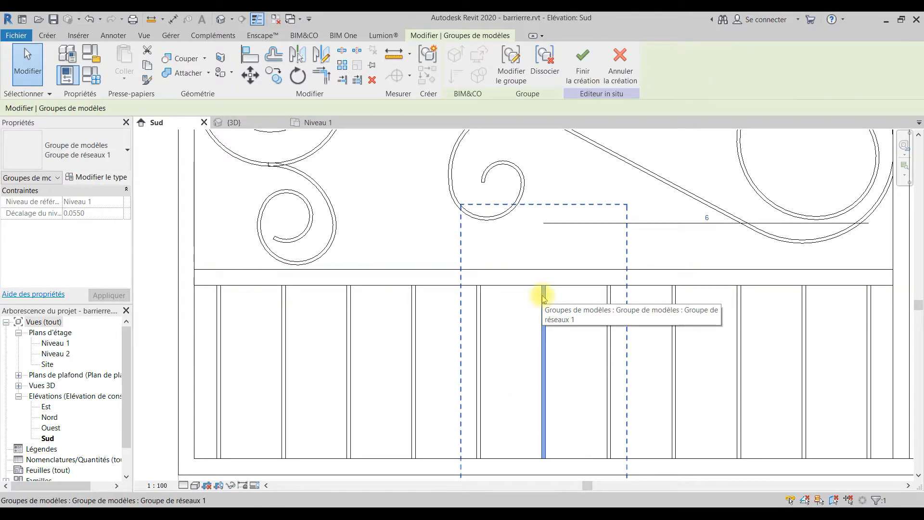
pyautogui.click(266, 77)
pyautogui.scroll(4, 540, 464)
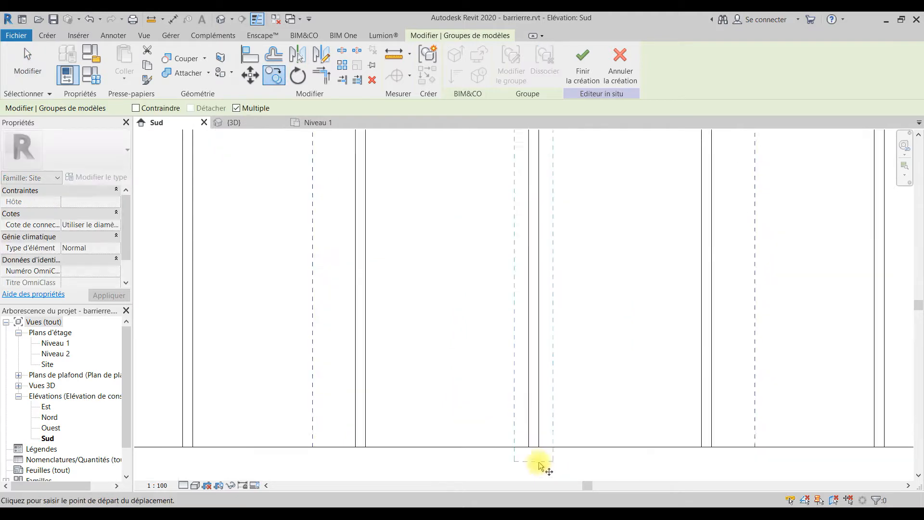
pyautogui.scroll(2, 531, 441)
pyautogui.scroll(-4, 527, 422)
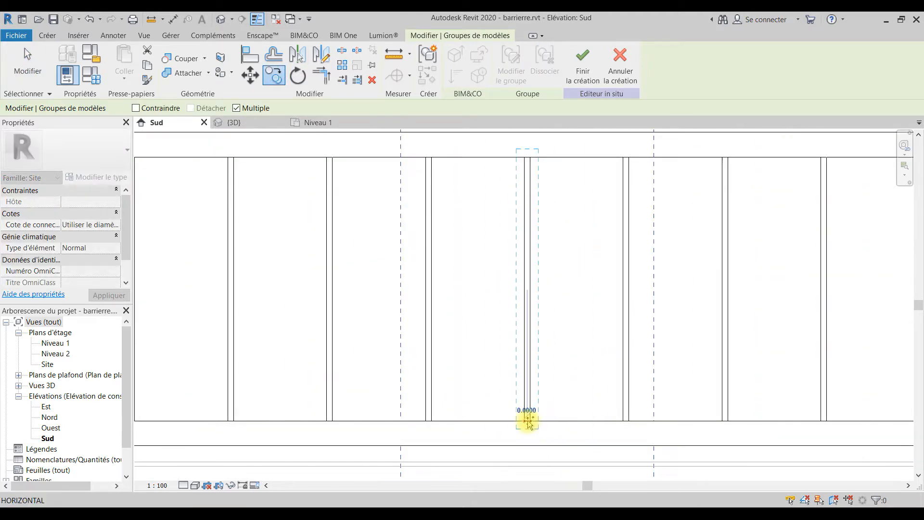
pyautogui.scroll(2, 541, 320)
pyautogui.scroll(3, 512, 435)
pyautogui.click(512, 435)
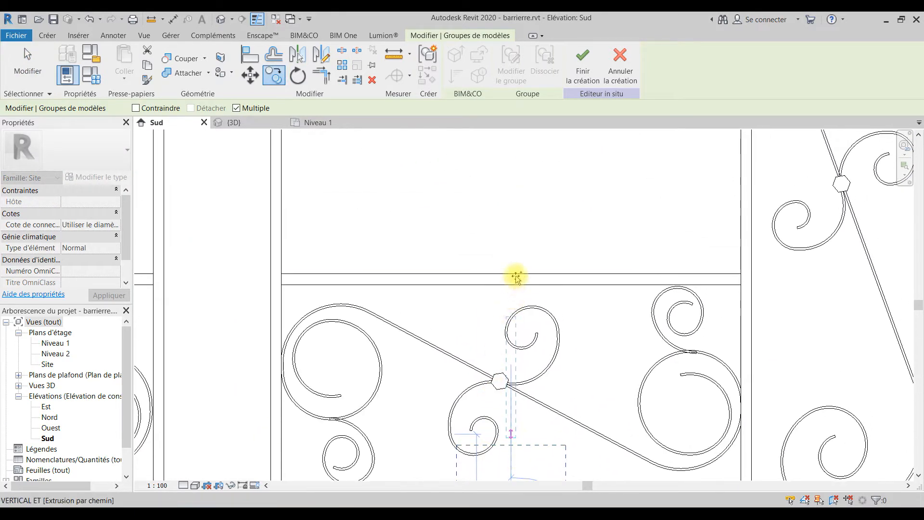
pyautogui.click(513, 274)
pyautogui.press('r')
pyautogui.press('o')
pyautogui.scroll(-2, 491, 313)
pyautogui.press('Escape')
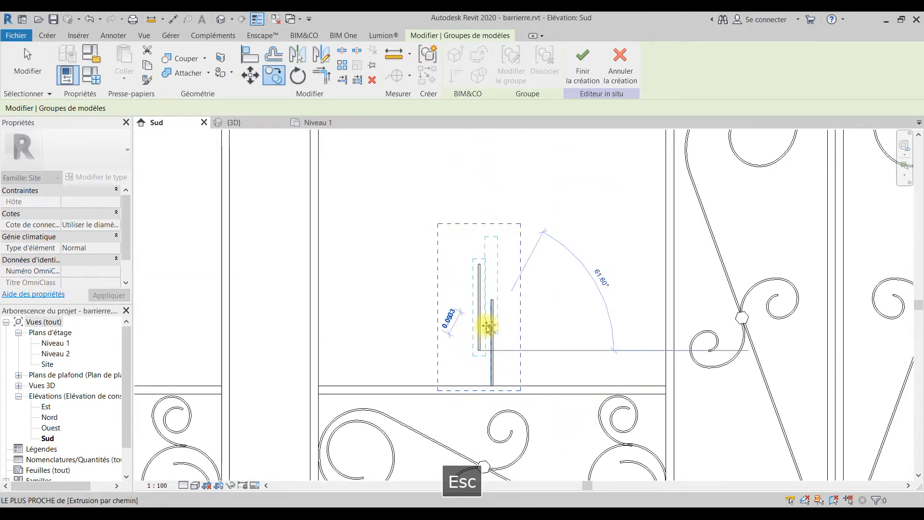
pyautogui.press('Escape')
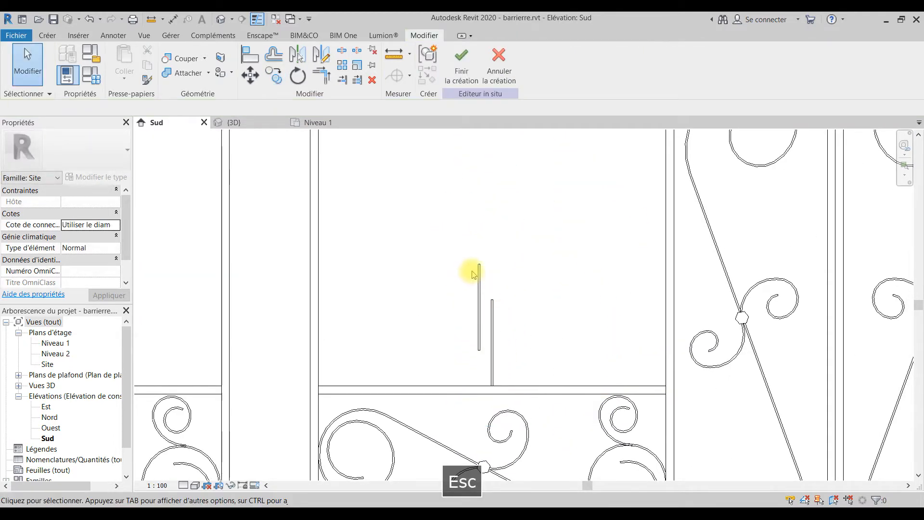
# Remove the stray extra bar copy and ungroup the bar standing on the rail.
pyautogui.click(477, 268)
pyautogui.hotkey('ctrl', 'x')
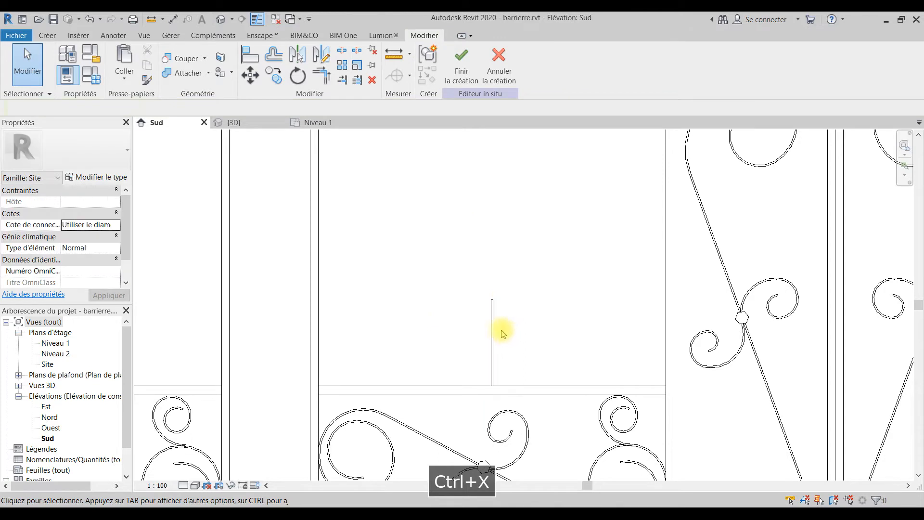
pyautogui.click(496, 308)
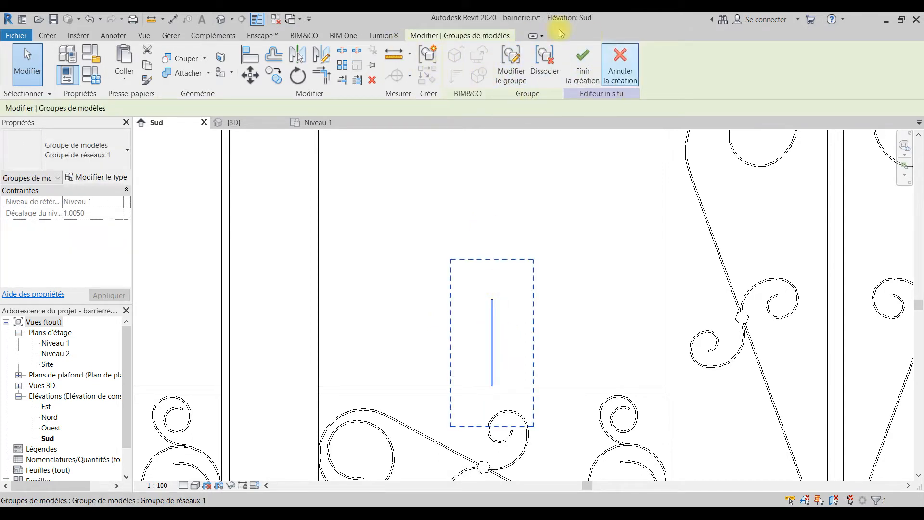
pyautogui.click(550, 69)
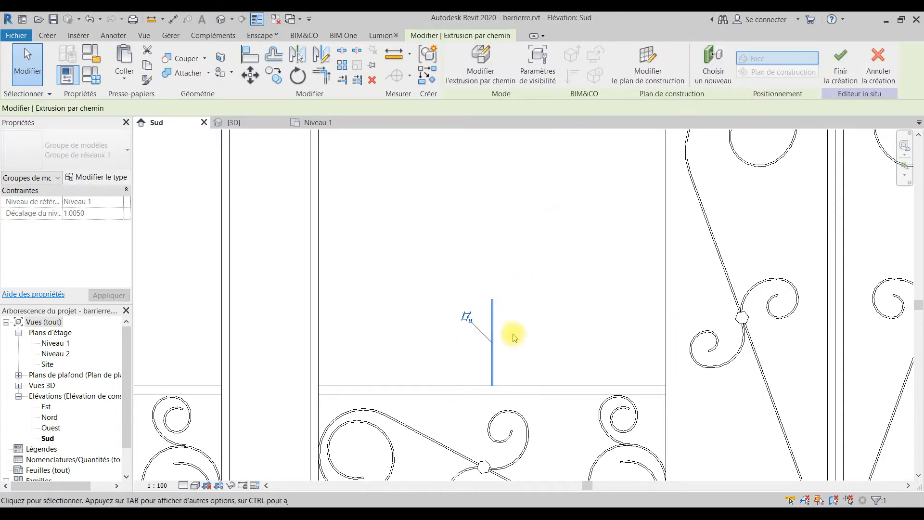
# Edit the short bar's sweep path, extending its upper end to the lower arch for a length of about 1.41.
pyautogui.scroll(-3, 504, 270)
pyautogui.scroll(2, 506, 262)
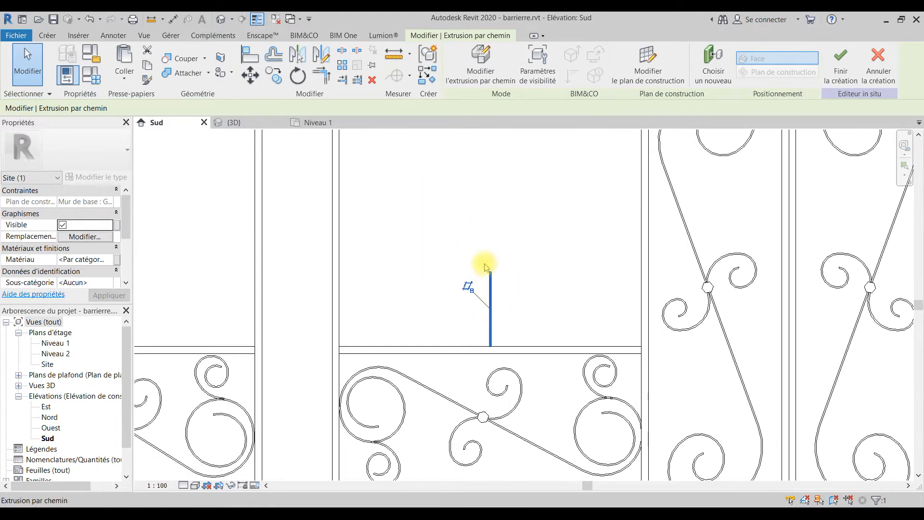
pyautogui.click(481, 67)
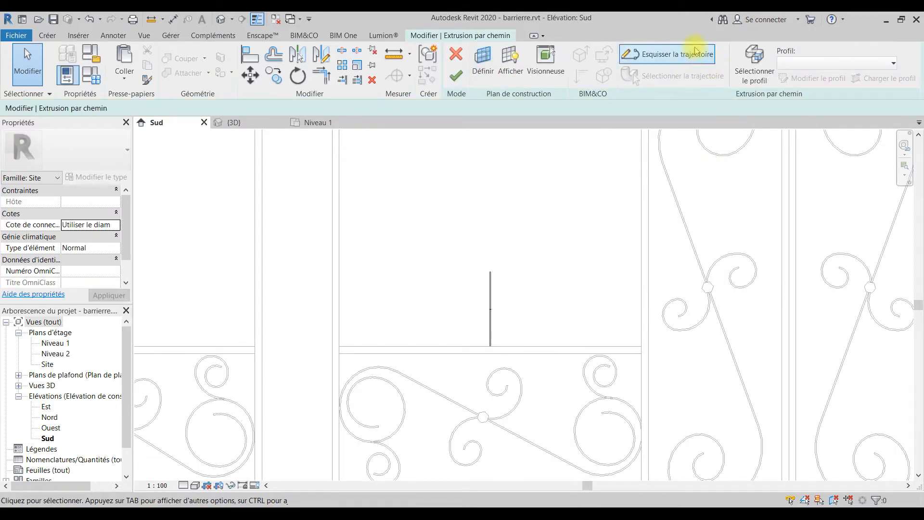
pyautogui.click(677, 63)
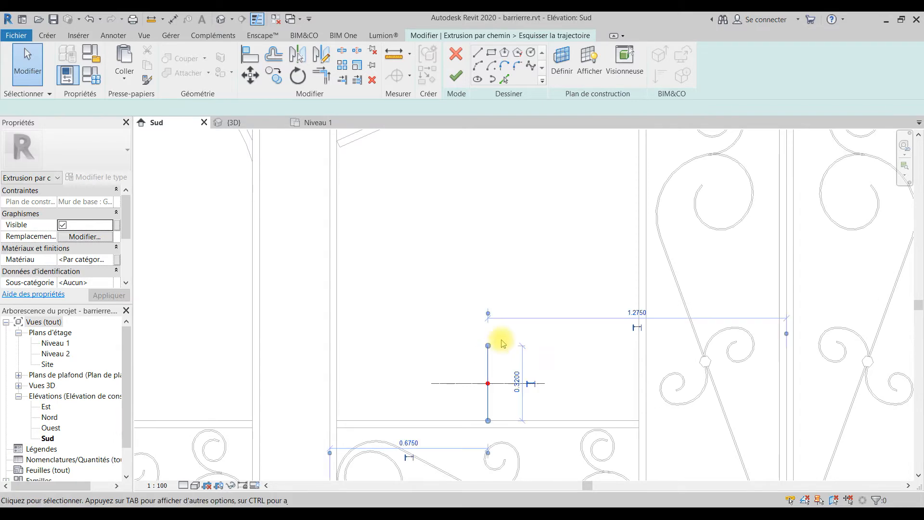
pyautogui.scroll(-2, 492, 355)
pyautogui.click(489, 366)
pyautogui.moveTo(486, 395); pyautogui.dragTo(479, 199)
pyautogui.moveTo(554, 290); pyautogui.dragTo(555, 290)
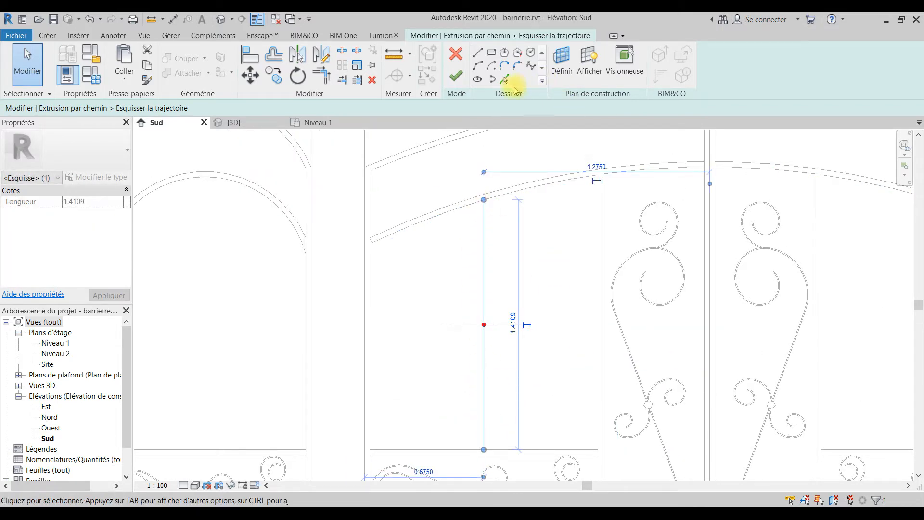
pyautogui.click(450, 75)
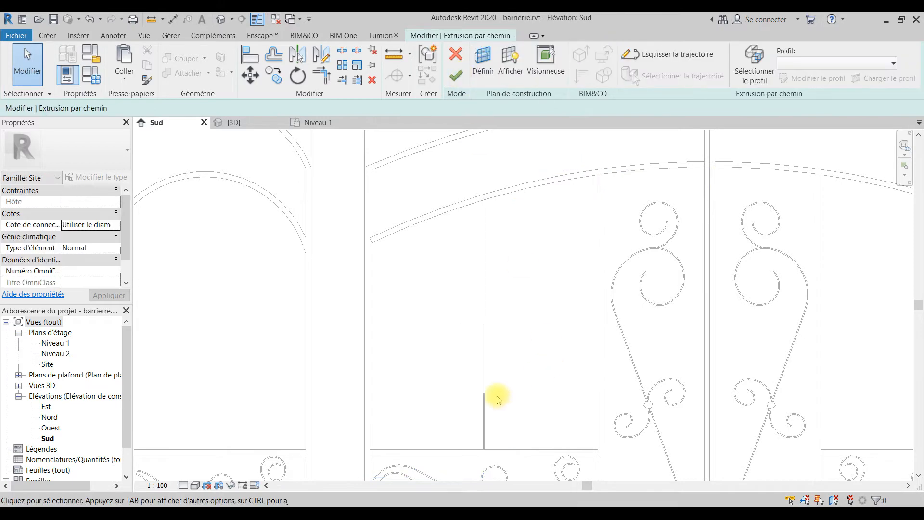
pyautogui.click(448, 75)
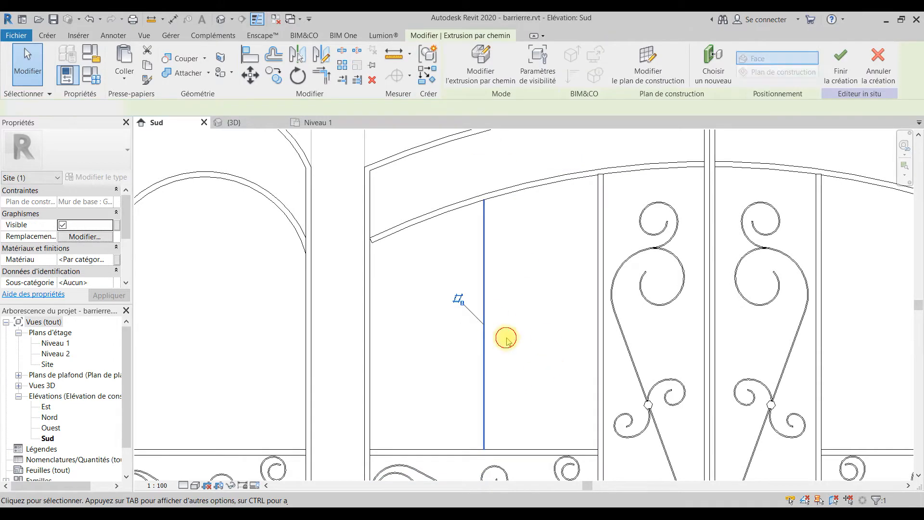
pyautogui.click(508, 324)
# Extend both ends of the double gate's lower arch sweep path to the outer edges of the side frame posts.
pyautogui.scroll(-3, 509, 318)
pyautogui.scroll(3, 481, 325)
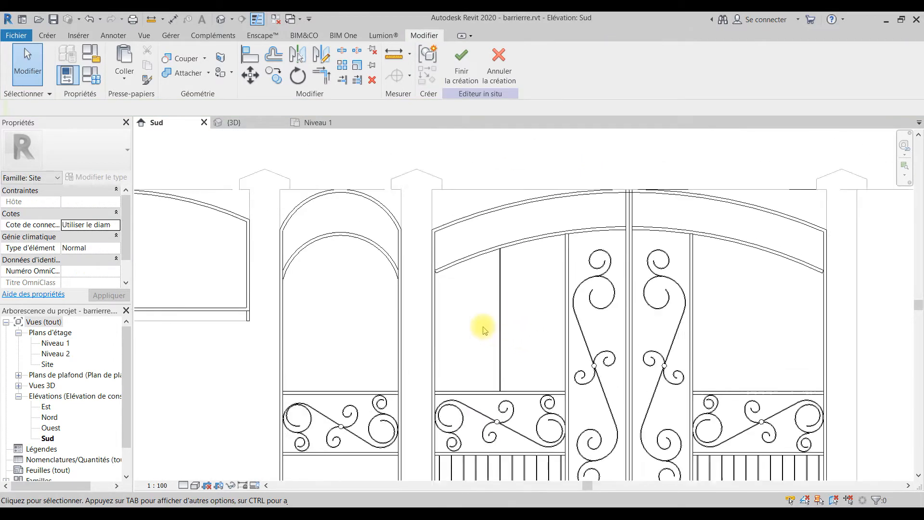
pyautogui.scroll(-2, 464, 255)
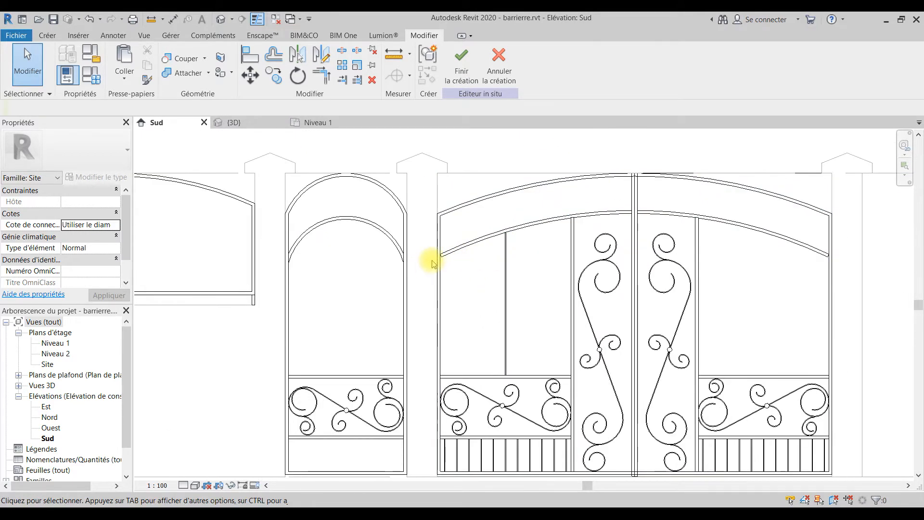
pyautogui.scroll(2, 433, 264)
pyautogui.click(475, 243)
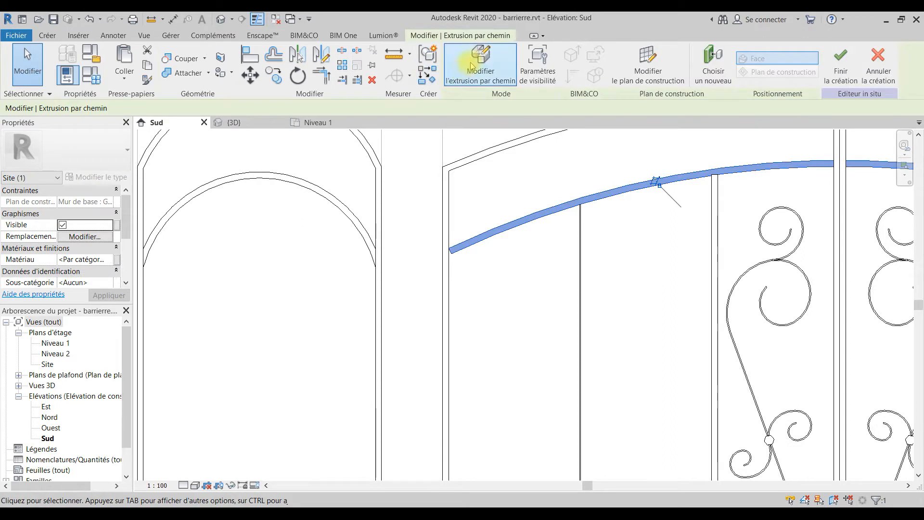
pyautogui.click(477, 65)
pyautogui.scroll(3, 470, 230)
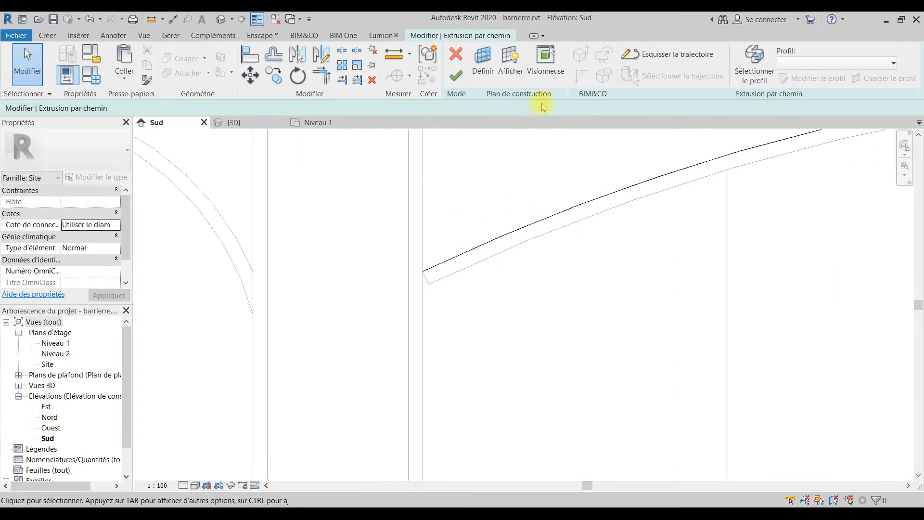
pyautogui.click(629, 64)
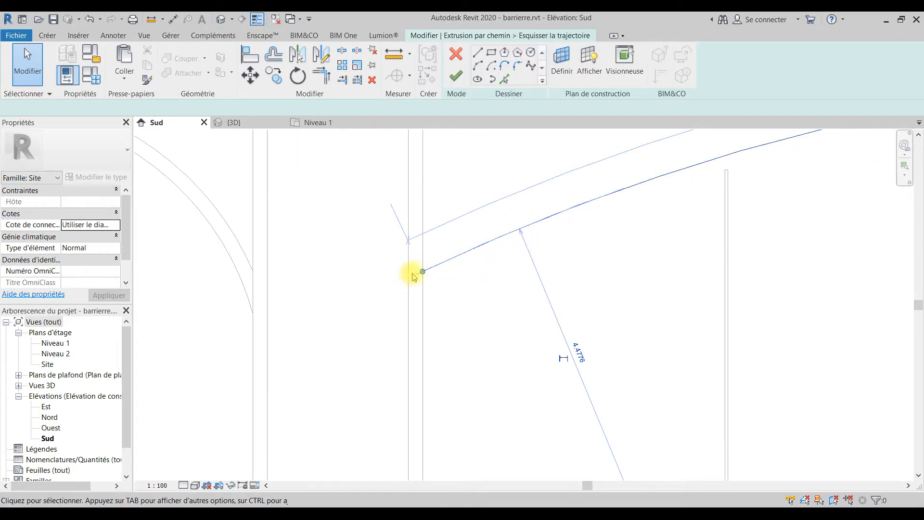
pyautogui.moveTo(423, 272); pyautogui.dragTo(411, 276)
pyautogui.scroll(-6, 411, 276)
pyautogui.scroll(5, 668, 282)
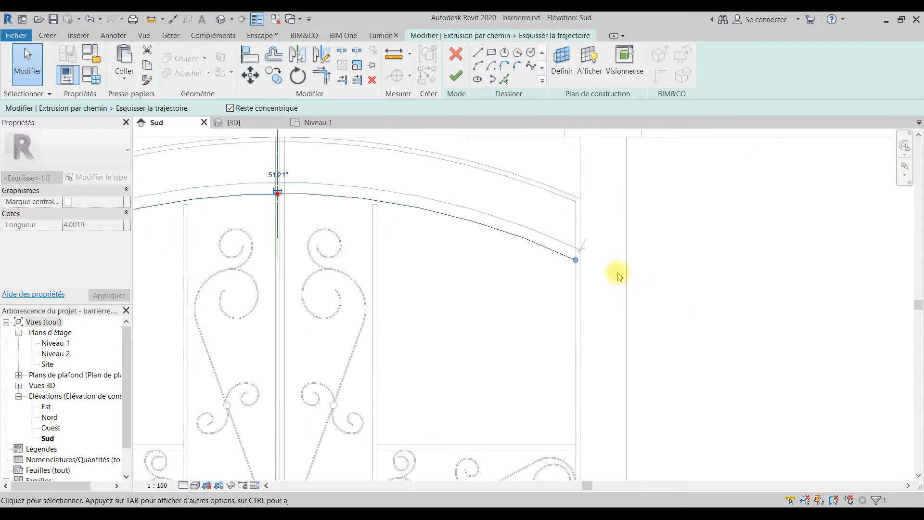
pyautogui.moveTo(546, 252); pyautogui.dragTo(555, 255)
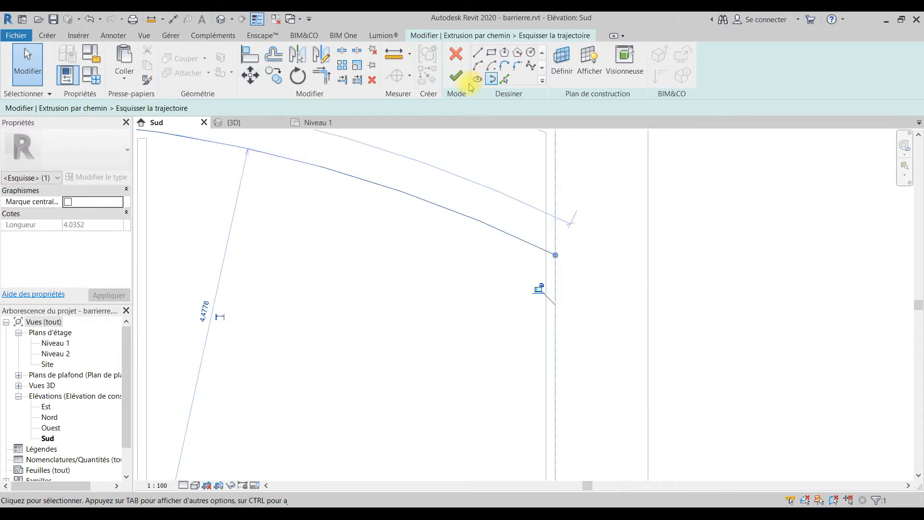
pyautogui.click(454, 76)
pyautogui.click(454, 76)
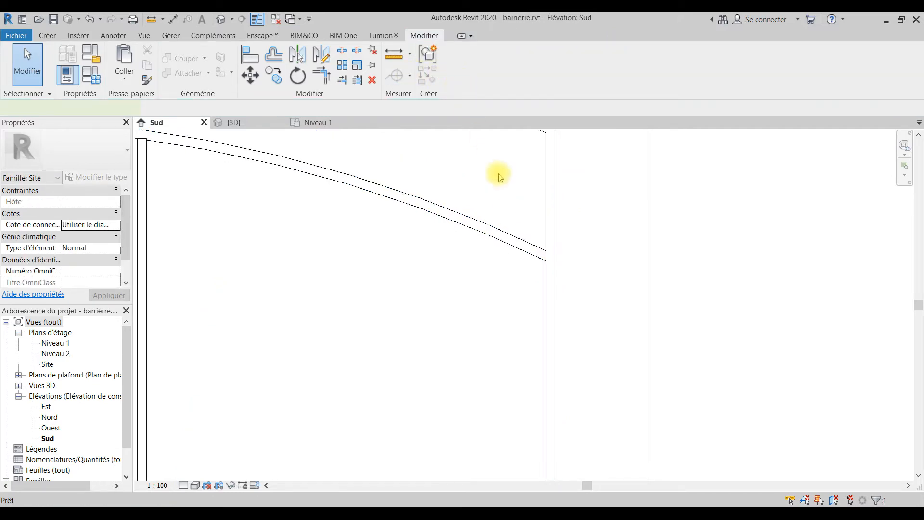
# Array the tall bar in the left leaf's upper panel toward the outer side post, moving to the second element.
pyautogui.scroll(-6, 505, 207)
pyautogui.scroll(2, 495, 258)
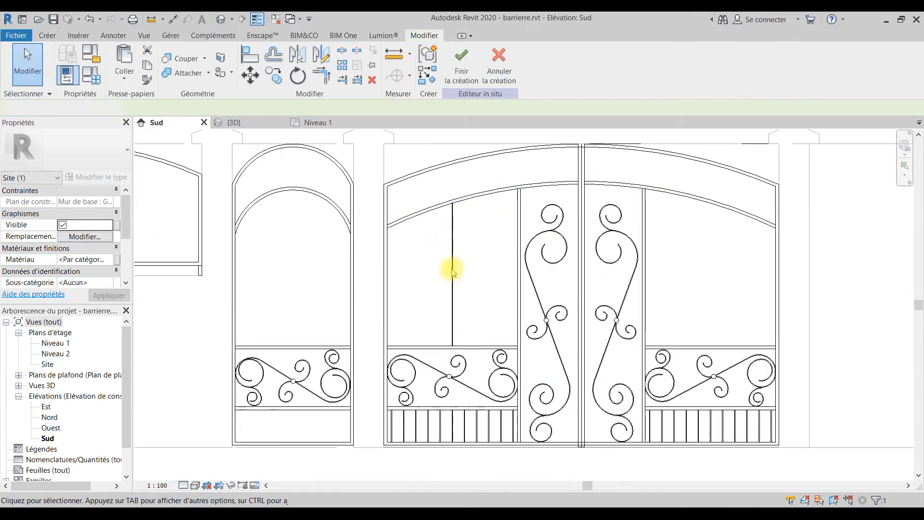
pyautogui.click(450, 268)
pyautogui.scroll(4, 454, 302)
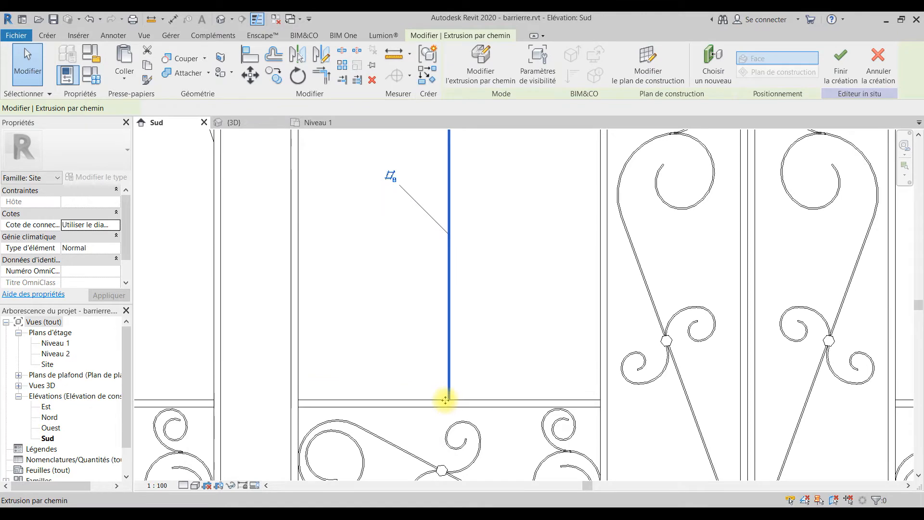
pyautogui.click(447, 391)
pyautogui.scroll(-2, 450, 434)
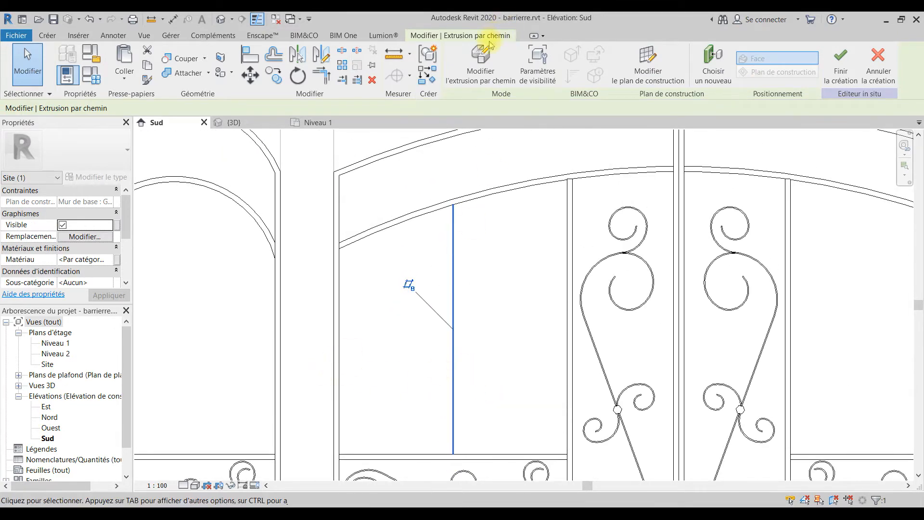
pyautogui.moveTo(549, 290); pyautogui.dragTo(555, 260, button='middle')
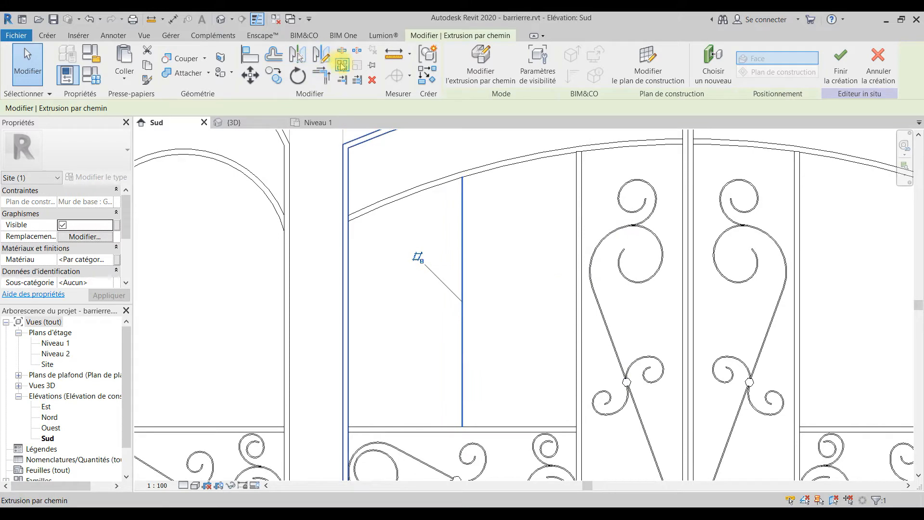
pyautogui.click(342, 64)
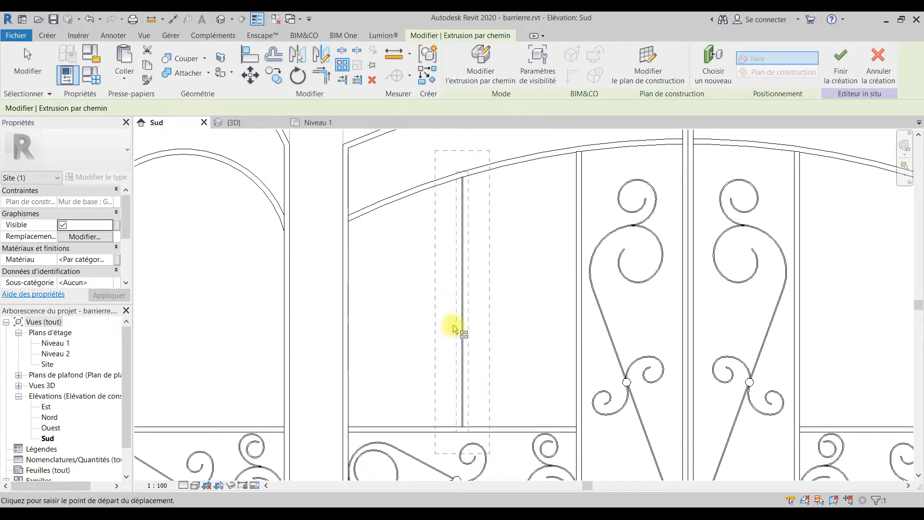
pyautogui.scroll(5, 469, 442)
pyautogui.scroll(2, 447, 376)
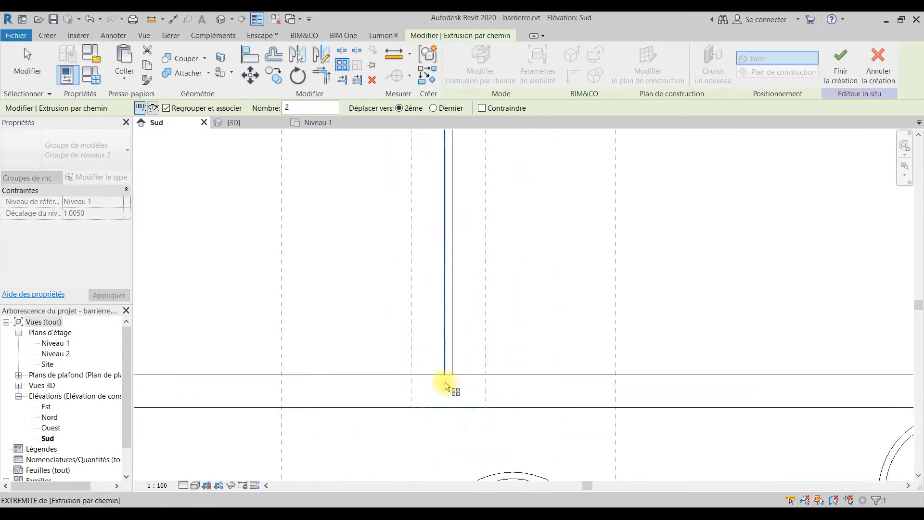
pyautogui.scroll(2, 455, 374)
pyautogui.click(449, 374)
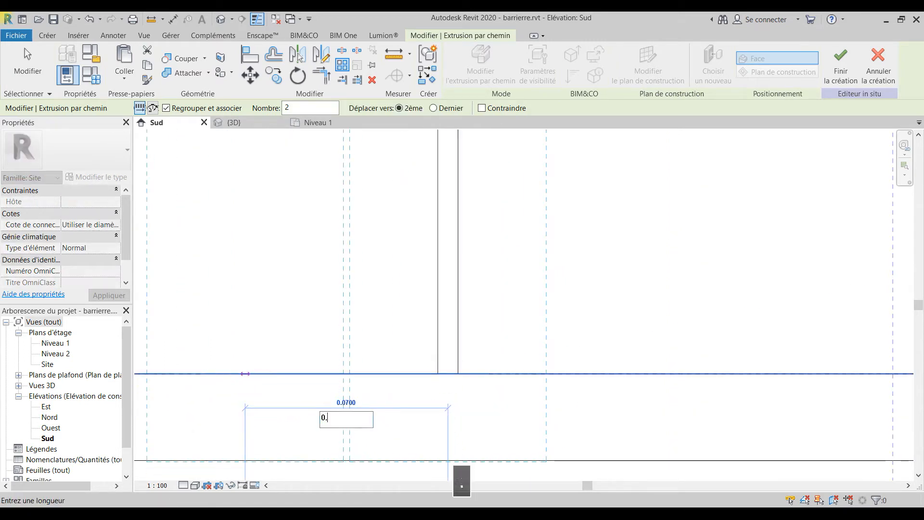
pyautogui.press('Return')
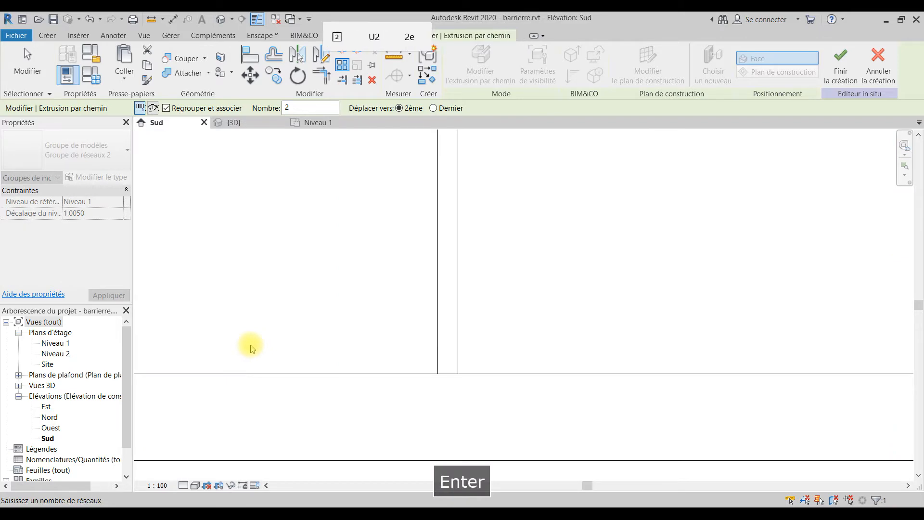
# Set the number of bars in the left leaf's upper array to 6.
pyautogui.scroll(-6, 260, 332)
pyautogui.moveTo(317, 334); pyautogui.dragTo(433, 450, button='middle')
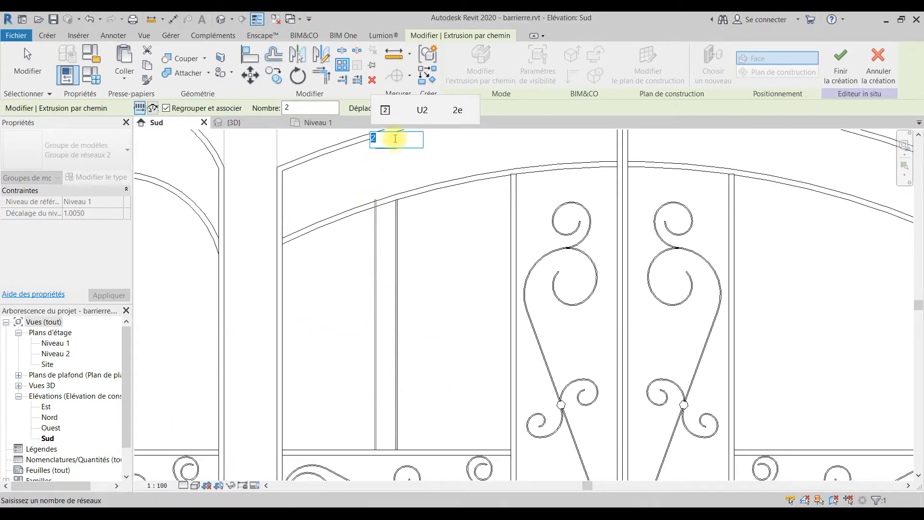
pyautogui.press('Return')
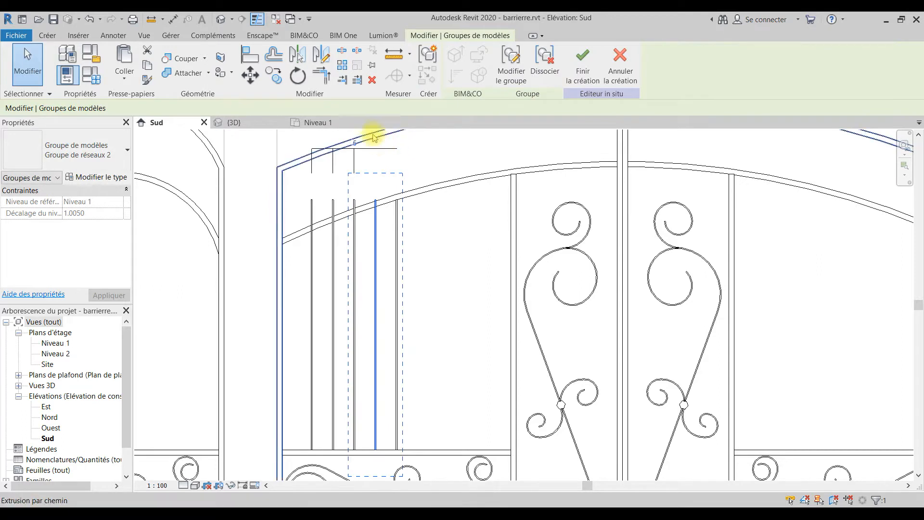
pyautogui.click(356, 143)
pyautogui.write('6')
pyautogui.press('Return')
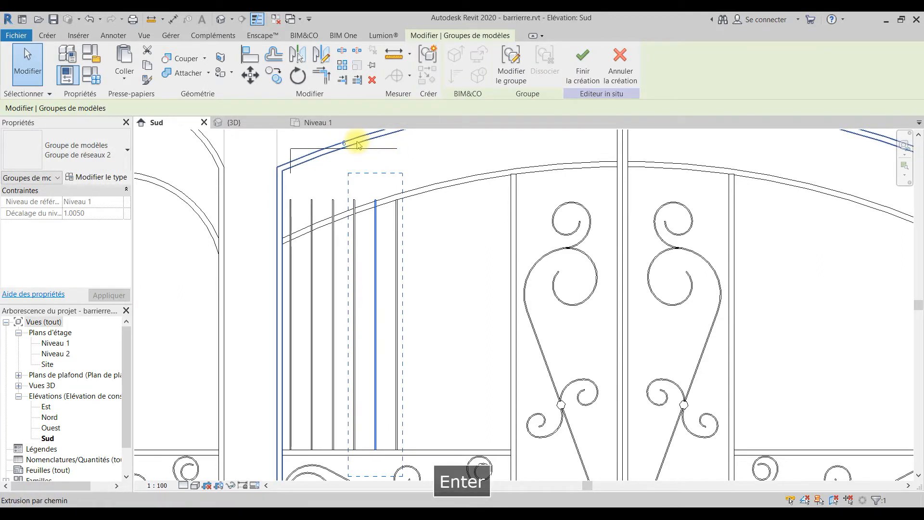
# Ungroup the original central bar of the upper panel from the array.
pyautogui.click(451, 287)
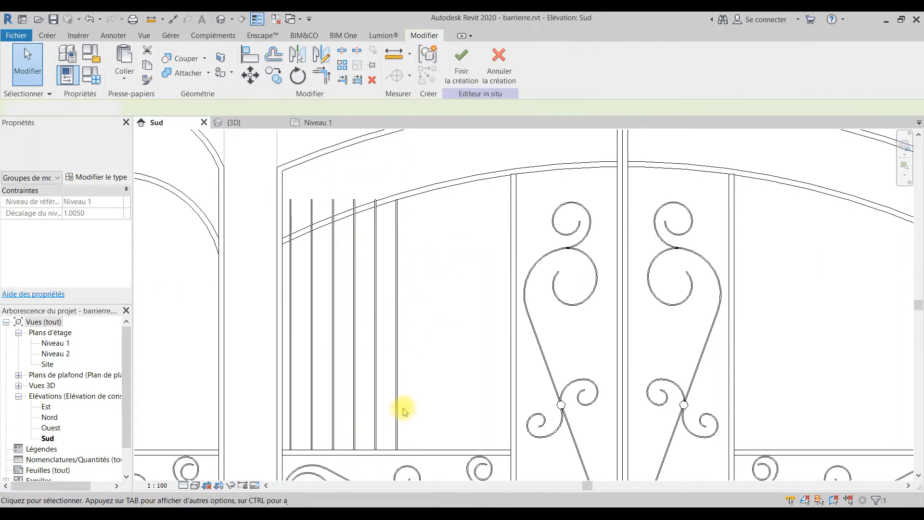
pyautogui.click(397, 416)
pyautogui.click(424, 412)
pyautogui.click(378, 458)
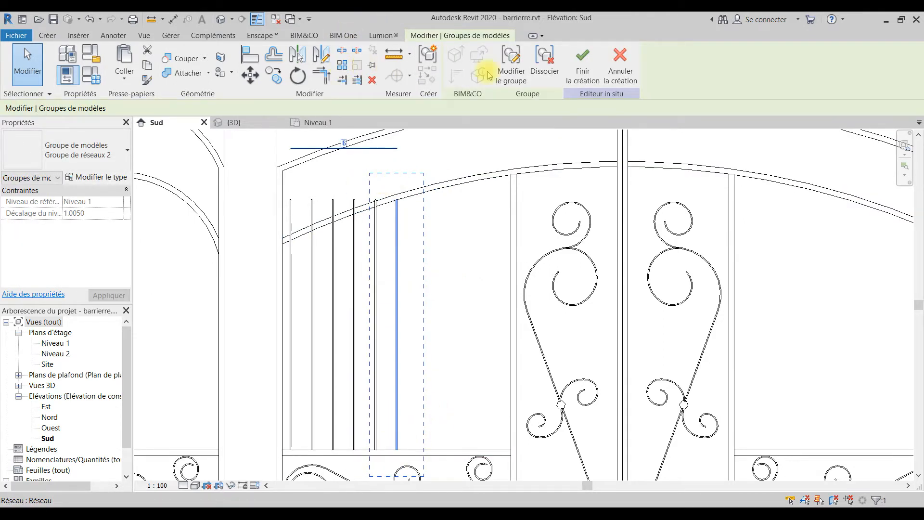
pyautogui.click(545, 62)
pyautogui.click(438, 328)
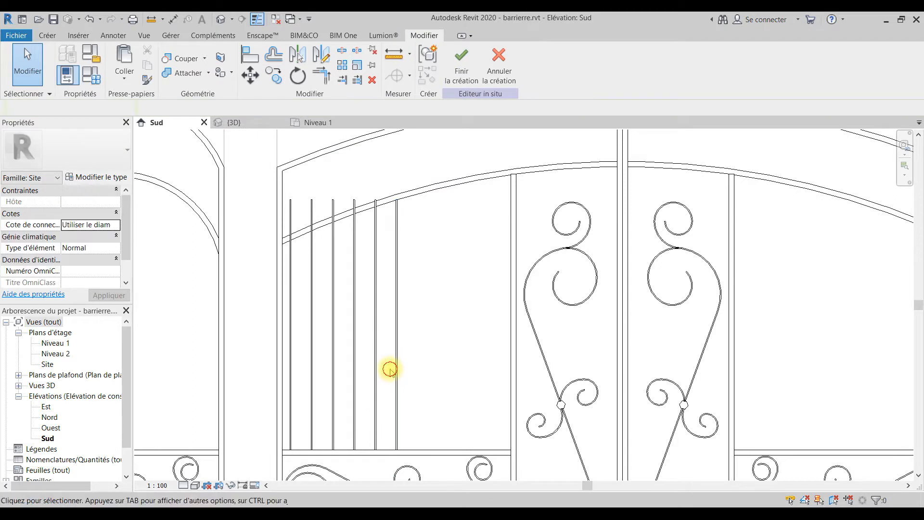
# Array the ungrouped central bar from its base across the other half of the upper panel, toward the tall scroll panel.
pyautogui.click(396, 306)
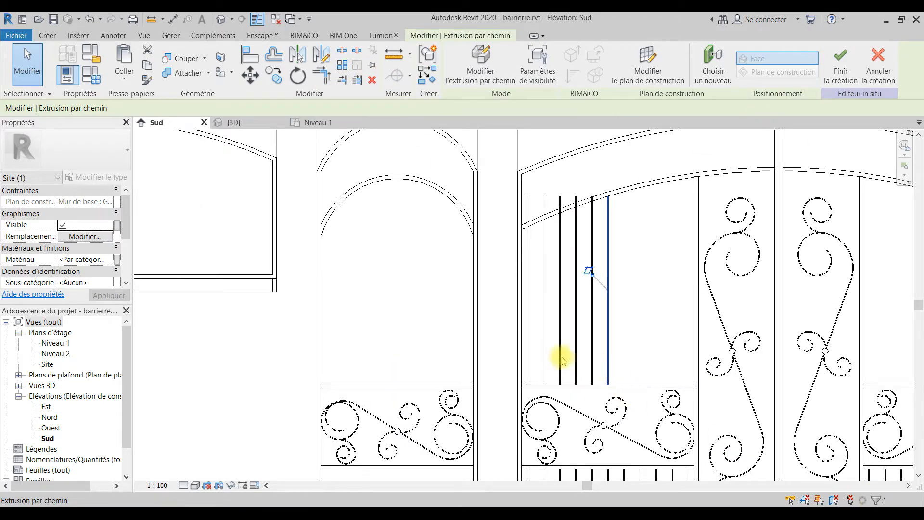
pyautogui.scroll(3, 563, 360)
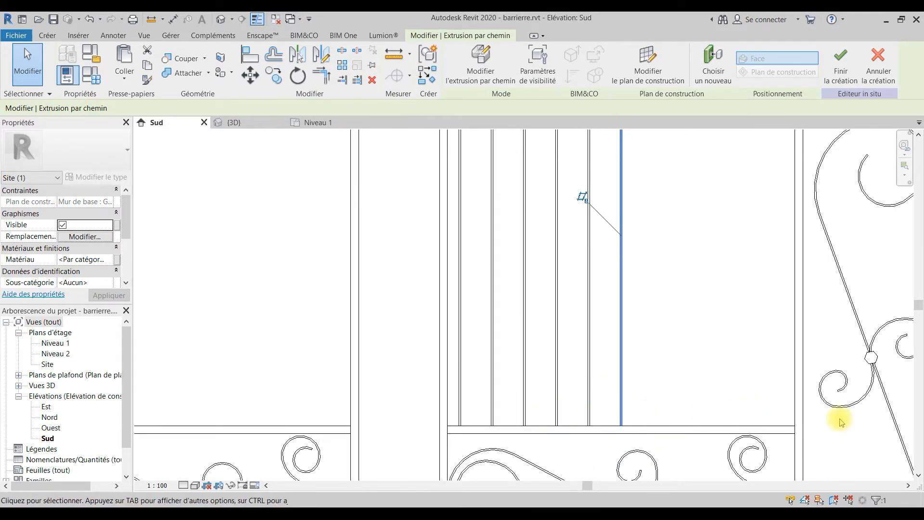
pyautogui.scroll(-2, 755, 407)
pyautogui.moveTo(792, 403); pyautogui.dragTo(592, 408, button='middle')
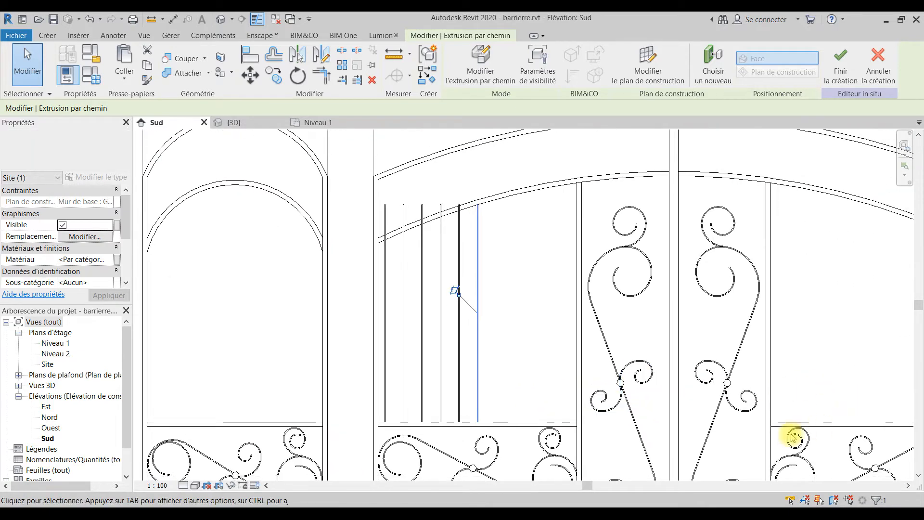
pyautogui.scroll(2, 468, 407)
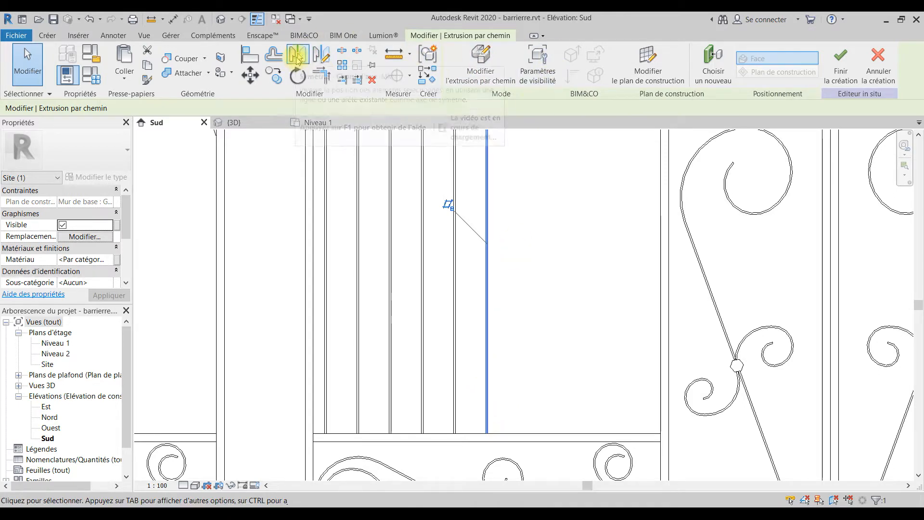
pyautogui.click(341, 65)
pyautogui.click(490, 440)
pyautogui.scroll(3, 490, 438)
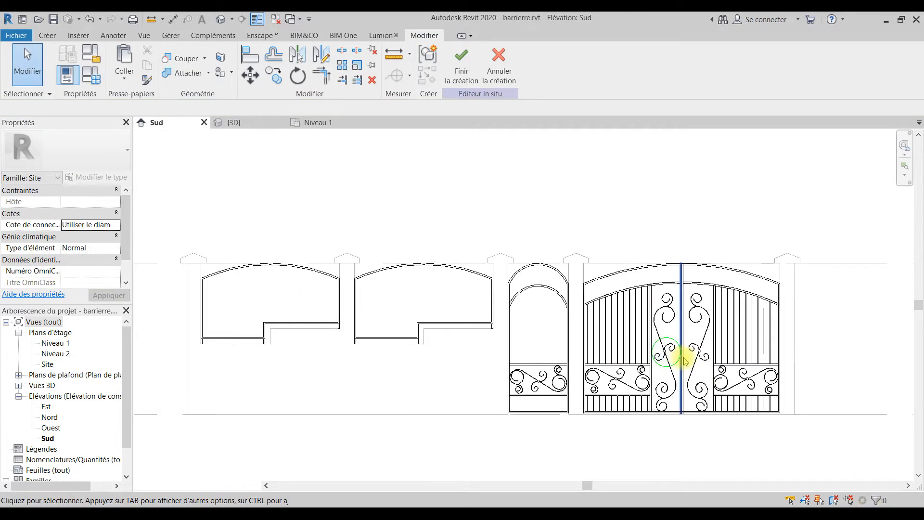
# Sketch a vertical sweep path at the middle of the small arched gate's lower panel, spanning from bottom rail to the rail above.
pyautogui.scroll(1, 510, 376)
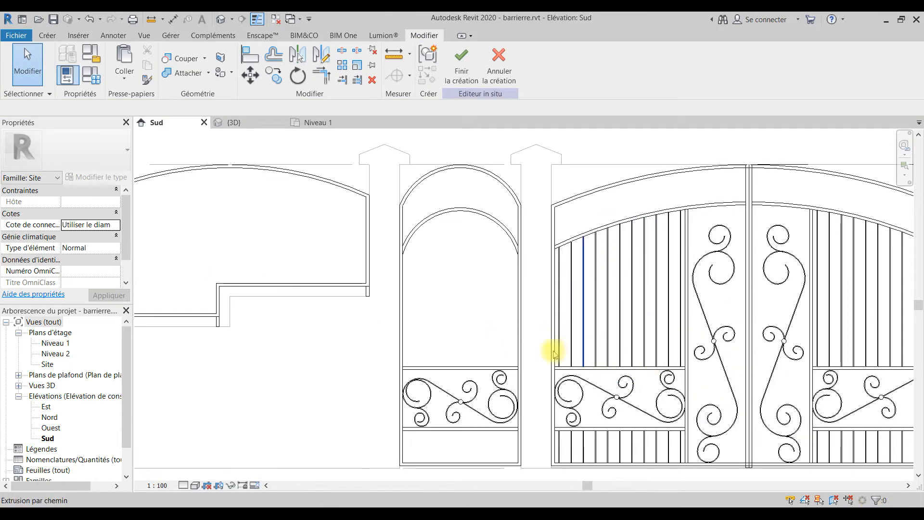
pyautogui.scroll(-2, 608, 357)
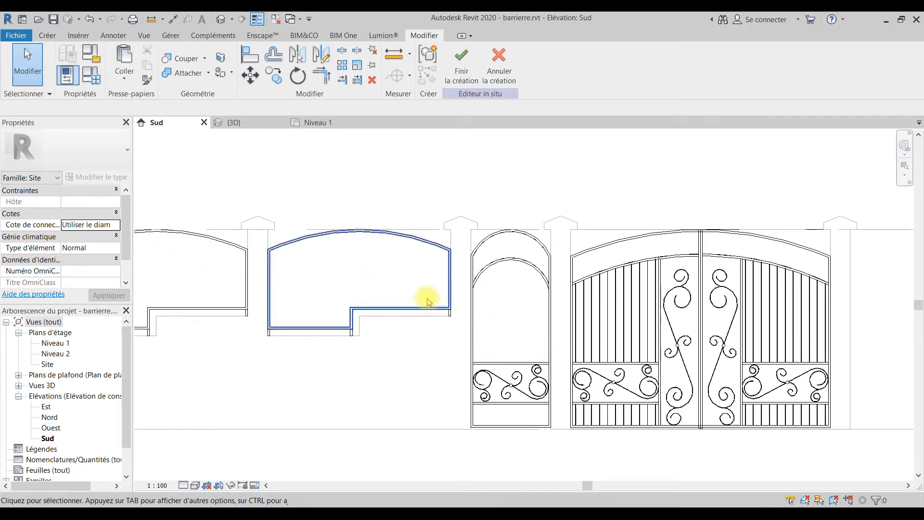
pyautogui.scroll(3, 636, 426)
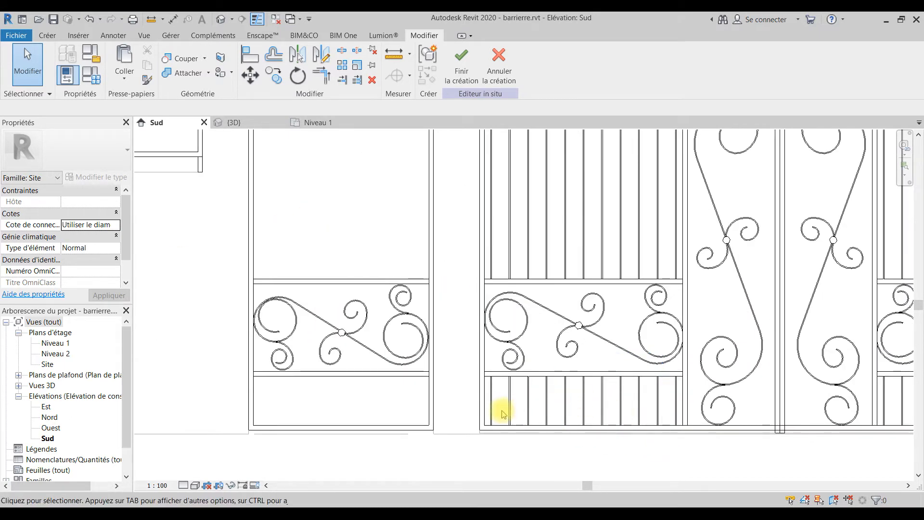
pyautogui.scroll(-2, 505, 404)
pyautogui.scroll(4, 557, 419)
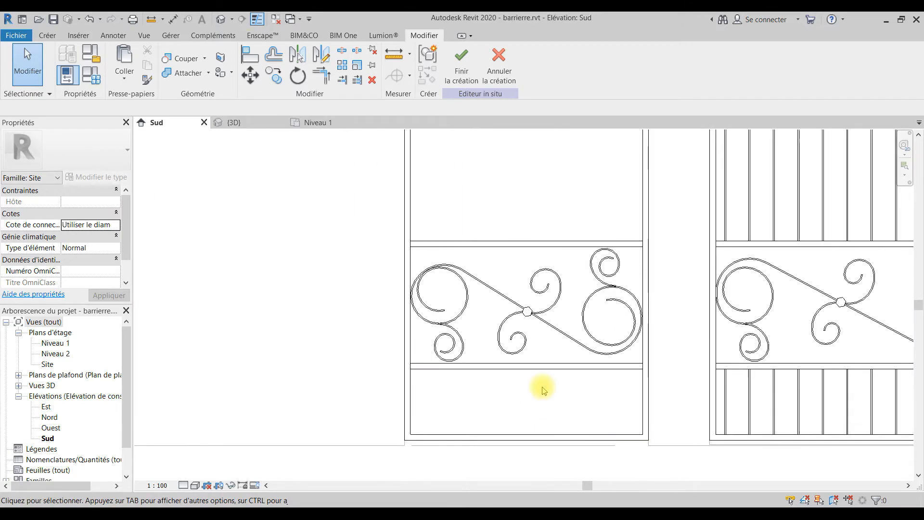
pyautogui.click(47, 37)
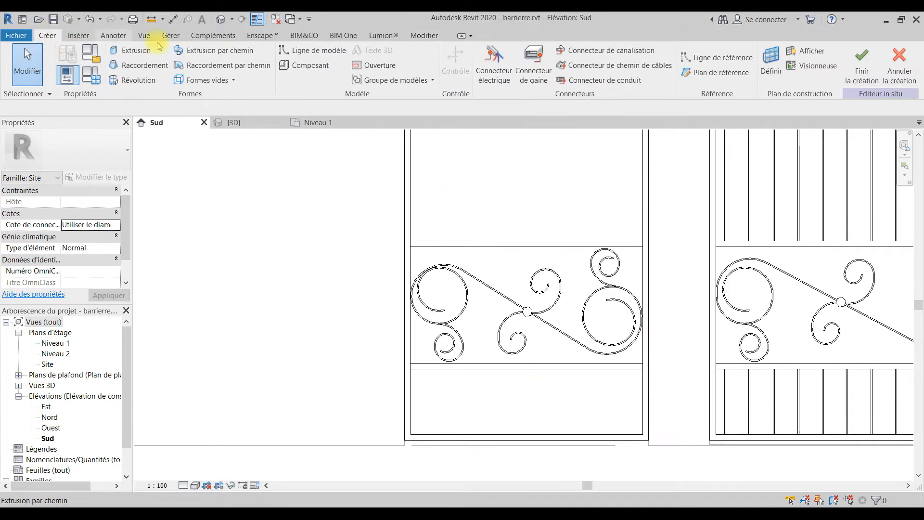
pyautogui.click(222, 51)
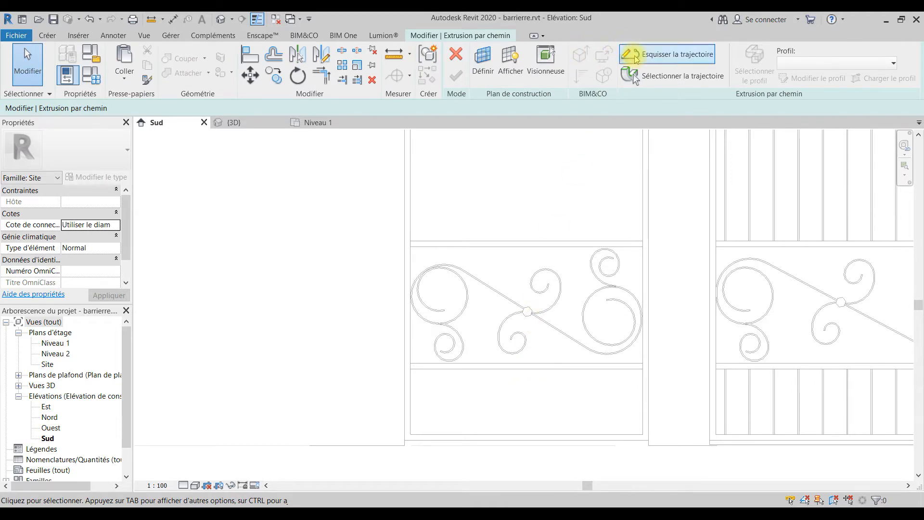
pyautogui.click(674, 54)
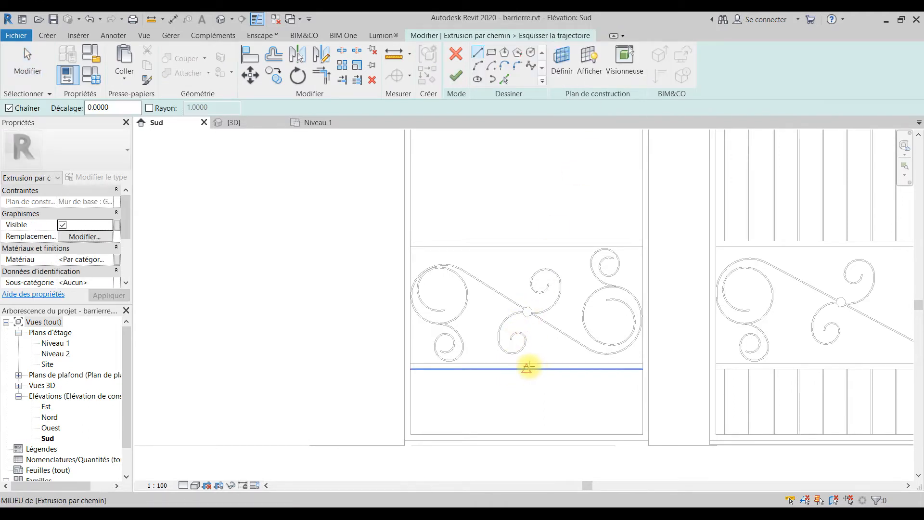
pyautogui.click(527, 433)
pyautogui.scroll(-4, 571, 409)
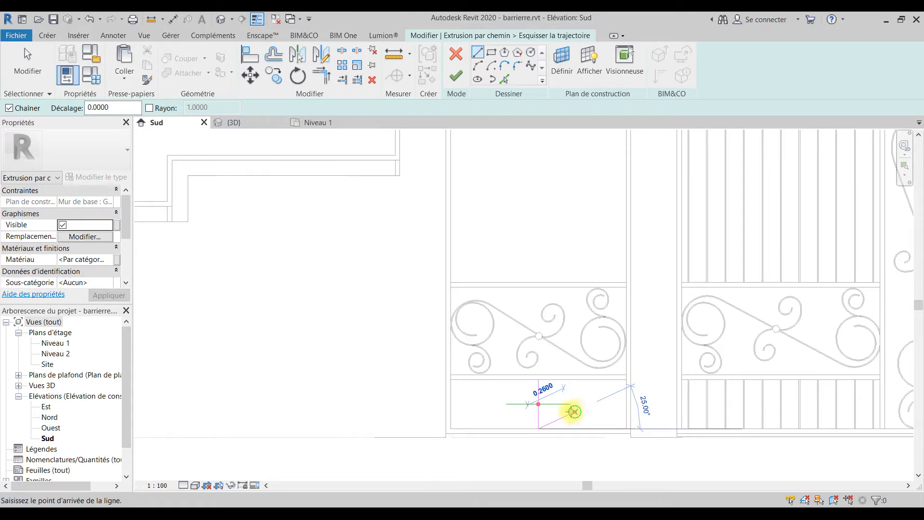
pyautogui.press('Escape')
pyautogui.scroll(-3, 566, 415)
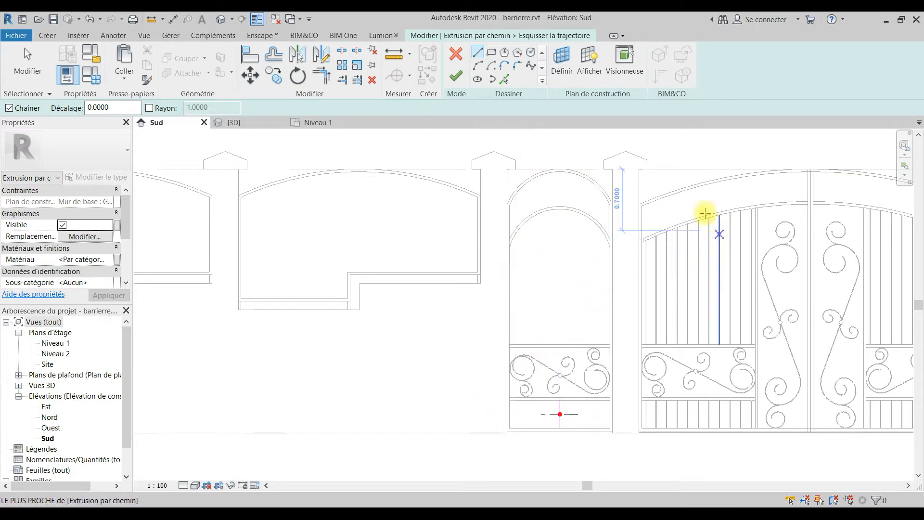
pyautogui.scroll(-4, 547, 213)
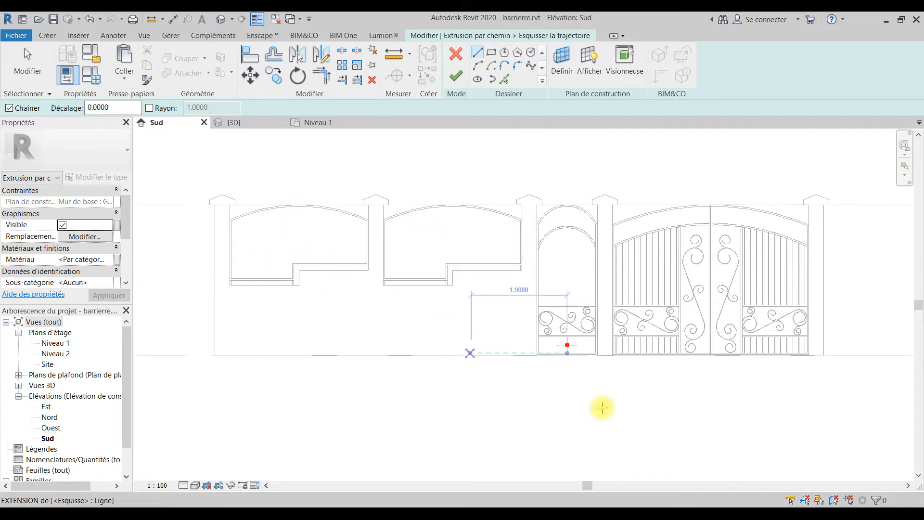
pyautogui.scroll(4, 567, 345)
pyautogui.scroll(3, 563, 323)
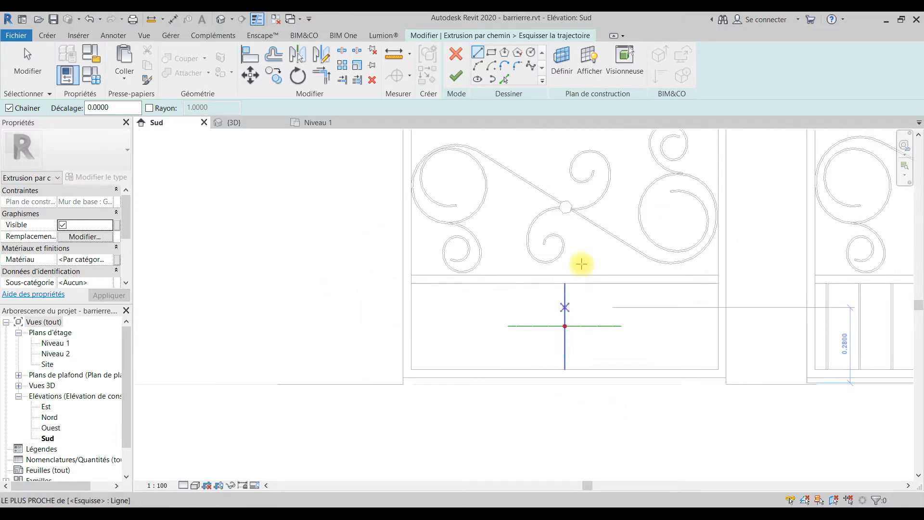
pyautogui.scroll(-1, 547, 347)
pyautogui.scroll(-2, 641, 423)
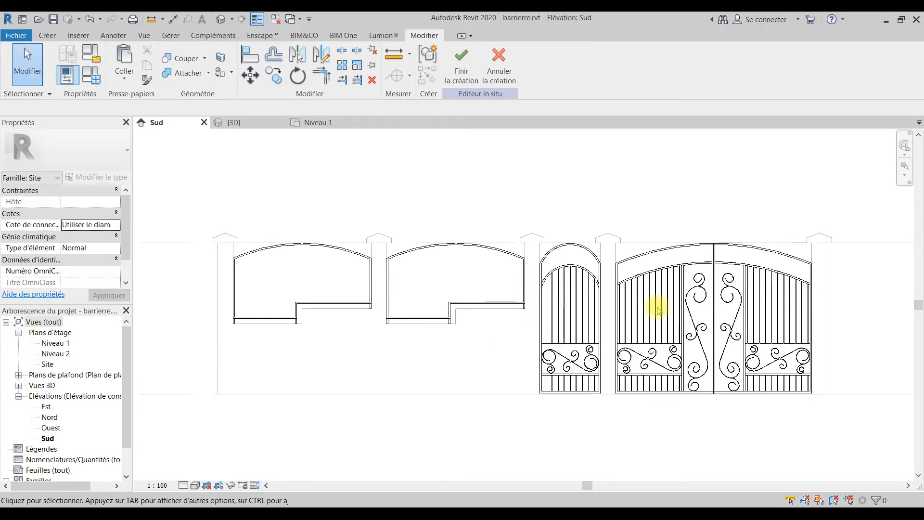
pyautogui.scroll(2, 608, 323)
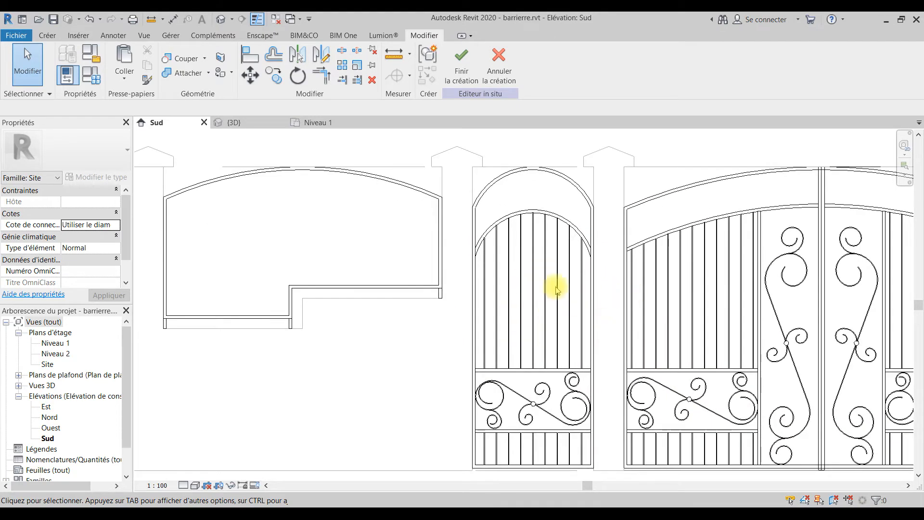
pyautogui.scroll(-2, 554, 293)
pyautogui.scroll(1, 551, 299)
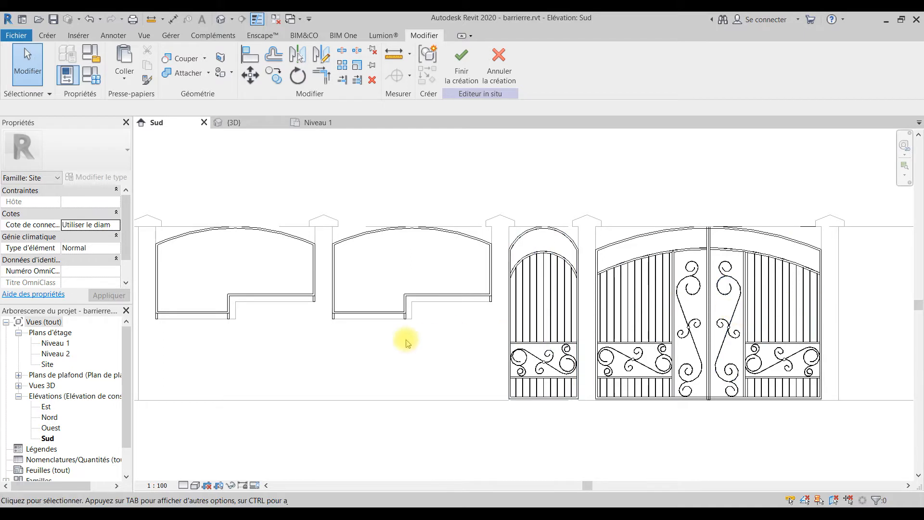
pyautogui.scroll(3, 437, 350)
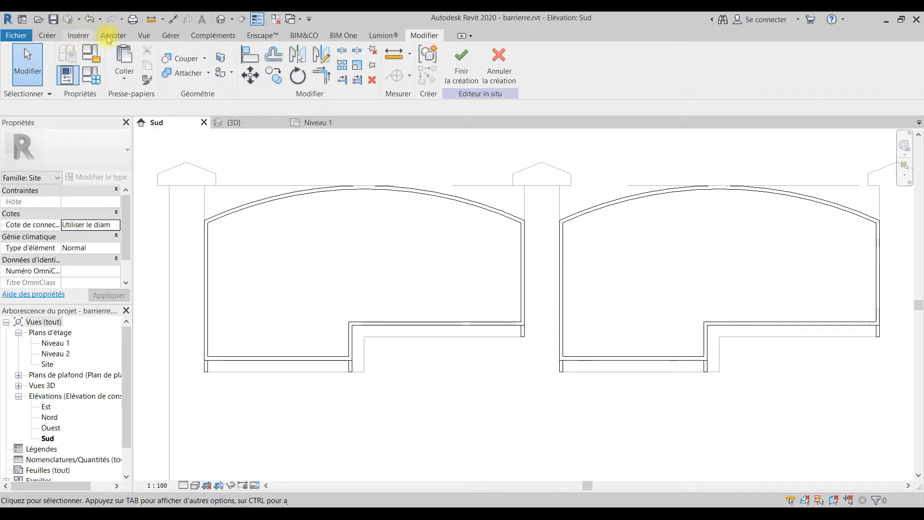
pyautogui.click(147, 36)
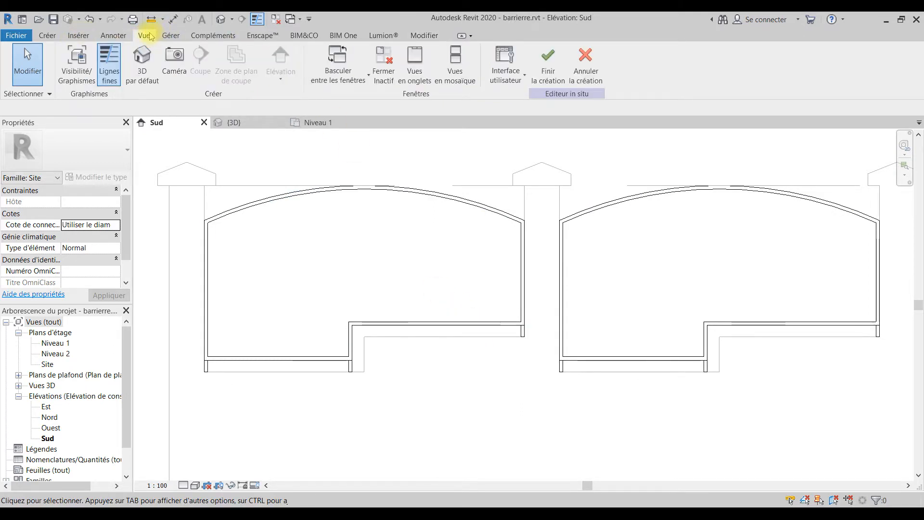
# Examine the two stepped fence panel frames beside the small arched gate in the default 3D view.
pyautogui.click(141, 71)
pyautogui.click(154, 73)
pyautogui.scroll(5, 505, 320)
pyautogui.scroll(4, 478, 379)
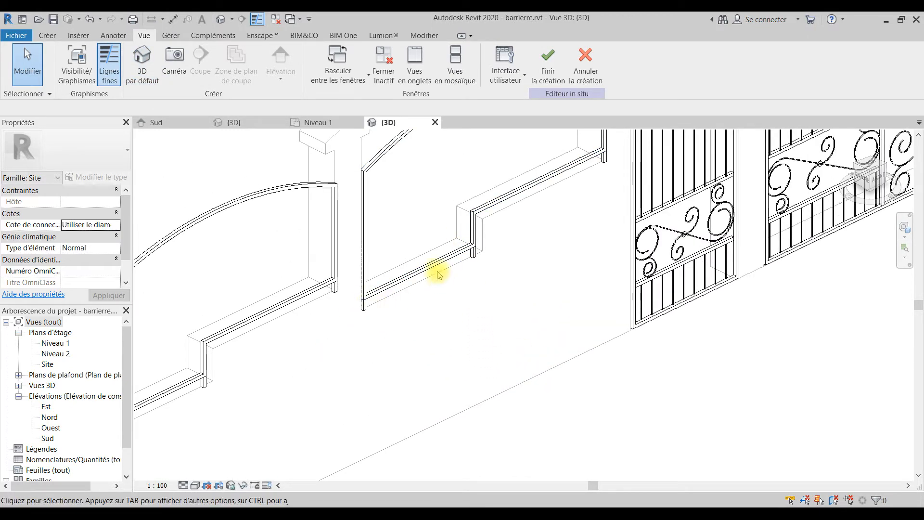
pyautogui.scroll(-4, 422, 288)
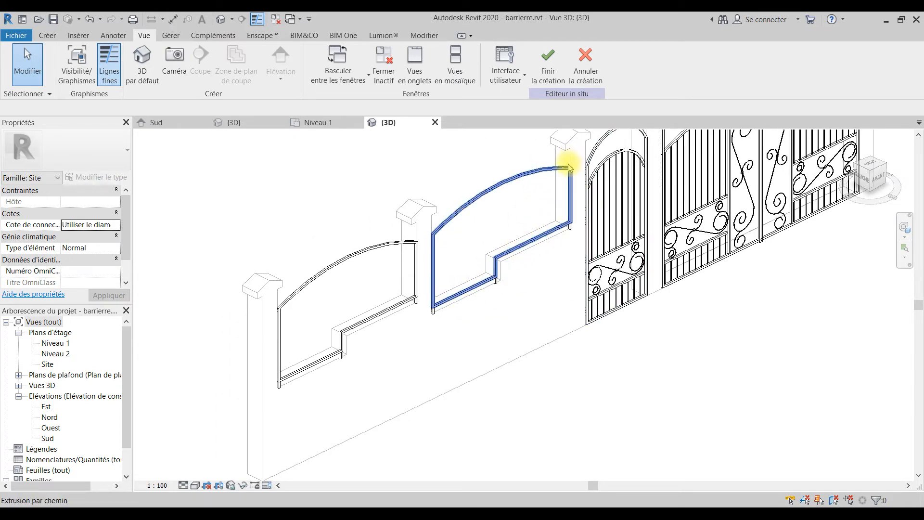
pyautogui.scroll(3, 289, 308)
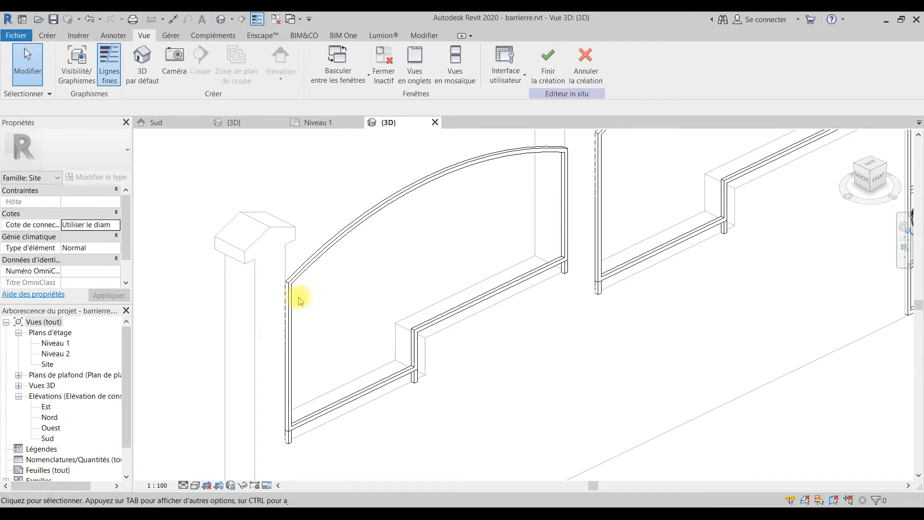
pyautogui.scroll(-3, 290, 304)
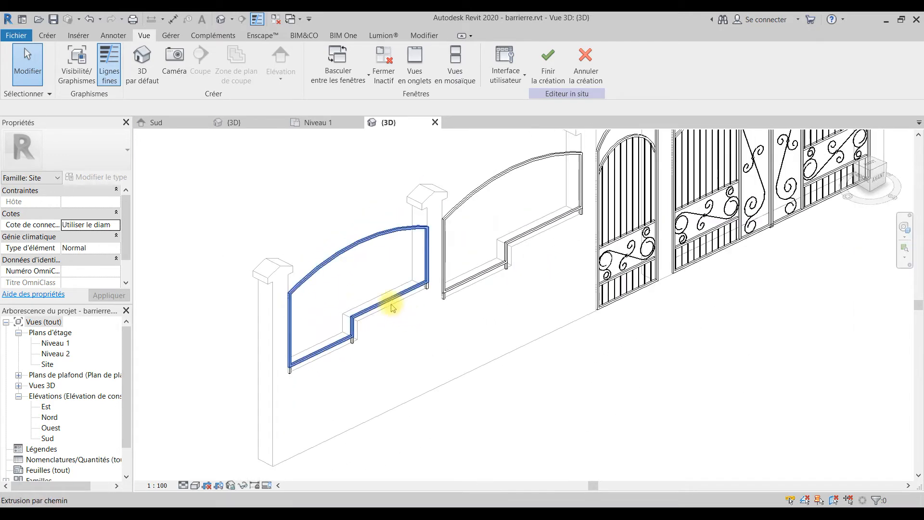
pyautogui.scroll(2, 423, 234)
pyautogui.click(423, 226)
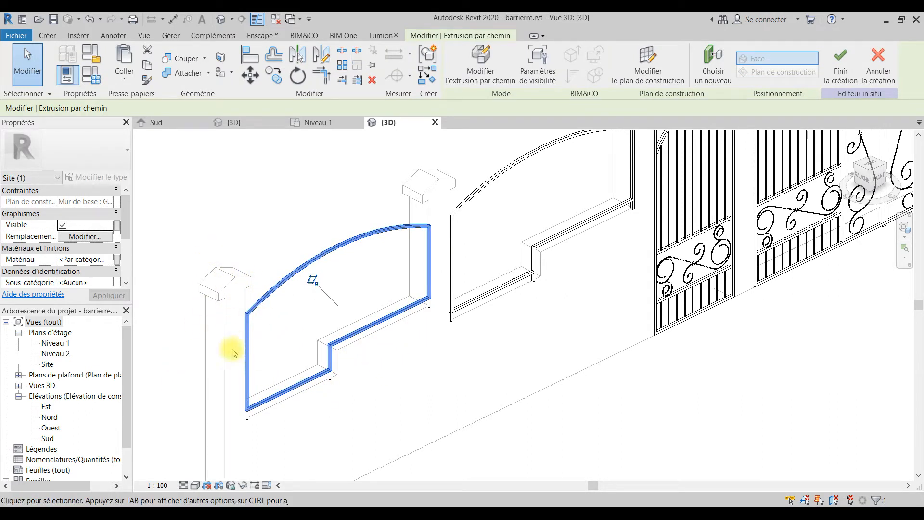
pyautogui.click(418, 374)
# Check how the stepped panel frames sit relative to the wall and pillars from the side and from above.
pyautogui.keyDown('shift'); pyautogui.moveTo(419, 345); pyautogui.dragTo(458, 192, button='middle'); pyautogui.keyUp('shift')
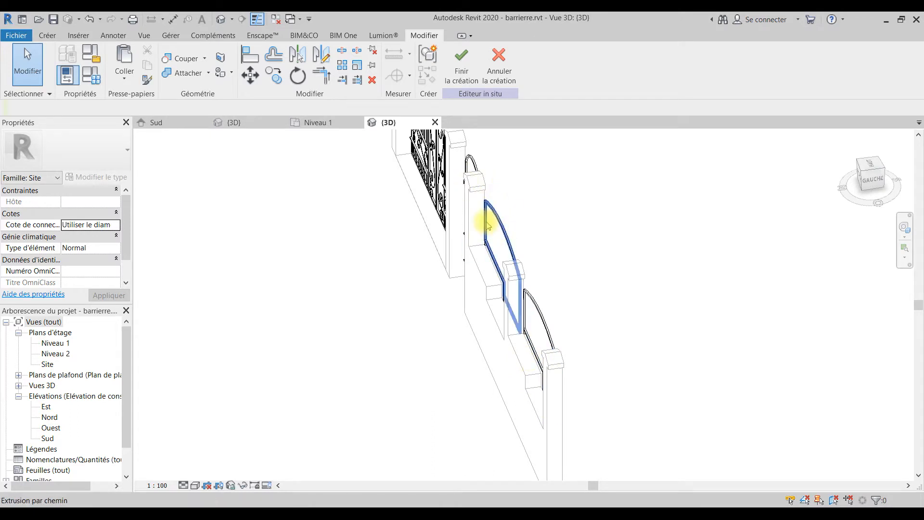
pyautogui.keyDown('shift'); pyautogui.moveTo(545, 414); pyautogui.dragTo(466, 345, button='middle'); pyautogui.keyUp('shift')
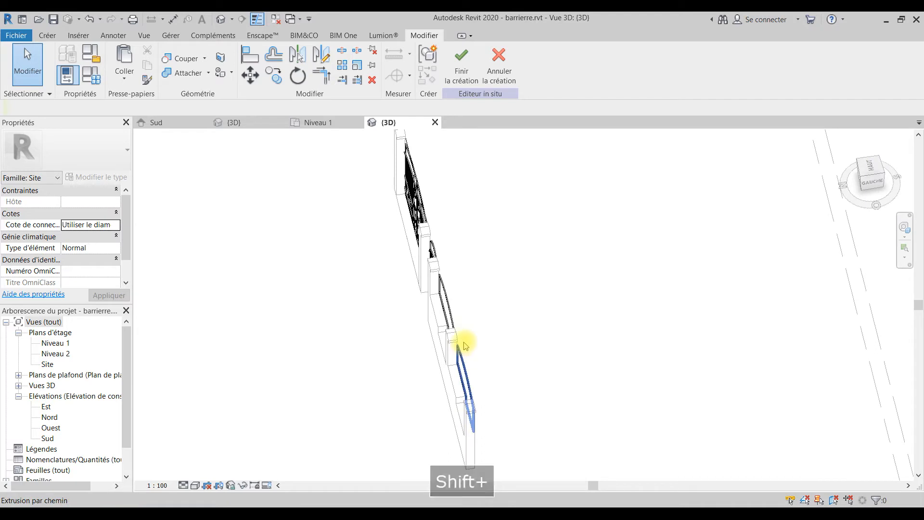
pyautogui.click(872, 166)
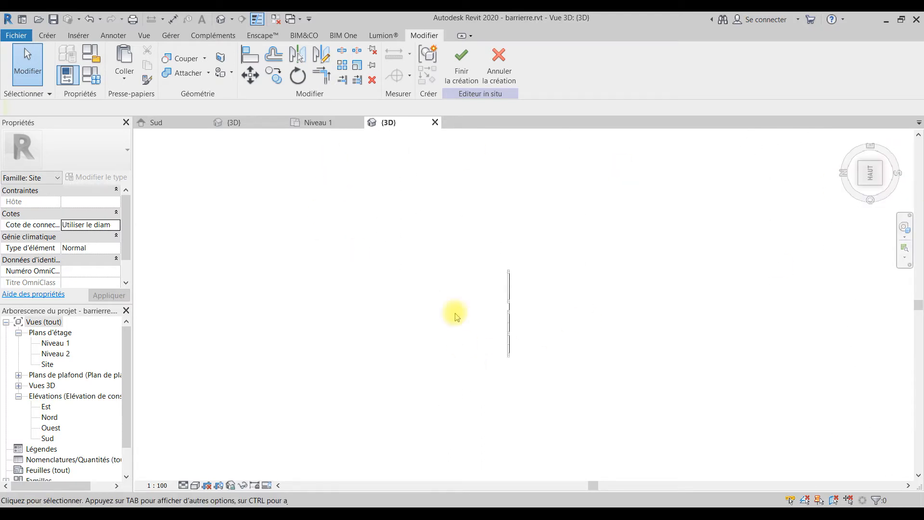
pyautogui.scroll(3, 586, 384)
pyautogui.moveTo(636, 411); pyautogui.dragTo(506, 351, button='middle')
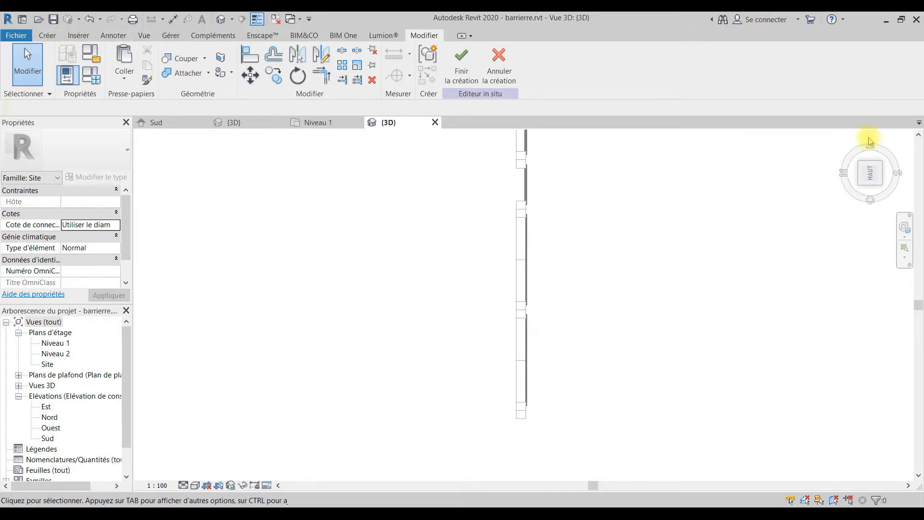
pyautogui.click(874, 175)
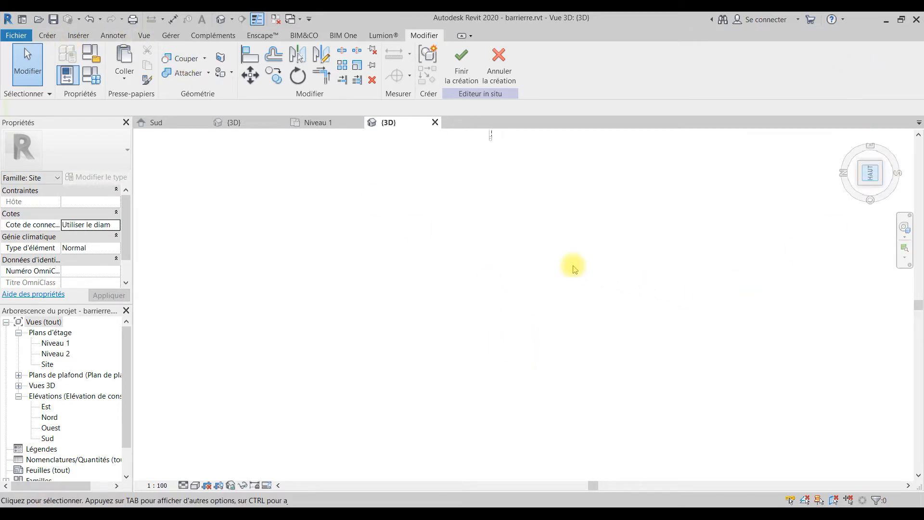
# In the Sud elevation, extrude a rectangle about 2.75 by 1.20 m, 0.25 deep, between the pillars of the fence panel farthest from the gates.
pyautogui.click(154, 124)
pyautogui.scroll(-2, 515, 258)
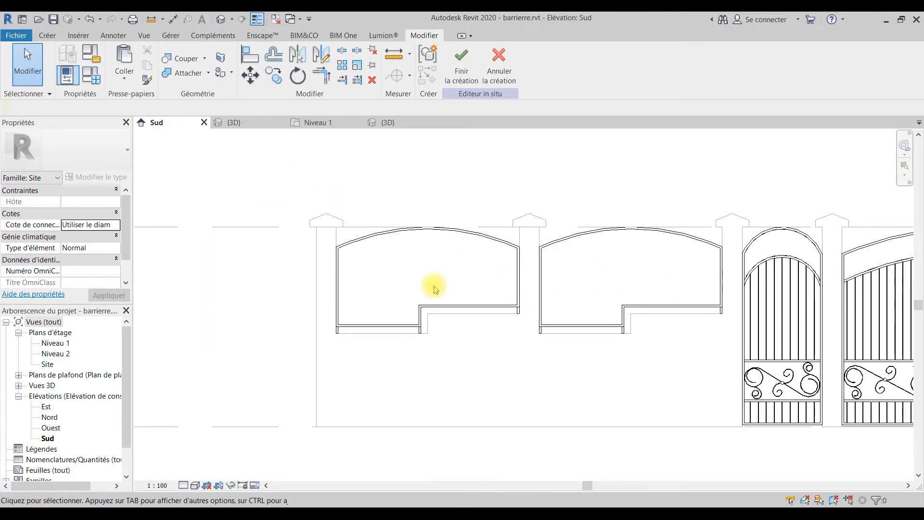
pyautogui.scroll(1, 402, 285)
pyautogui.click(48, 36)
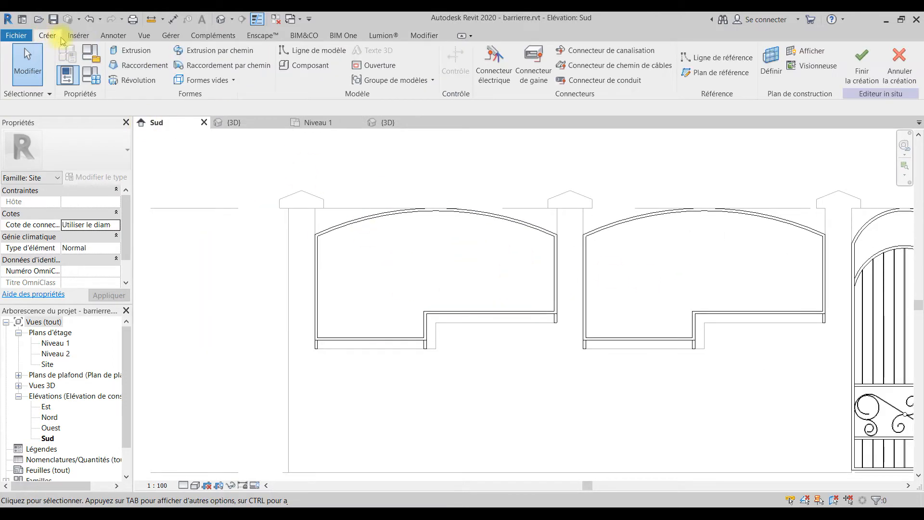
pyautogui.click(138, 52)
pyautogui.scroll(2, 331, 236)
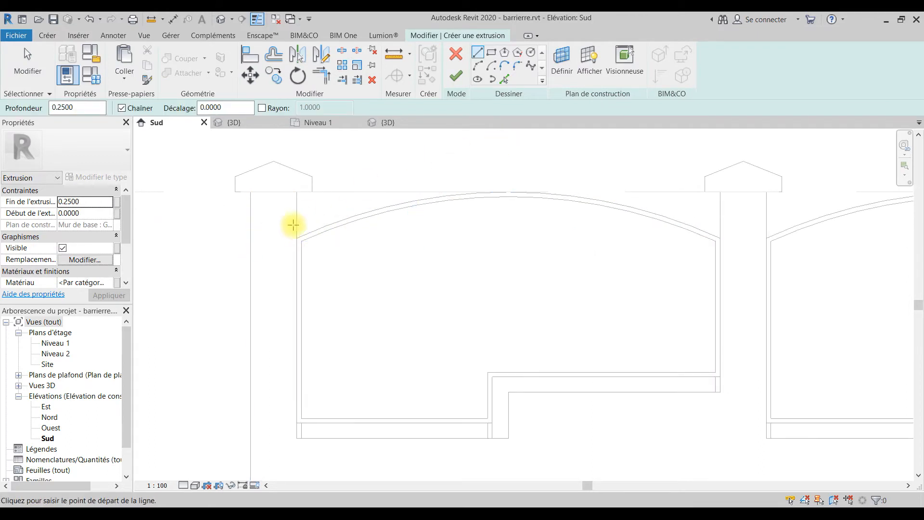
pyautogui.click(491, 52)
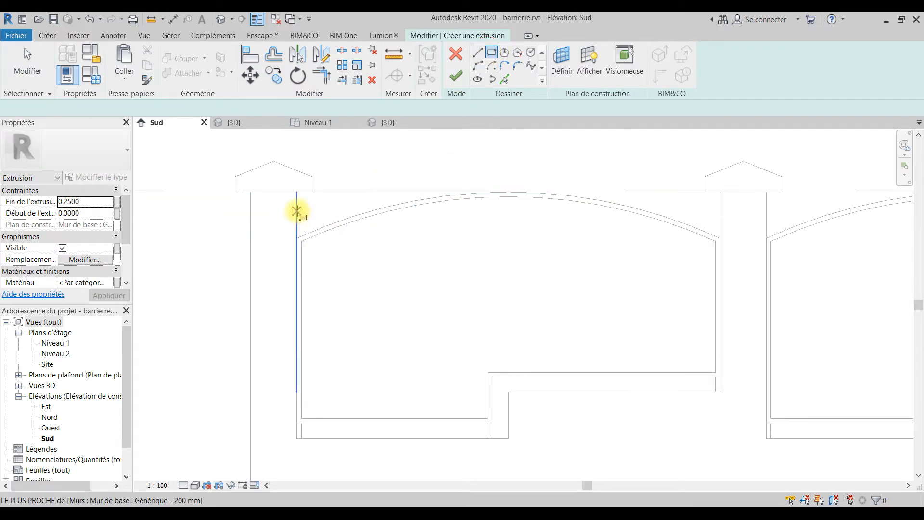
pyautogui.click(297, 208)
pyautogui.click(720, 392)
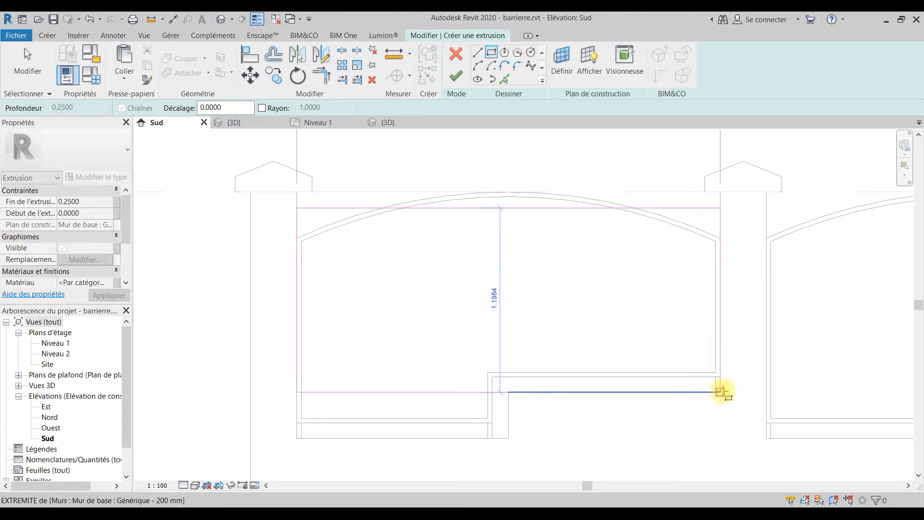
pyautogui.scroll(-3, 368, 315)
pyautogui.moveTo(664, 313); pyautogui.dragTo(532, 309, button='middle')
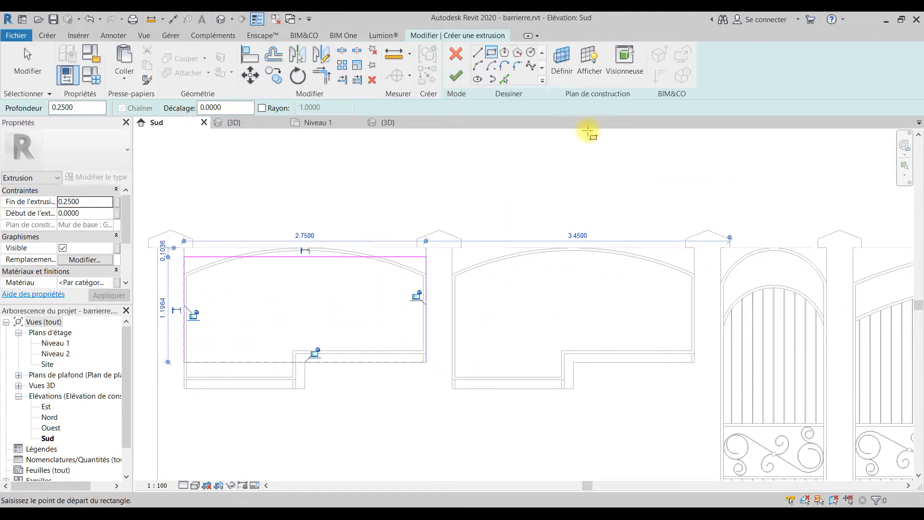
pyautogui.click(454, 78)
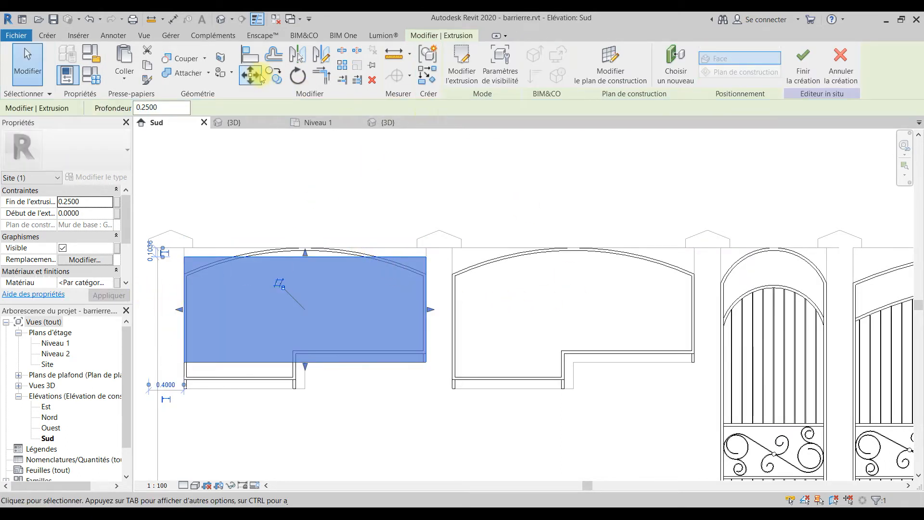
# Try to copy the rectangular extrusion onto the neighbouring stepped fence panel.
pyautogui.click(274, 77)
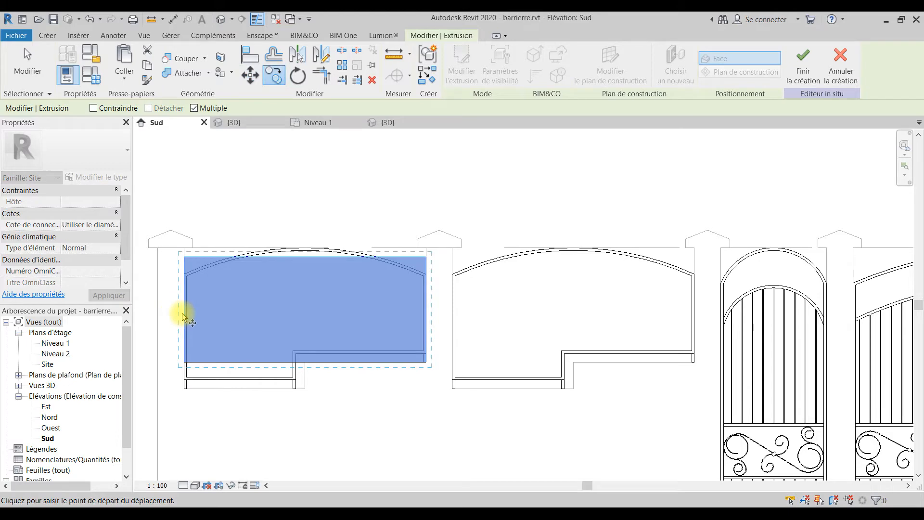
pyautogui.click(184, 314)
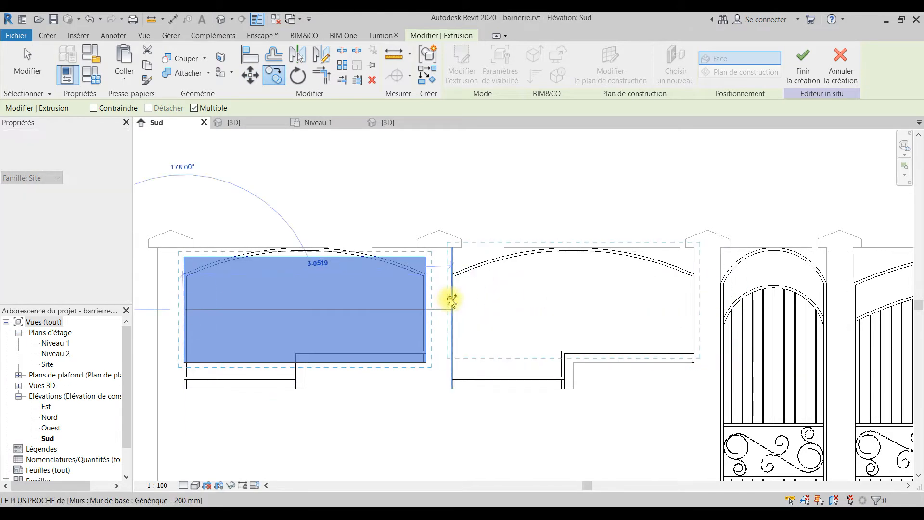
pyautogui.scroll(-3, 580, 301)
pyautogui.press('Escape')
pyautogui.press('Escape')
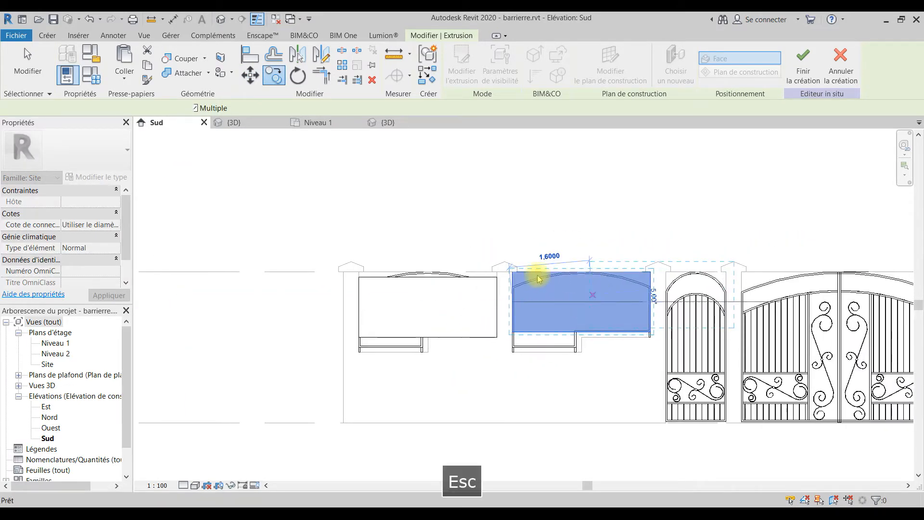
pyautogui.click(528, 274)
pyautogui.hotkey('ctrl', 'x')
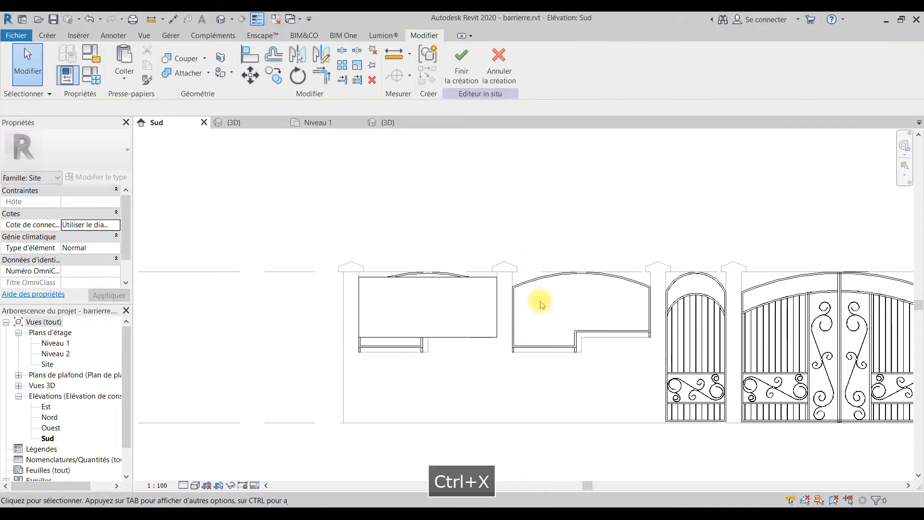
# In the 3D view, set the rectangular extrusion's start offset to -0.05.
pyautogui.keyDown('shift'); pyautogui.moveTo(432, 324); pyautogui.dragTo(490, 349, button='middle'); pyautogui.keyUp('shift')
pyautogui.scroll(-1, 496, 324)
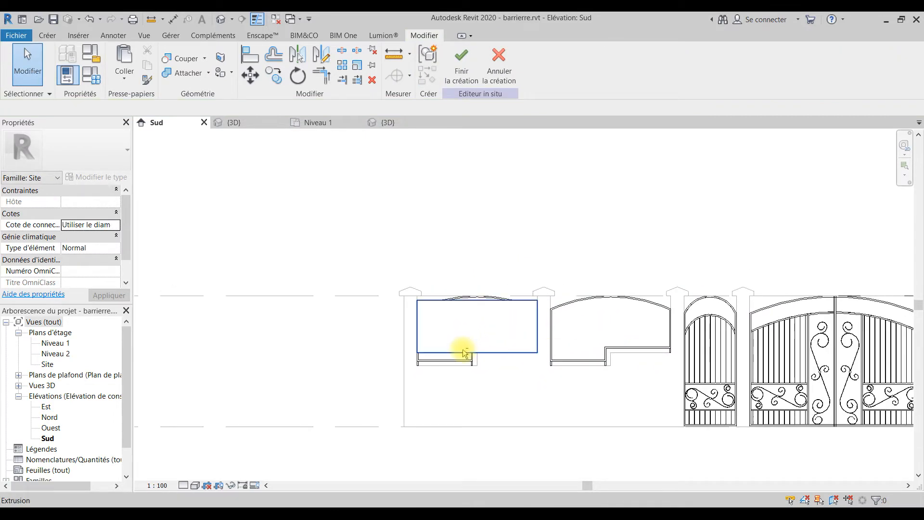
pyautogui.click(399, 122)
pyautogui.keyDown('shift'); pyautogui.moveTo(532, 361); pyautogui.dragTo(433, 93, button='middle'); pyautogui.keyUp('shift')
pyautogui.scroll(2, 495, 355)
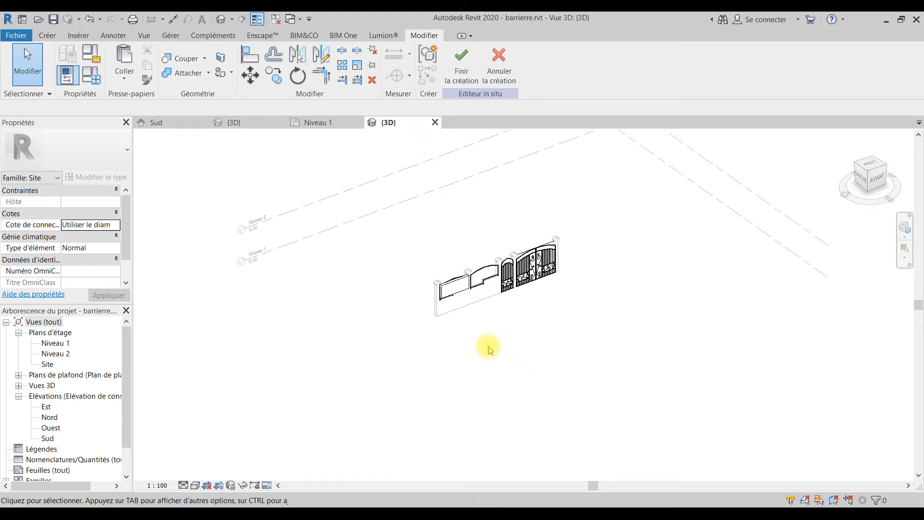
pyautogui.scroll(3, 377, 268)
pyautogui.scroll(3, 377, 269)
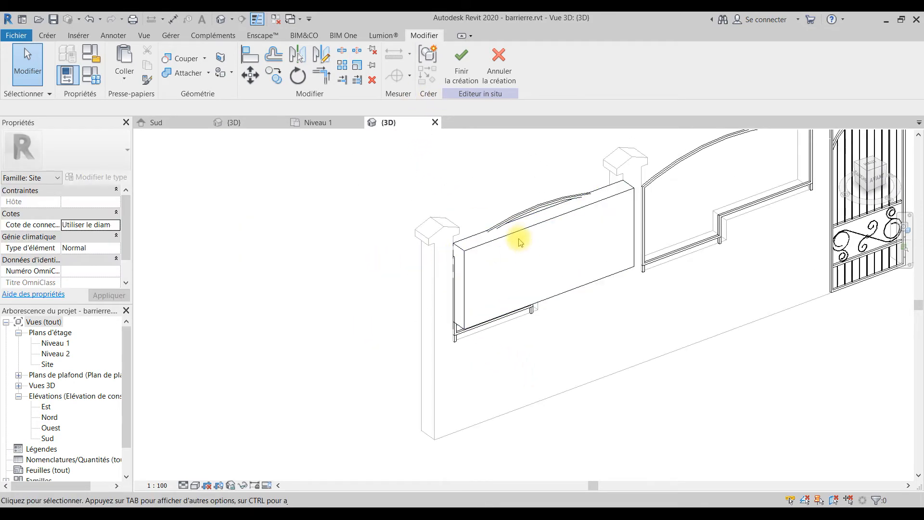
pyautogui.click(499, 239)
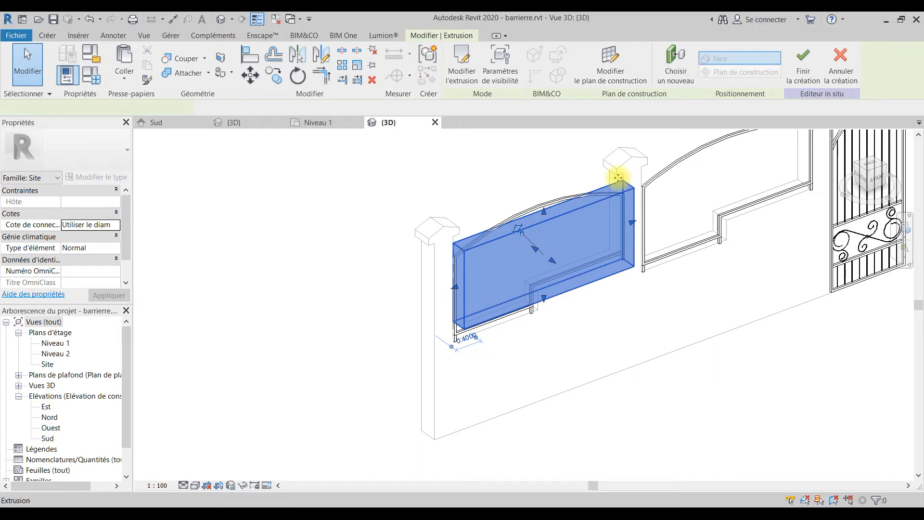
pyautogui.click(96, 201)
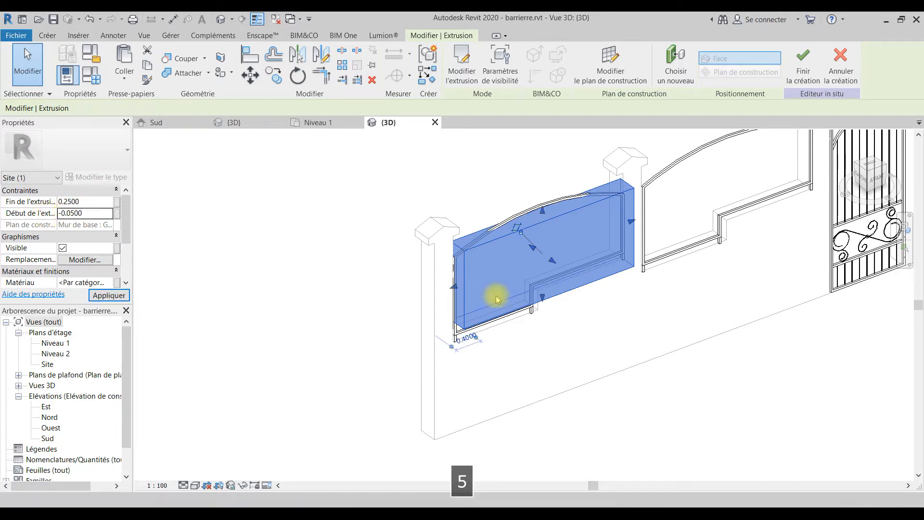
# Push the rectangular extrusion's start offset further back into the wall to -0.10 and finally -0.15.
pyautogui.keyDown('shift'); pyautogui.moveTo(610, 254); pyautogui.dragTo(689, 250, button='middle'); pyautogui.keyUp('shift')
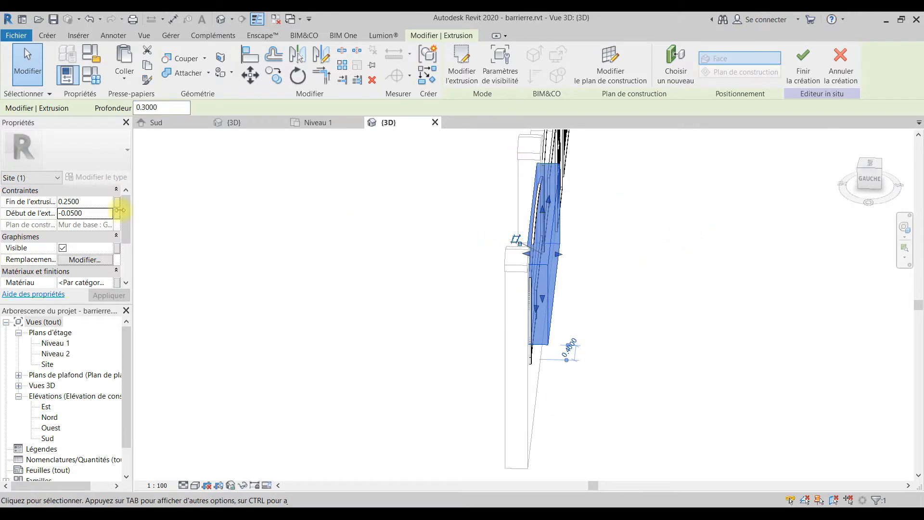
pyautogui.moveTo(88, 213); pyautogui.dragTo(62, 219)
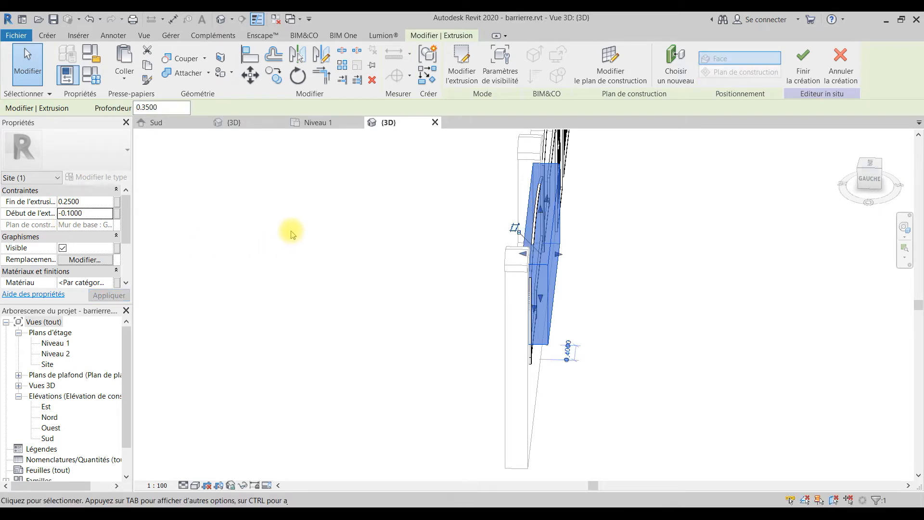
pyautogui.click(91, 213)
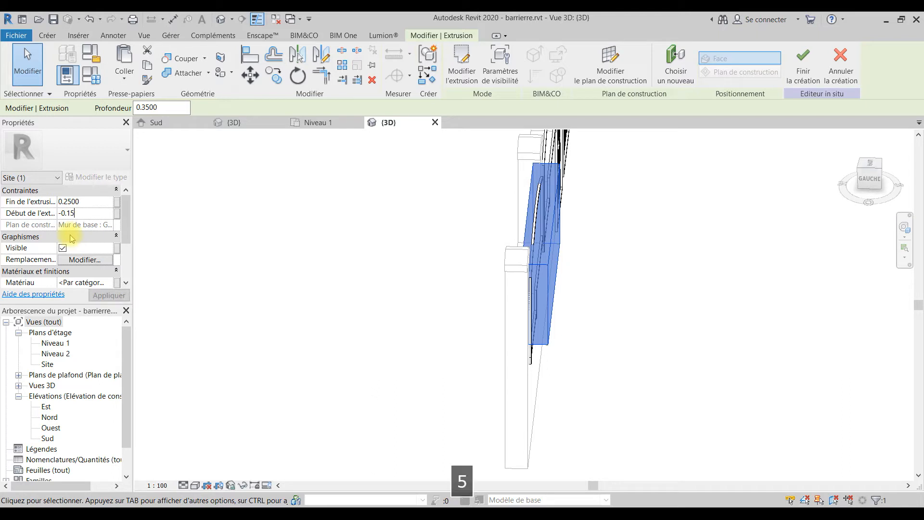
pyautogui.keyDown('shift'); pyautogui.moveTo(519, 240); pyautogui.dragTo(540, 236, button='middle'); pyautogui.keyUp('shift')
# Set the rectangular extrusion's end offset to -0.10 and readjust it for a thinner plate set back behind the frame.
pyautogui.click(86, 202)
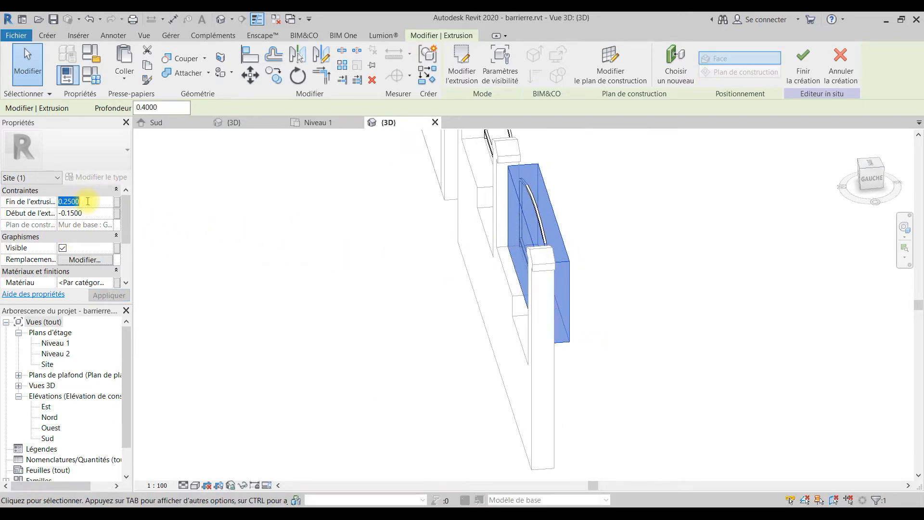
pyautogui.keyDown('shift'); pyautogui.moveTo(520, 243); pyautogui.dragTo(487, 246, button='middle'); pyautogui.keyUp('shift')
pyautogui.click(90, 203)
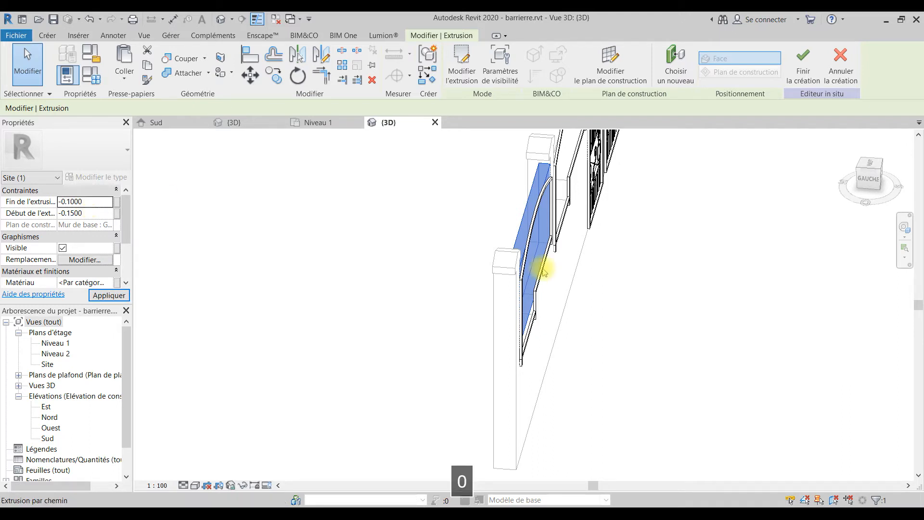
pyautogui.keyDown('shift'); pyautogui.moveTo(615, 274); pyautogui.dragTo(660, 299, button='middle'); pyautogui.keyUp('shift')
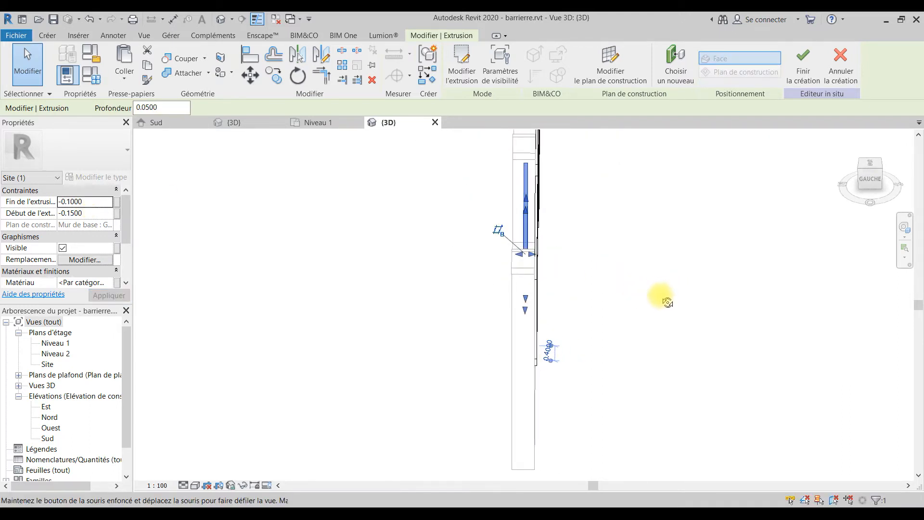
pyautogui.click(95, 203)
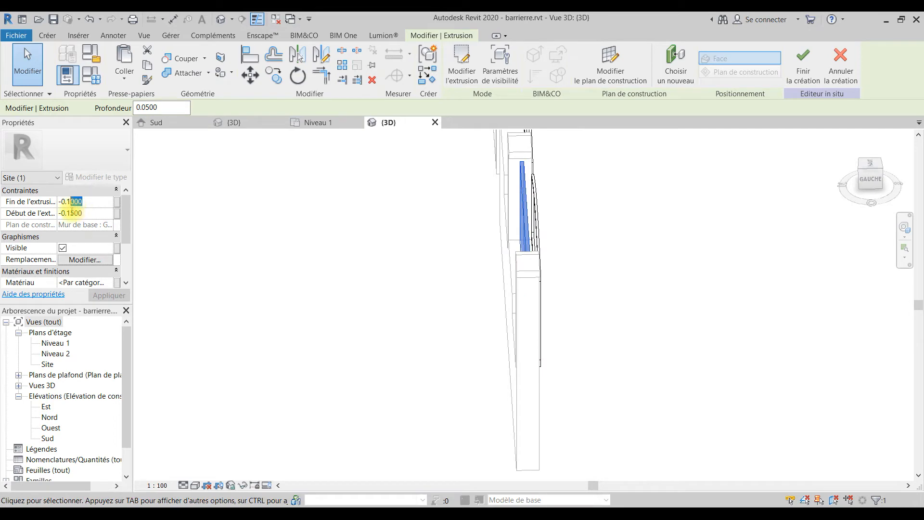
pyautogui.keyDown('shift'); pyautogui.moveTo(619, 264); pyautogui.dragTo(558, 268, button='middle'); pyautogui.keyUp('shift')
pyautogui.click(690, 328)
pyautogui.keyDown('shift'); pyautogui.moveTo(694, 330); pyautogui.dragTo(671, 381, button='middle'); pyautogui.keyUp('shift')
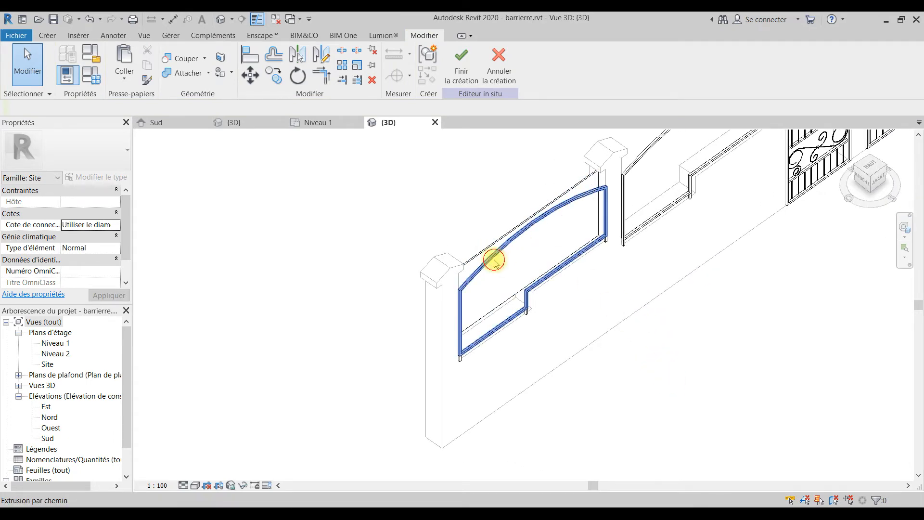
# Try to re-host the arched frame sweep onto the set-back plate's face, and undo the re-hosting.
pyautogui.click(494, 261)
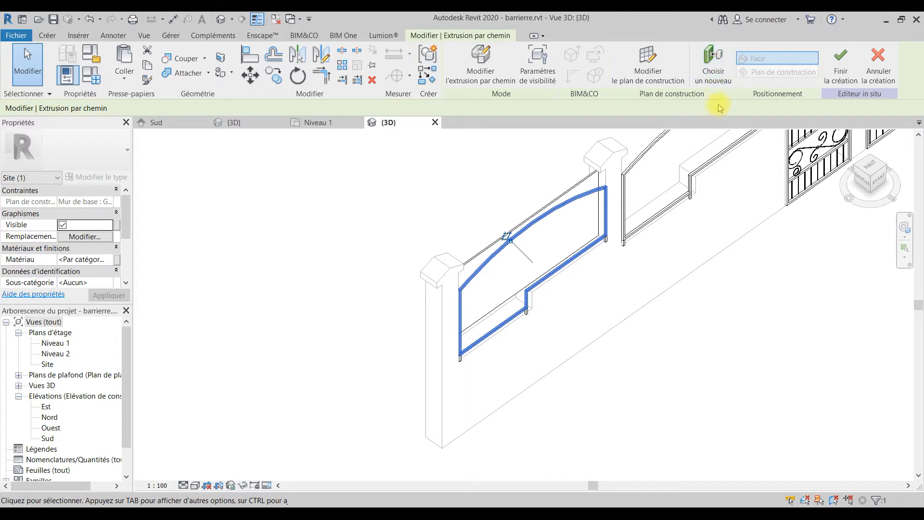
pyautogui.click(711, 63)
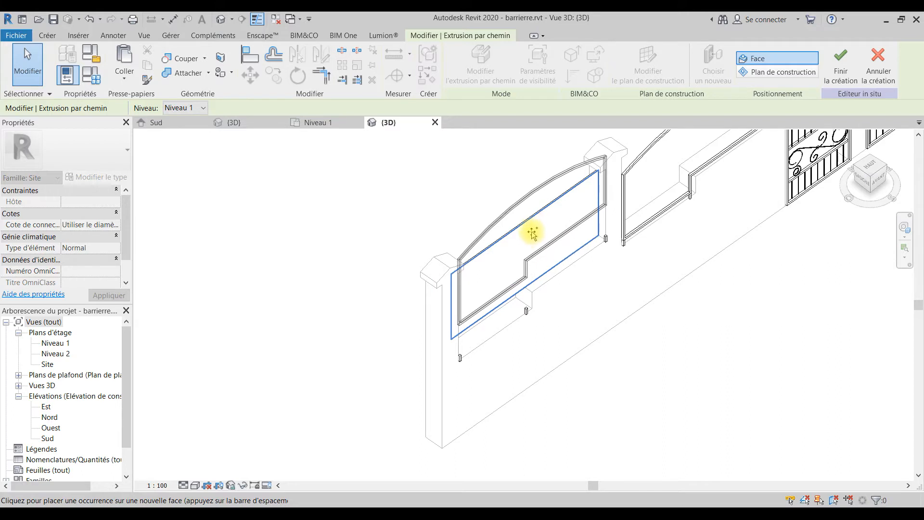
pyautogui.click(549, 272)
pyautogui.click(28, 59)
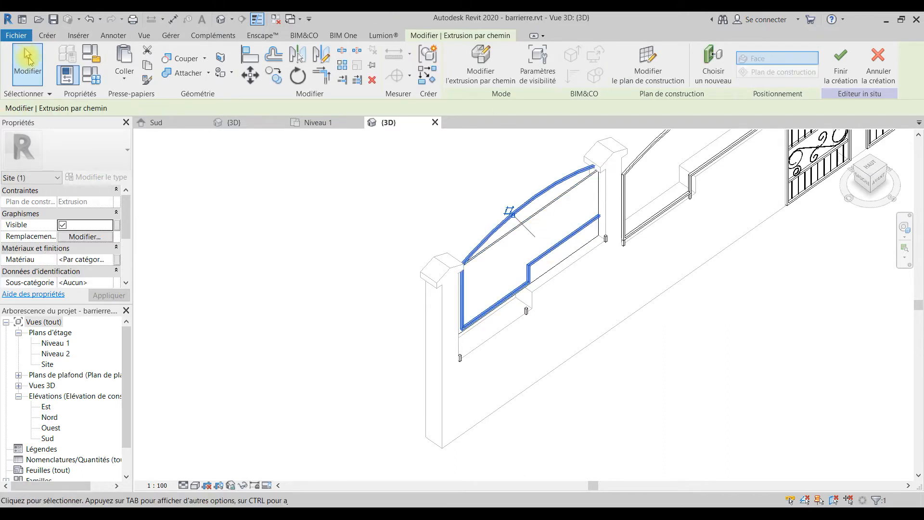
pyautogui.click(93, 22)
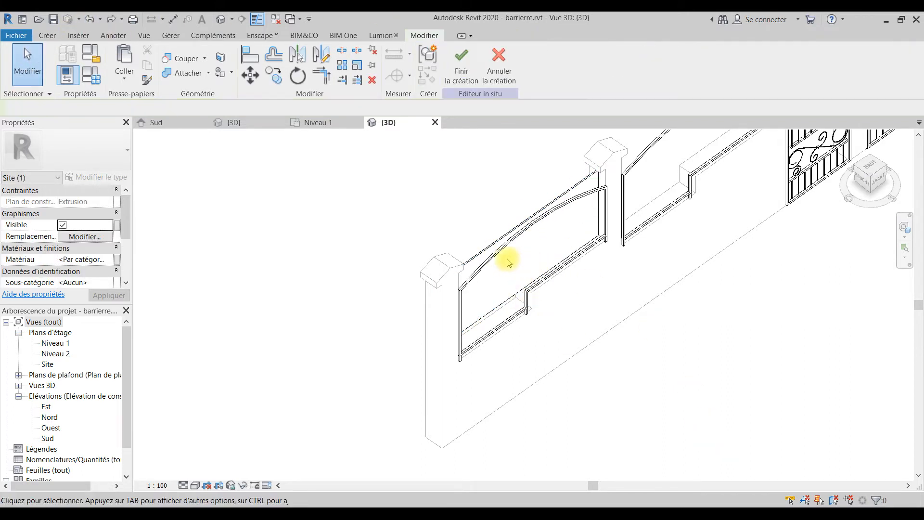
# Open the first panel's arched frame sweep for editing and enter its path sketch.
pyautogui.click(485, 269)
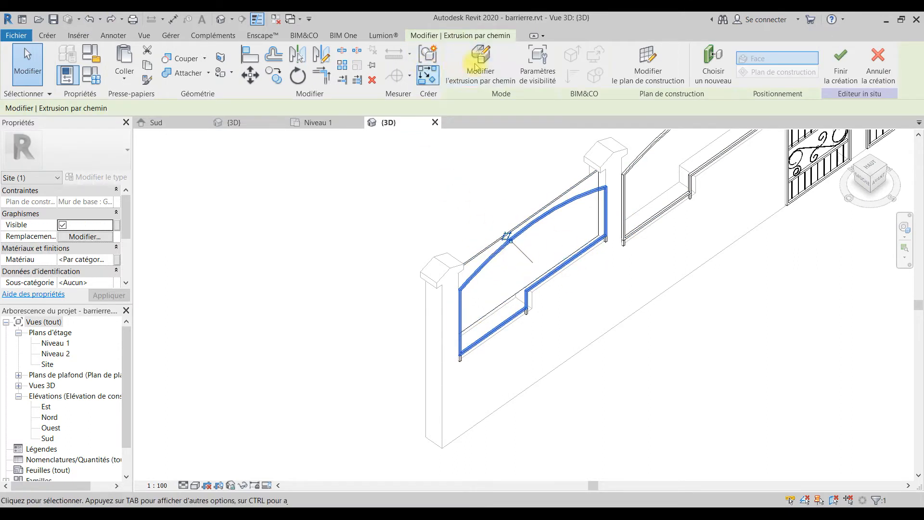
pyautogui.click(498, 71)
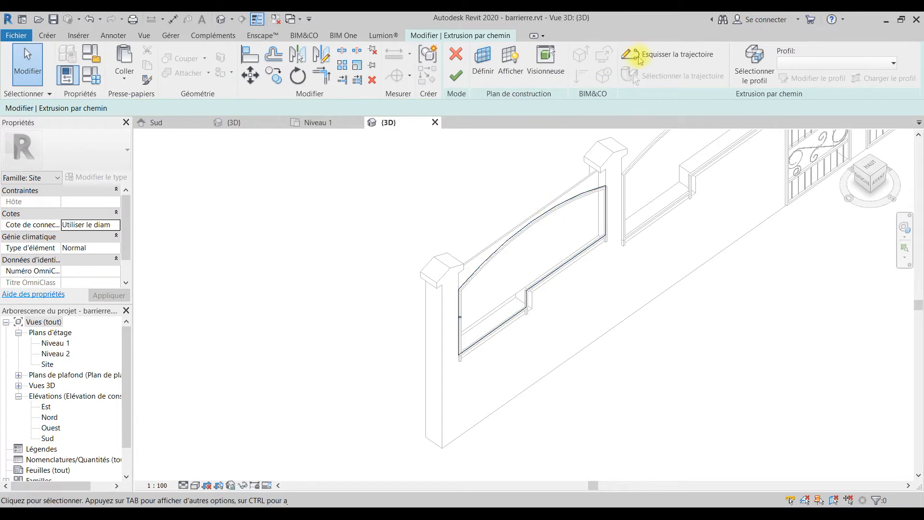
pyautogui.click(483, 65)
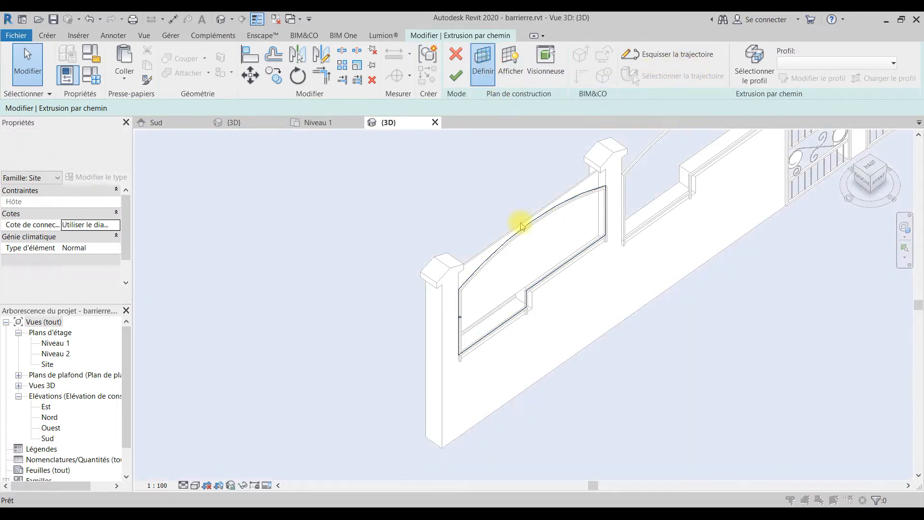
pyautogui.press('Return')
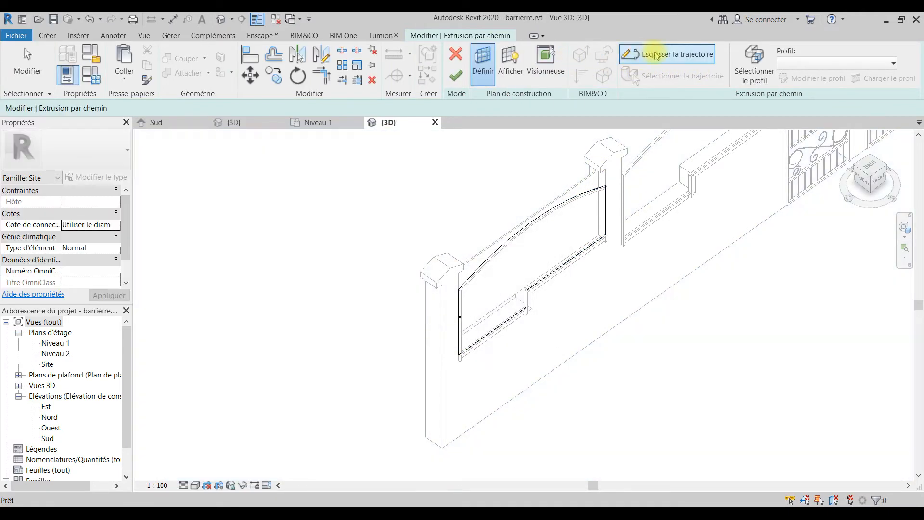
pyautogui.click(676, 55)
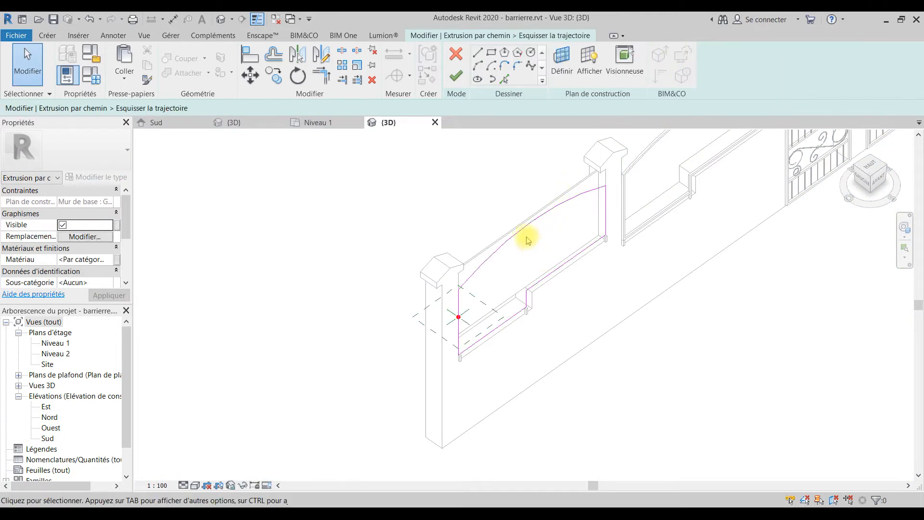
# Select all path lines of the arched frame and change their work plane to the set-back plate's face, finishing the sweep edit.
pyautogui.moveTo(641, 134)
pyautogui.mouseDown()
pyautogui.moveTo(365, 391)
pyautogui.moveTo(380, 392)
pyautogui.mouseUp()
pyautogui.click(645, 335)
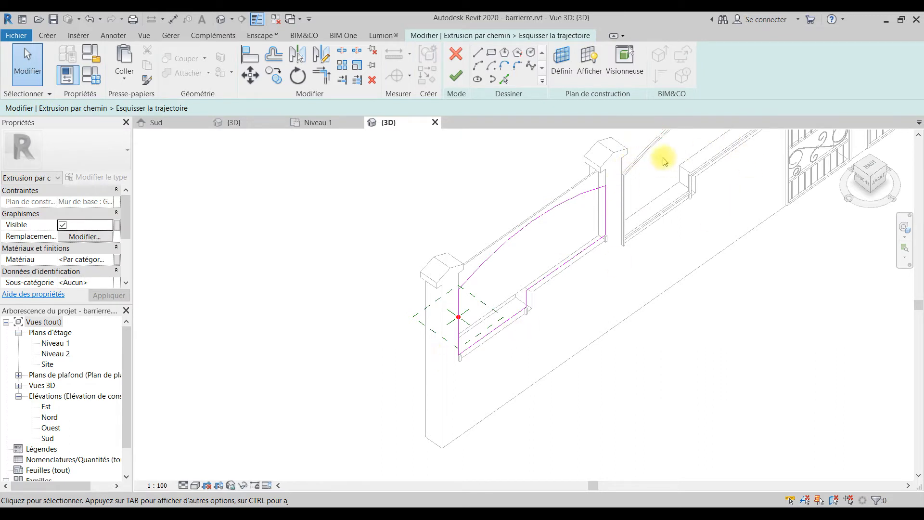
pyautogui.moveTo(649, 154)
pyautogui.mouseDown()
pyautogui.moveTo(525, 338)
pyautogui.moveTo(525, 361)
pyautogui.mouseUp()
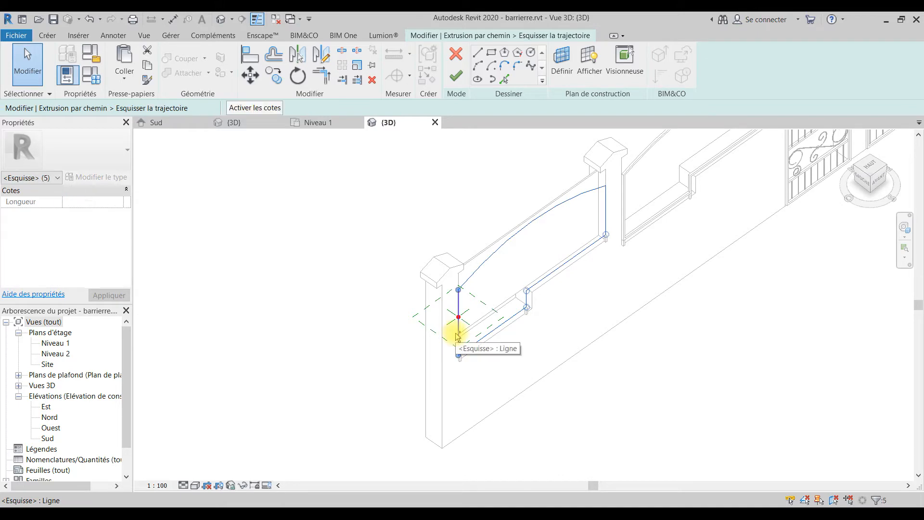
pyautogui.keyDown('ctrl'); pyautogui.click(458, 337); pyautogui.keyUp('ctrl')
pyautogui.keyDown('ctrl'); pyautogui.scroll(5, 460, 339); pyautogui.keyUp('ctrl')
pyautogui.keyDown('ctrl'); pyautogui.click(462, 338); pyautogui.keyUp('ctrl')
pyautogui.scroll(-4, 564, 252)
pyautogui.moveTo(586, 264); pyautogui.dragTo(549, 379, button='middle')
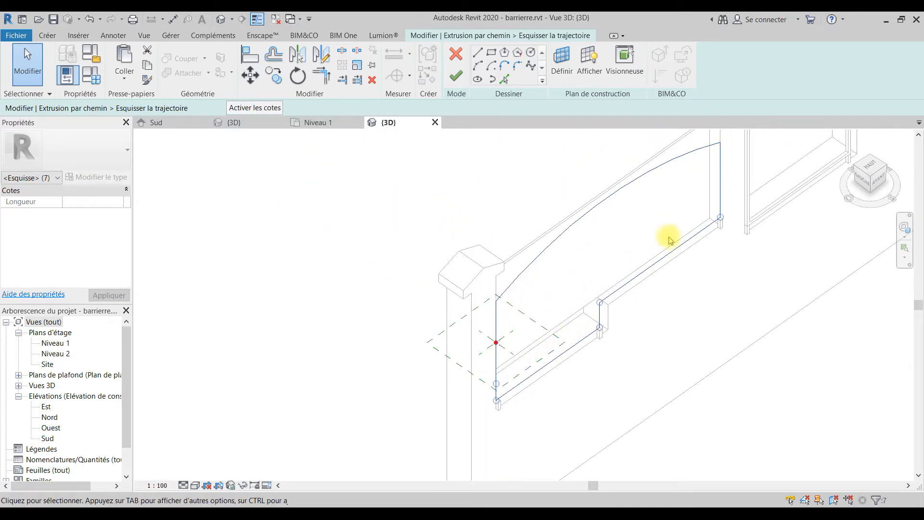
pyautogui.click(561, 72)
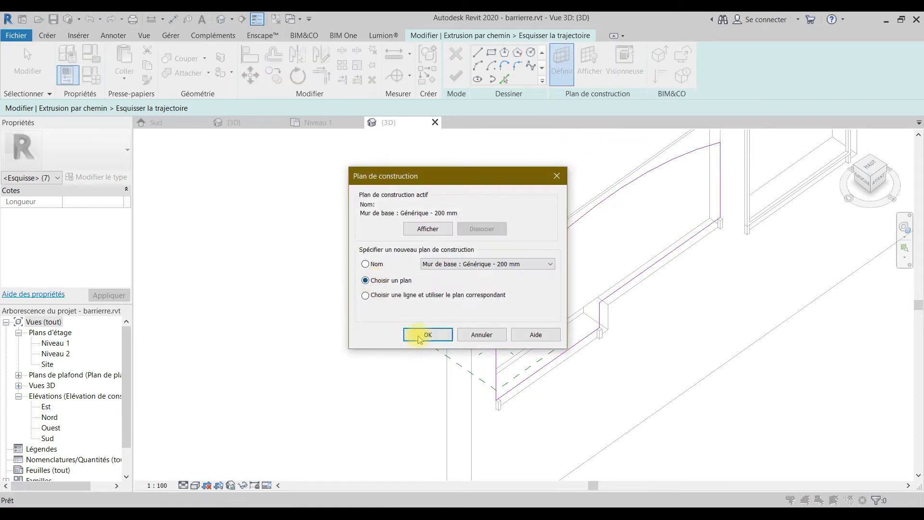
pyautogui.click(427, 334)
pyautogui.click(552, 235)
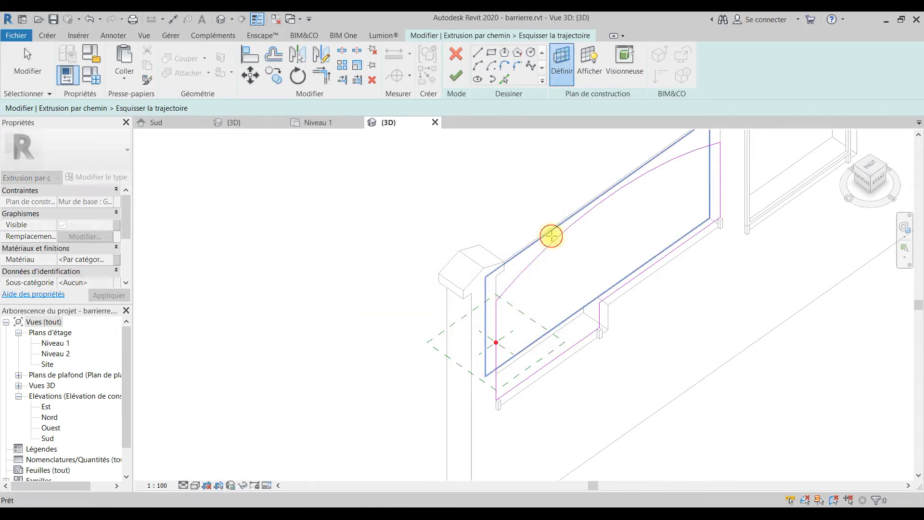
pyautogui.scroll(-4, 670, 285)
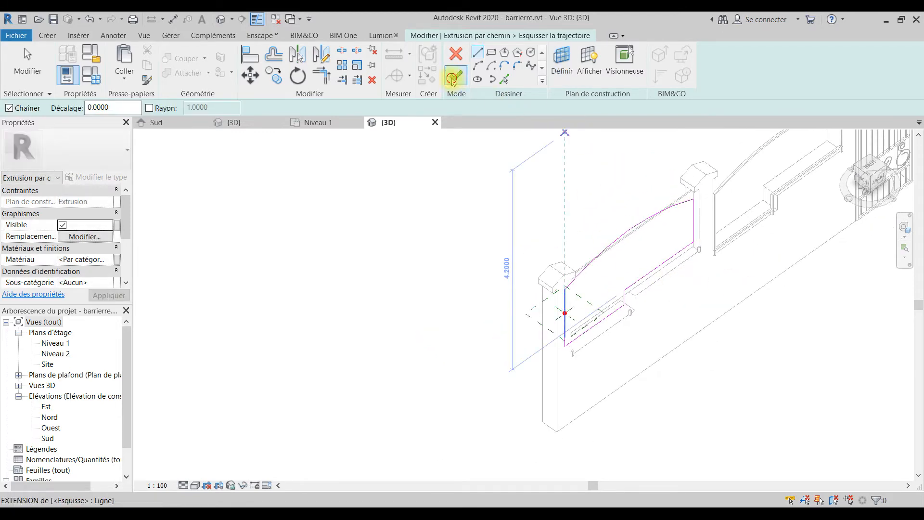
pyautogui.click(453, 82)
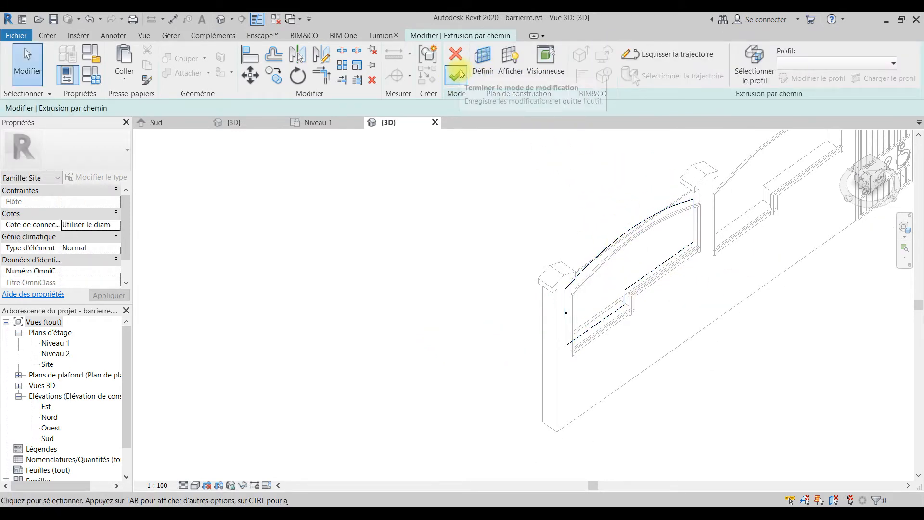
pyautogui.click(456, 74)
pyautogui.keyDown('shift'); pyautogui.moveTo(722, 363); pyautogui.dragTo(699, 360, button='middle'); pyautogui.keyUp('shift')
pyautogui.scroll(3, 611, 333)
pyautogui.click(491, 363)
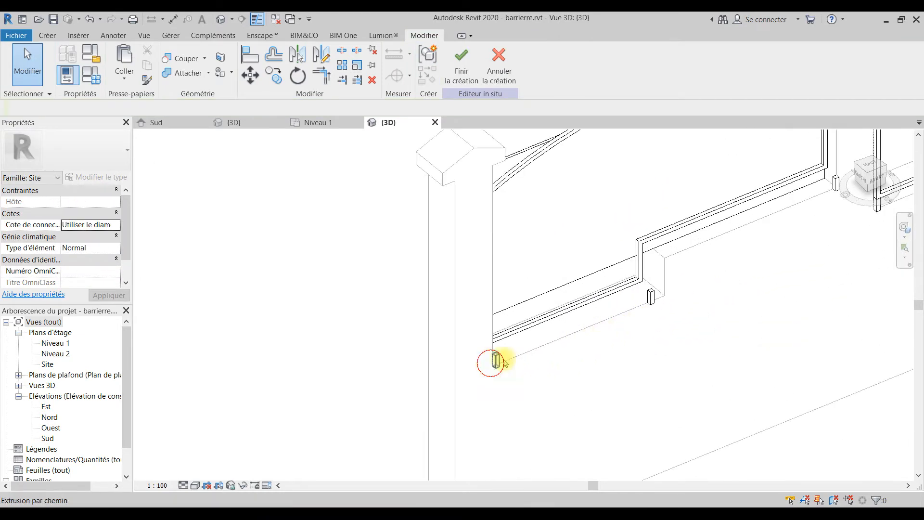
pyautogui.keyDown('ctrl'); pyautogui.click(651, 296); pyautogui.keyUp('ctrl')
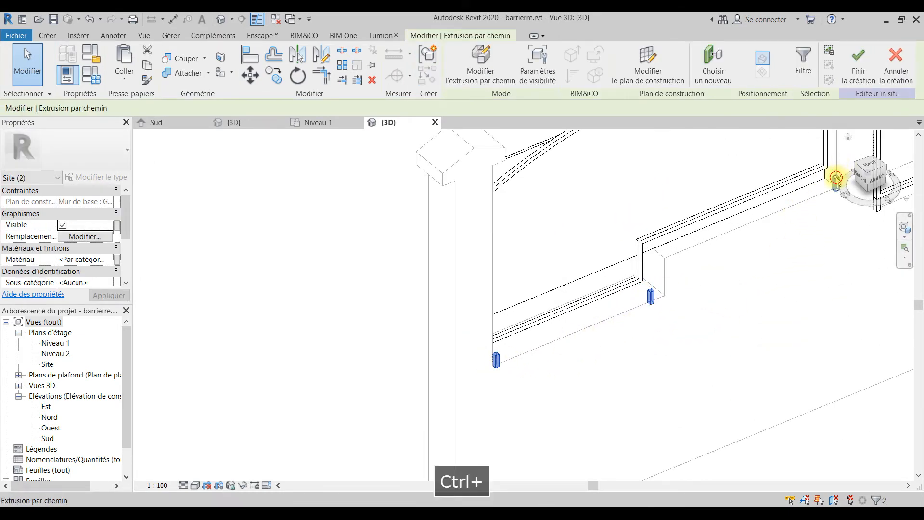
pyautogui.keyDown('ctrl'); pyautogui.click(836, 179); pyautogui.keyUp('ctrl')
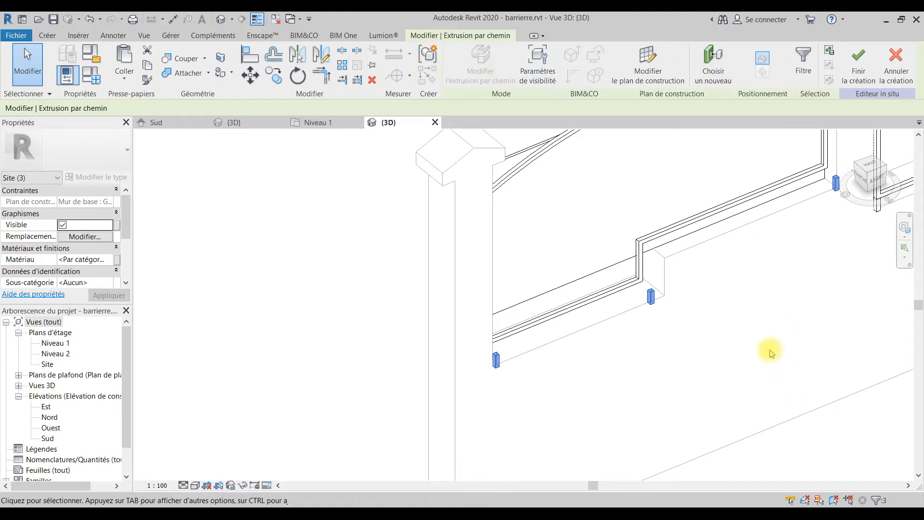
pyautogui.click(751, 318)
# Open the small foot sweep at the upper end of the first panel for editing and pick the plate's face as work plane.
pyautogui.click(836, 183)
pyautogui.click(479, 60)
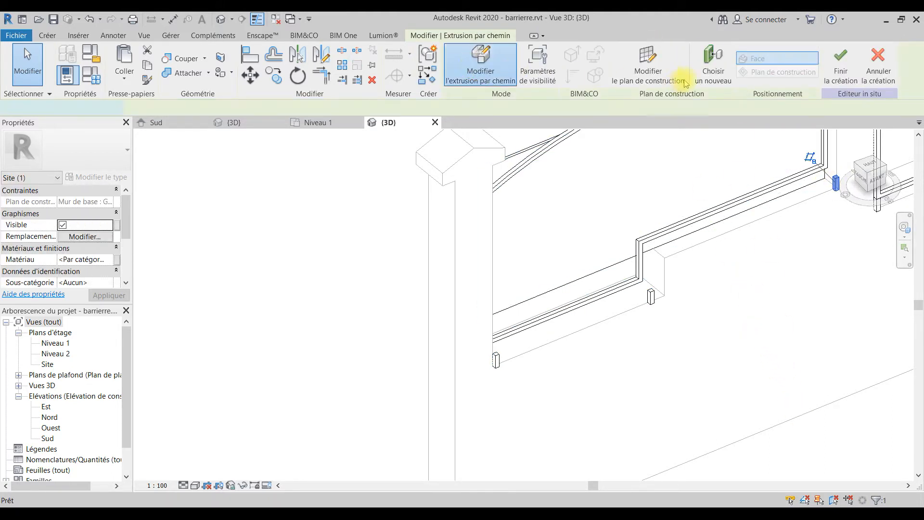
pyautogui.click(482, 60)
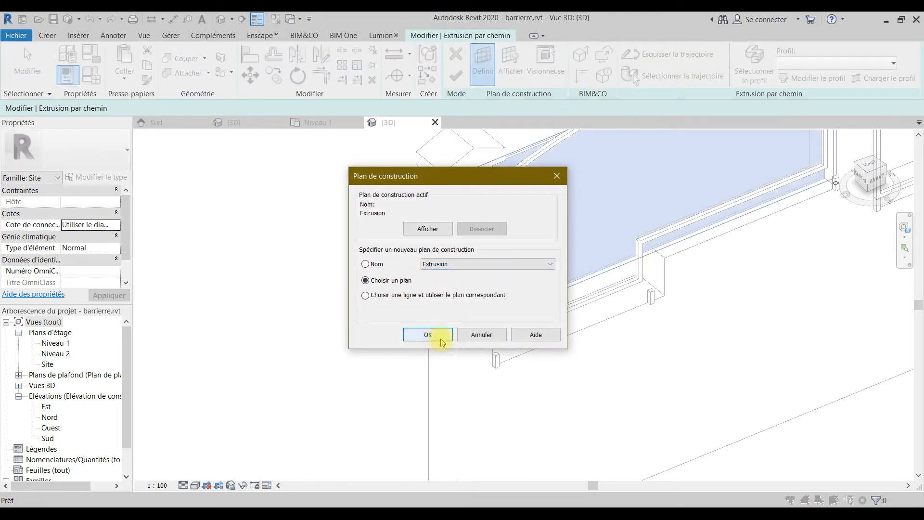
pyautogui.click(441, 340)
pyautogui.click(521, 299)
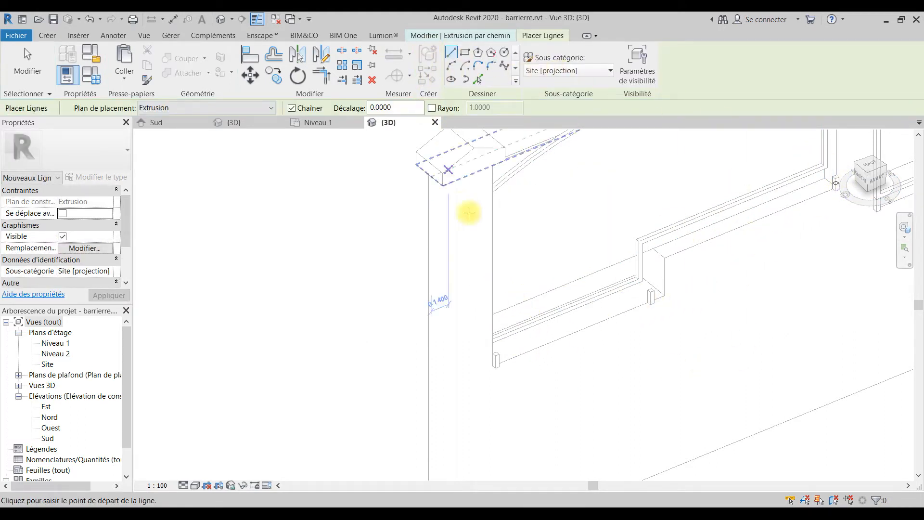
pyautogui.press('Escape')
pyautogui.press('Escape')
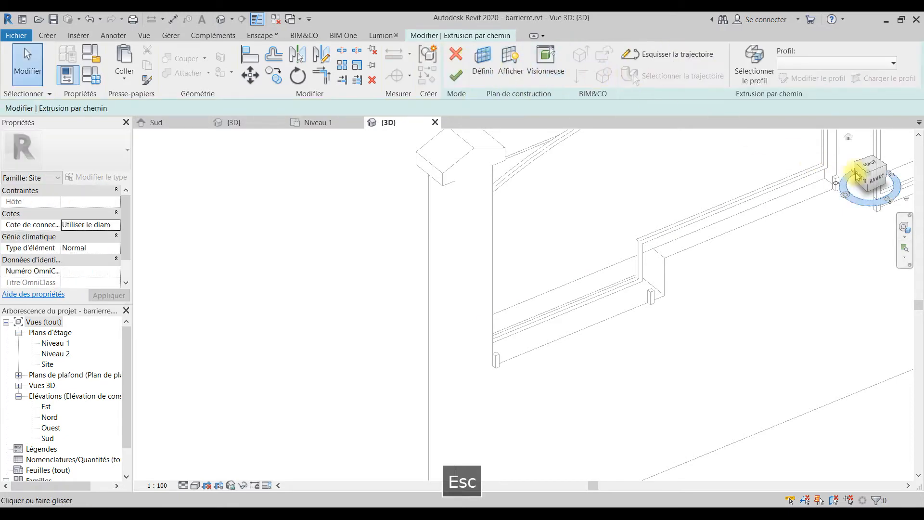
# Move the upper foot's path line onto the set-back plate's plane by picking a new work plane, and finish the sweep edit.
pyautogui.click(650, 55)
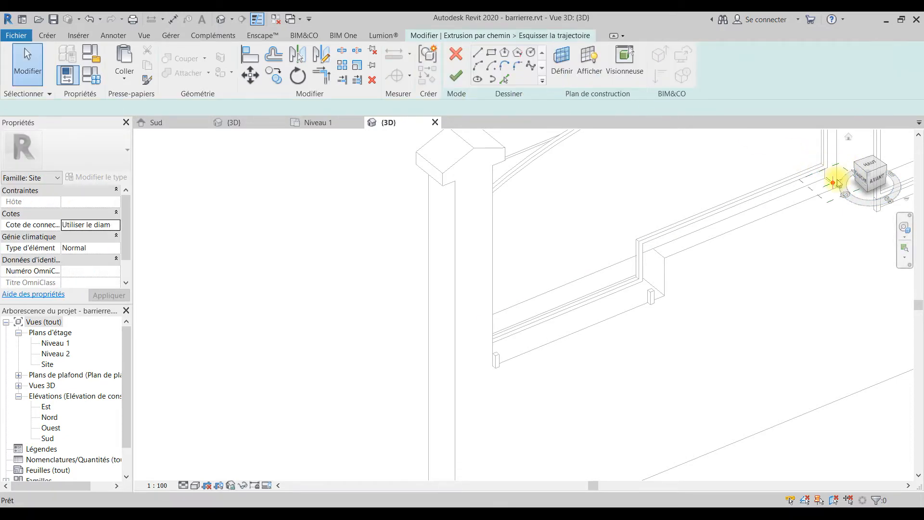
pyautogui.scroll(3, 650, 275)
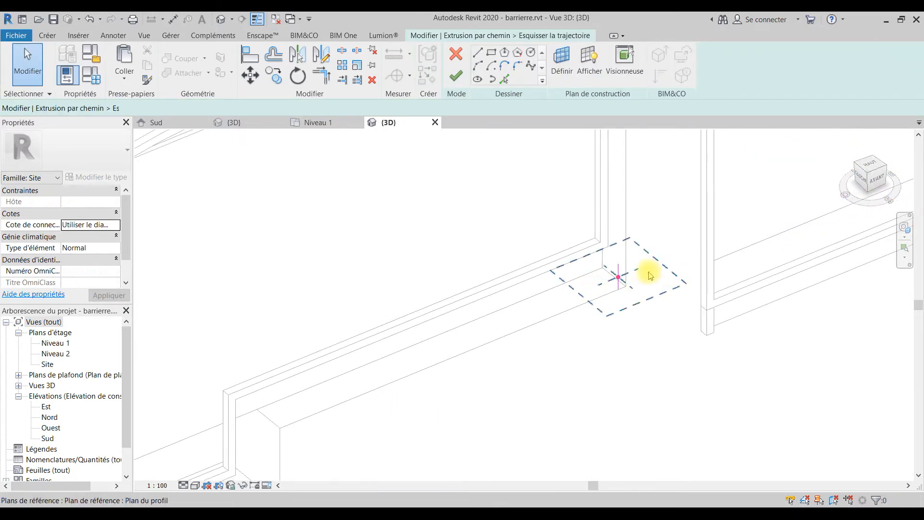
pyautogui.click(620, 268)
pyautogui.click(562, 62)
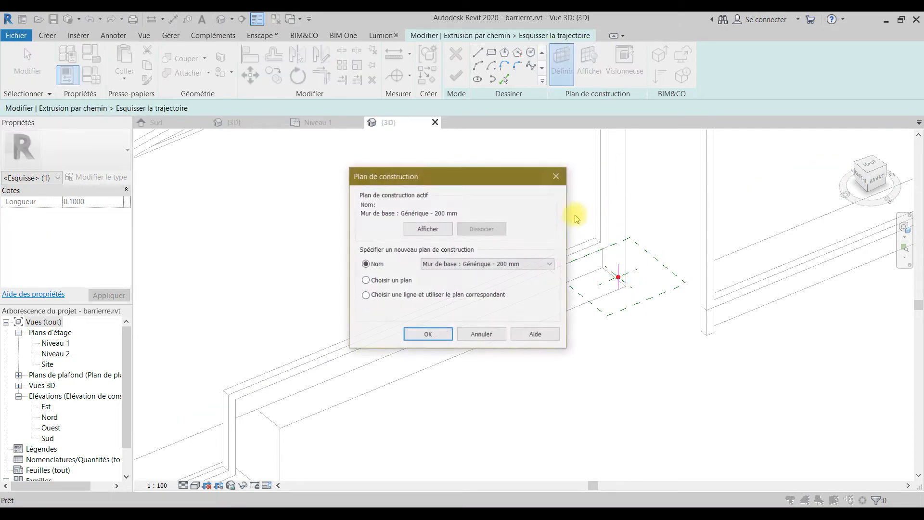
pyautogui.click(427, 336)
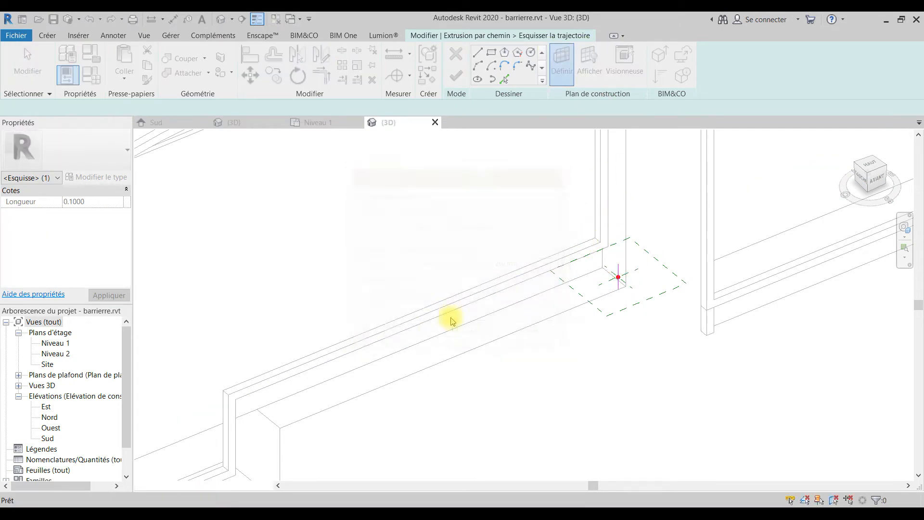
pyautogui.scroll(-2, 583, 266)
pyautogui.scroll(-3, 582, 266)
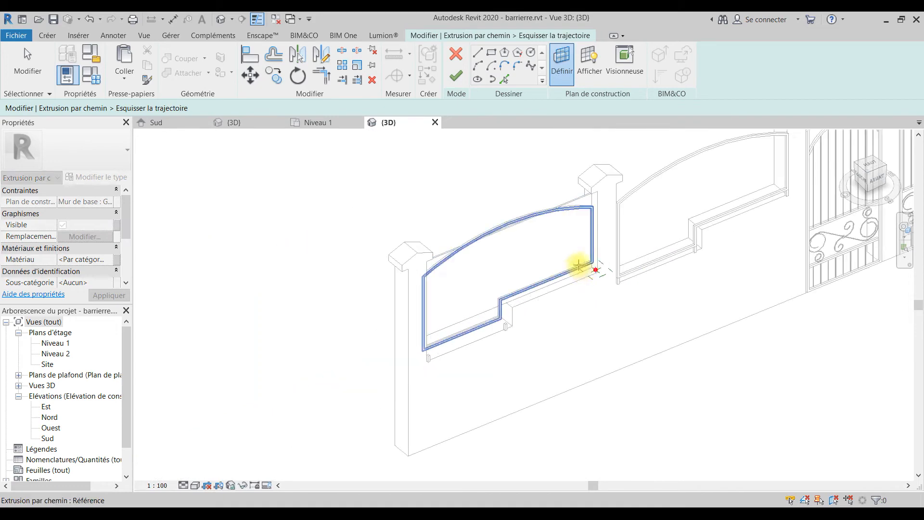
pyautogui.click(587, 271)
pyautogui.scroll(5, 554, 272)
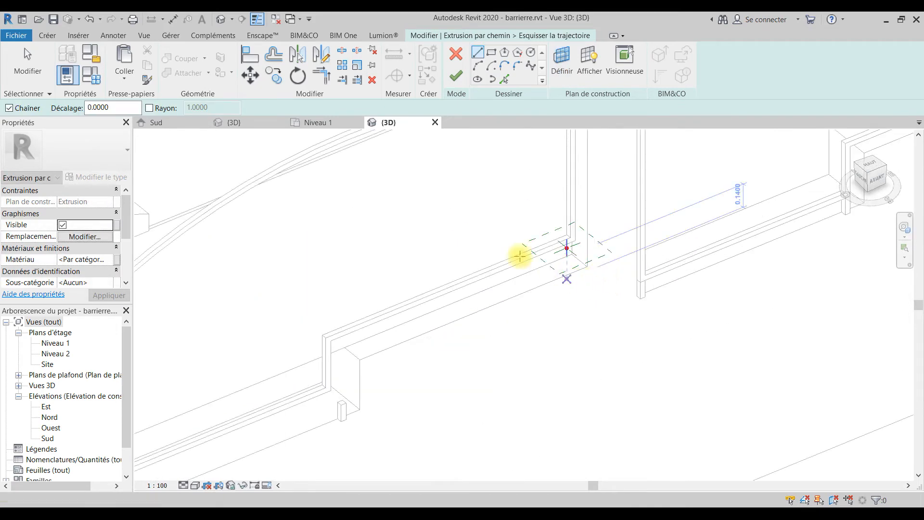
pyautogui.click(453, 80)
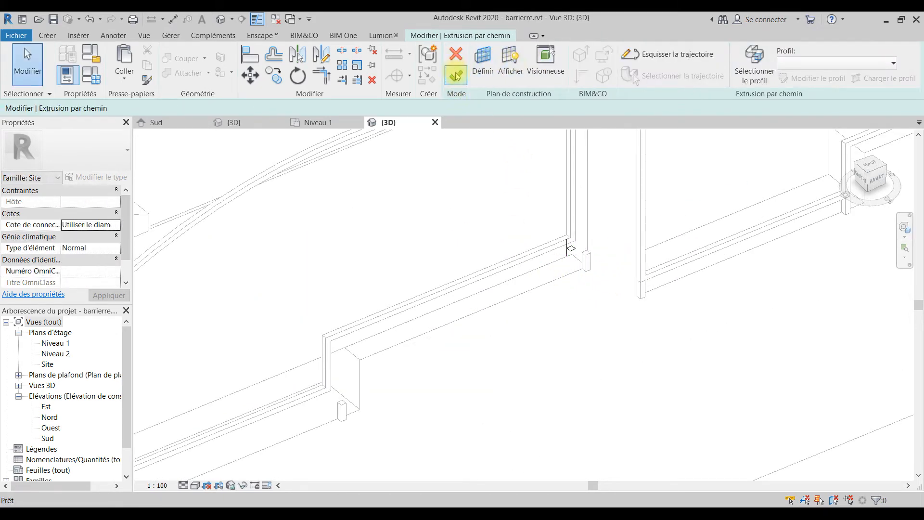
pyautogui.click(457, 76)
# Move the path line of the foot sweep beside the first panel's step onto the set-back plate's plane, and finish the sweep edit.
pyautogui.scroll(3, 648, 325)
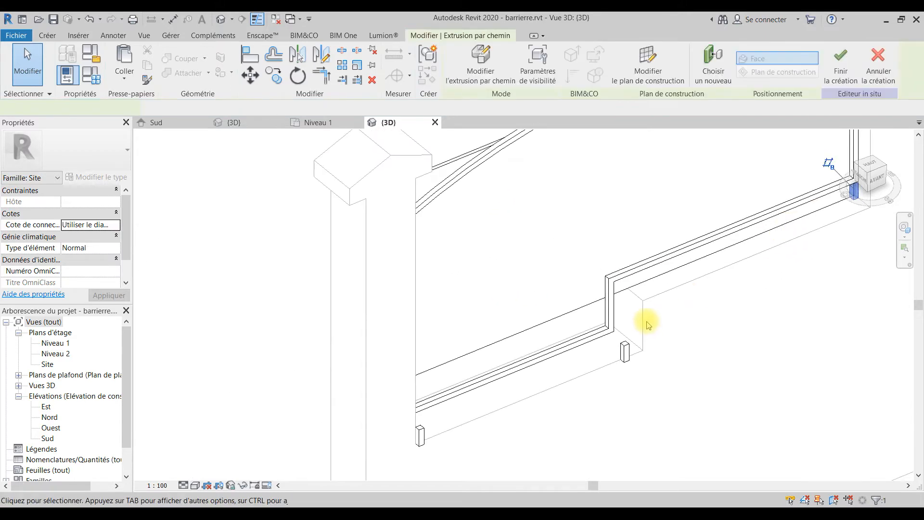
pyautogui.scroll(-1, 647, 325)
pyautogui.click(625, 350)
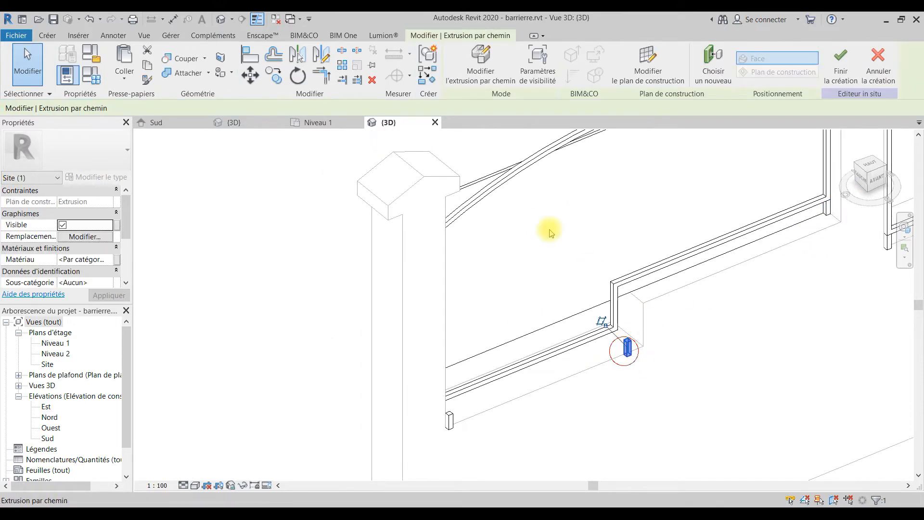
pyautogui.click(481, 69)
pyautogui.click(657, 54)
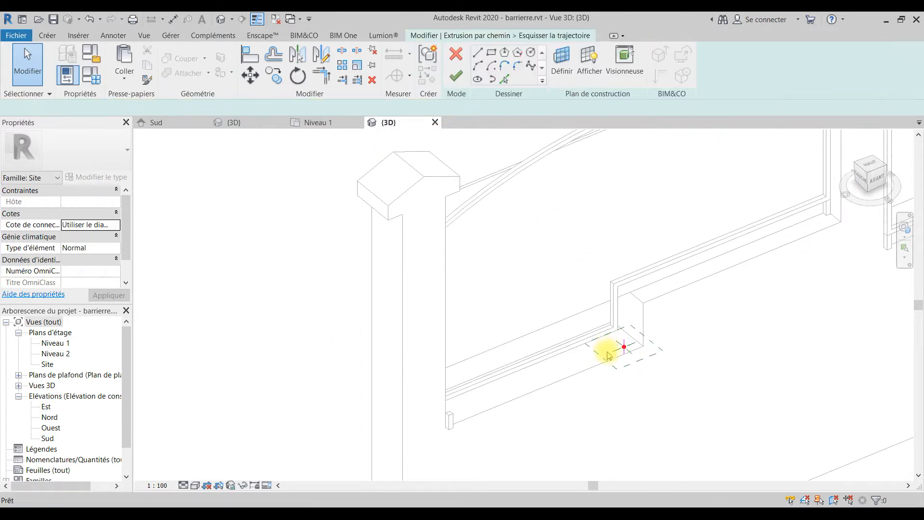
pyautogui.click(624, 343)
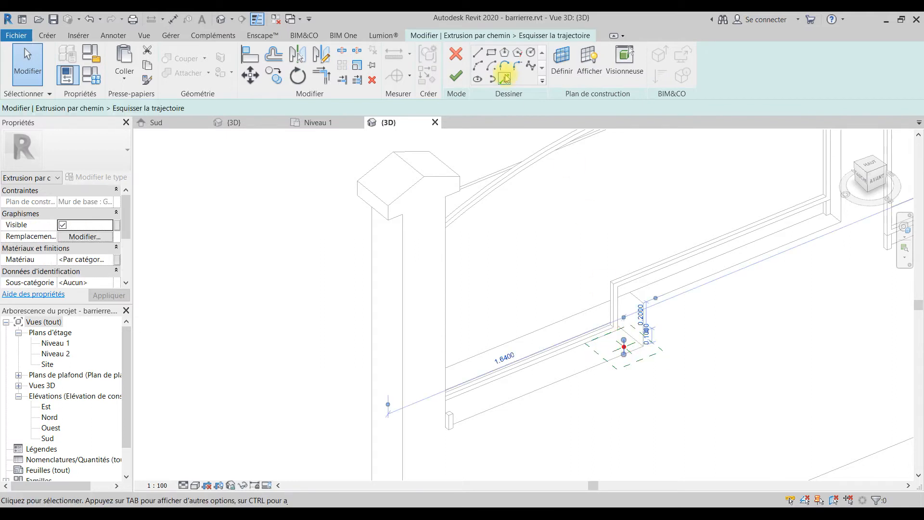
pyautogui.click(559, 57)
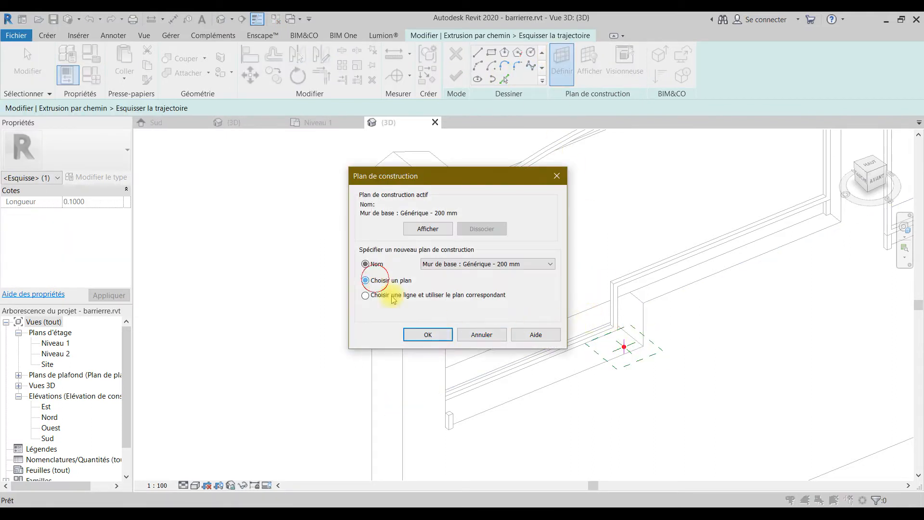
pyautogui.click(425, 335)
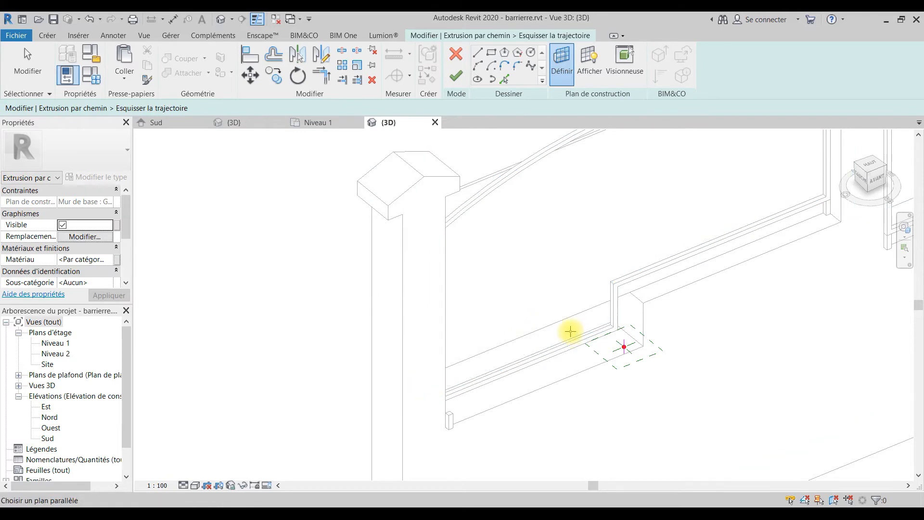
pyautogui.click(515, 136)
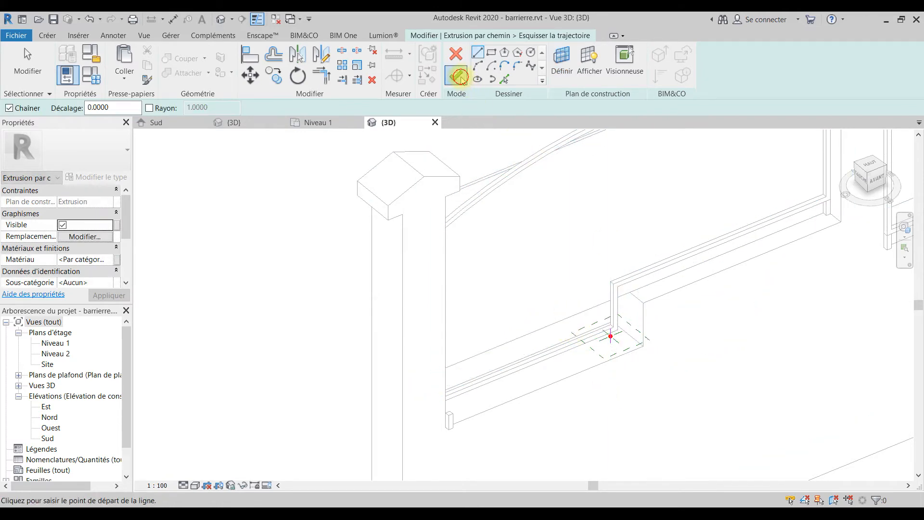
pyautogui.click(457, 76)
pyautogui.click(456, 73)
# Move the path line of the first panel's lower foot sweep, beside the end pillar, onto the set-back plate's plane and finish the edit.
pyautogui.click(448, 420)
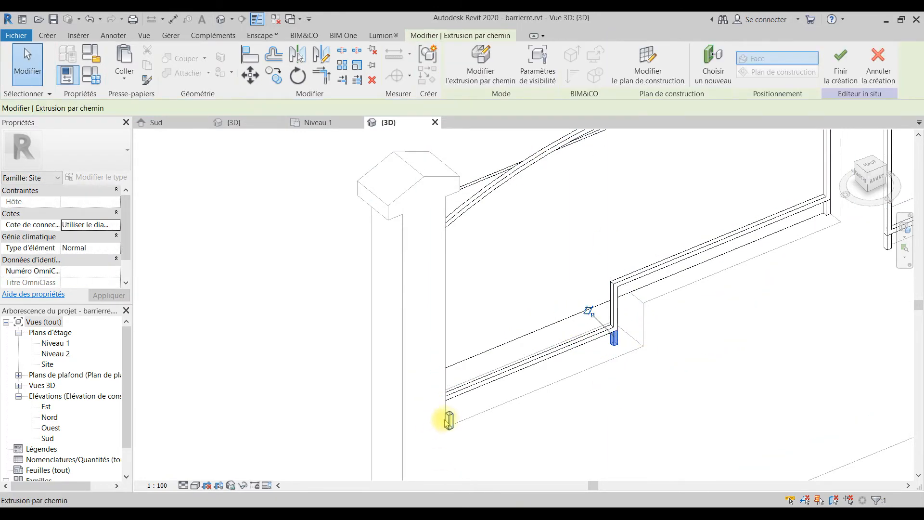
pyautogui.click(479, 73)
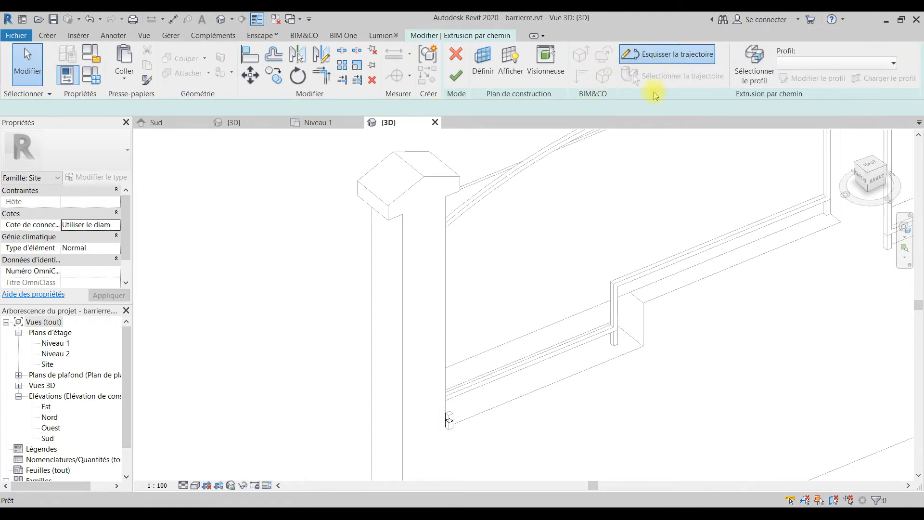
pyautogui.click(669, 57)
pyautogui.click(562, 61)
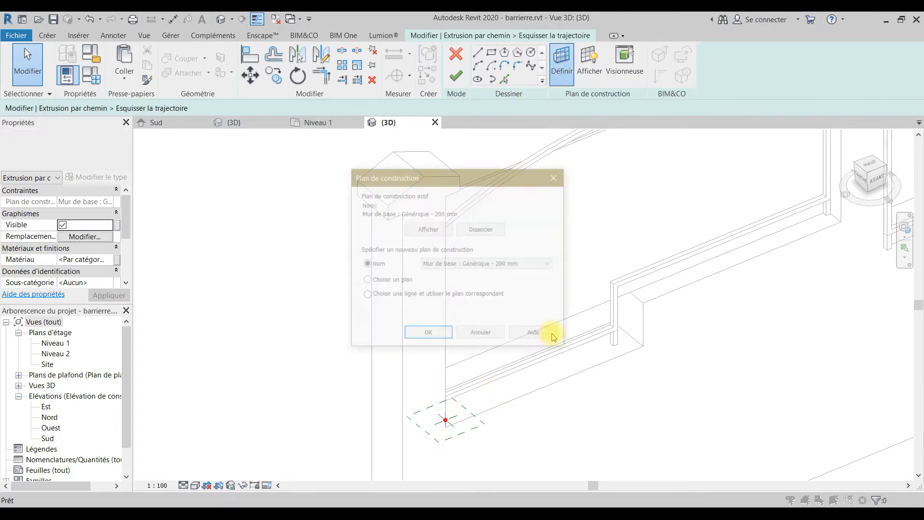
pyautogui.click(438, 339)
pyautogui.click(577, 319)
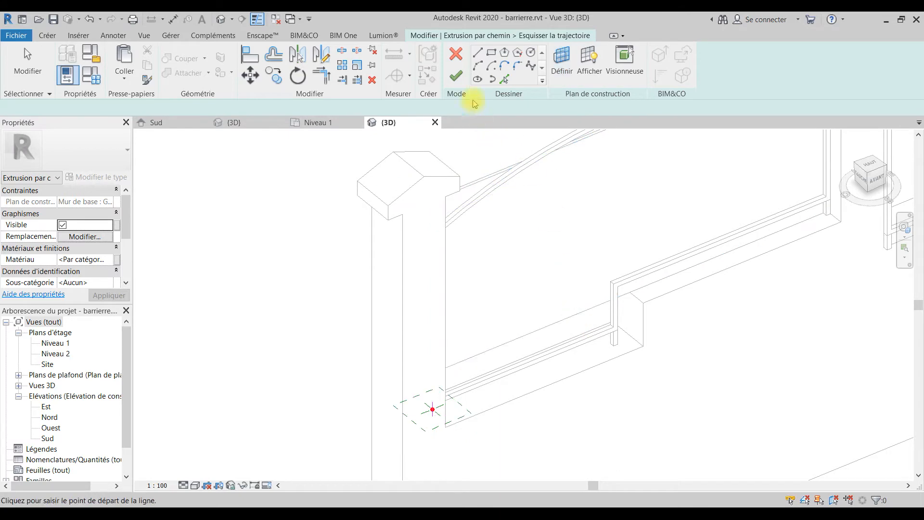
pyautogui.click(454, 76)
pyautogui.click(454, 76)
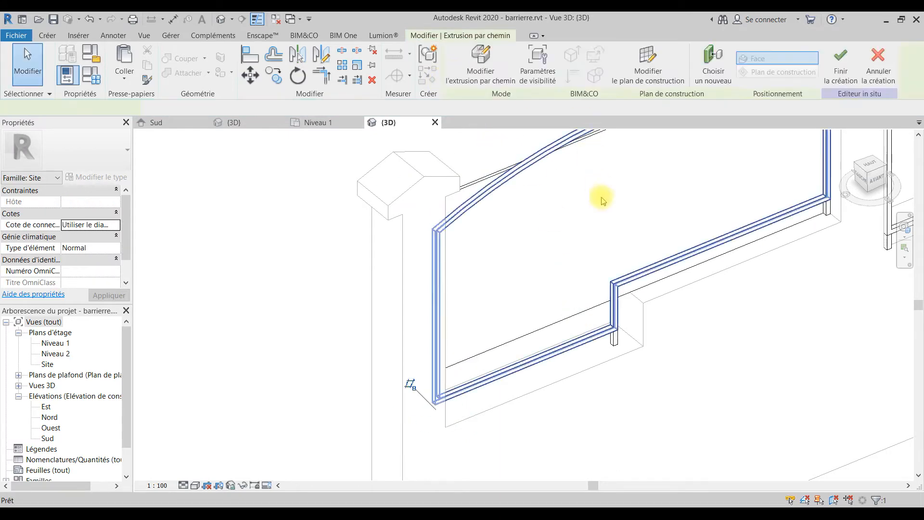
# Select the second panel's arched frame and feet, leaving the gates out, and cut them from the model.
pyautogui.scroll(-5, 755, 394)
pyautogui.moveTo(756, 395); pyautogui.dragTo(589, 440, button='middle')
pyautogui.moveTo(736, 183); pyautogui.dragTo(537, 427)
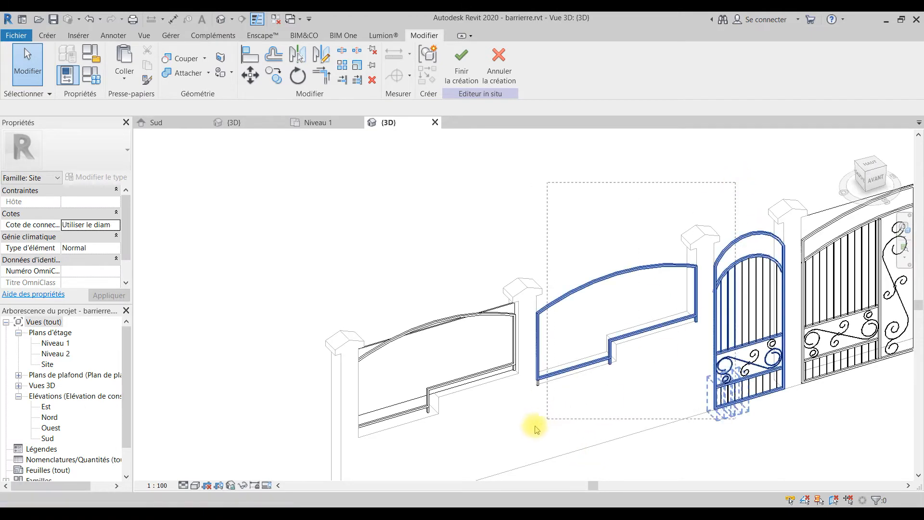
pyautogui.moveTo(584, 377); pyautogui.dragTo(602, 346)
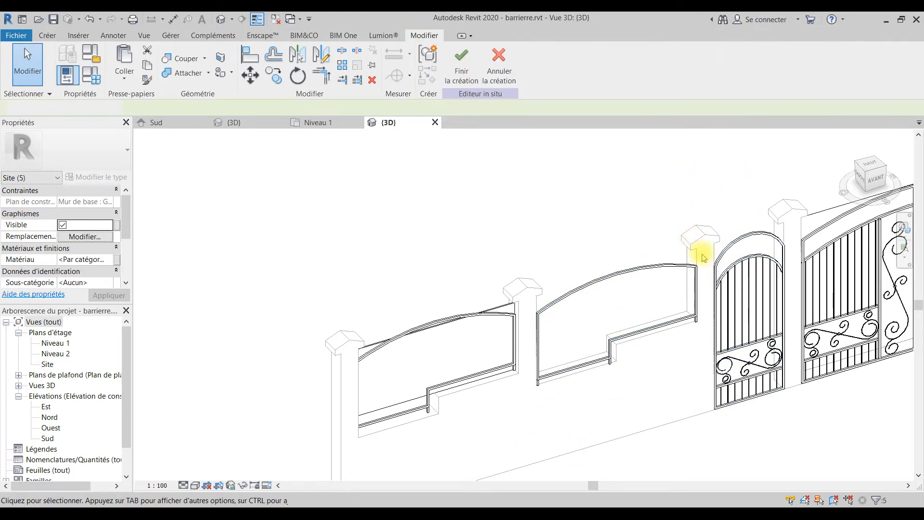
pyautogui.click(698, 234)
pyautogui.moveTo(699, 247); pyautogui.dragTo(527, 450)
pyautogui.hotkey('ctrl', 'x')
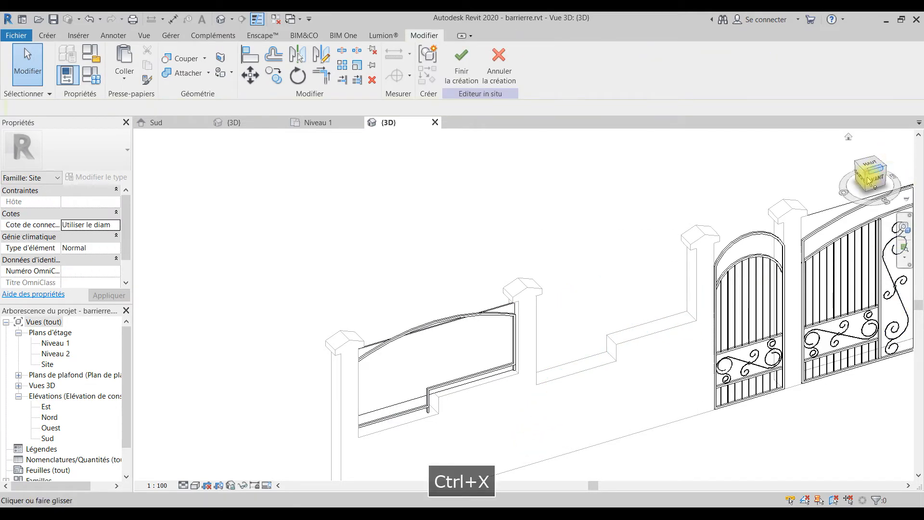
# In the Sud elevation, copy the first panel's arched frame and three feet from its pillar edge to the matching edge of the second bay.
pyautogui.click(169, 126)
pyautogui.scroll(3, 515, 345)
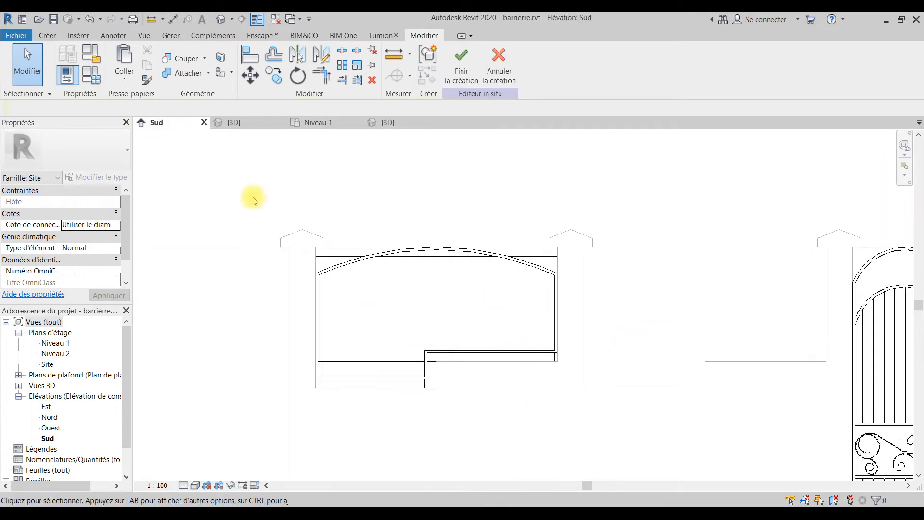
pyautogui.click(501, 260)
pyautogui.scroll(2, 424, 391)
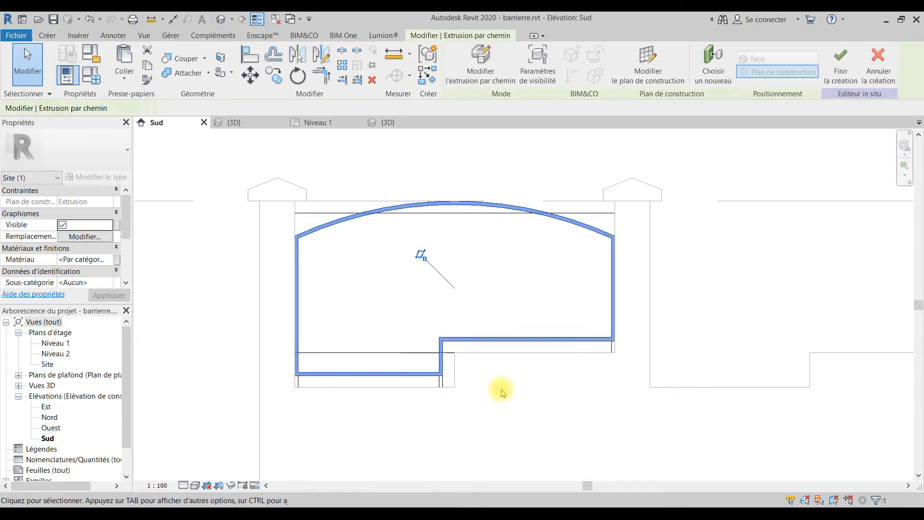
pyautogui.keyDown('ctrl'); pyautogui.click(612, 347); pyautogui.keyUp('ctrl')
pyautogui.keyDown('ctrl'); pyautogui.click(441, 381); pyautogui.keyUp('ctrl')
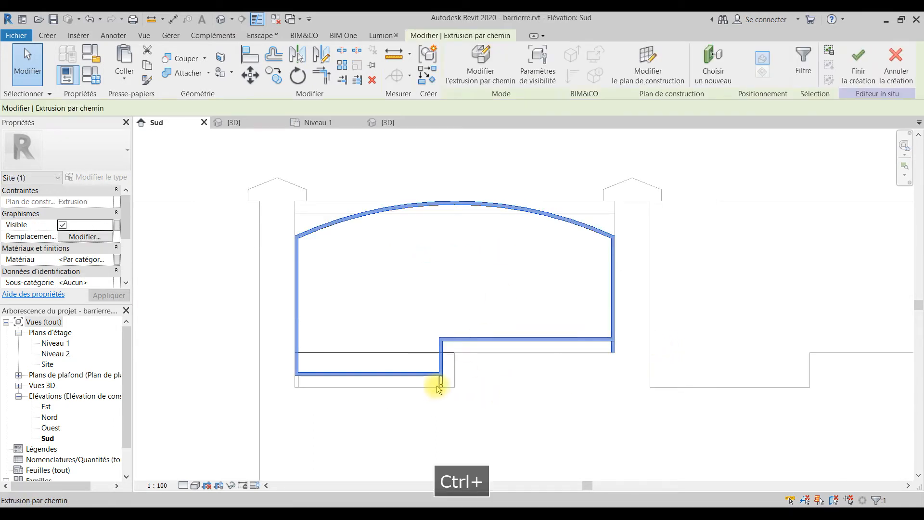
pyautogui.keyDown('ctrl'); pyautogui.click(300, 387); pyautogui.keyUp('ctrl')
pyautogui.click(274, 79)
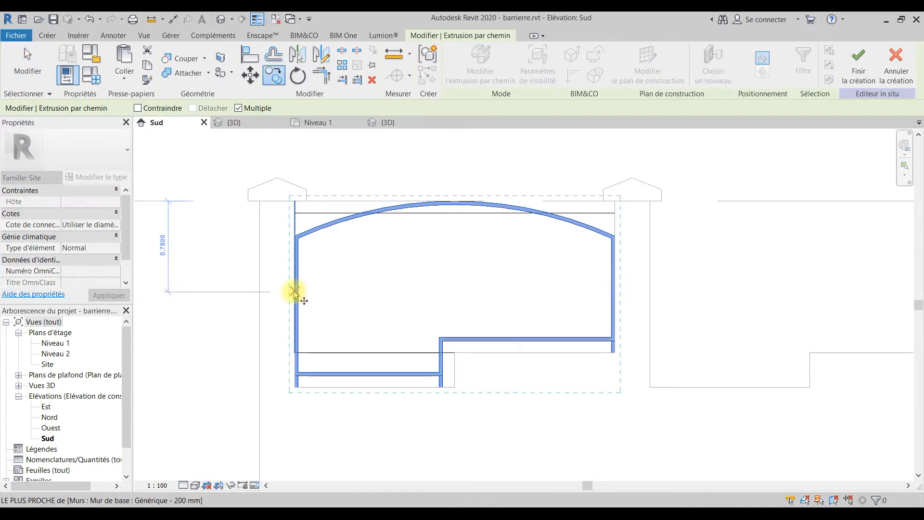
pyautogui.scroll(5, 299, 298)
pyautogui.click(296, 263)
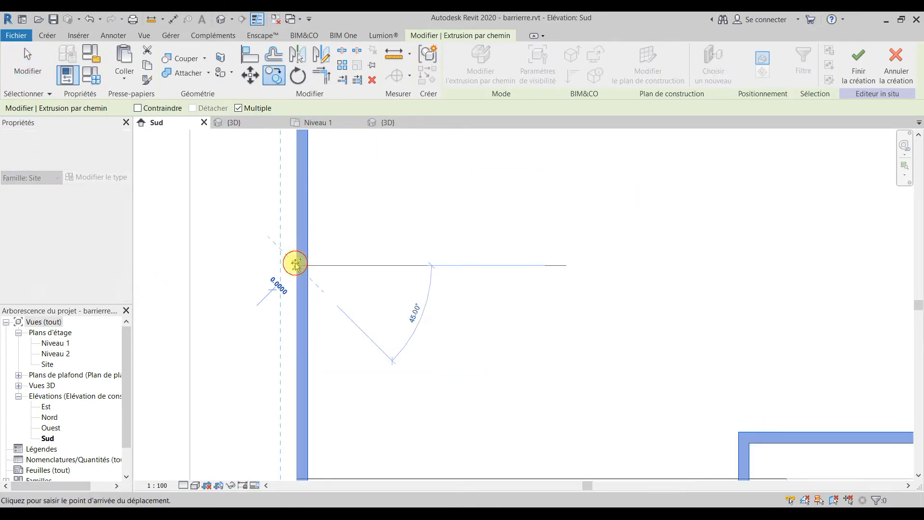
pyautogui.scroll(-6, 295, 262)
pyautogui.scroll(4, 552, 267)
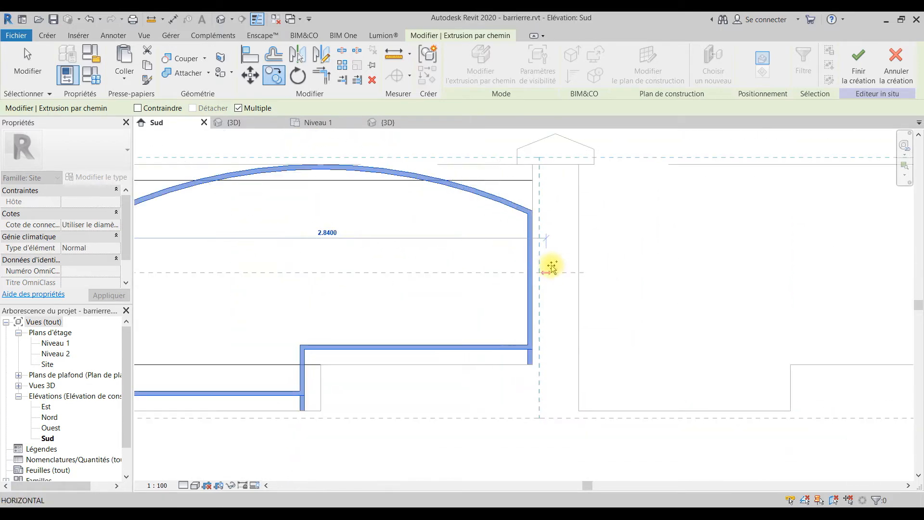
pyautogui.click(577, 270)
pyautogui.scroll(-5, 582, 266)
pyautogui.press('Escape')
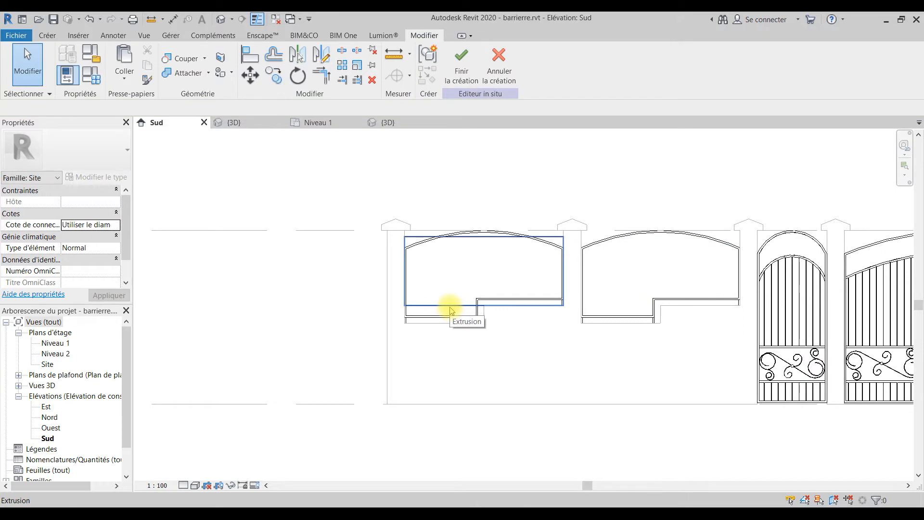
# Start a new sweep in the first panel and sketch its vertical path from the frame's step corner up to the arch, finishing the path.
pyautogui.scroll(3, 447, 308)
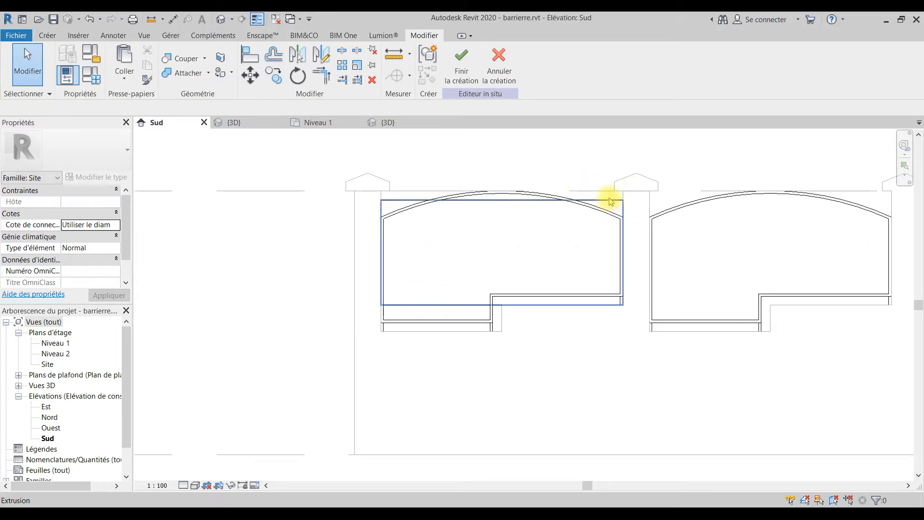
pyautogui.scroll(-4, 608, 201)
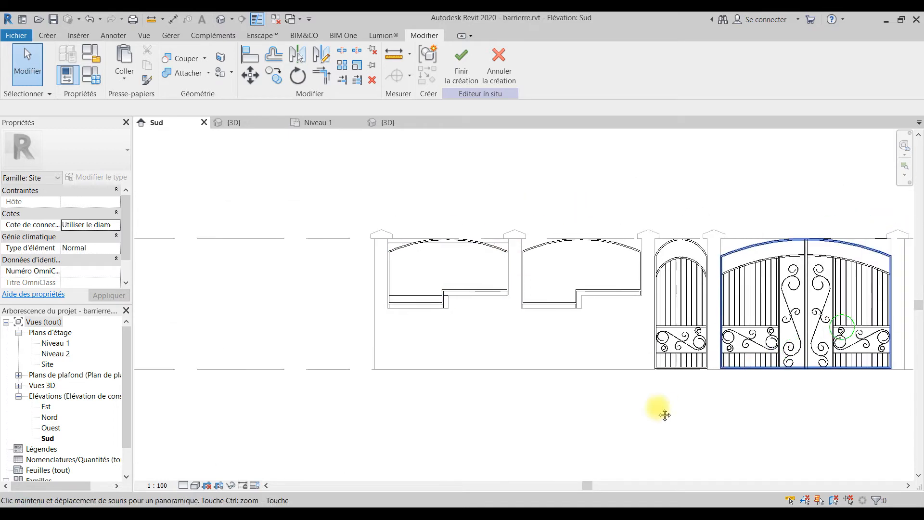
pyautogui.scroll(4, 301, 330)
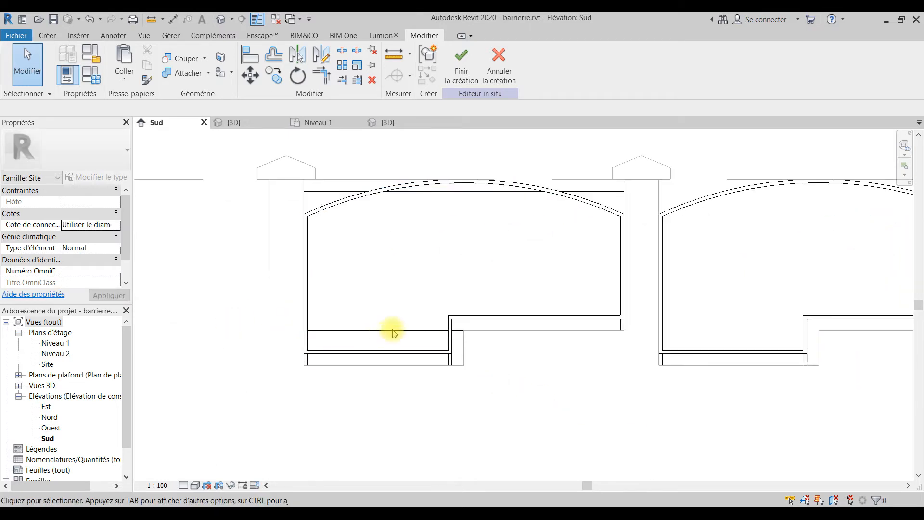
pyautogui.scroll(2, 477, 303)
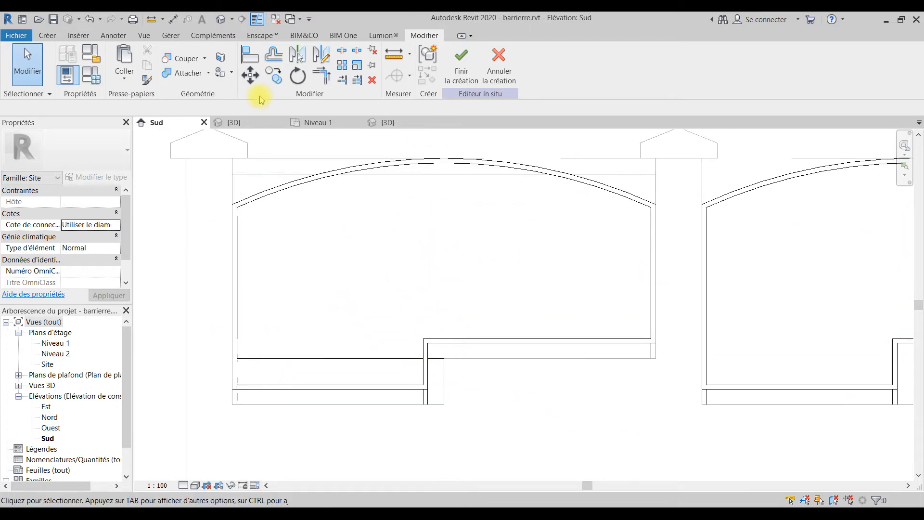
pyautogui.click(48, 36)
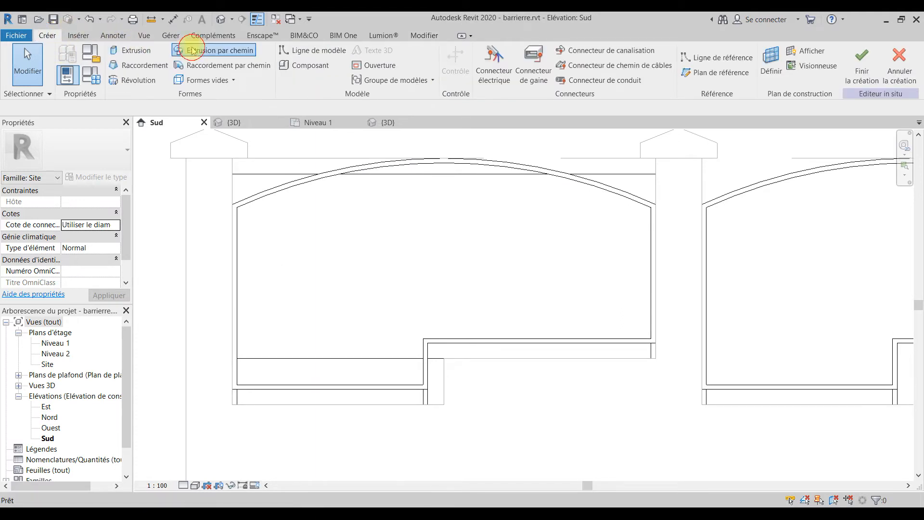
pyautogui.click(189, 50)
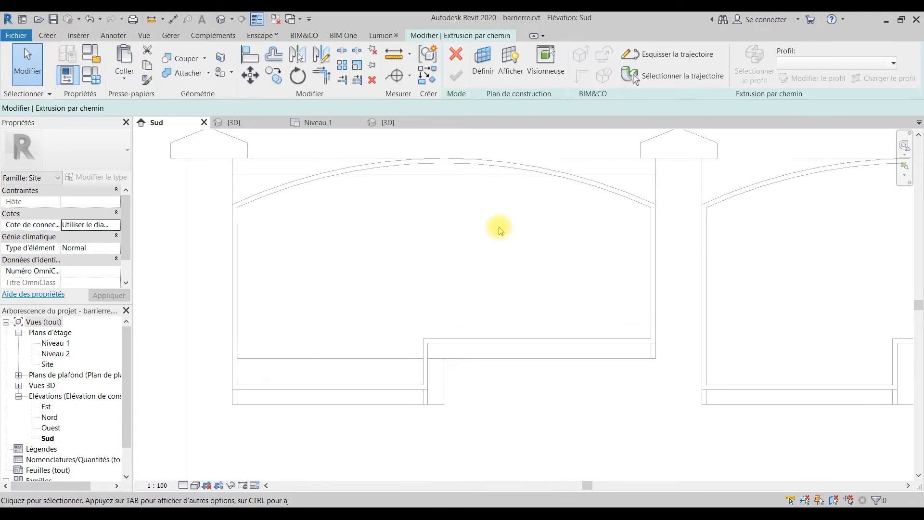
pyautogui.click(677, 55)
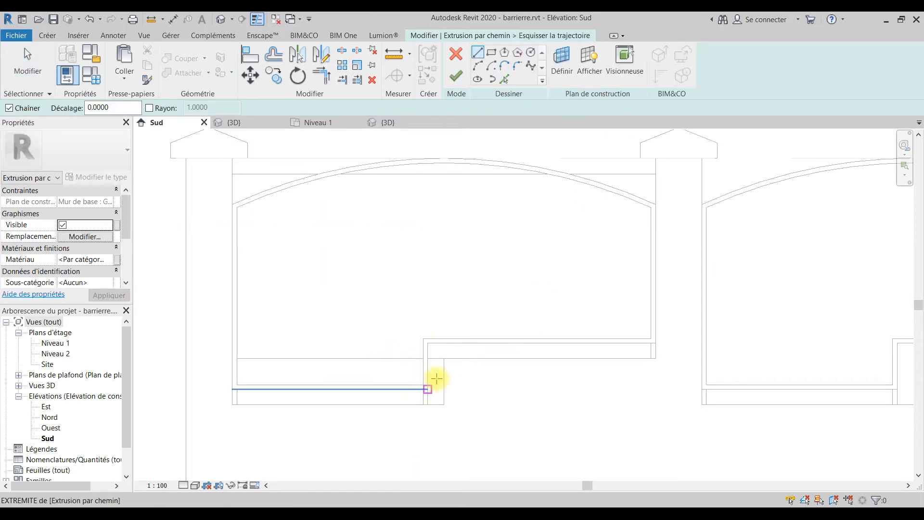
pyautogui.scroll(2, 431, 341)
pyautogui.scroll(2, 419, 338)
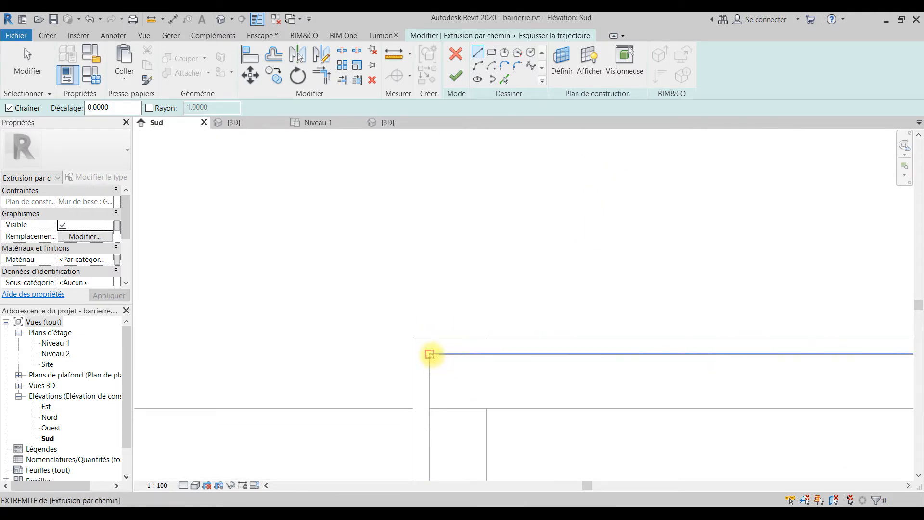
pyautogui.click(430, 338)
pyautogui.scroll(-3, 430, 327)
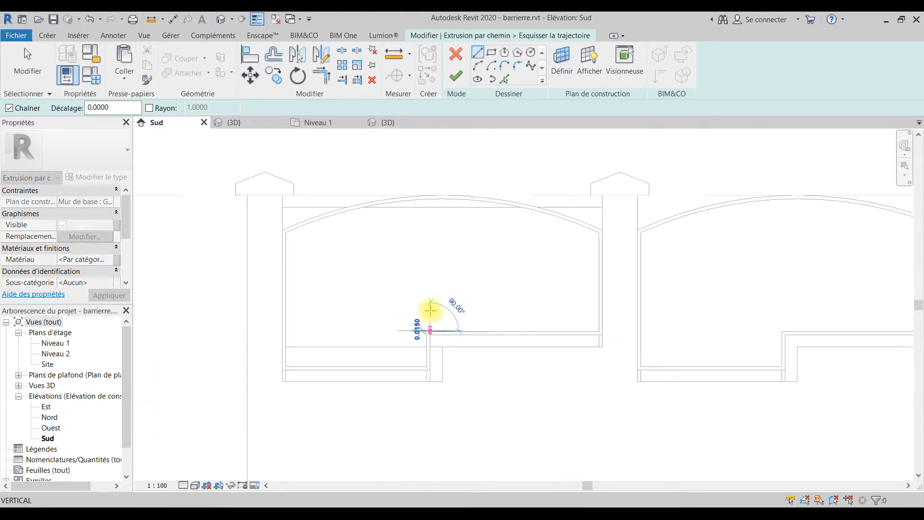
pyautogui.click(430, 199)
pyautogui.press('Escape')
pyautogui.press('Escape')
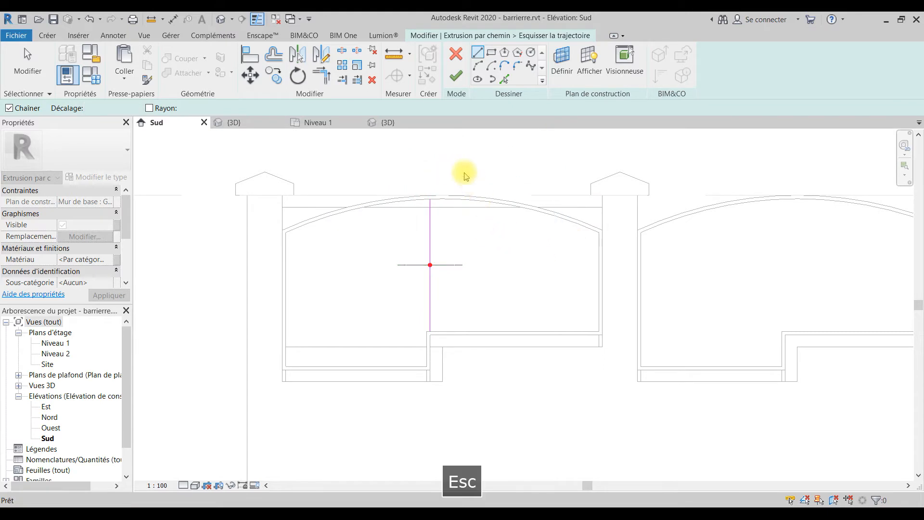
pyautogui.click(463, 77)
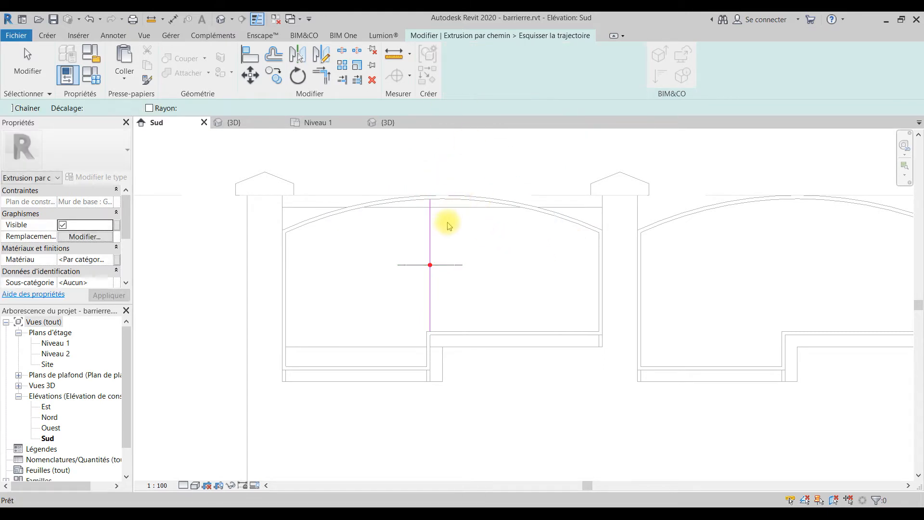
# Open the bar sweep's profile sketch in the Niveau 1 plan and draw a rectangle about 0.02 deep from the path point.
pyautogui.click(813, 78)
pyautogui.click(446, 380)
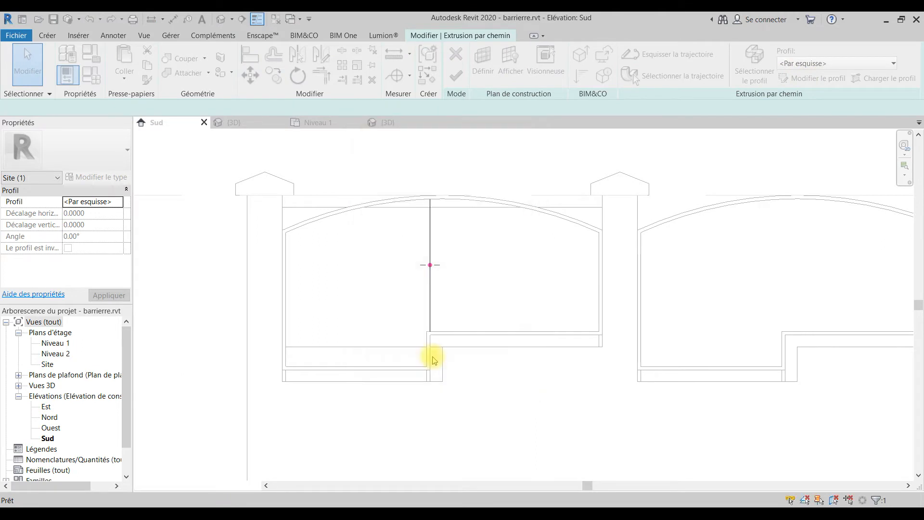
pyautogui.scroll(4, 464, 299)
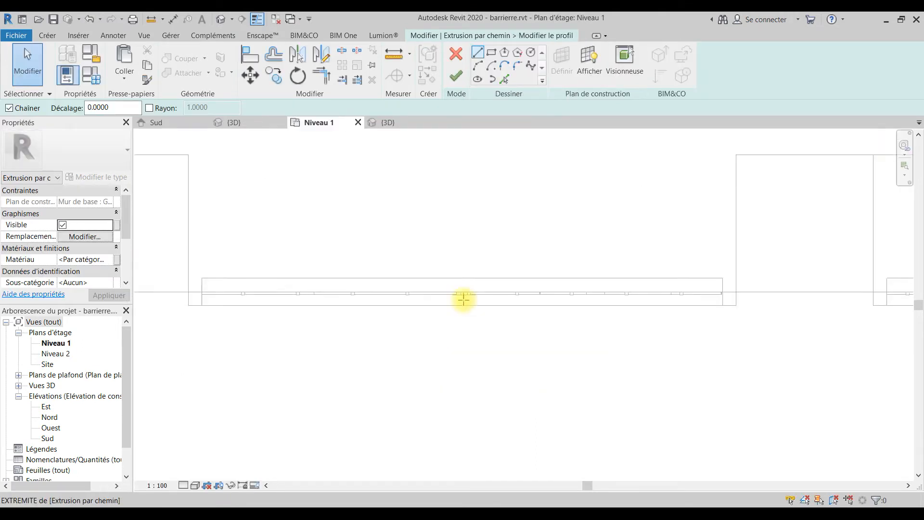
pyautogui.scroll(-5, 533, 328)
pyautogui.scroll(8, 455, 337)
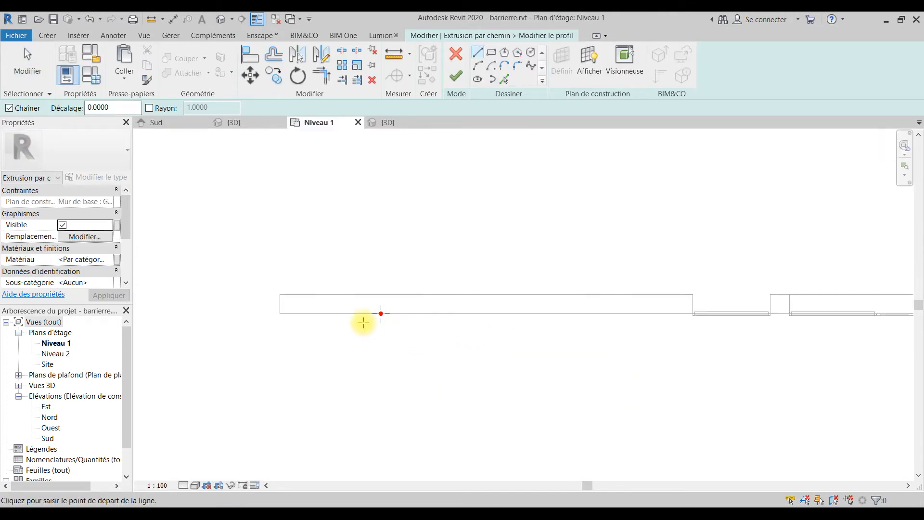
pyautogui.scroll(5, 396, 310)
pyautogui.moveTo(381, 387); pyautogui.dragTo(424, 288, button='middle')
pyautogui.scroll(2, 424, 288)
pyautogui.click(490, 57)
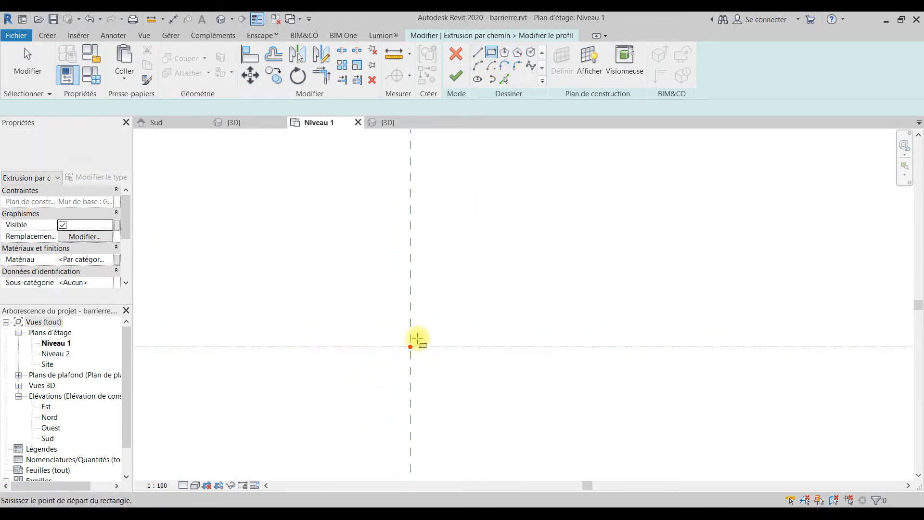
pyautogui.click(410, 347)
pyautogui.click(495, 459)
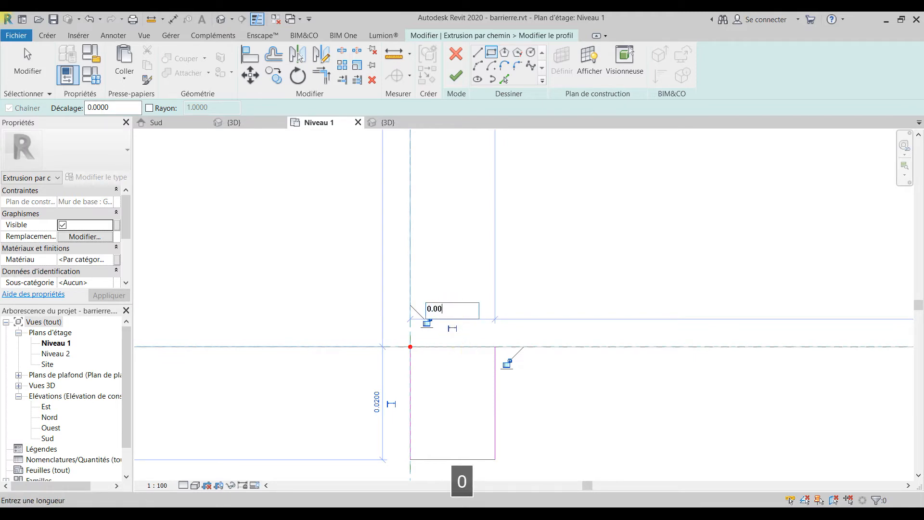
# Set the profile rectangle's width and depth both to 0.007.
pyautogui.write('7')
pyautogui.press('Return')
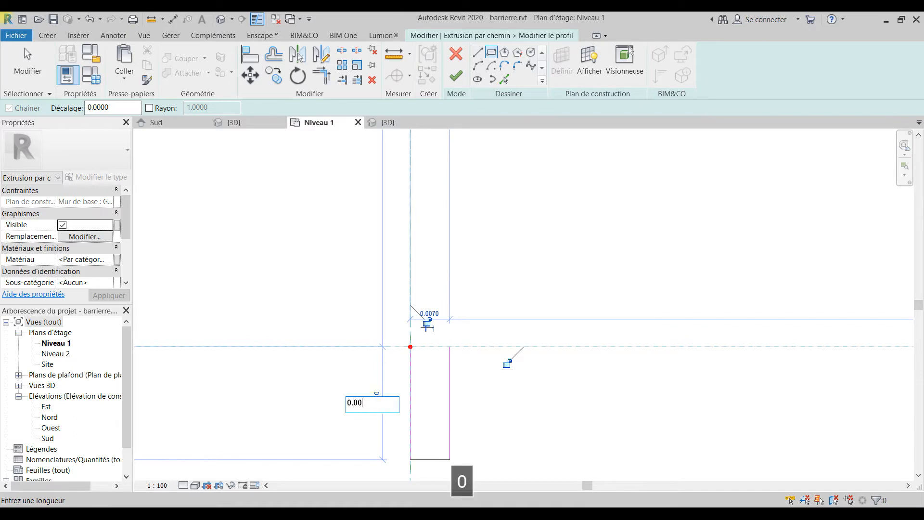
pyautogui.press('Escape')
pyautogui.press('Escape')
# Select all four profile lines and move the square from its upper edge's midpoint onto the path point.
pyautogui.moveTo(473, 391); pyautogui.dragTo(426, 467)
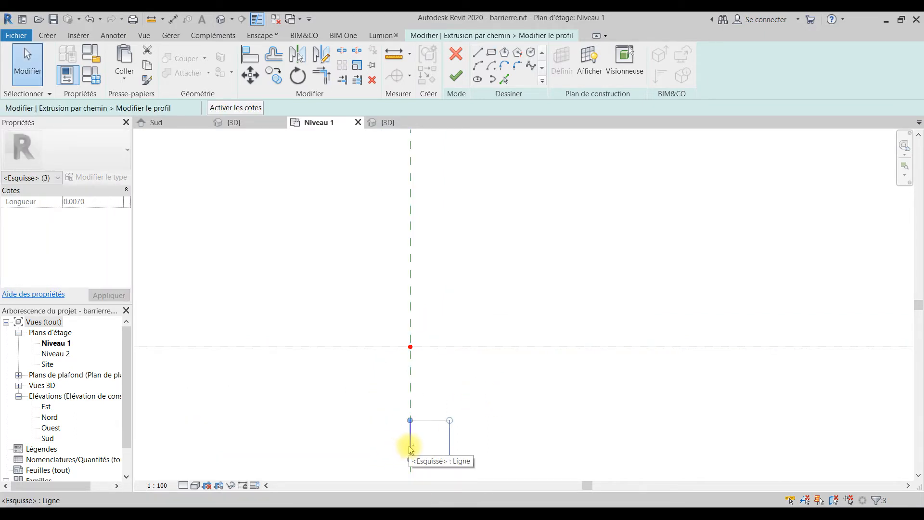
pyautogui.keyDown('ctrl'); pyautogui.click(411, 447); pyautogui.keyUp('ctrl')
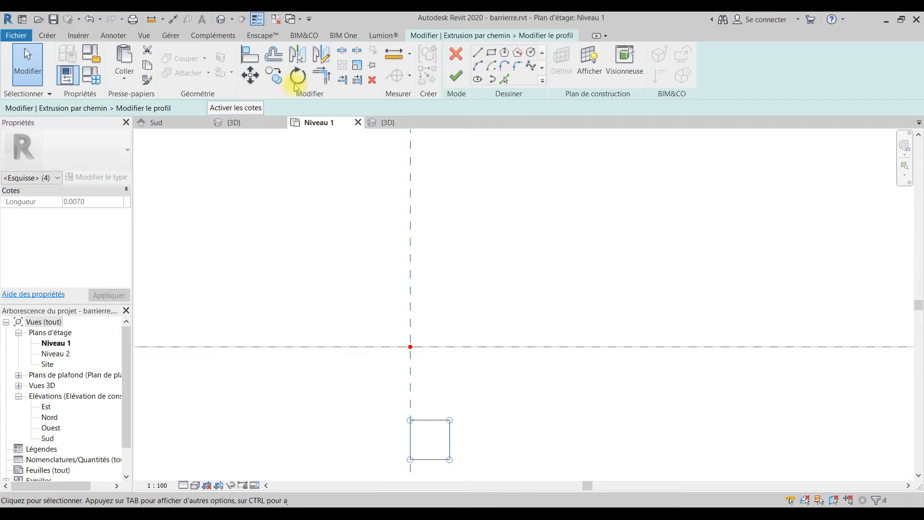
pyautogui.click(246, 76)
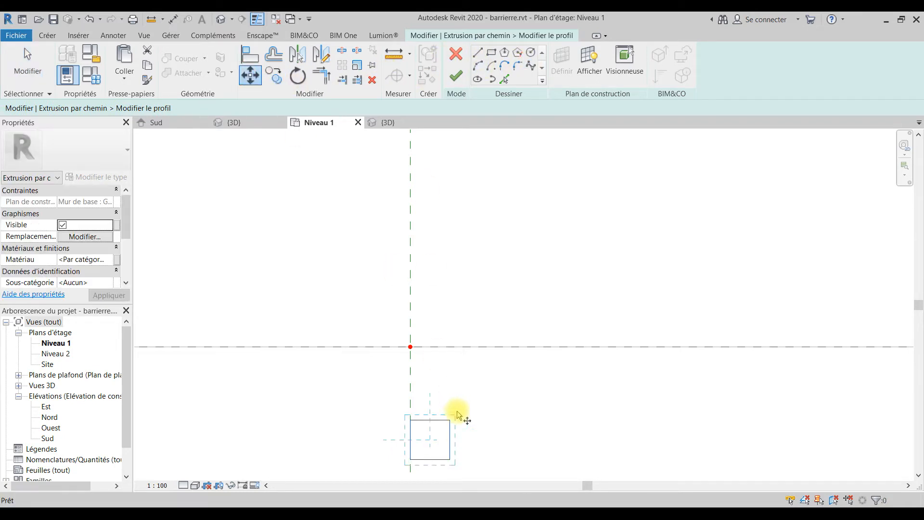
pyautogui.click(428, 420)
pyautogui.click(410, 347)
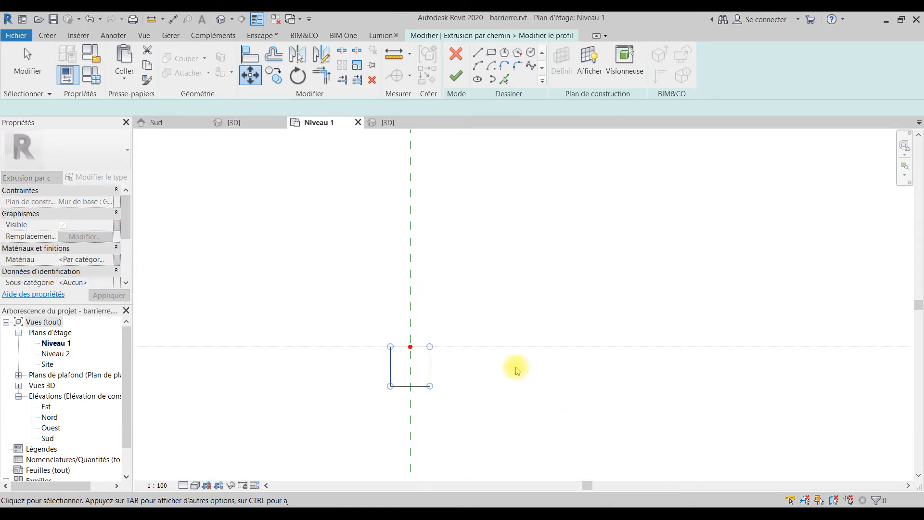
# Finish the profile and the vertical bar sweep, then return to the Sud elevation and deselect the bar.
pyautogui.click(456, 77)
pyautogui.click(443, 74)
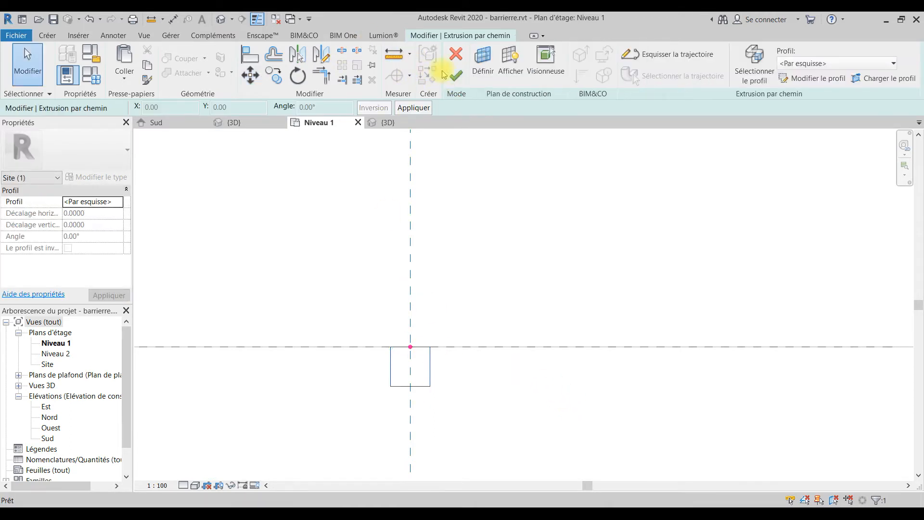
pyautogui.click(460, 77)
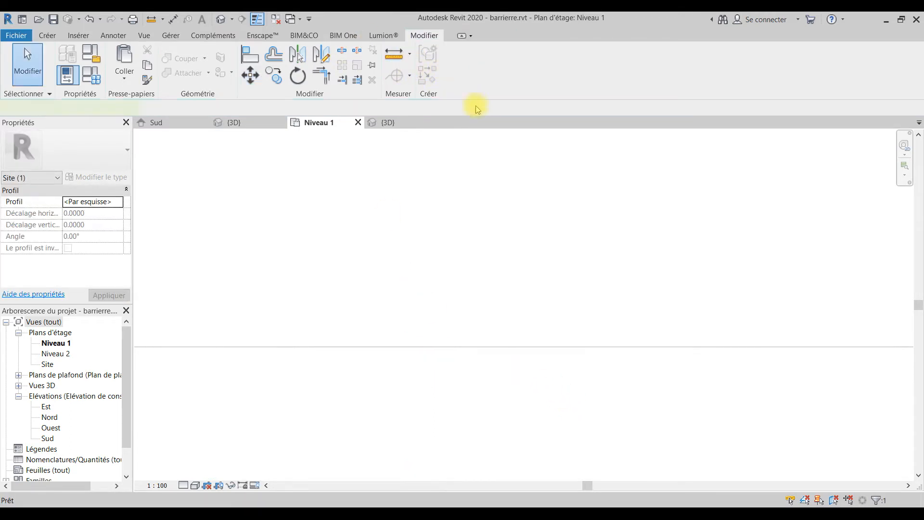
pyautogui.click(178, 125)
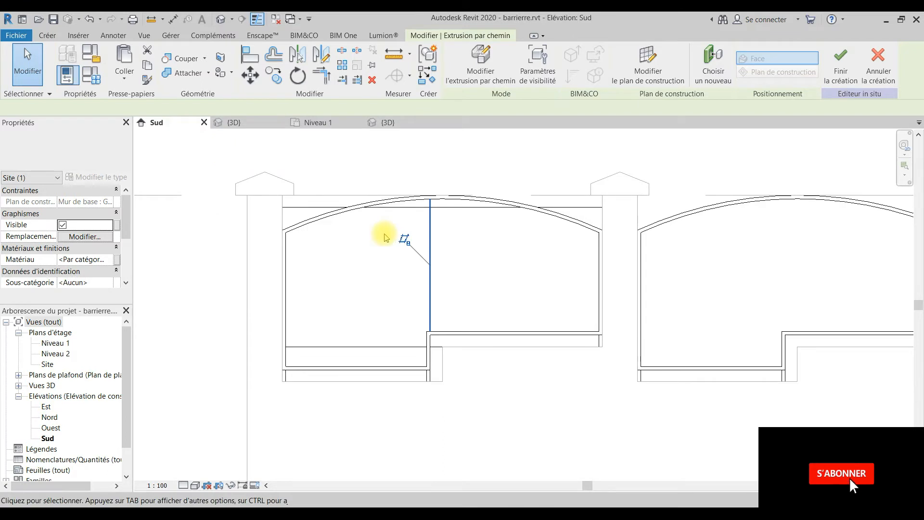
pyautogui.click(491, 368)
pyautogui.scroll(-2, 499, 370)
pyautogui.moveTo(502, 372); pyautogui.dragTo(440, 407, button='middle')
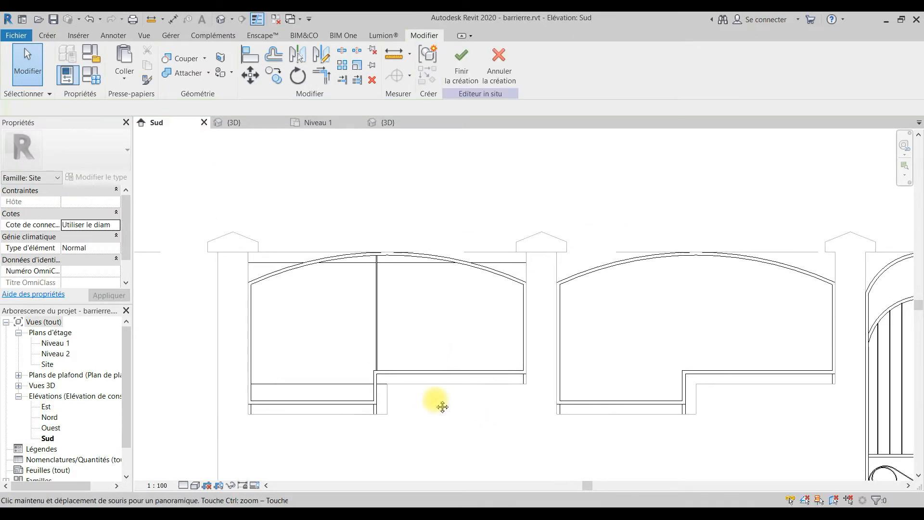
pyautogui.click(376, 327)
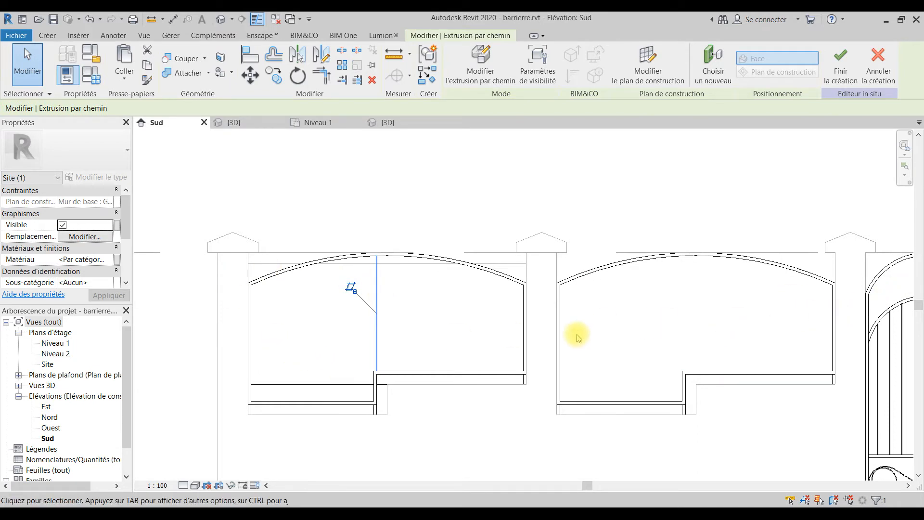
pyautogui.scroll(-2, 578, 338)
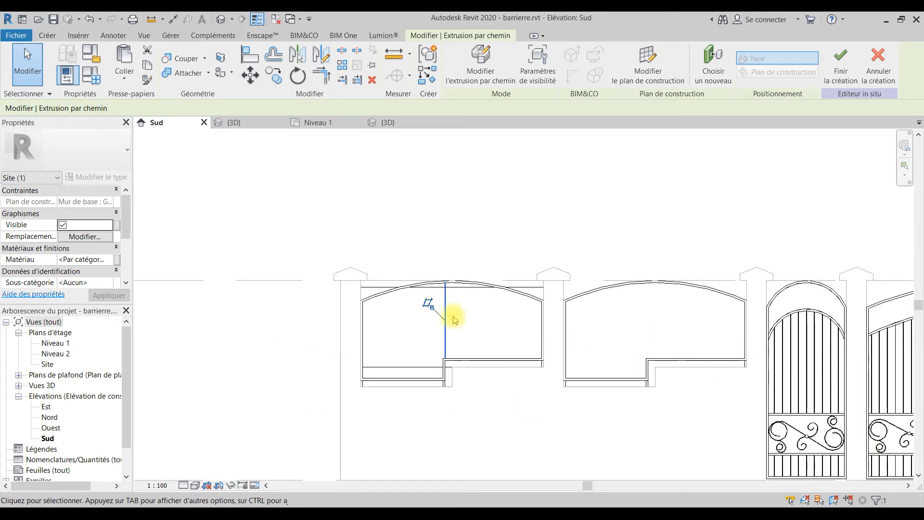
pyautogui.scroll(2, 410, 314)
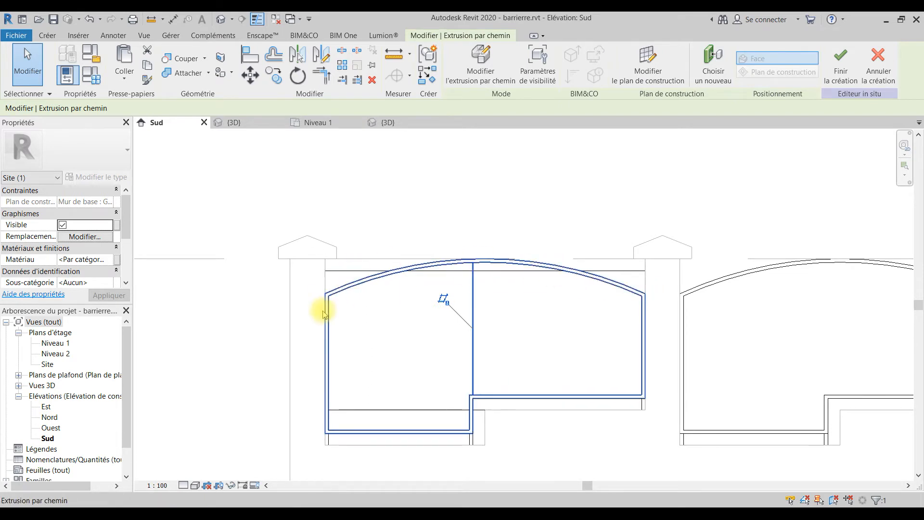
pyautogui.scroll(-2, 691, 293)
pyautogui.moveTo(714, 328); pyautogui.dragTo(701, 328, button='middle')
pyautogui.scroll(2, 541, 326)
pyautogui.click(619, 320)
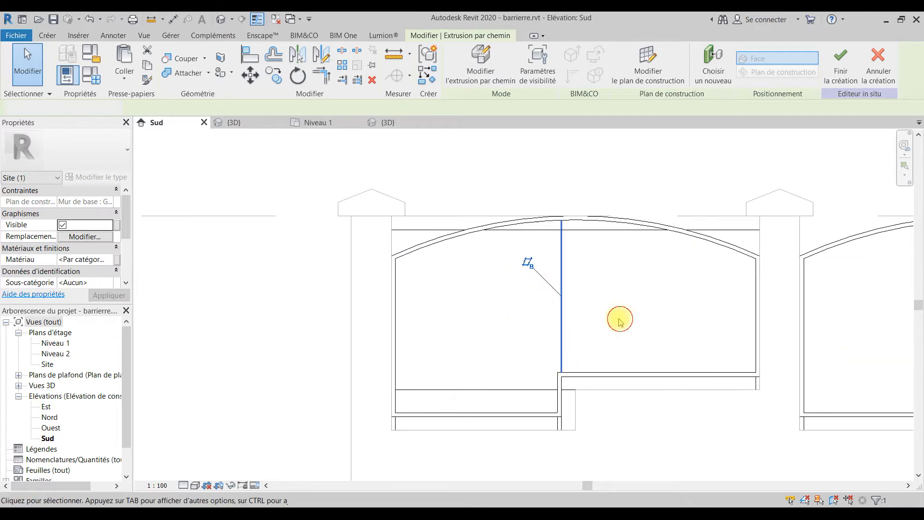
pyautogui.press('Escape')
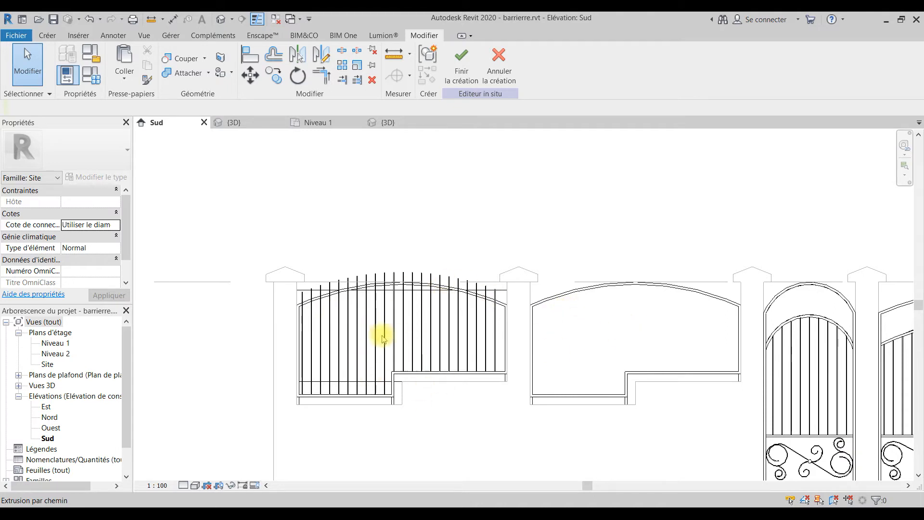
pyautogui.scroll(3, 385, 299)
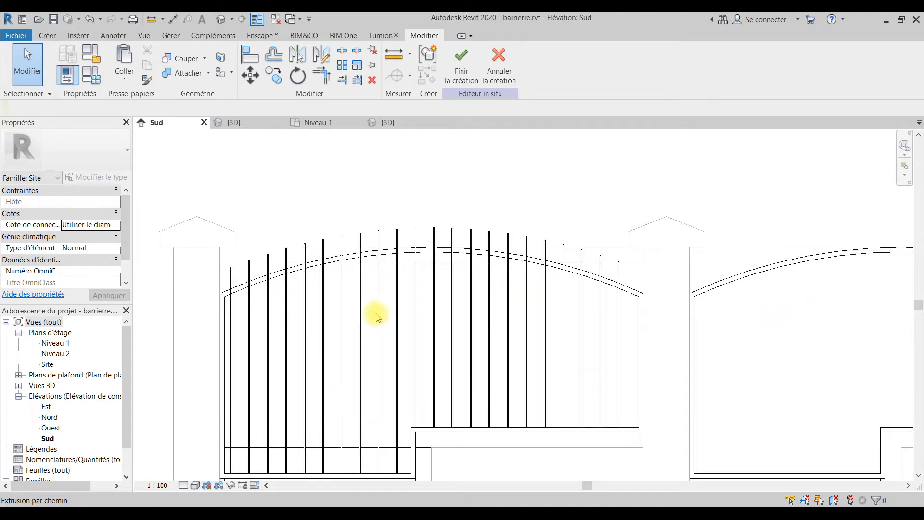
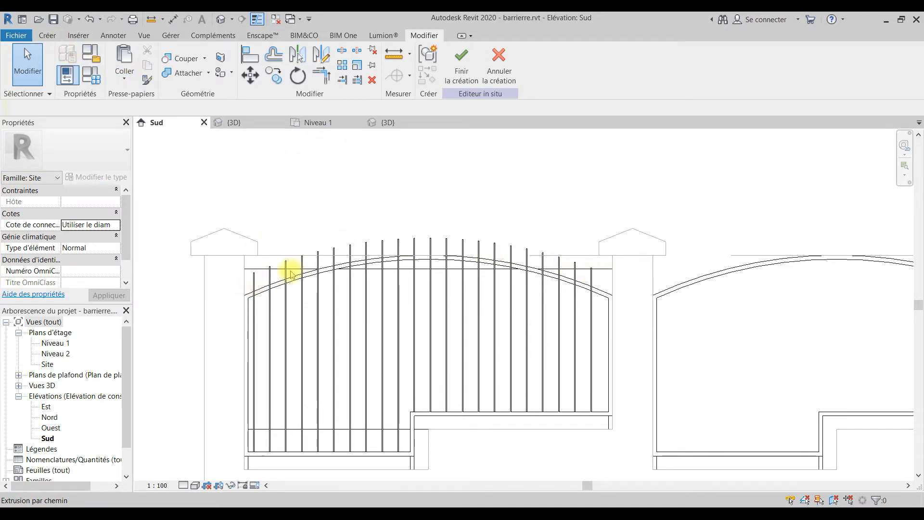
pyautogui.click(50, 33)
pyautogui.scroll(3, 189, 262)
pyautogui.scroll(-1, 309, 323)
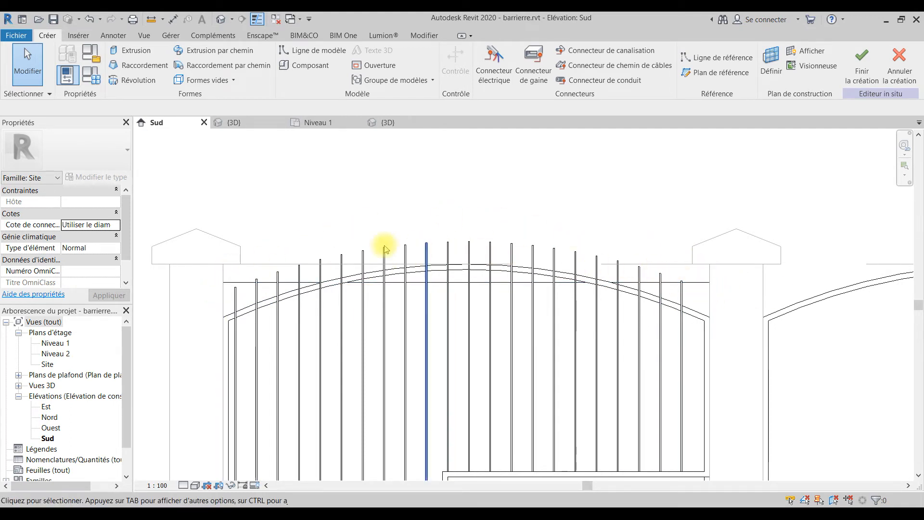
pyautogui.click(317, 52)
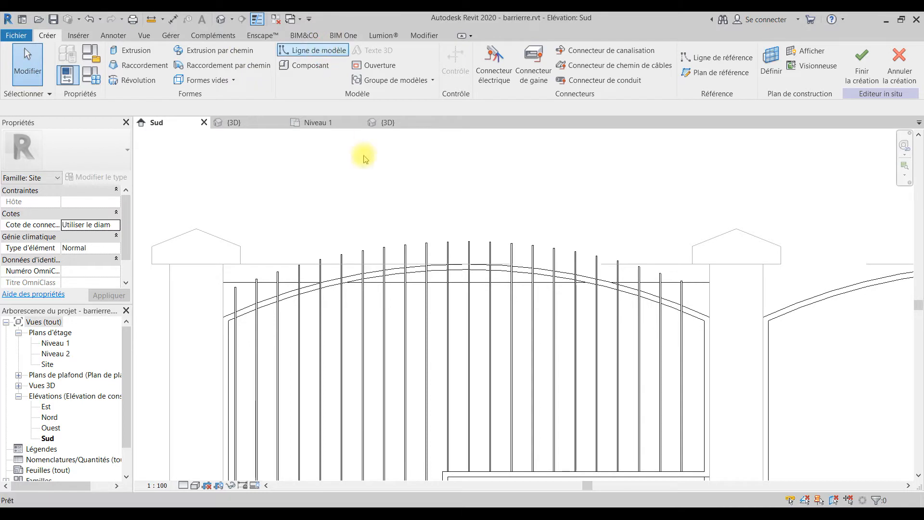
pyautogui.click(222, 289)
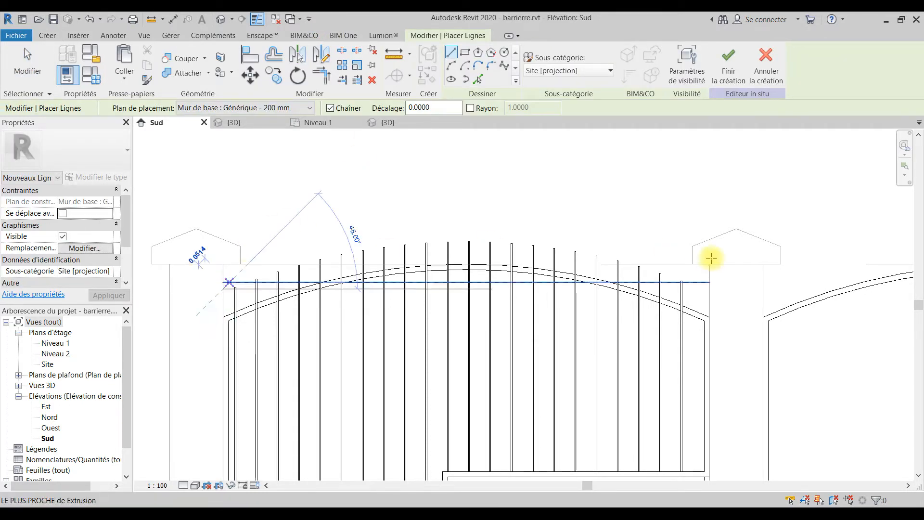
pyautogui.click(453, 66)
pyautogui.click(222, 289)
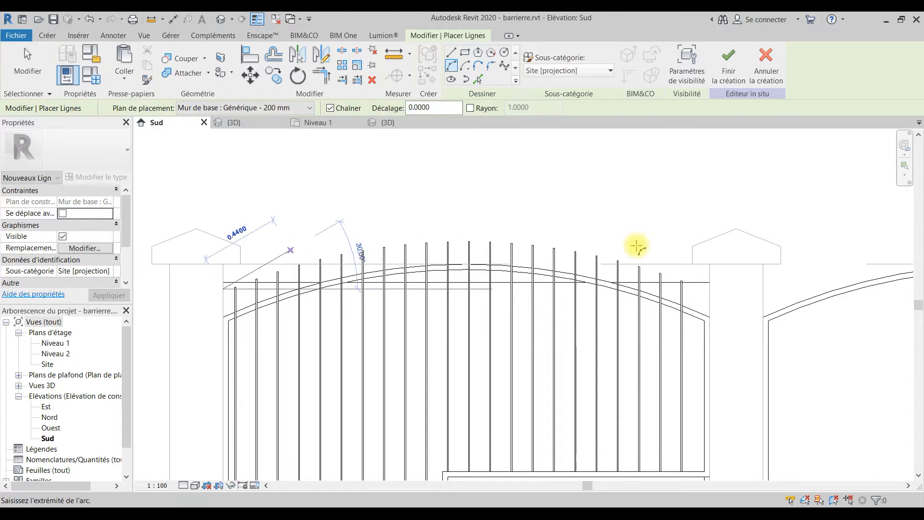
pyautogui.click(709, 291)
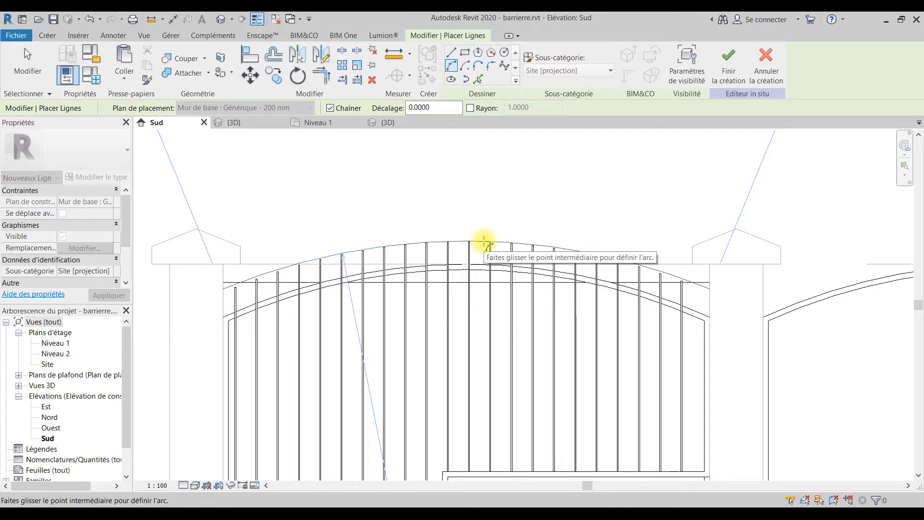
pyautogui.press('Escape')
pyautogui.scroll(-2, 492, 219)
pyautogui.scroll(3, 479, 277)
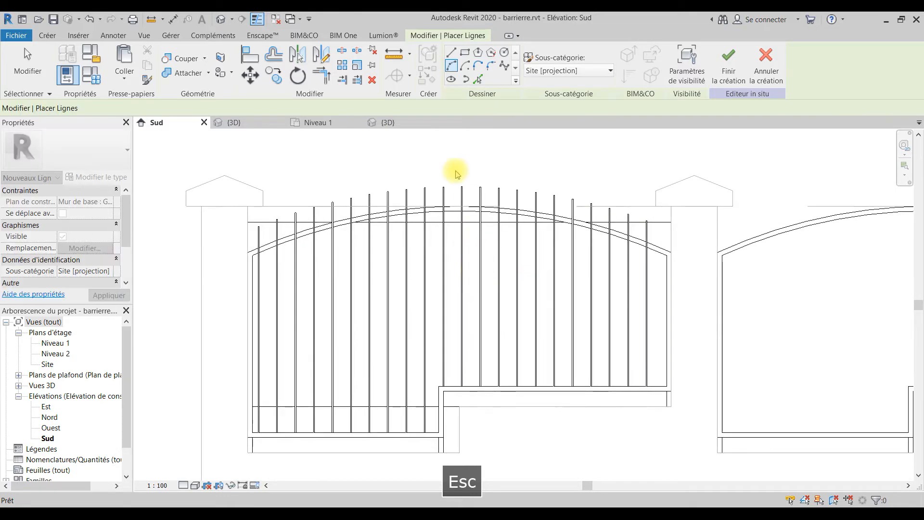
pyautogui.press('Escape')
# Start an extrusion and sketch a horizontal segment about 0.005 long from the first bar's upper-right corner, followed by a diagonal rising outward.
pyautogui.scroll(6, 246, 212)
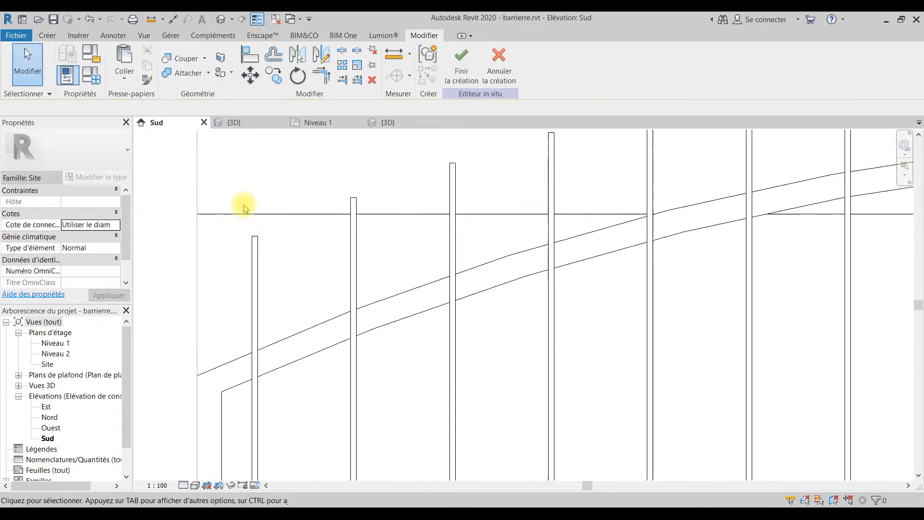
pyautogui.moveTo(262, 214); pyautogui.dragTo(287, 236, button='middle')
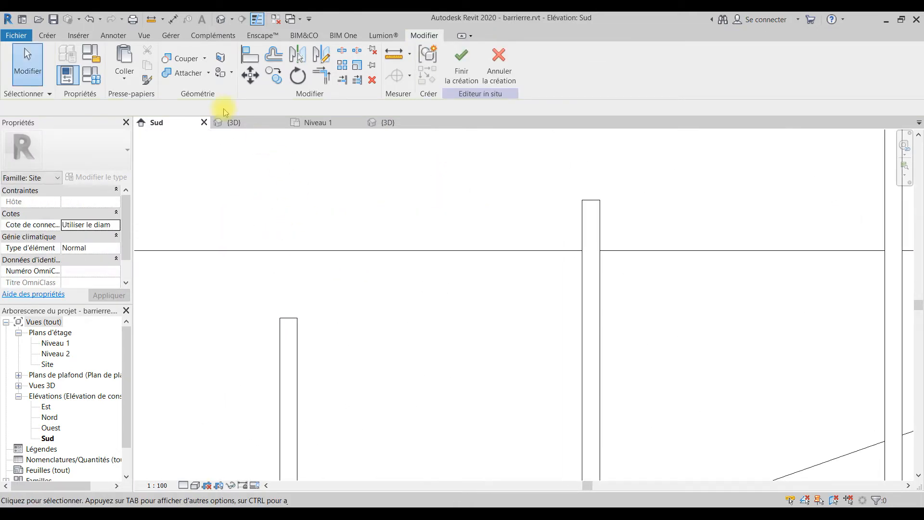
pyautogui.click(47, 36)
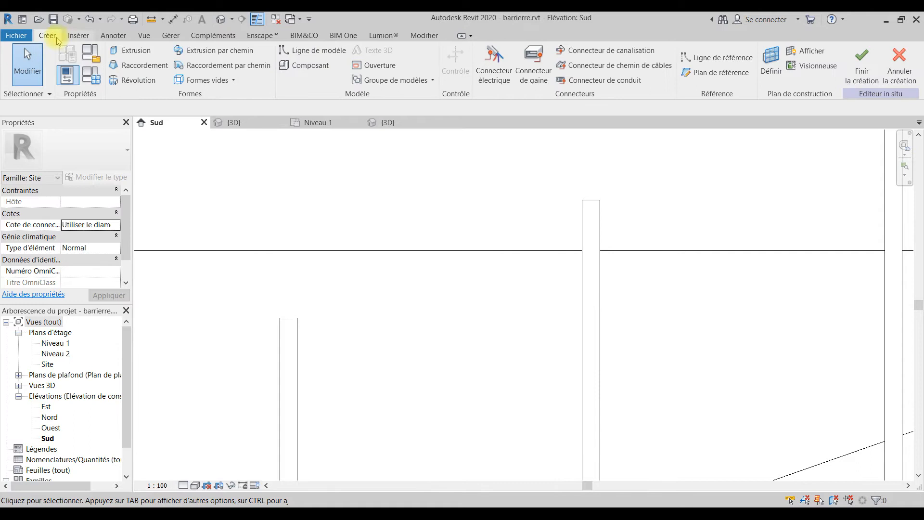
pyautogui.click(144, 59)
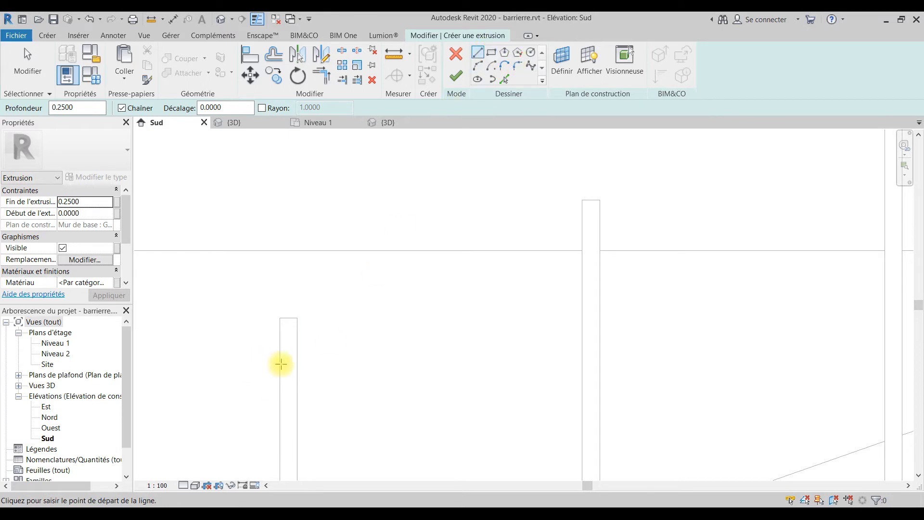
pyautogui.click(297, 317)
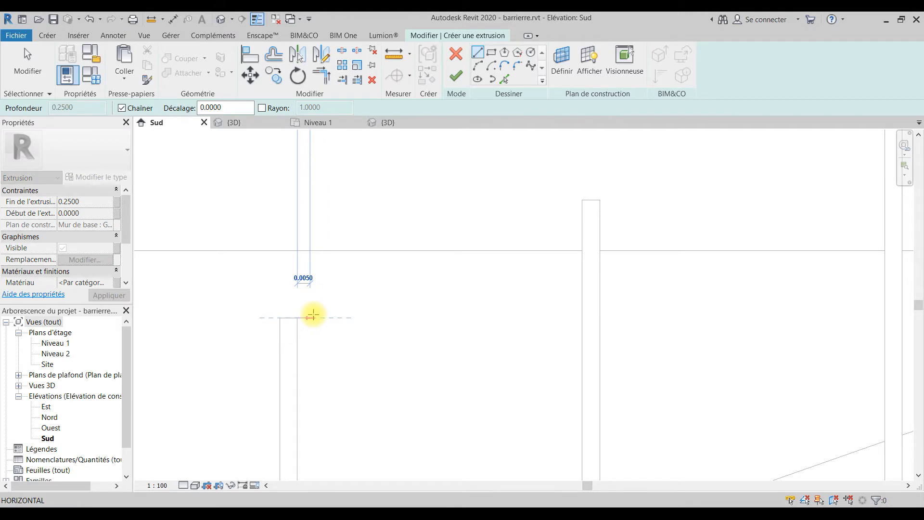
pyautogui.click(312, 317)
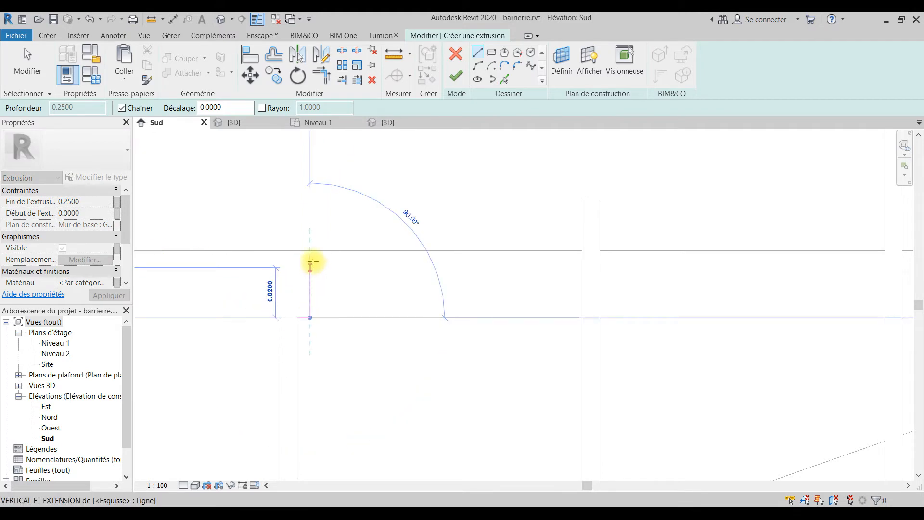
pyautogui.click(328, 300)
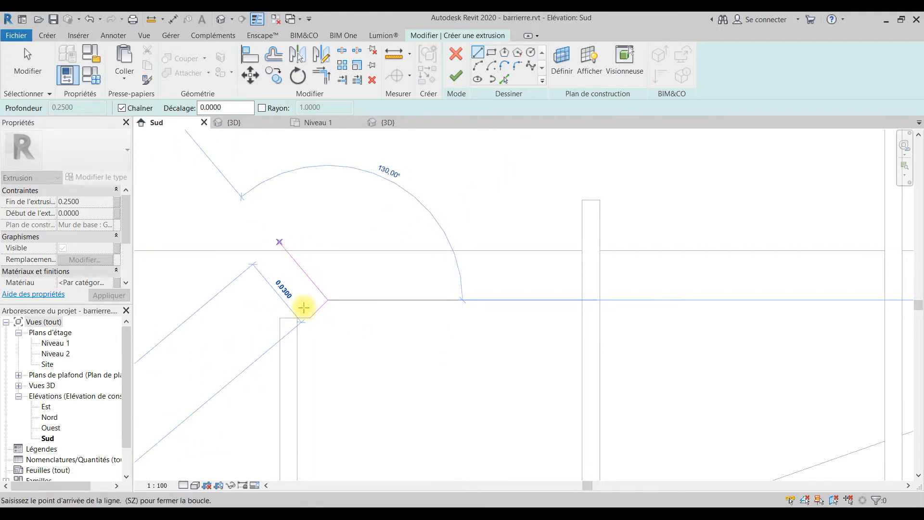
pyautogui.press('Escape')
# Sketch a vertical line about 0.0267 long from the bar top's midpoint, and connect its upper end to the diagonal's outer end.
pyautogui.scroll(2, 289, 312)
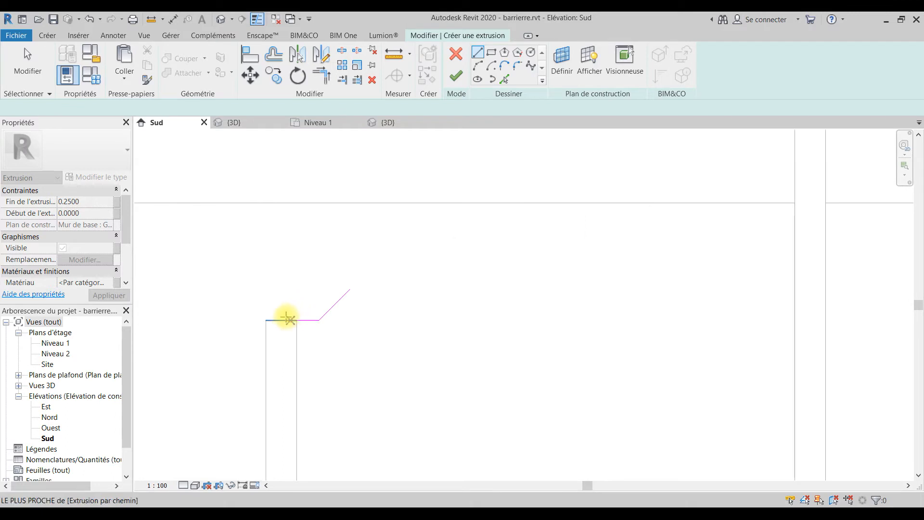
pyautogui.click(282, 319)
pyautogui.click(280, 205)
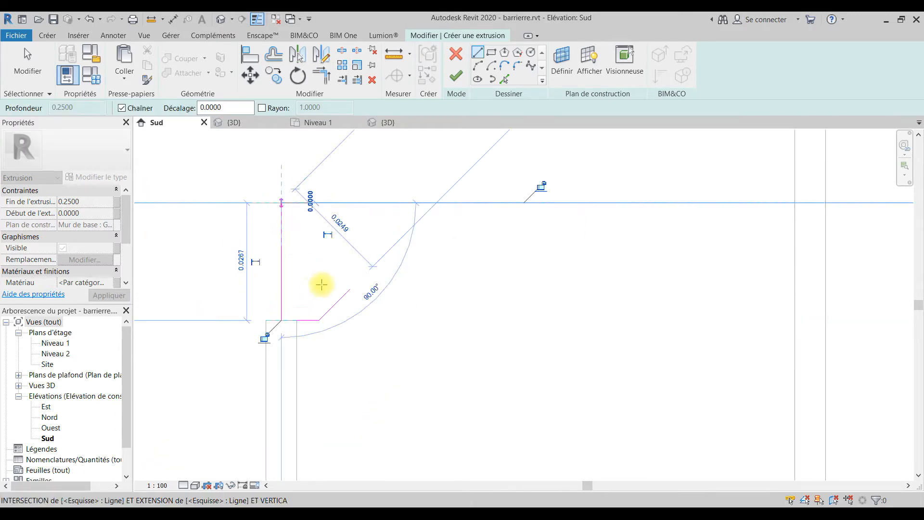
pyautogui.press('Escape')
pyautogui.click(349, 288)
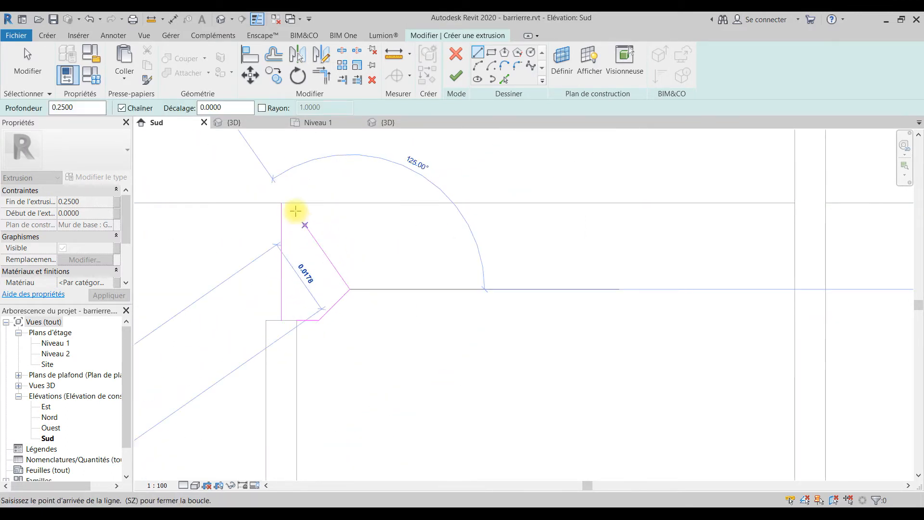
pyautogui.click(282, 205)
pyautogui.press('Escape')
pyautogui.scroll(-2, 440, 357)
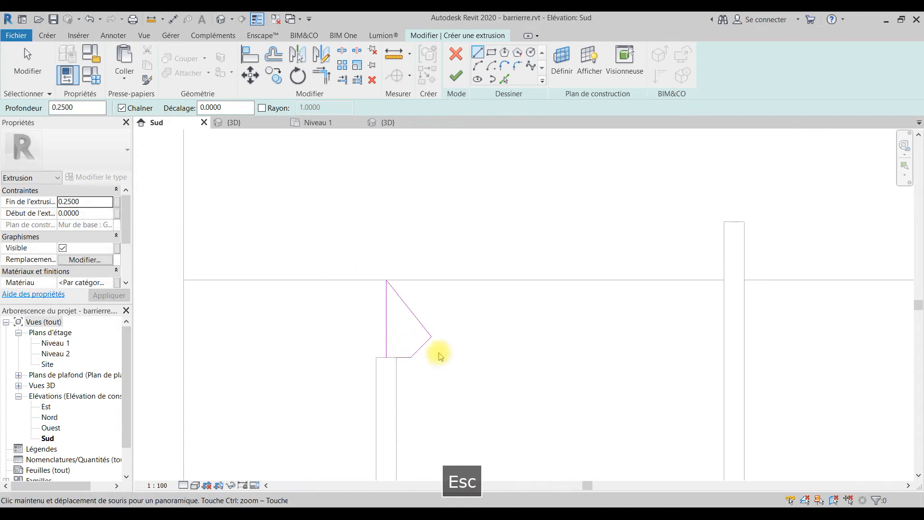
pyautogui.press('Escape')
pyautogui.scroll(1, 394, 341)
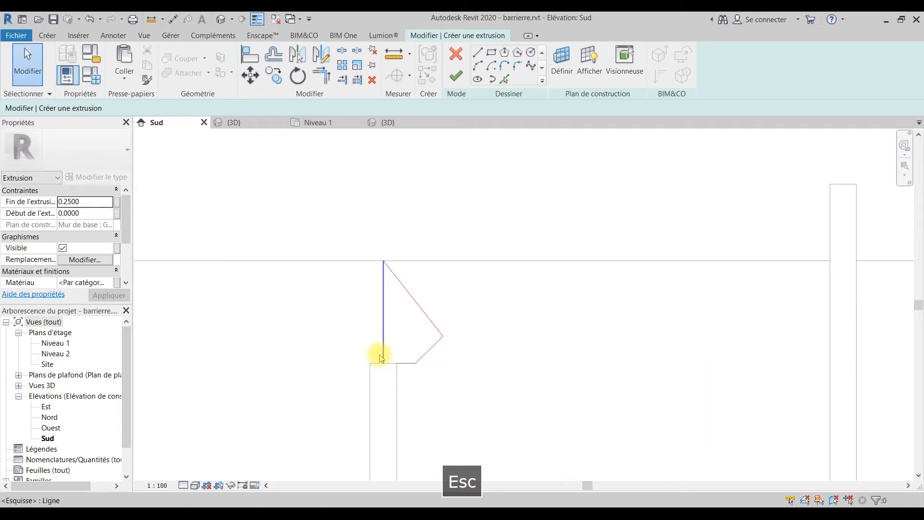
# Mirror the three outline segments about the vertical centre line and remove the centre line from the sketch.
pyautogui.moveTo(446, 295); pyautogui.dragTo(408, 371)
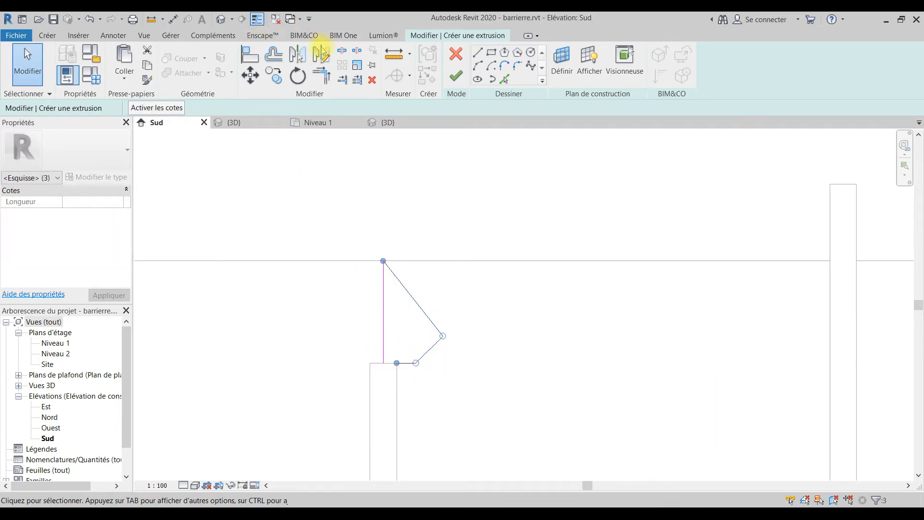
pyautogui.click(324, 55)
pyautogui.click(297, 53)
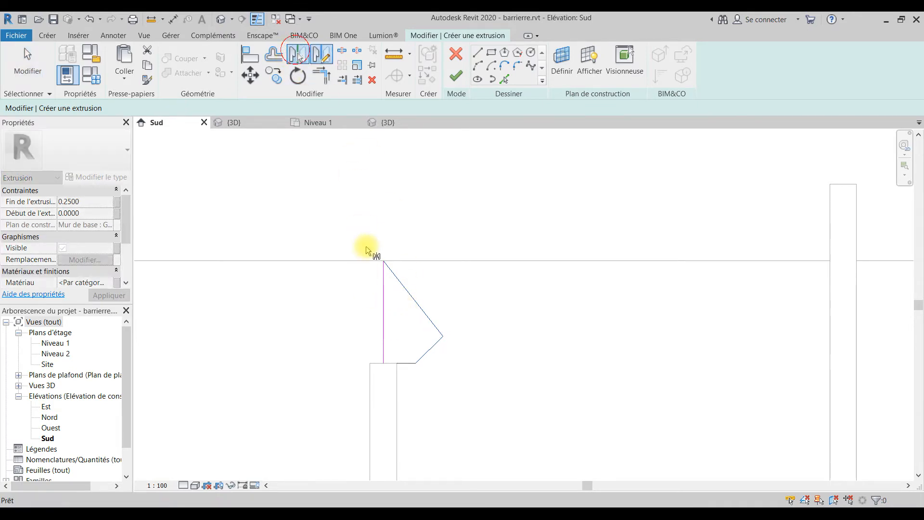
pyautogui.click(384, 313)
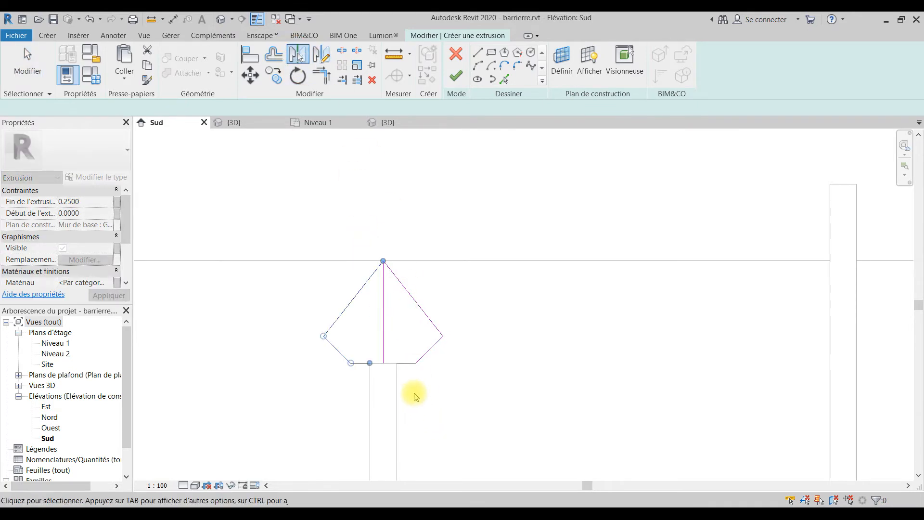
pyautogui.click(383, 319)
pyautogui.hotkey('ctrl', 'x')
pyautogui.scroll(-10, 420, 353)
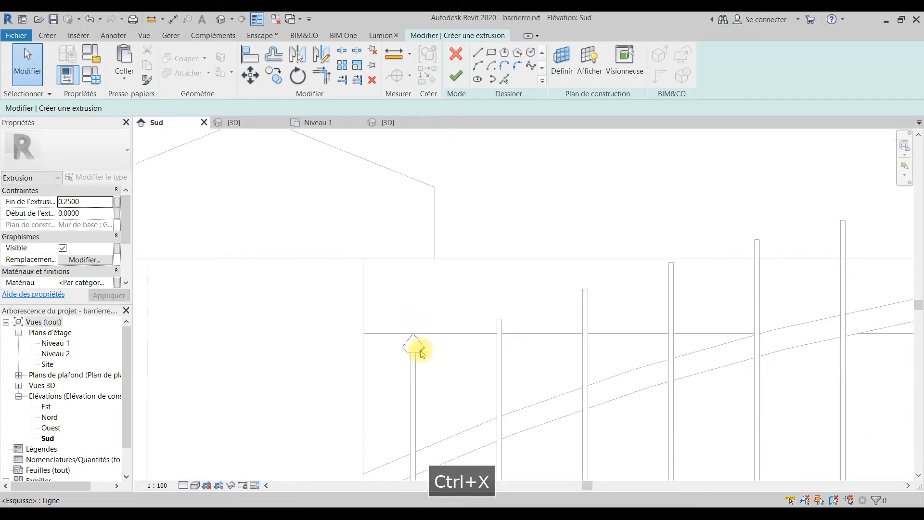
# Close the gap in the outline's base by extending its left segment across the bar's top, and finish the extrusion sketch.
pyautogui.scroll(5, 425, 376)
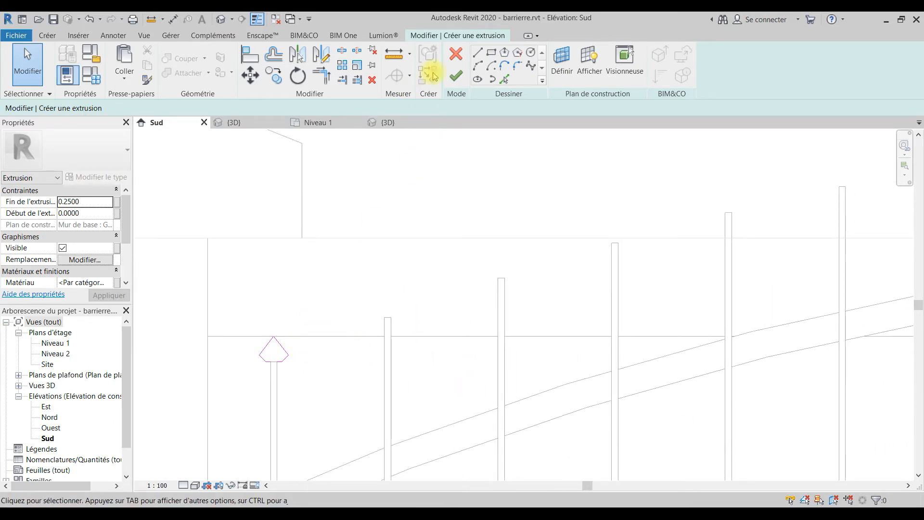
pyautogui.click(457, 76)
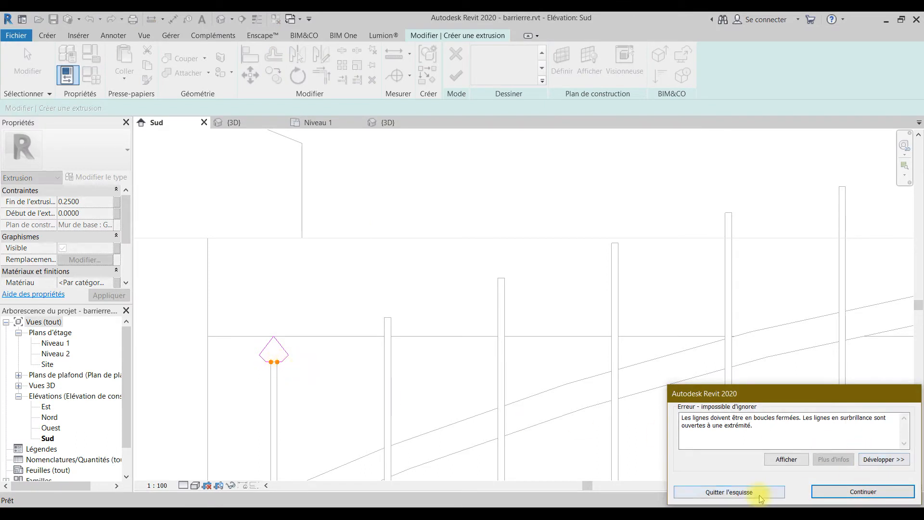
pyautogui.moveTo(844, 398); pyautogui.dragTo(828, 353)
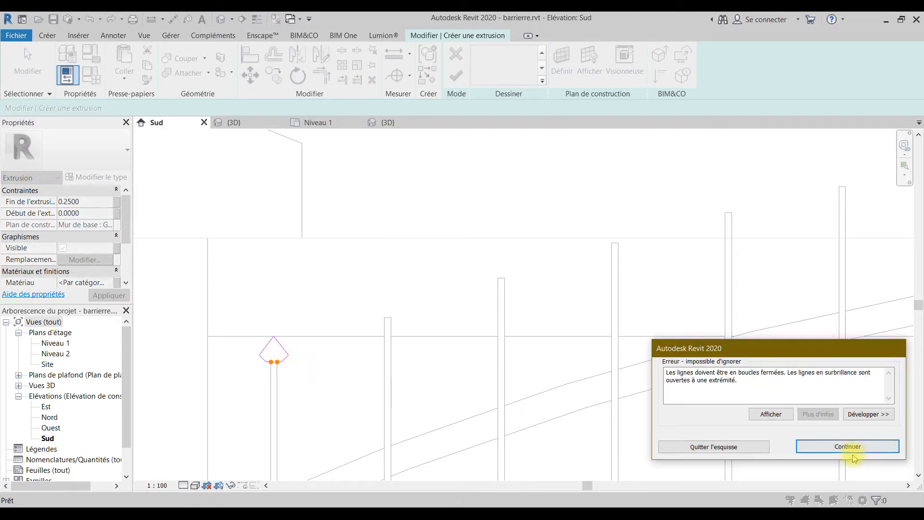
pyautogui.scroll(8, 270, 358)
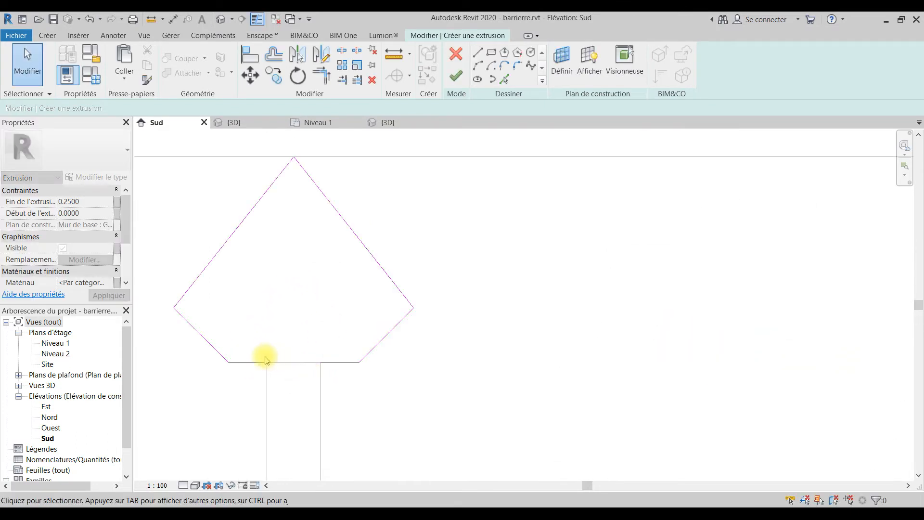
pyautogui.moveTo(266, 362)
pyautogui.mouseDown()
pyautogui.moveTo(331, 361)
pyautogui.moveTo(314, 371)
pyautogui.moveTo(320, 362)
pyautogui.mouseUp()
pyautogui.click(462, 80)
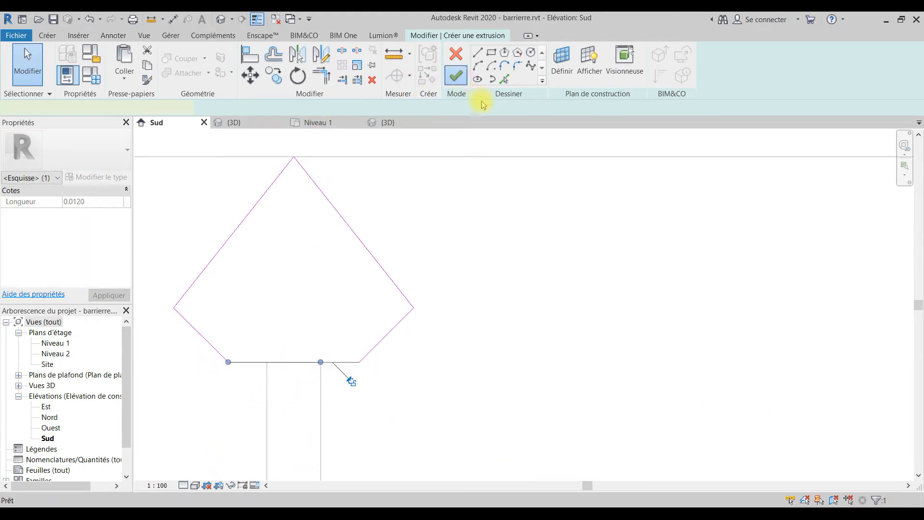
# Set the pointed tip's extrusion end to 0.01.
pyautogui.scroll(-3, 476, 247)
pyautogui.click(77, 201)
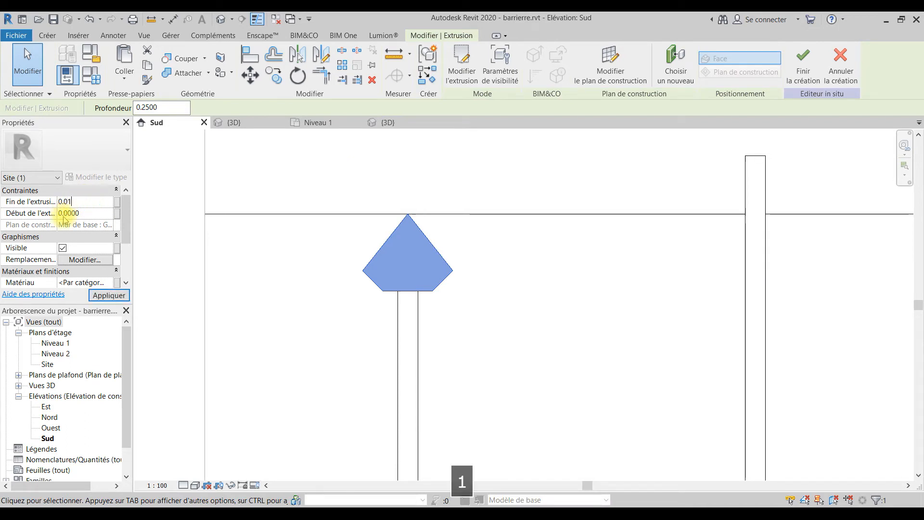
pyautogui.press('Return')
# Examine the extruded pointed tip on the first bar in the 3D view.
pyautogui.click(381, 124)
pyautogui.scroll(-1, 451, 318)
pyautogui.scroll(8, 408, 354)
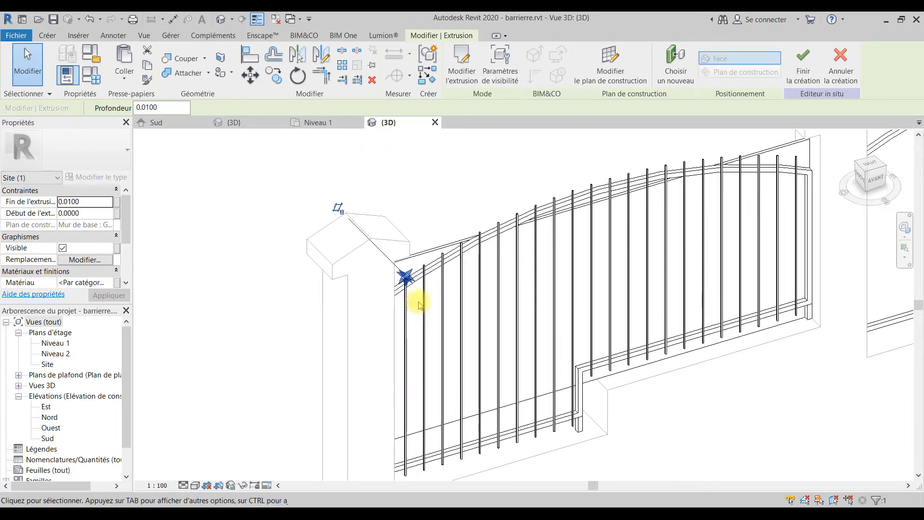
pyautogui.scroll(2, 369, 219)
pyautogui.press('Escape')
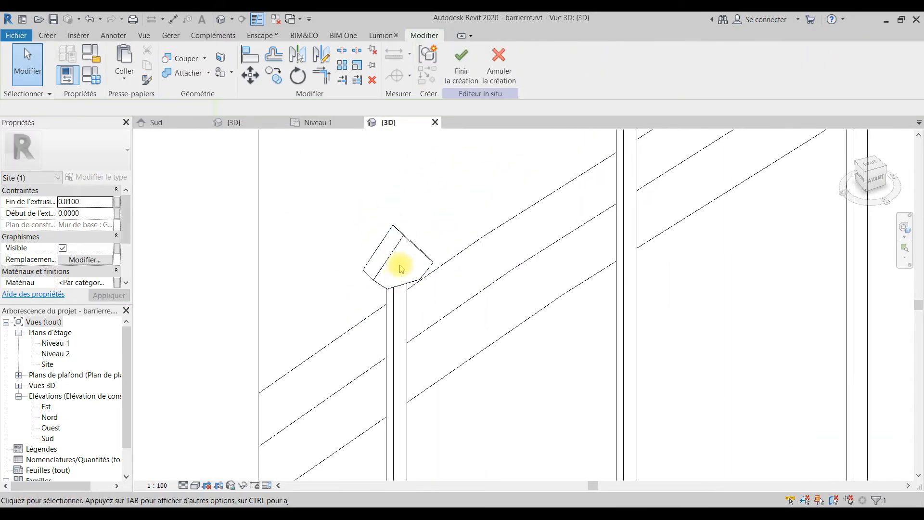
pyautogui.scroll(3, 458, 283)
pyautogui.scroll(-5, 425, 248)
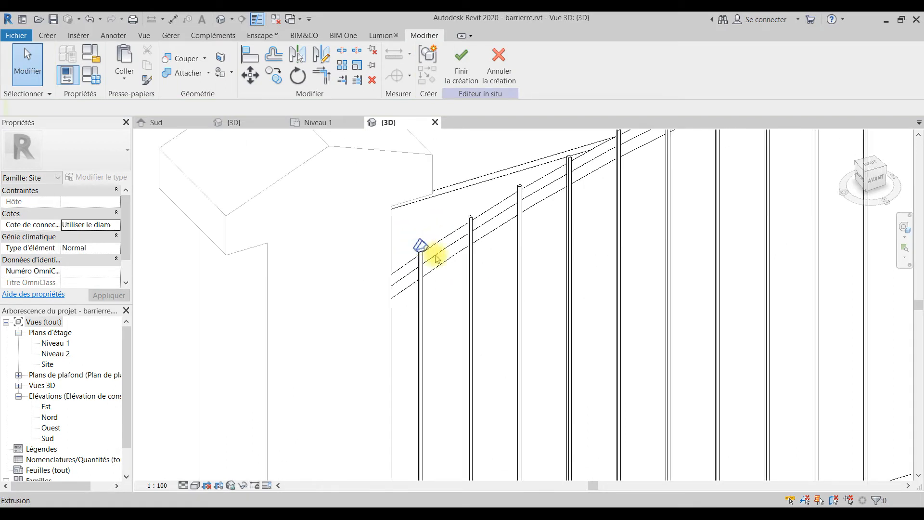
pyautogui.moveTo(605, 351); pyautogui.dragTo(573, 412, button='middle')
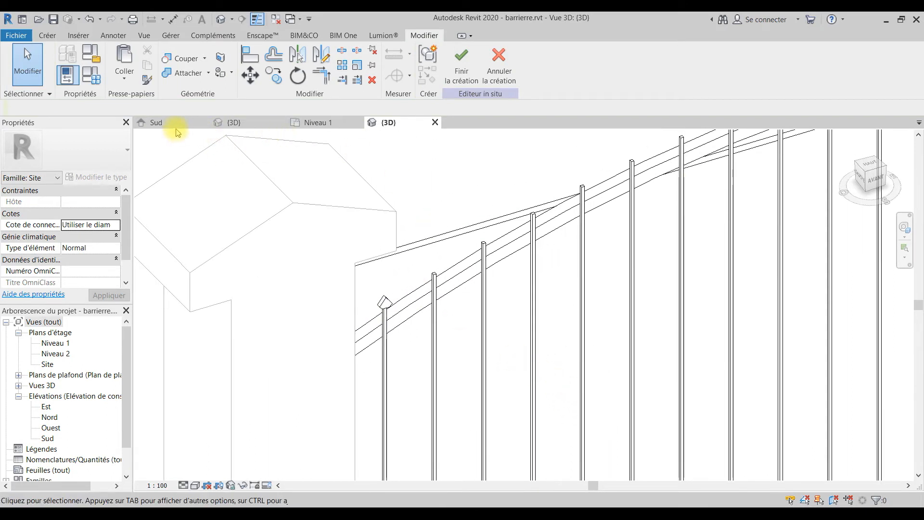
# In the south elevation, copy the pointed tip from its base midpoint onto the top midpoint of the second bar.
pyautogui.click(157, 122)
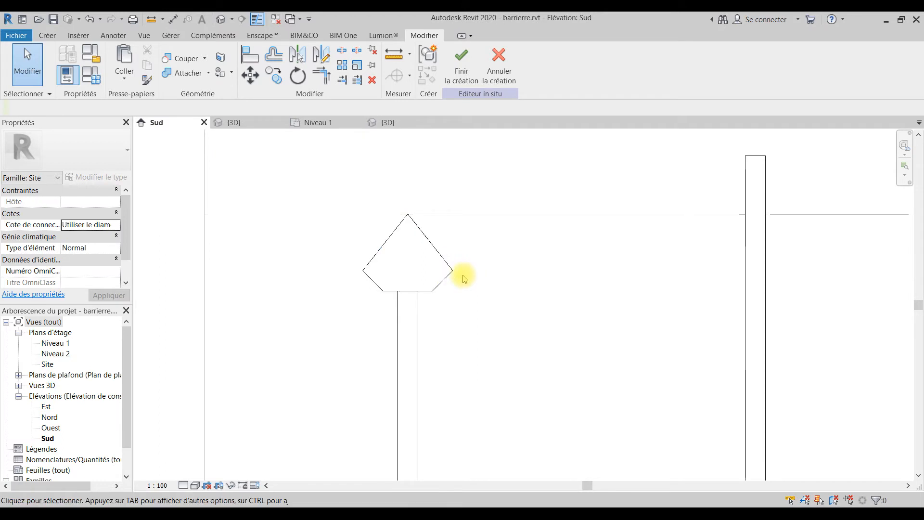
pyautogui.click(450, 266)
pyautogui.scroll(-3, 643, 219)
pyautogui.scroll(-3, 643, 222)
pyautogui.moveTo(547, 274); pyautogui.dragTo(295, 367, button='middle')
pyautogui.click(312, 346)
pyautogui.scroll(6, 311, 346)
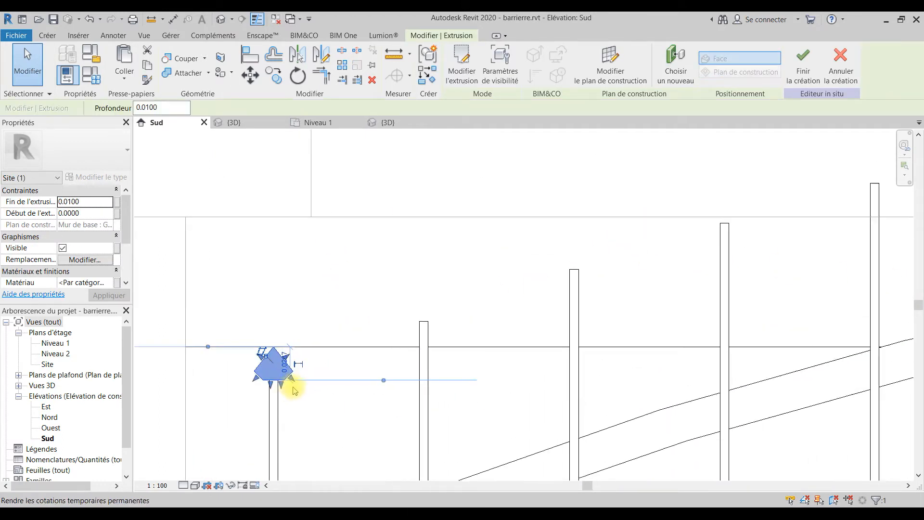
pyautogui.click(288, 370)
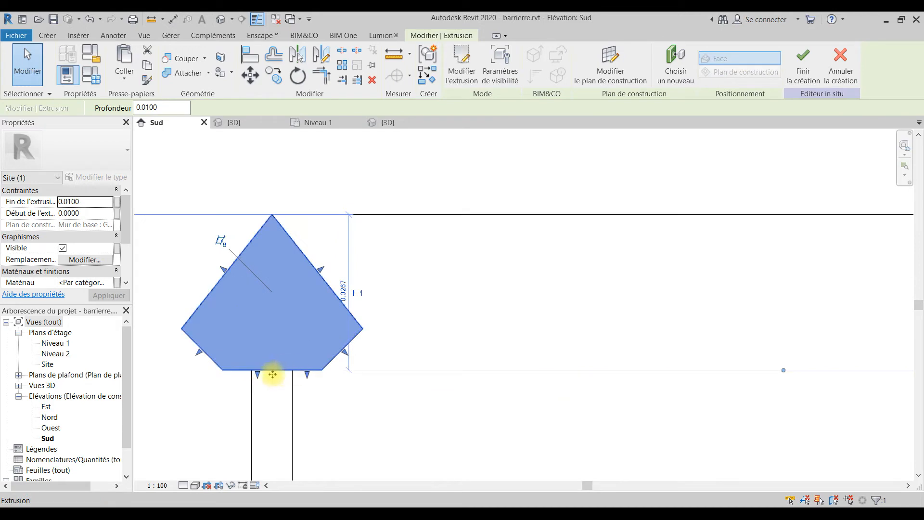
pyautogui.click(250, 75)
pyautogui.click(272, 370)
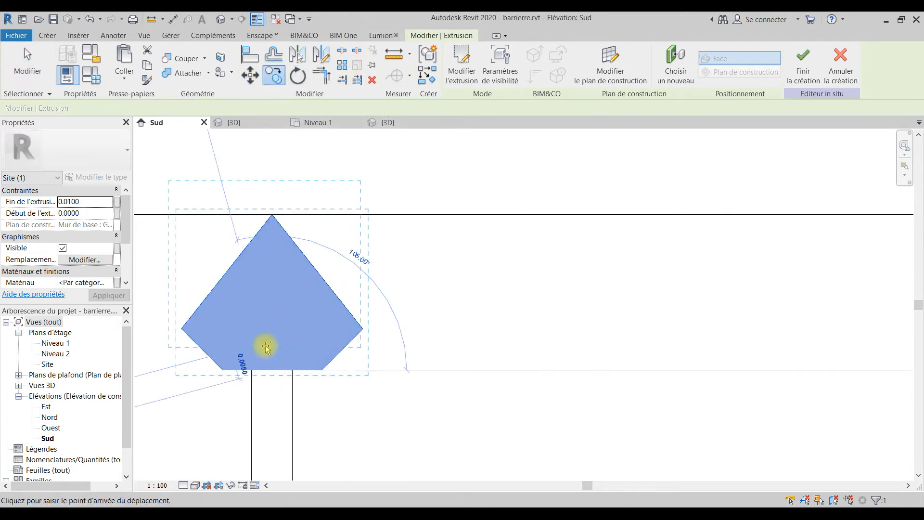
pyautogui.scroll(-5, 264, 347)
pyautogui.scroll(6, 428, 309)
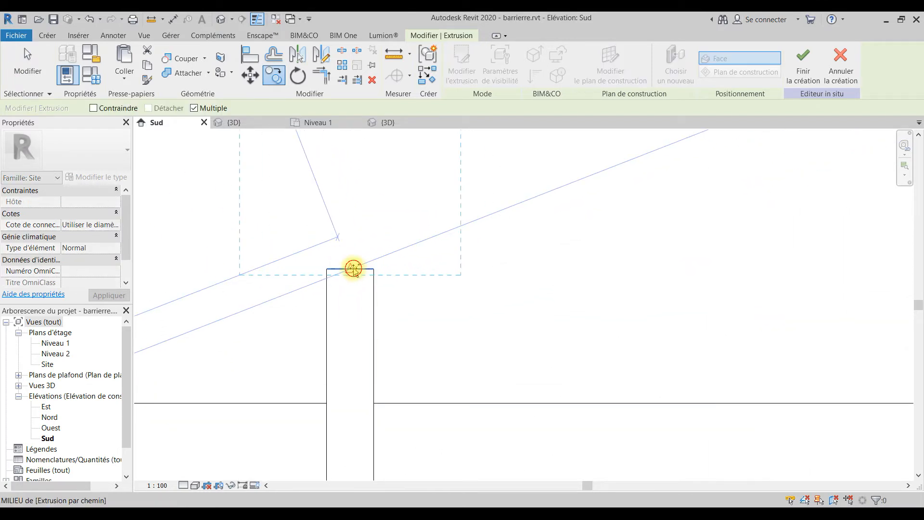
pyautogui.click(352, 269)
# Place further copies of the pointed tip on the top midpoints of the third, fourth and fifth bars.
pyautogui.scroll(-3, 352, 268)
pyautogui.moveTo(638, 162); pyautogui.dragTo(470, 291, button='middle')
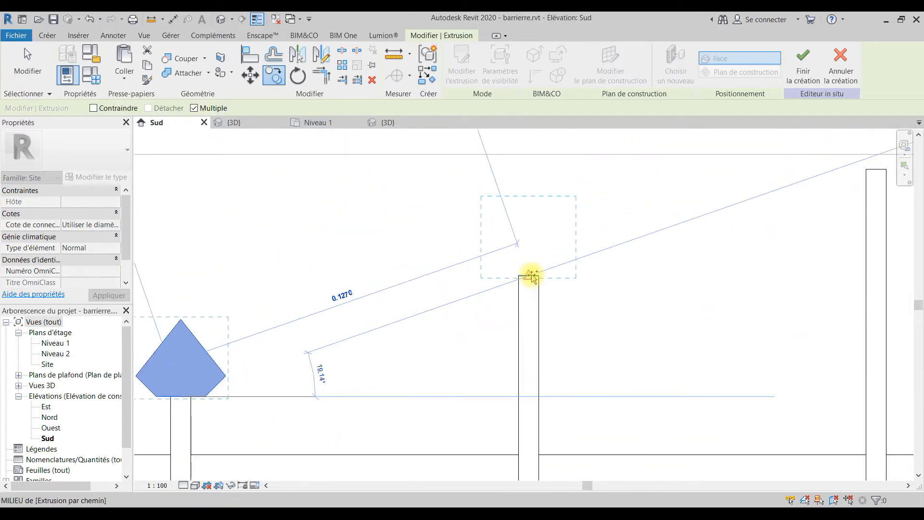
pyautogui.click(530, 272)
pyautogui.scroll(-3, 530, 273)
pyautogui.scroll(3, 679, 236)
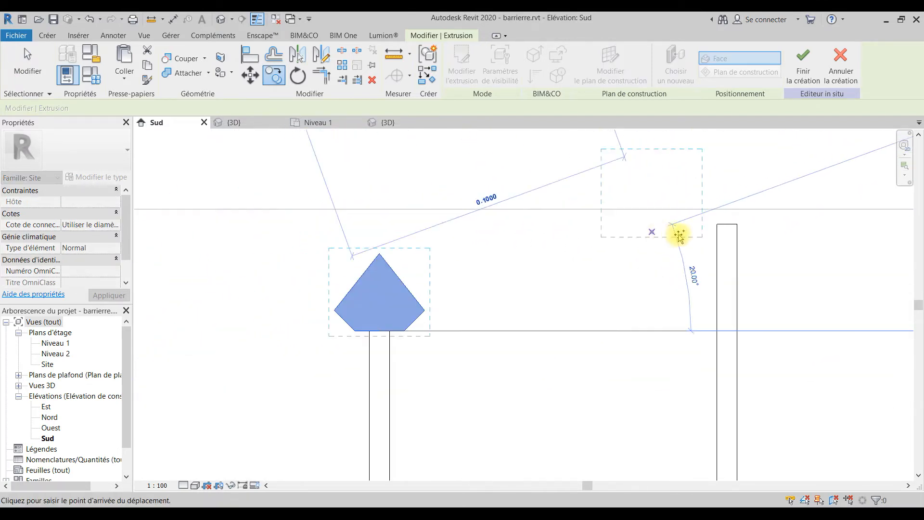
pyautogui.click(728, 224)
pyautogui.moveTo(728, 224); pyautogui.dragTo(277, 394, button='middle')
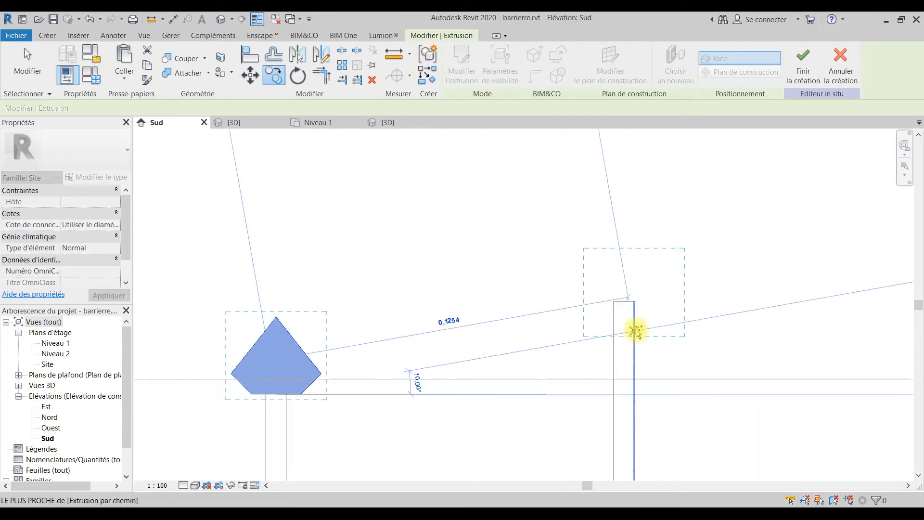
pyautogui.click(624, 300)
# Continue copying the pointed tip onto the tops of all remaining bars in the section and end the copy.
pyautogui.scroll(-3, 624, 300)
pyautogui.moveTo(758, 264); pyautogui.dragTo(541, 316, button='middle')
pyautogui.scroll(3, 541, 315)
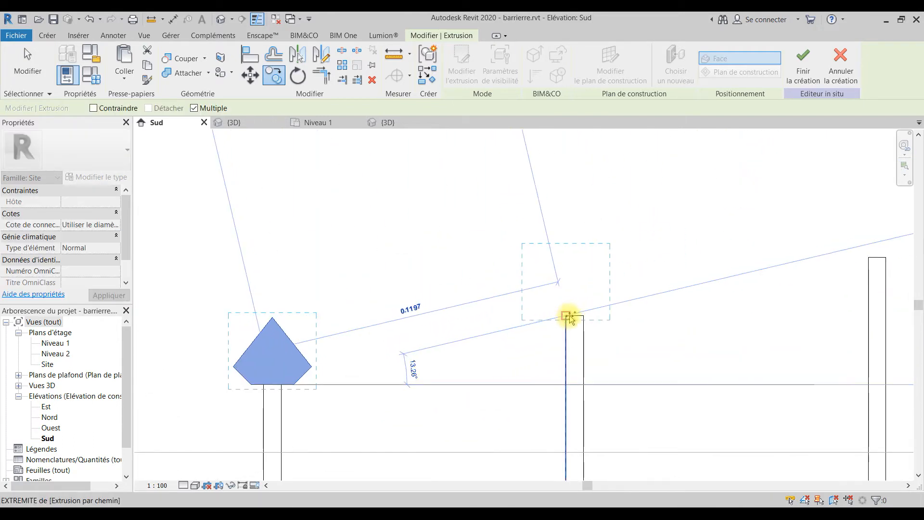
pyautogui.scroll(-3, 576, 315)
pyautogui.click(575, 308)
pyautogui.scroll(3, 732, 288)
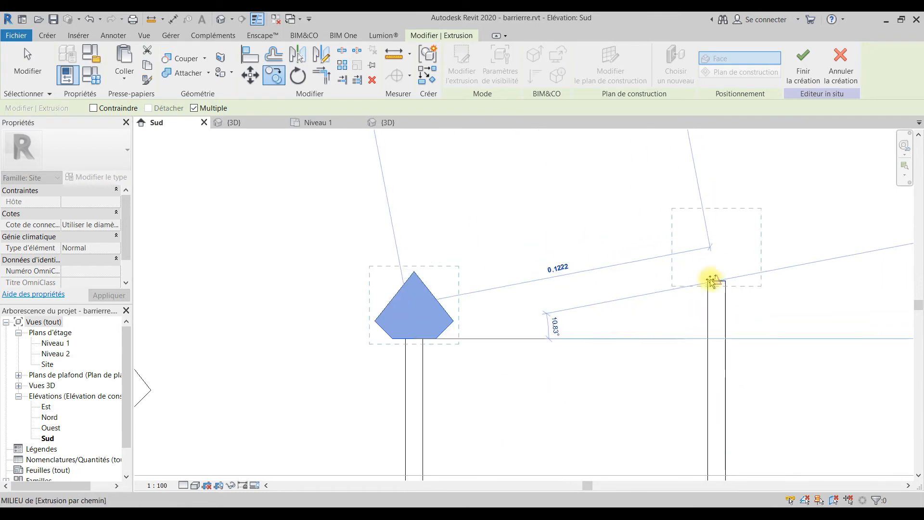
pyautogui.click(717, 281)
pyautogui.scroll(-4, 662, 289)
pyautogui.moveTo(678, 308); pyautogui.dragTo(385, 376, button='middle')
pyautogui.scroll(3, 433, 383)
pyautogui.scroll(2, 469, 376)
pyautogui.click(471, 350)
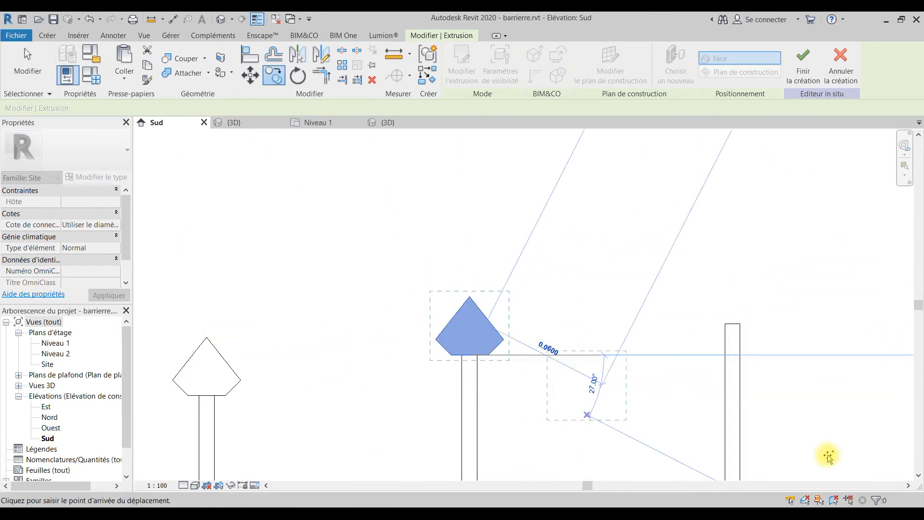
pyautogui.click(873, 499)
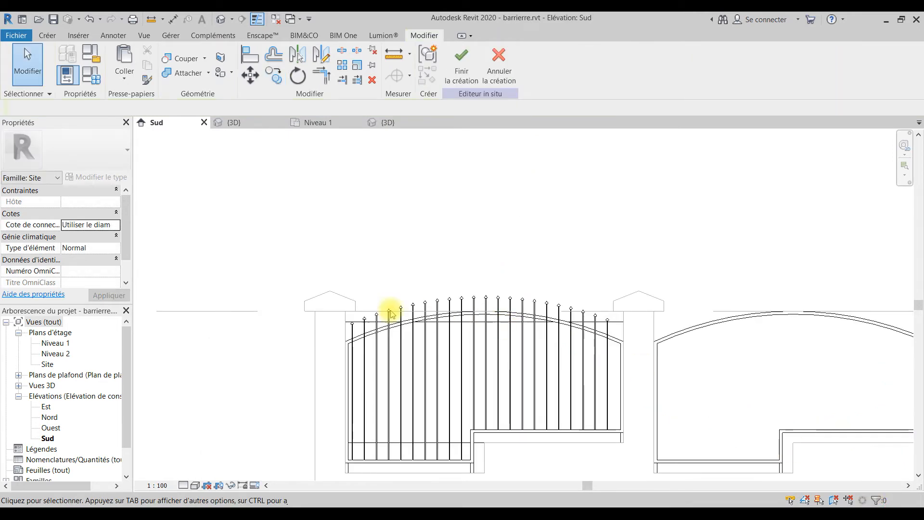
pyautogui.scroll(3, 419, 315)
pyautogui.scroll(-3, 552, 298)
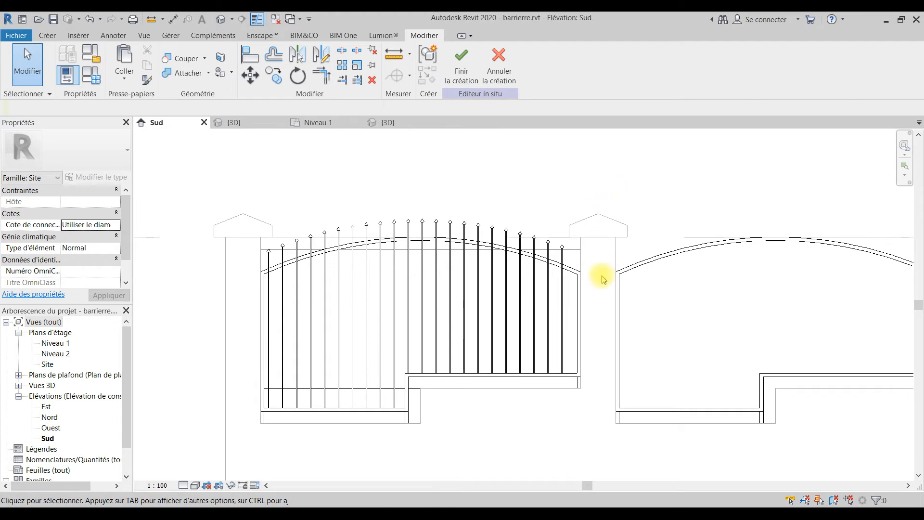
pyautogui.scroll(3, 565, 354)
pyautogui.scroll(-2, 569, 337)
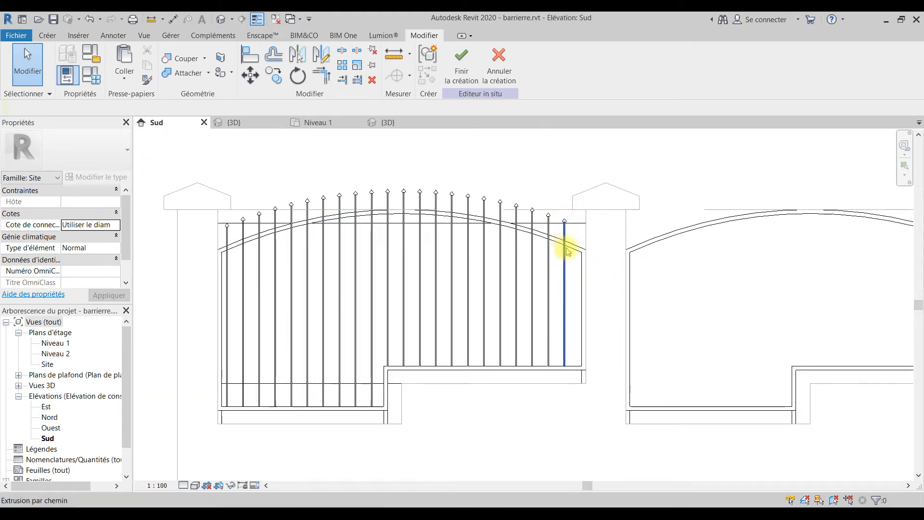
pyautogui.moveTo(606, 147); pyautogui.dragTo(247, 207)
pyautogui.scroll(3, 257, 207)
pyautogui.keyDown('ctrl'); pyautogui.moveTo(303, 178); pyautogui.dragTo(210, 236); pyautogui.keyUp('ctrl')
pyautogui.scroll(-2, 247, 230)
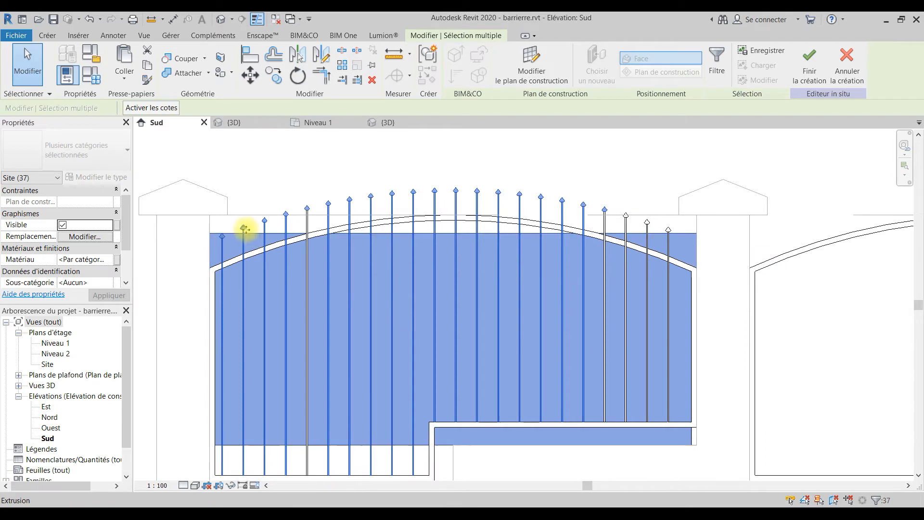
pyautogui.click(429, 136)
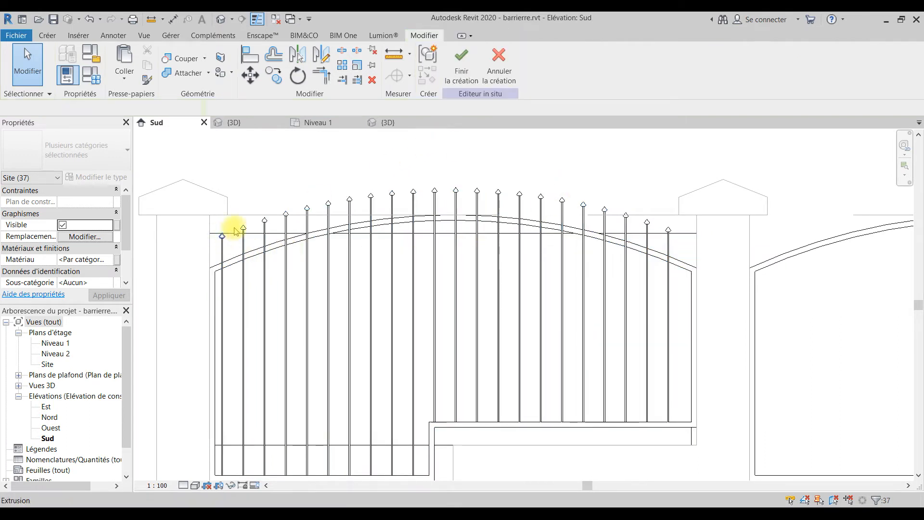
# Cut the large rectangular extrusion behind the bars of the first fence section.
pyautogui.click(214, 236)
pyautogui.hotkey('ctrl', 'x')
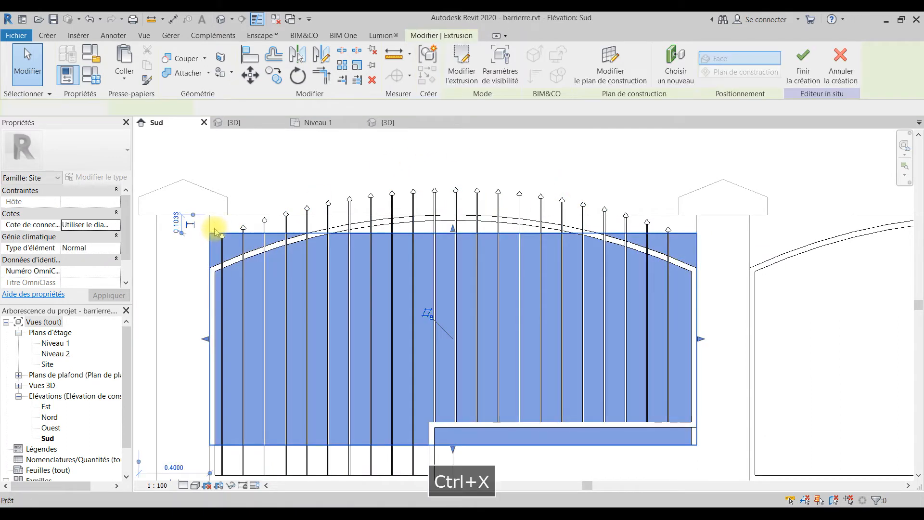
# Try to mirror a copy of all bars and tips about a vertical axis through the pillar between the two fence sections.
pyautogui.keyDown('ctrl'); pyautogui.moveTo(643, 148); pyautogui.dragTo(259, 218); pyautogui.keyUp('ctrl')
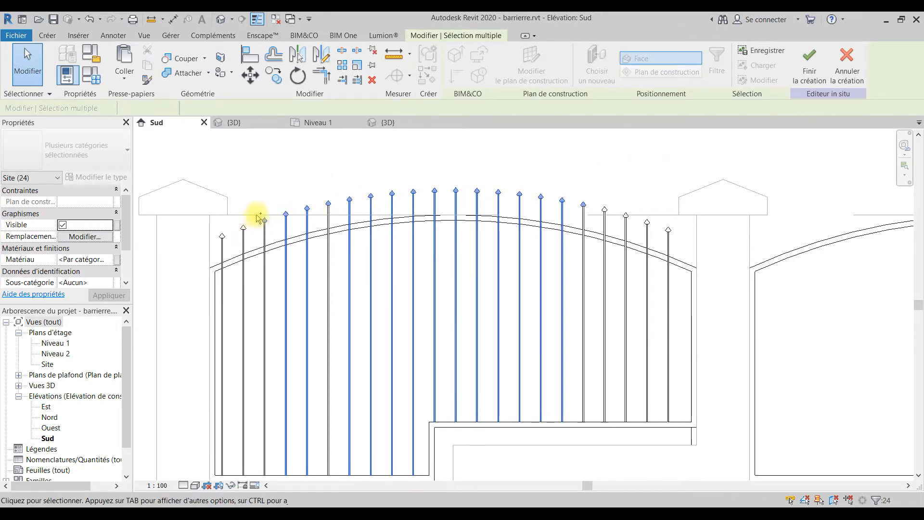
pyautogui.keyDown('ctrl'); pyautogui.click(329, 204); pyautogui.keyUp('ctrl')
pyautogui.keyDown('ctrl'); pyautogui.moveTo(268, 197); pyautogui.dragTo(216, 245); pyautogui.keyUp('ctrl')
pyautogui.keyDown('ctrl'); pyautogui.moveTo(674, 178); pyautogui.dragTo(584, 223); pyautogui.keyUp('ctrl')
pyautogui.keyDown('ctrl'); pyautogui.moveTo(680, 196); pyautogui.dragTo(646, 237); pyautogui.keyUp('ctrl')
pyautogui.scroll(-1, 446, 426)
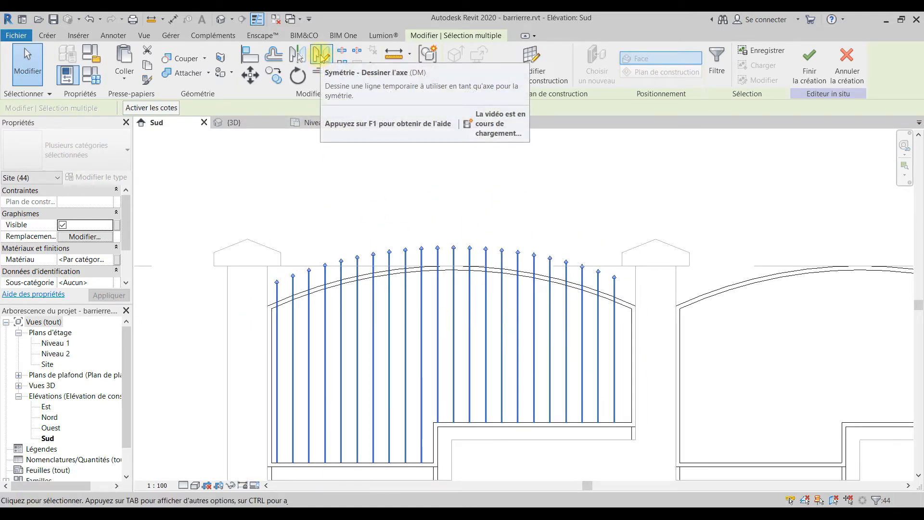
pyautogui.click(321, 55)
pyautogui.scroll(2, 666, 285)
pyautogui.click(647, 246)
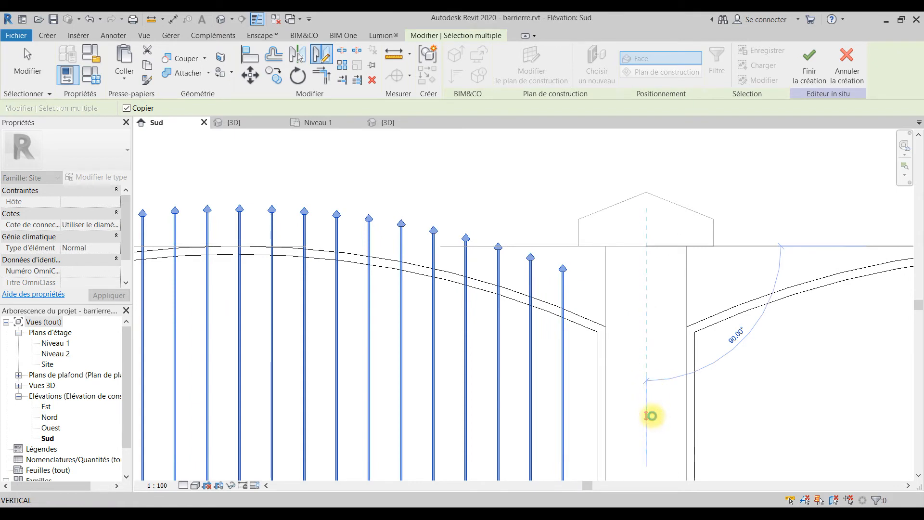
pyautogui.click(648, 417)
pyautogui.scroll(-3, 652, 415)
pyautogui.scroll(1, 592, 316)
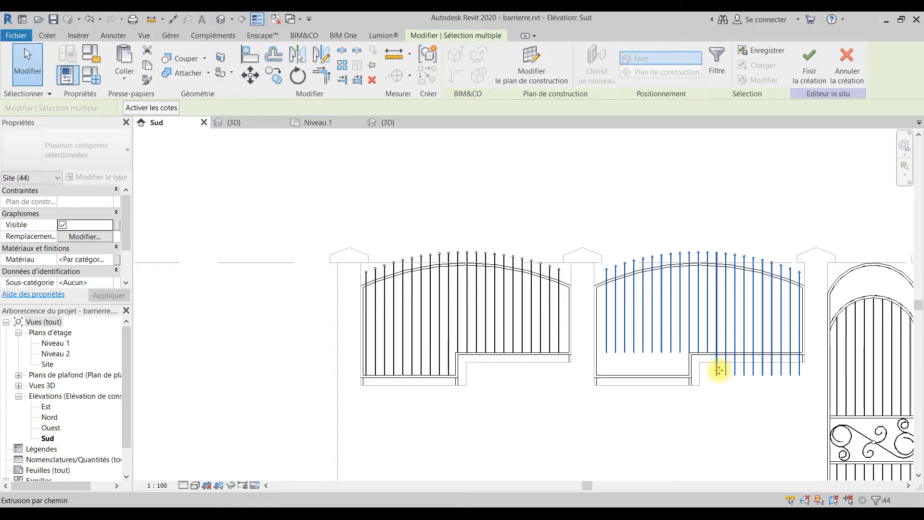
pyautogui.click(94, 23)
# Select all vertical bars and pointed tips of the first fence section, leaving its frame unselected.
pyautogui.scroll(4, 559, 267)
pyautogui.scroll(-5, 476, 261)
pyautogui.moveTo(477, 262); pyautogui.dragTo(522, 277, button='middle')
pyautogui.scroll(3, 515, 278)
pyautogui.moveTo(608, 219); pyautogui.dragTo(488, 269)
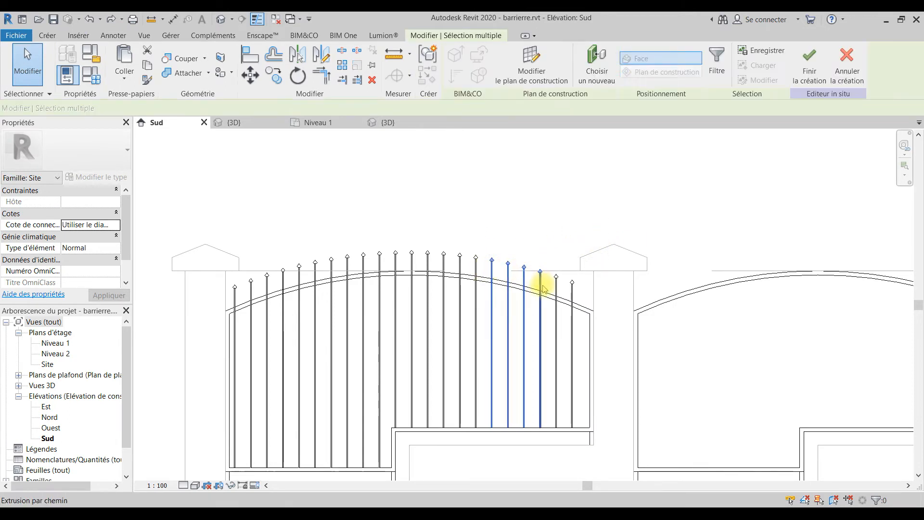
pyautogui.scroll(3, 542, 284)
pyautogui.keyDown('ctrl'); pyautogui.moveTo(652, 212); pyautogui.dragTo(504, 284); pyautogui.keyUp('ctrl')
pyautogui.scroll(-1, 508, 282)
pyautogui.moveTo(520, 276); pyautogui.dragTo(811, 287, button='middle')
pyautogui.keyDown('ctrl'); pyautogui.moveTo(732, 183); pyautogui.dragTo(487, 255); pyautogui.keyUp('ctrl')
pyautogui.moveTo(502, 268); pyautogui.dragTo(598, 262, button='middle')
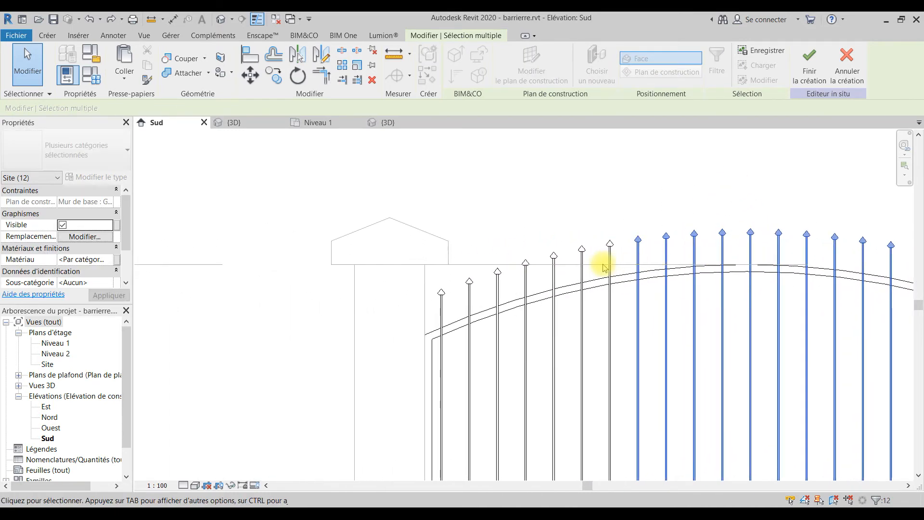
pyautogui.scroll(2, 623, 190)
pyautogui.keyDown('ctrl'); pyautogui.moveTo(624, 189); pyautogui.dragTo(457, 275); pyautogui.keyUp('ctrl')
pyautogui.keyDown('ctrl'); pyautogui.moveTo(456, 242); pyautogui.dragTo(341, 314); pyautogui.keyUp('ctrl')
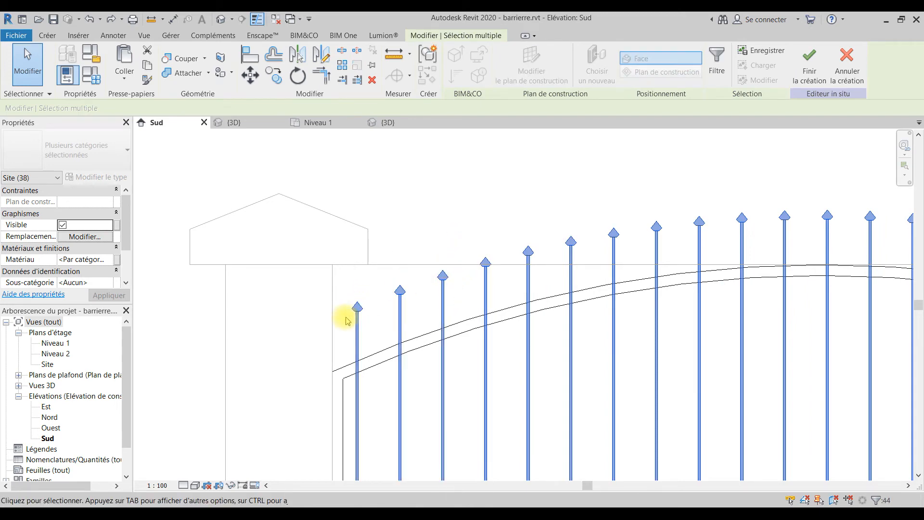
pyautogui.scroll(-4, 343, 314)
pyautogui.scroll(2, 486, 419)
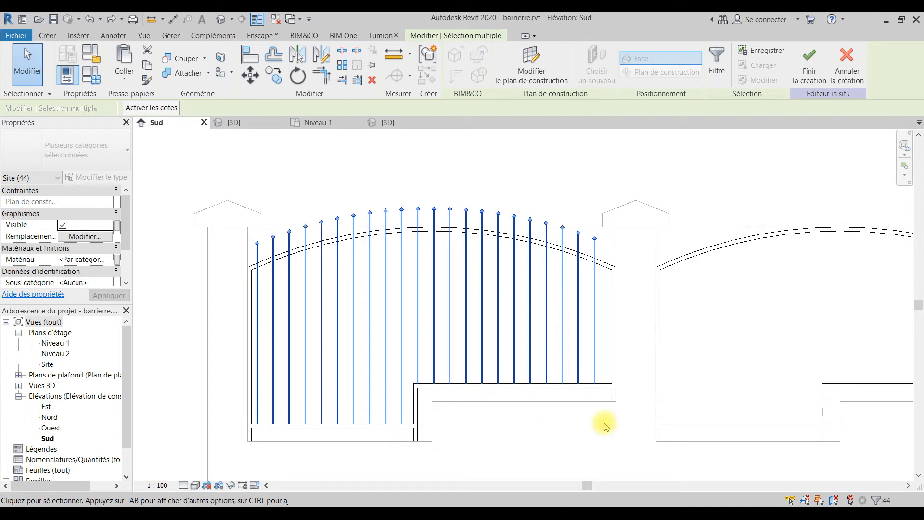
# Copy the selected bars and pointed tips into the adjacent fence section, using the step in the lower frame as reference, and end the copy.
pyautogui.moveTo(667, 414); pyautogui.dragTo(553, 367, button='middle')
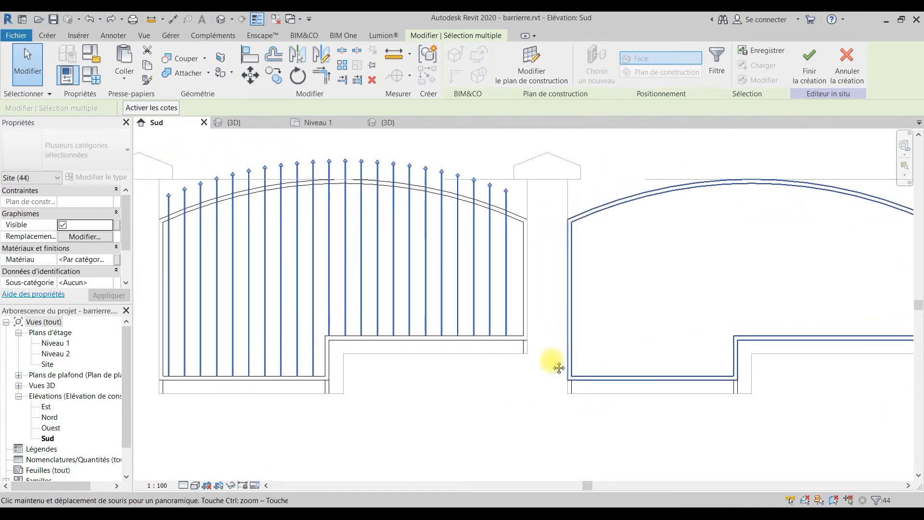
pyautogui.scroll(5, 344, 346)
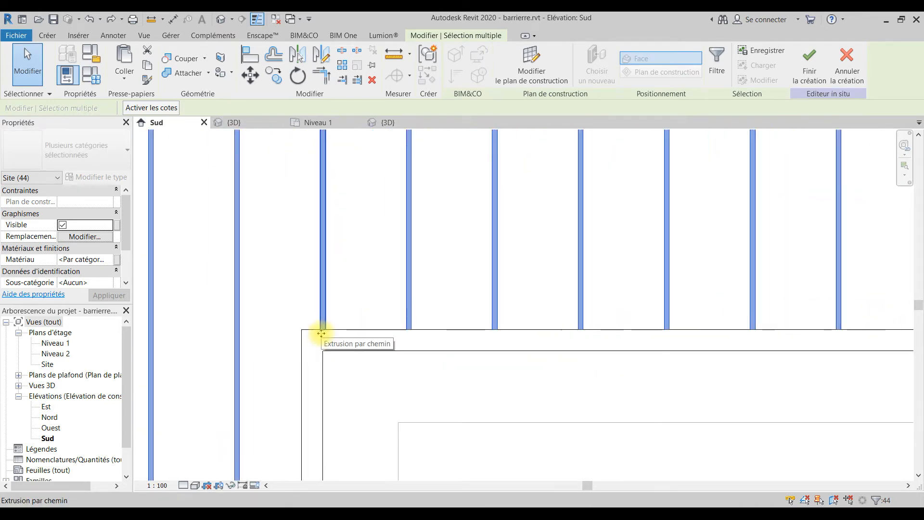
pyautogui.click(266, 75)
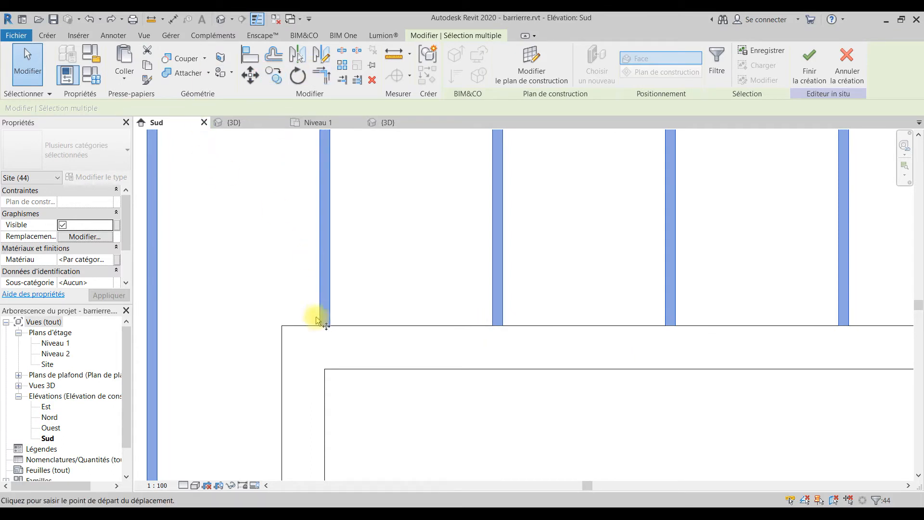
pyautogui.scroll(3, 326, 336)
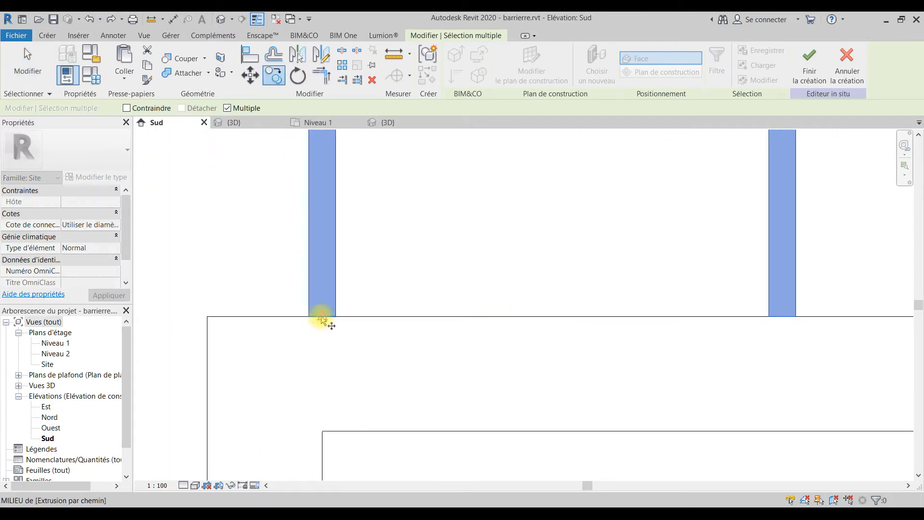
pyautogui.click(322, 317)
pyautogui.scroll(-5, 324, 320)
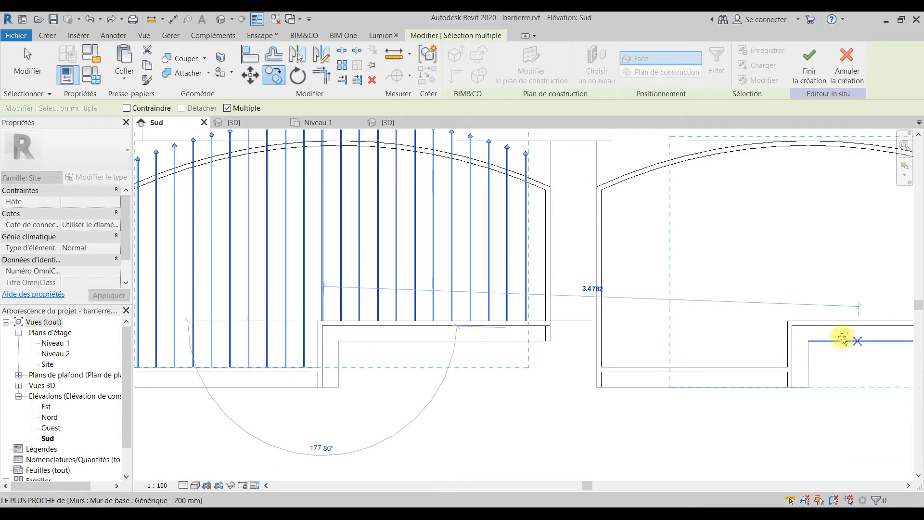
pyautogui.scroll(4, 762, 305)
pyautogui.scroll(4, 762, 304)
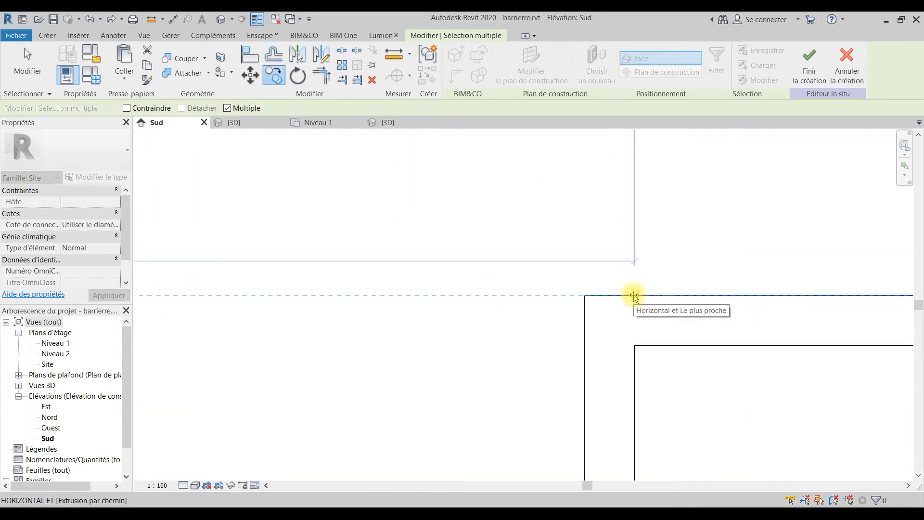
pyautogui.scroll(2, 635, 296)
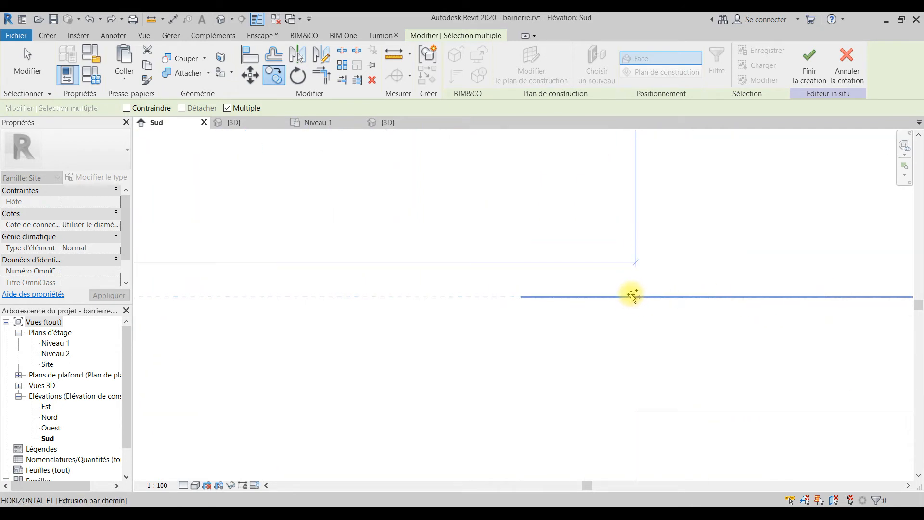
pyautogui.click(642, 364)
pyautogui.scroll(-6, 643, 364)
pyautogui.press('Escape')
pyautogui.press('Escape')
# Examine the second fence section's bars and the open arched bands above the bars of the small gate and double gate.
pyautogui.scroll(-2, 635, 378)
pyautogui.moveTo(635, 380); pyautogui.dragTo(398, 328, button='middle')
pyautogui.scroll(-2, 400, 331)
pyautogui.moveTo(482, 318); pyautogui.dragTo(509, 343, button='middle')
pyautogui.scroll(1, 440, 288)
pyautogui.scroll(3, 588, 319)
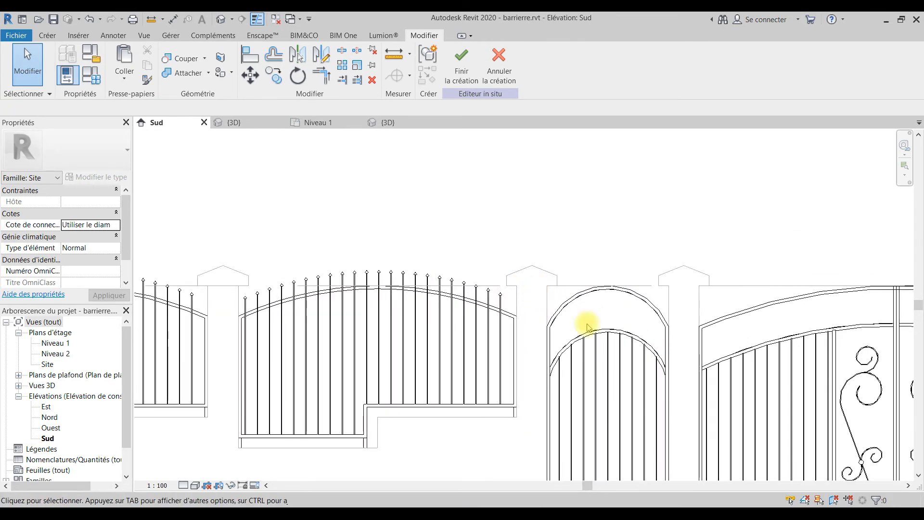
pyautogui.click(561, 383)
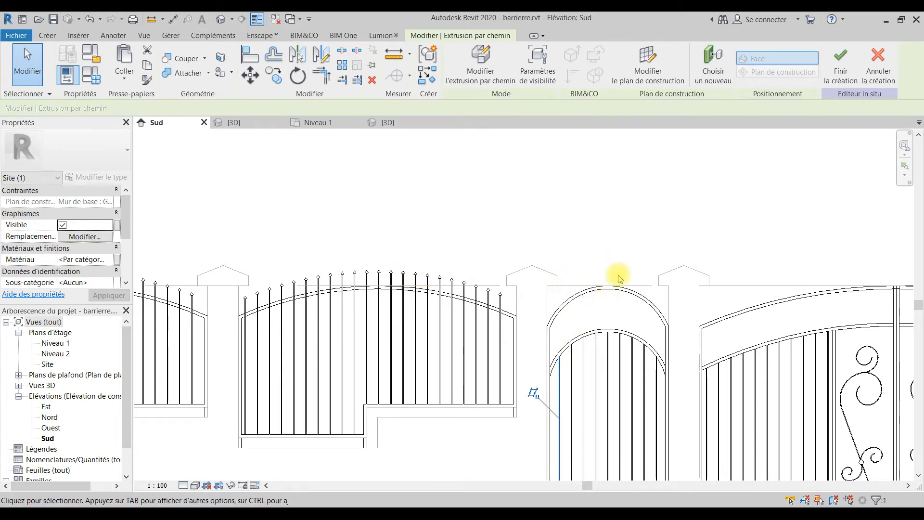
pyautogui.scroll(-1, 664, 306)
pyautogui.scroll(-2, 663, 307)
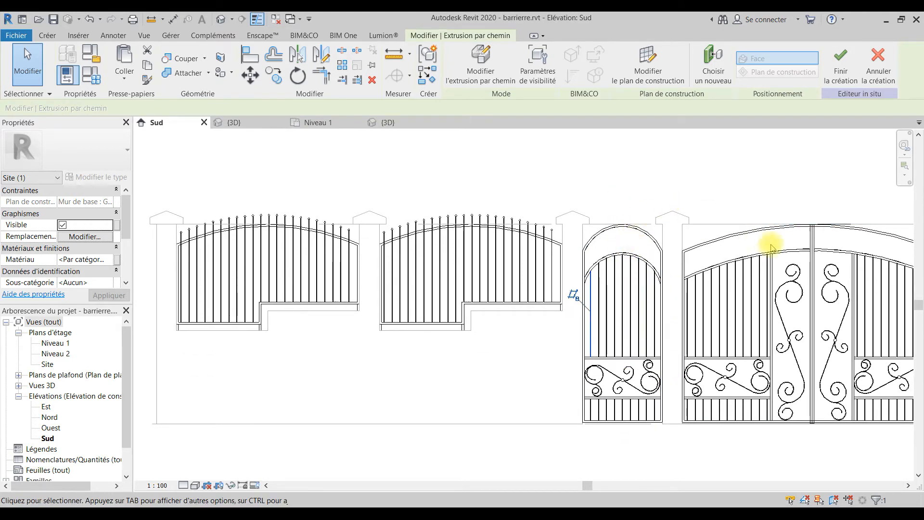
pyautogui.scroll(2, 673, 252)
pyautogui.scroll(2, 467, 252)
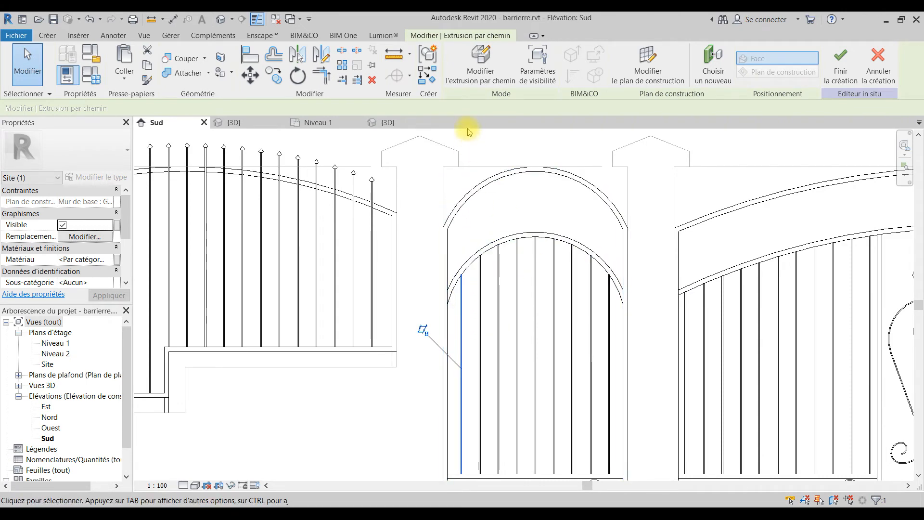
pyautogui.scroll(-2, 598, 212)
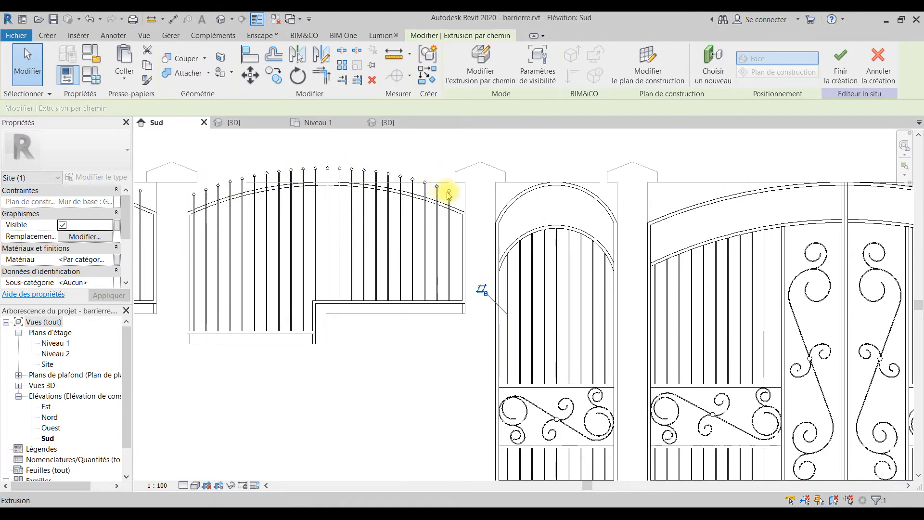
pyautogui.scroll(2, 489, 196)
pyautogui.scroll(-2, 489, 196)
pyautogui.moveTo(825, 313); pyautogui.dragTo(572, 305, button='middle')
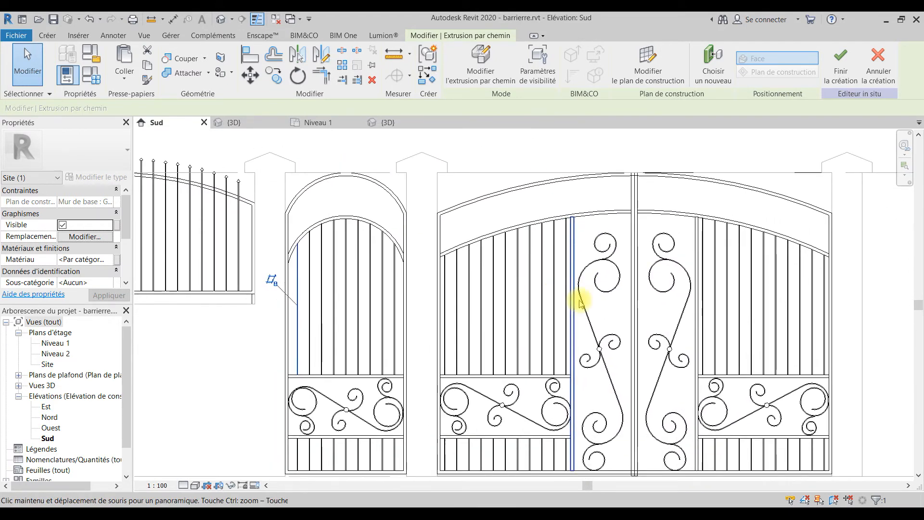
pyautogui.click(874, 500)
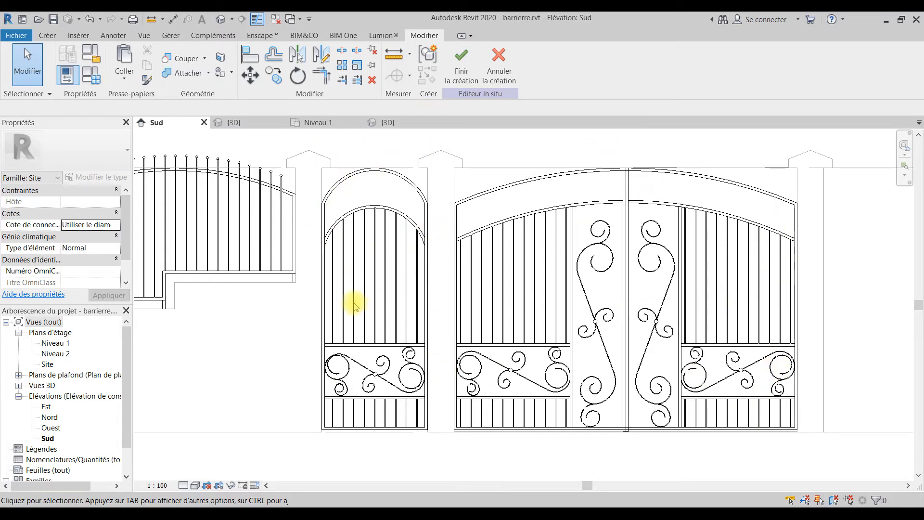
# Copy a short lower bar of the small gate onto the rail above its scrollwork, between two tall bars, and end the copy.
pyautogui.scroll(2, 340, 337)
pyautogui.moveTo(357, 337); pyautogui.dragTo(320, 439, button='middle')
pyautogui.scroll(3, 305, 381)
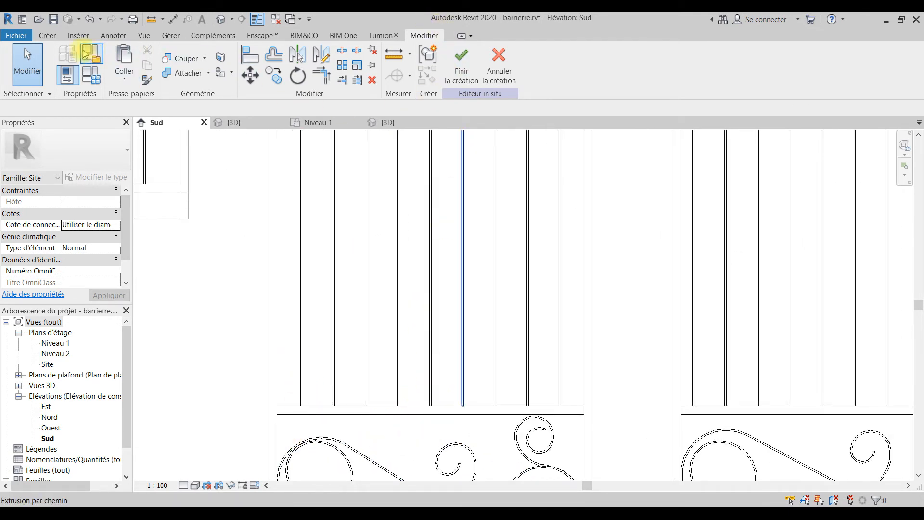
pyautogui.scroll(-3, 288, 180)
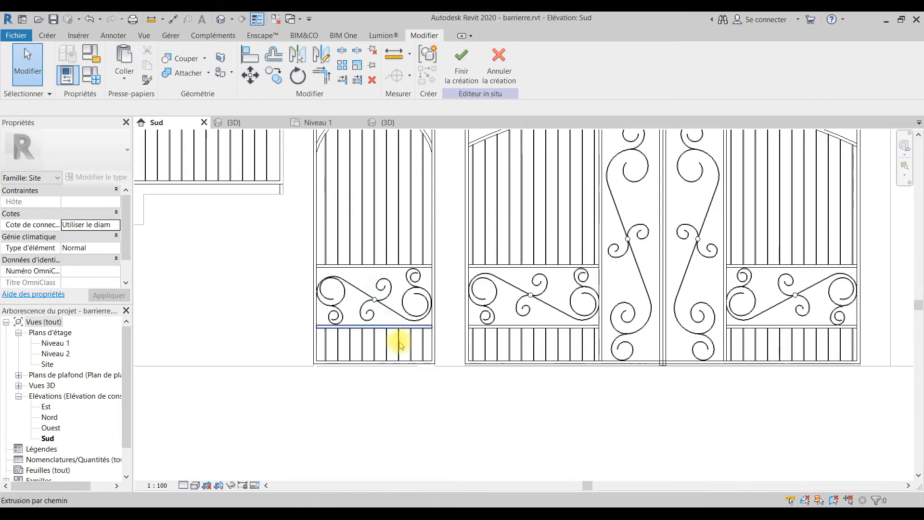
pyautogui.scroll(4, 421, 347)
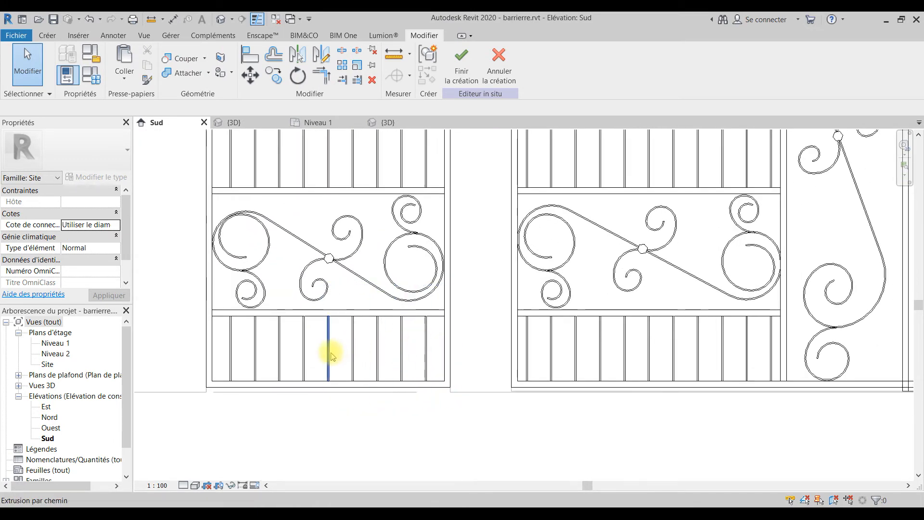
pyautogui.click(352, 295)
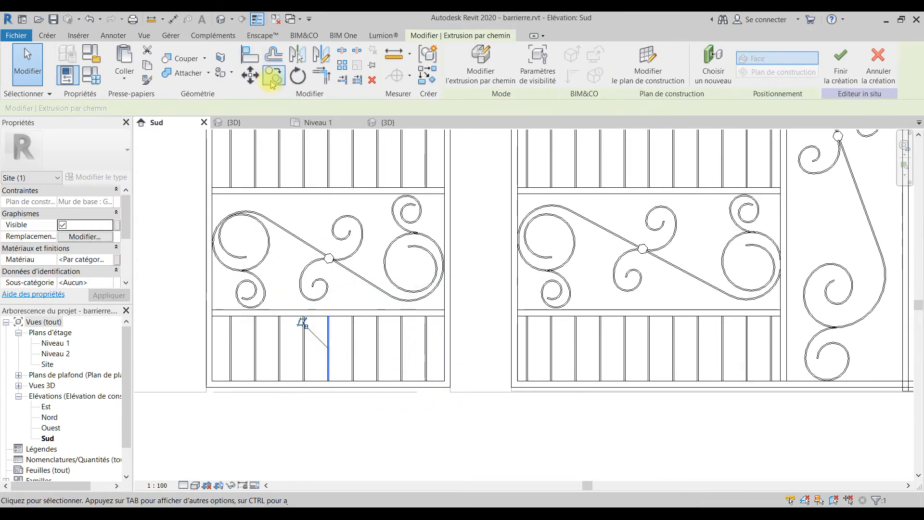
pyautogui.scroll(5, 334, 382)
pyautogui.press('c')
pyautogui.press('o')
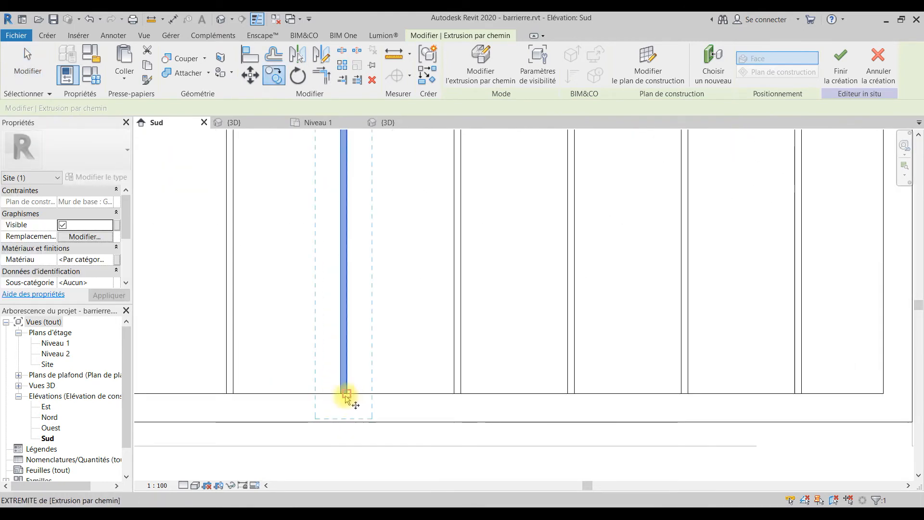
pyautogui.click(343, 393)
pyautogui.scroll(-4, 340, 372)
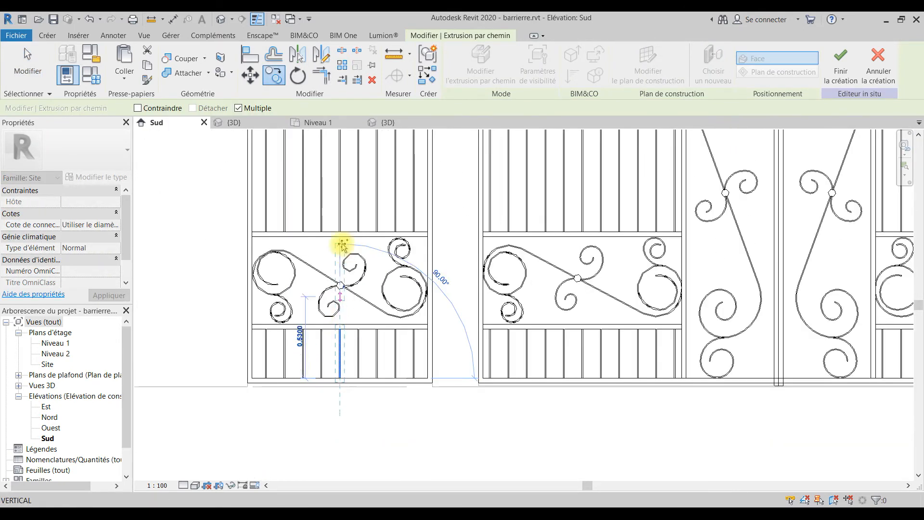
pyautogui.scroll(4, 322, 311)
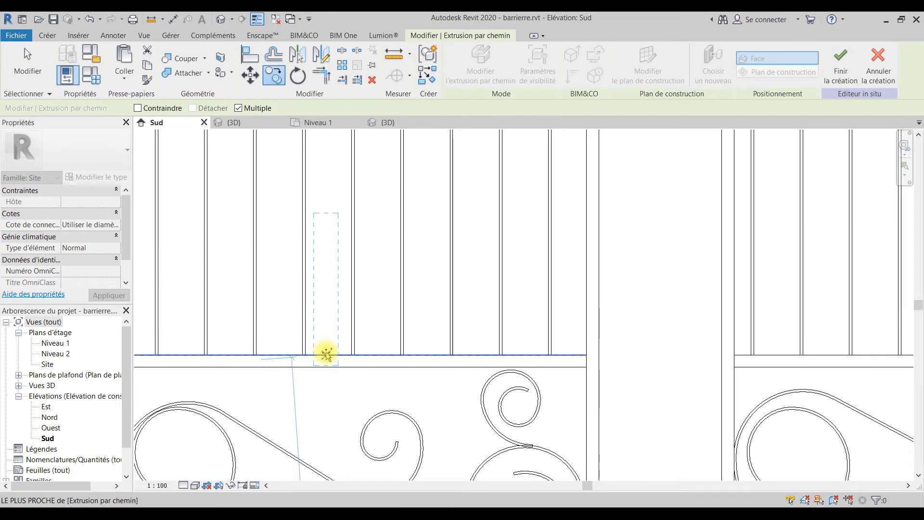
pyautogui.click(326, 355)
pyautogui.press('Escape')
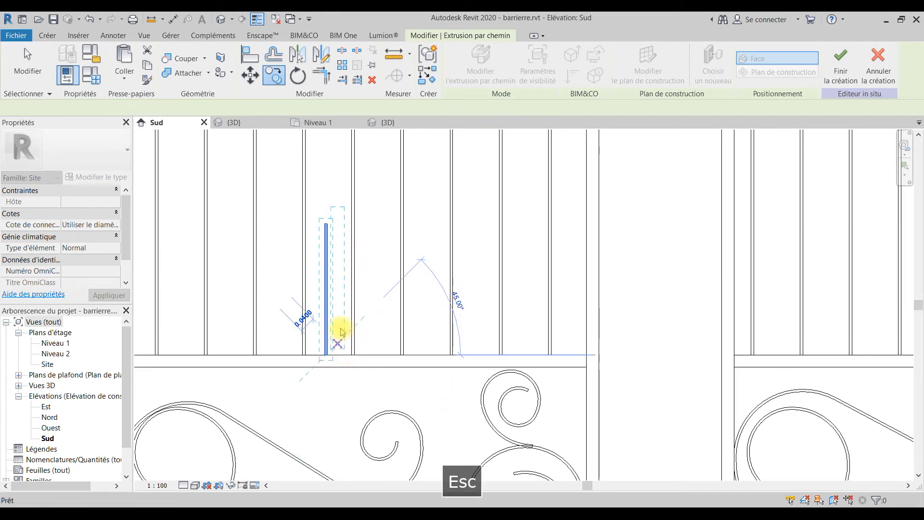
# Check the copied short bar's length and the height above the small gate's inner arch with temporary model lines, leaving no line.
pyautogui.moveTo(326, 276); pyautogui.dragTo(355, 388, button='middle')
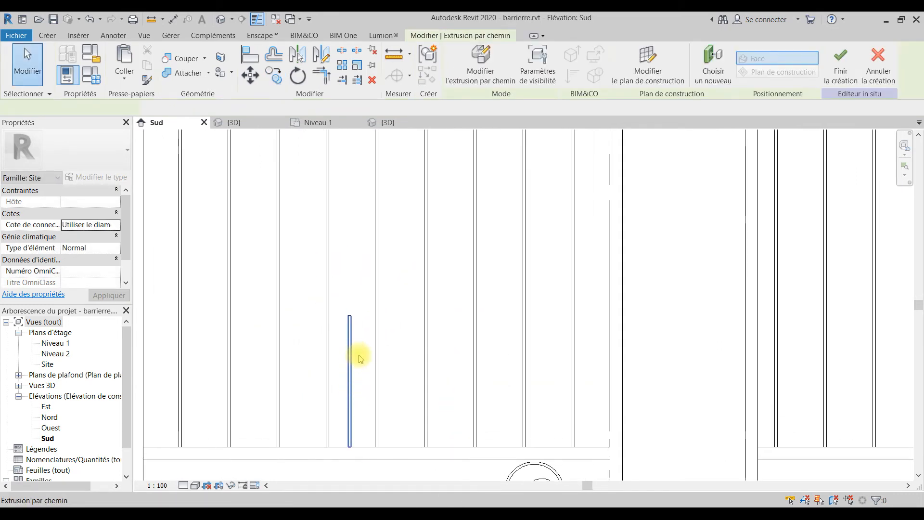
pyautogui.click(351, 349)
pyautogui.scroll(-3, 352, 354)
pyautogui.moveTo(354, 352); pyautogui.dragTo(330, 417, button='middle')
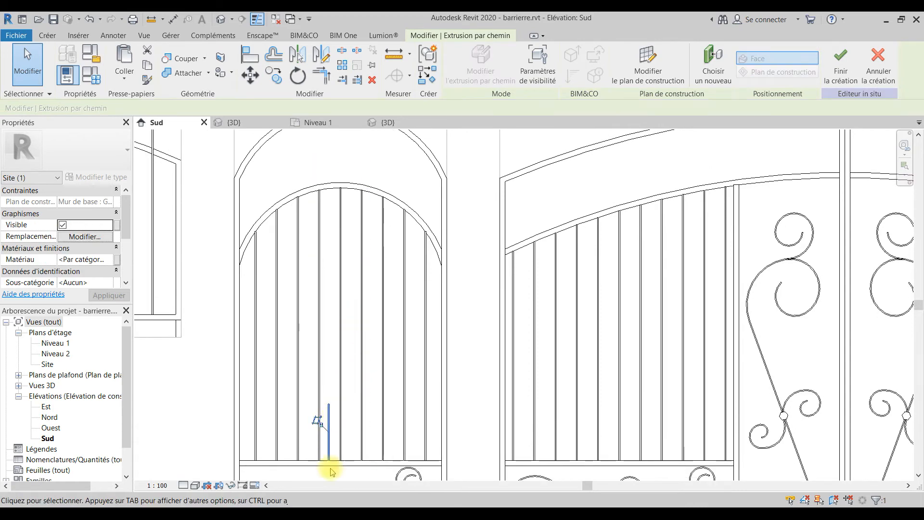
pyautogui.scroll(2, 325, 457)
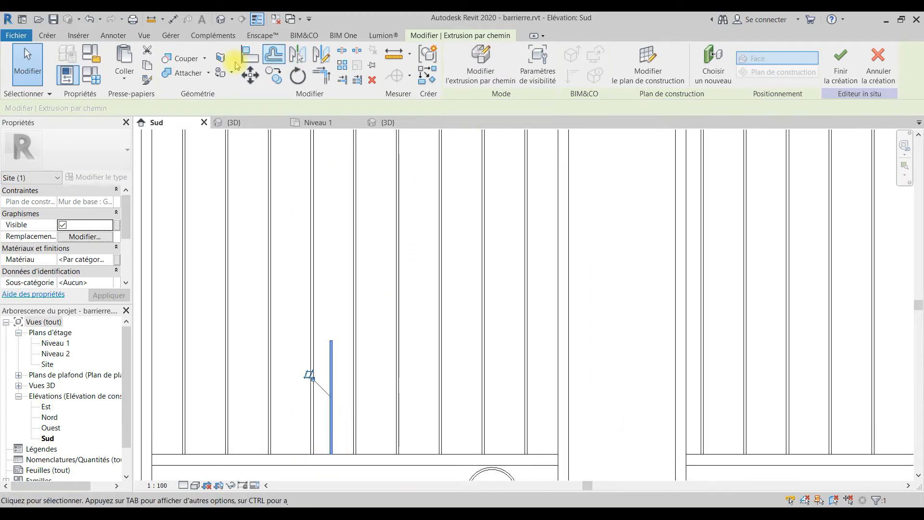
pyautogui.click(48, 37)
pyautogui.click(312, 55)
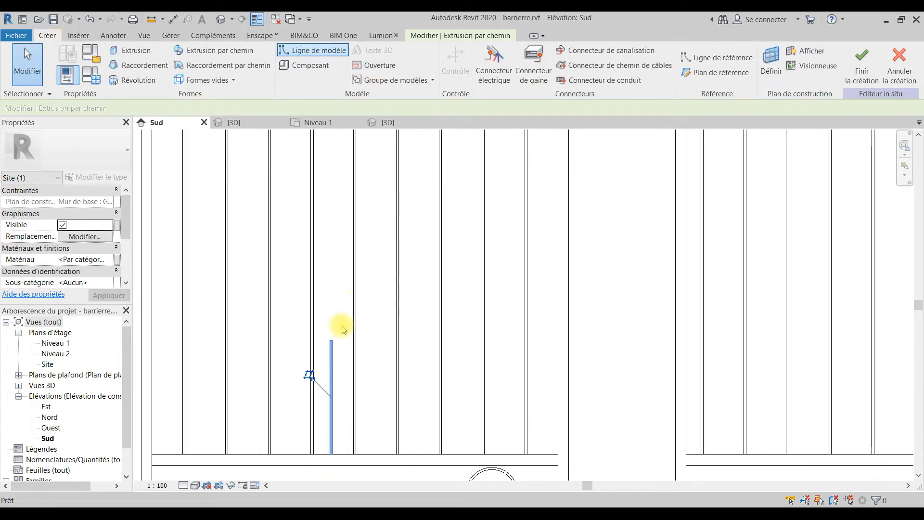
pyautogui.click(332, 340)
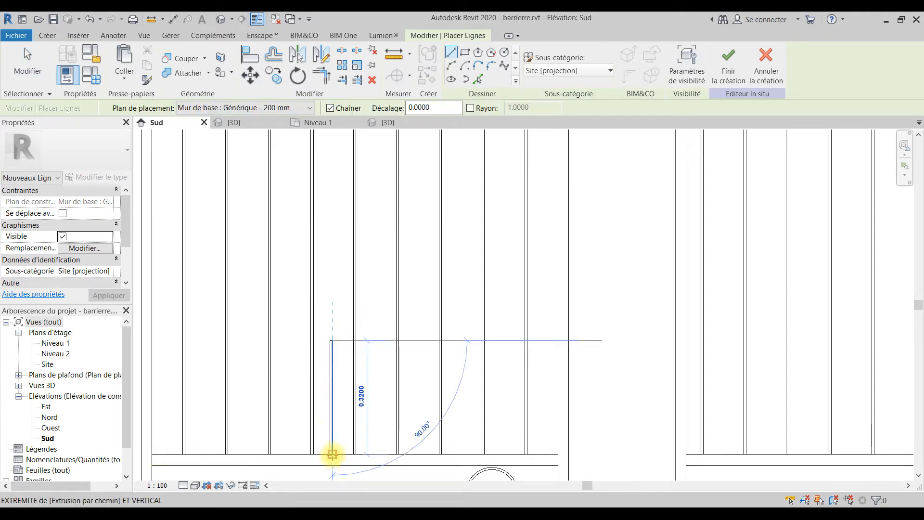
pyautogui.click(332, 453)
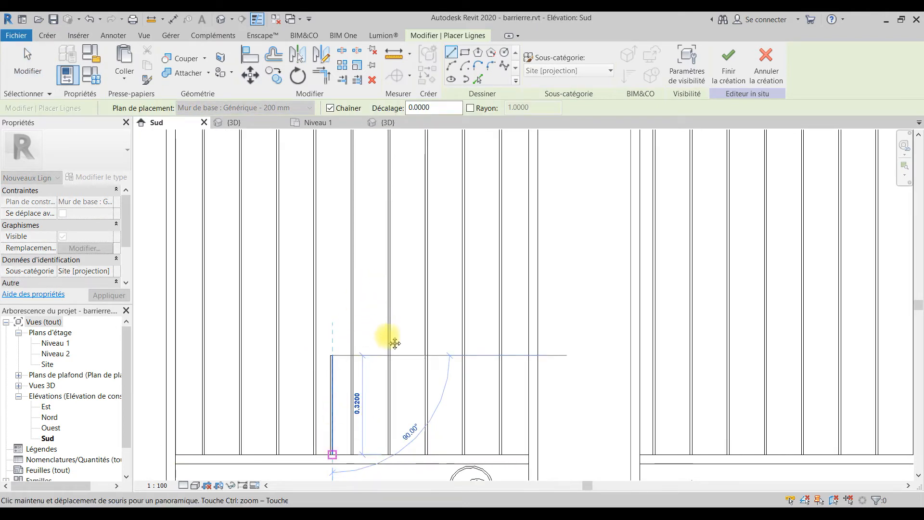
pyautogui.scroll(-3, 382, 289)
pyautogui.press('Escape')
pyautogui.click(357, 274)
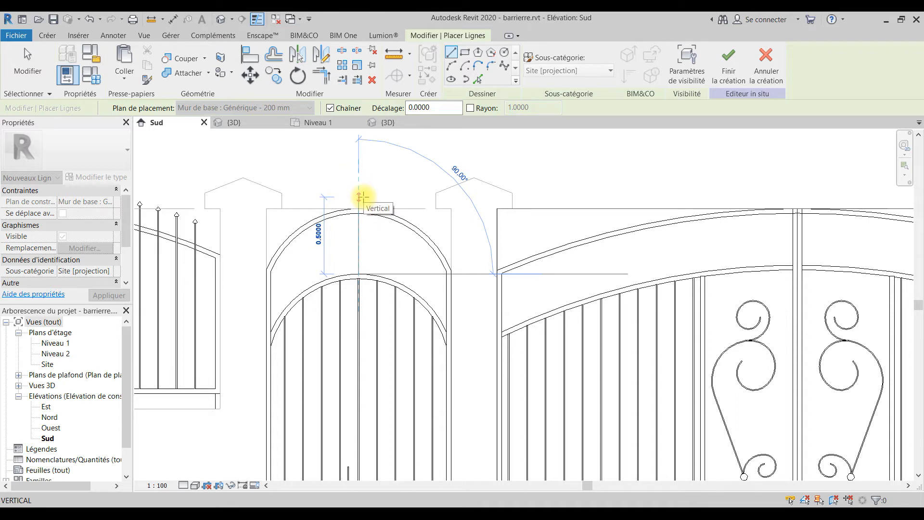
pyautogui.press('Escape')
pyautogui.press('Escape')
# Move the short bar on the small gate's rail horizontally by 0.01 so it sits midway between the two tall bars.
pyautogui.scroll(-4, 366, 370)
pyautogui.scroll(6, 357, 310)
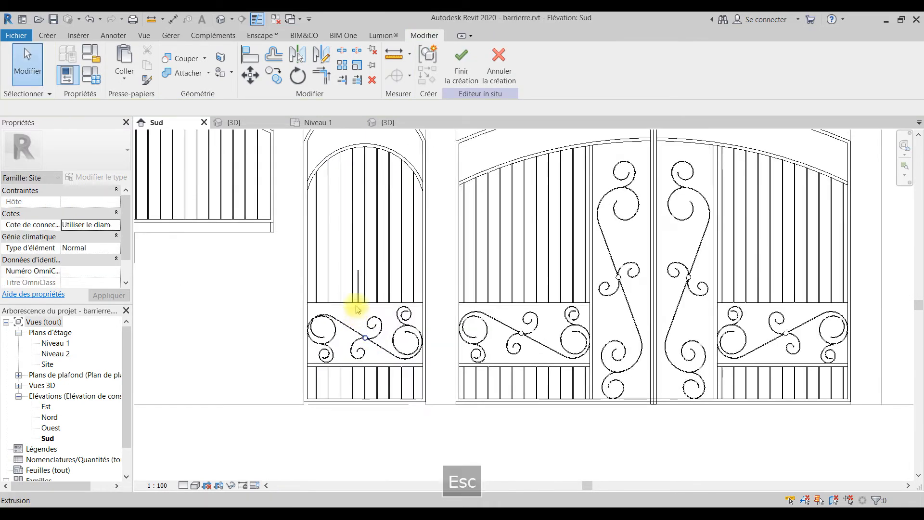
pyautogui.click(365, 255)
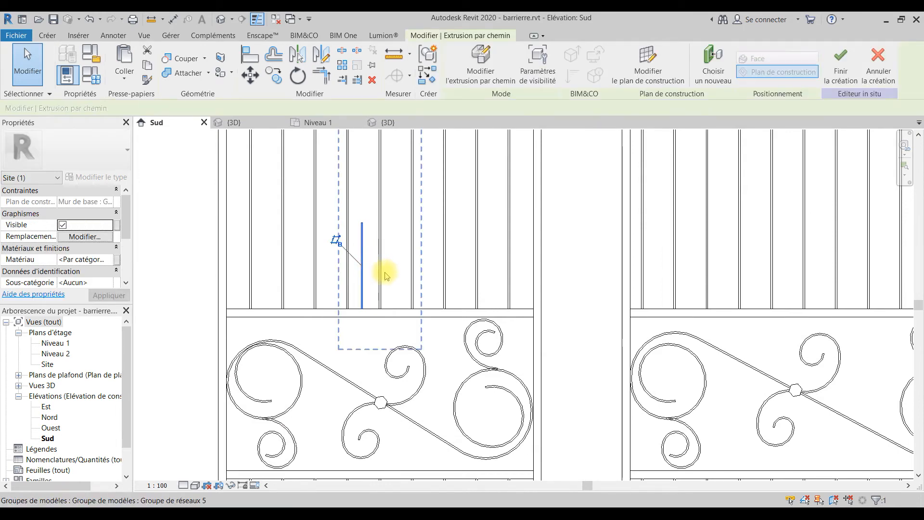
pyautogui.scroll(3, 372, 268)
pyautogui.scroll(2, 347, 352)
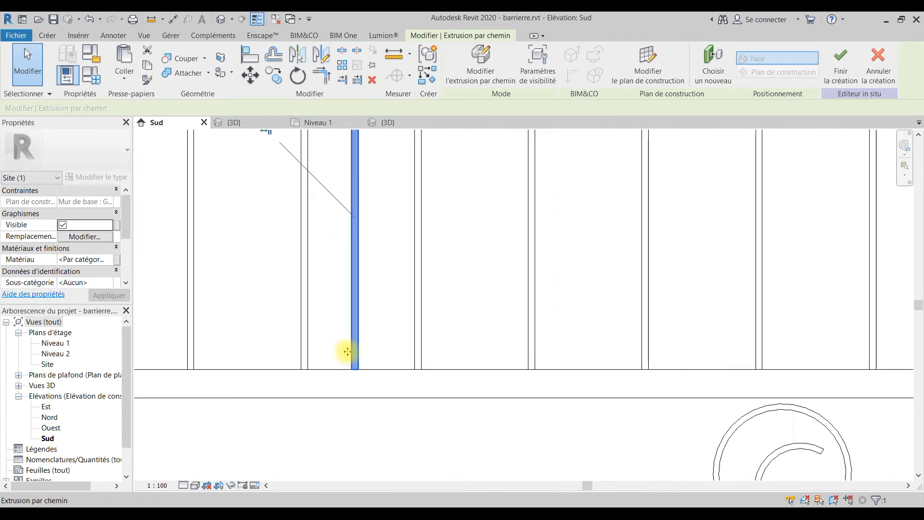
pyautogui.scroll(2, 355, 378)
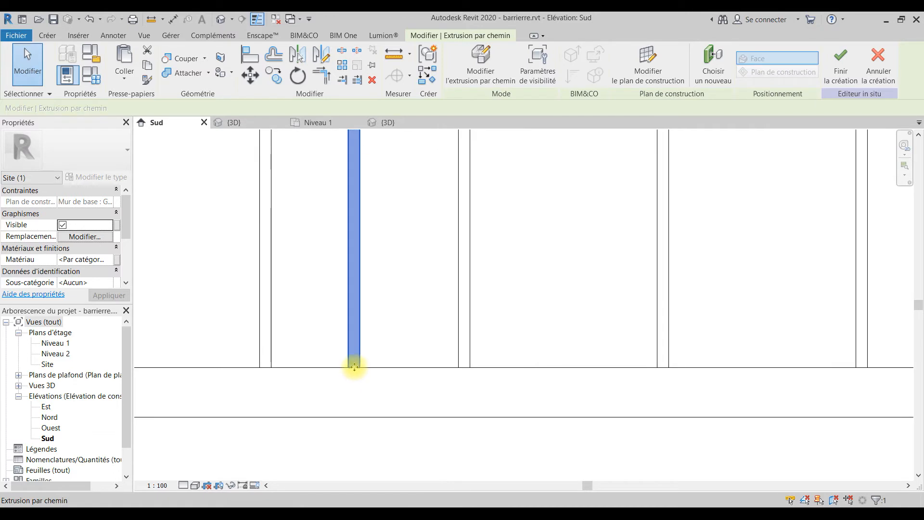
pyautogui.click(251, 76)
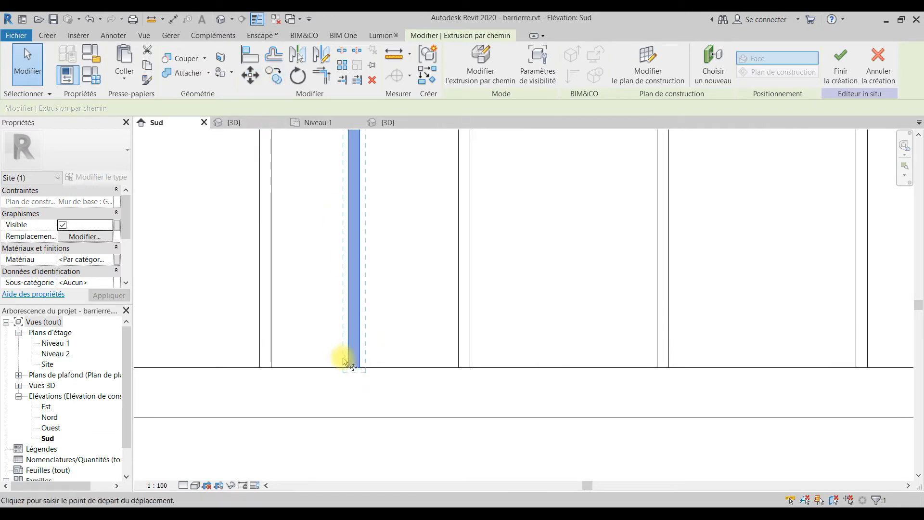
pyautogui.scroll(2, 355, 372)
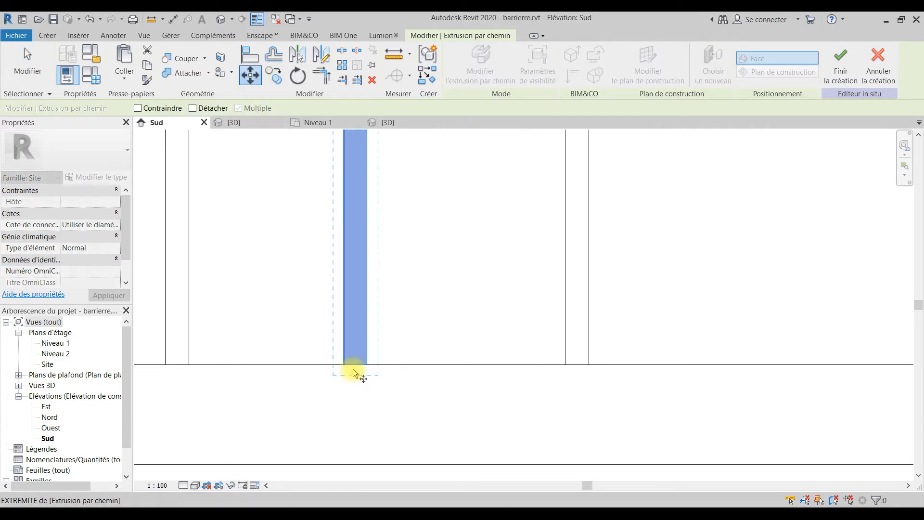
pyautogui.click(356, 368)
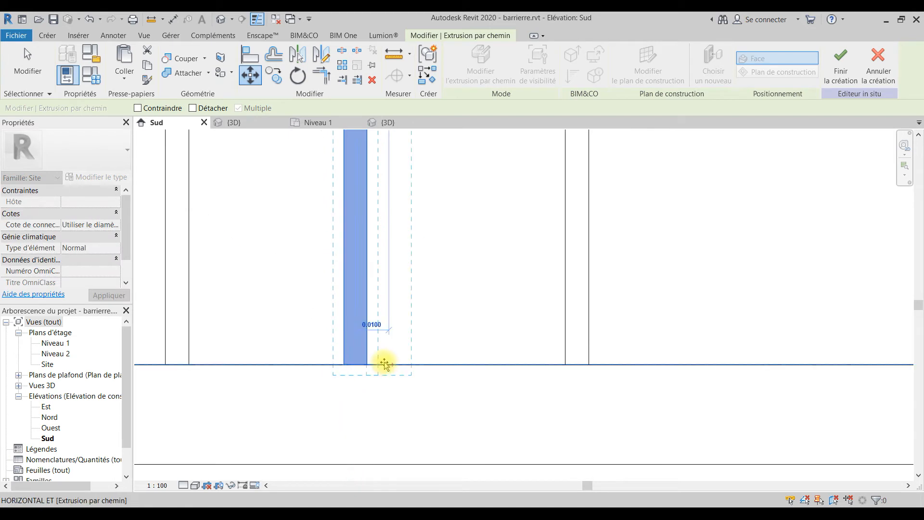
pyautogui.click(389, 361)
pyautogui.scroll(-3, 383, 356)
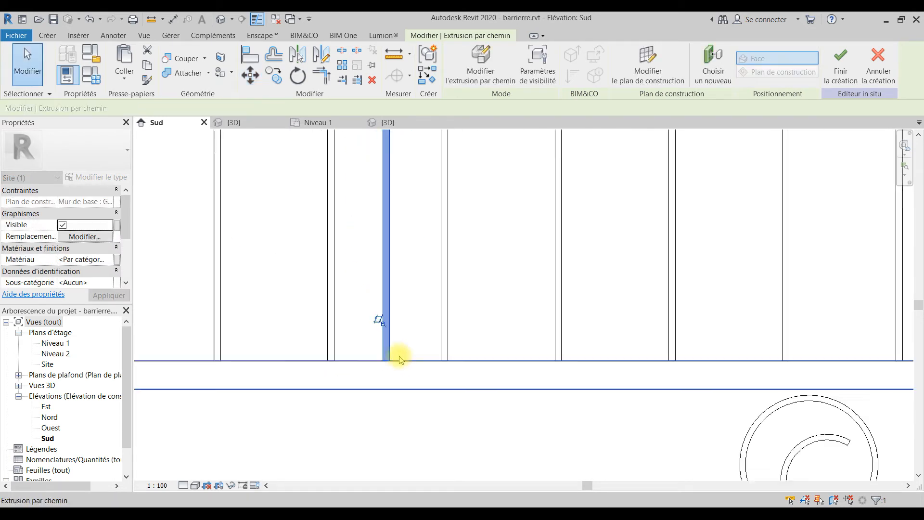
pyautogui.scroll(-1, 399, 355)
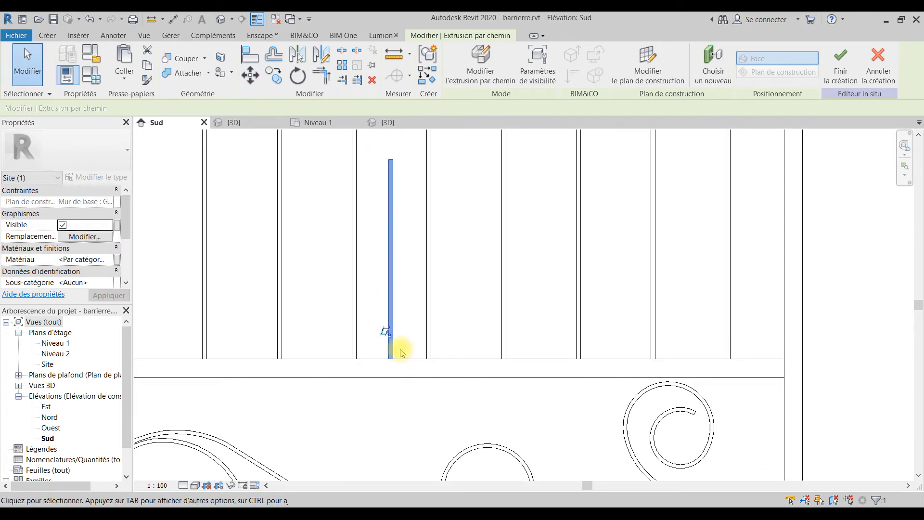
# Edit the short bar's sweep path and set its vertical line's length to 0.5.
pyautogui.click(481, 63)
pyautogui.click(629, 55)
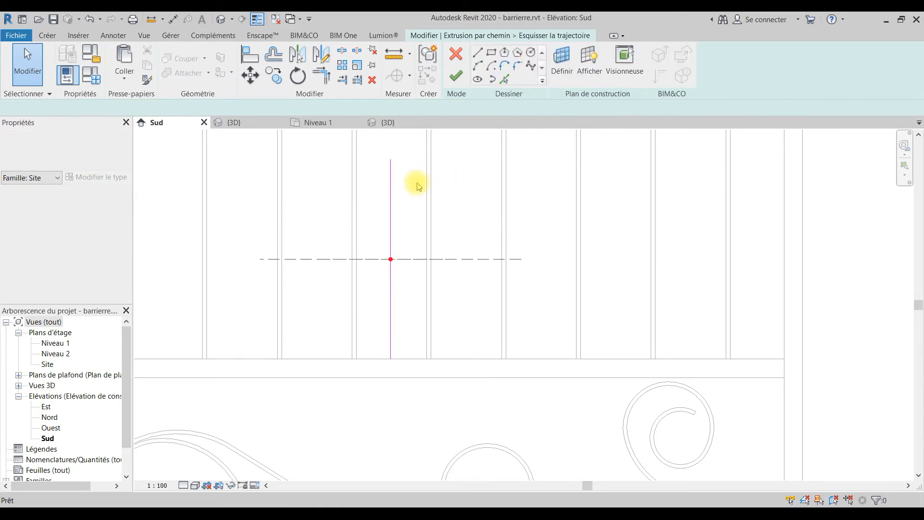
pyautogui.click(392, 164)
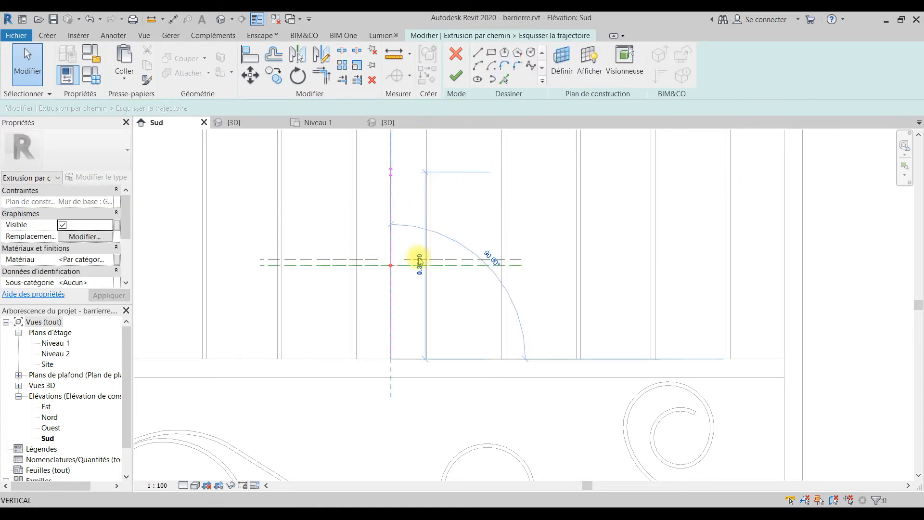
pyautogui.click(419, 264)
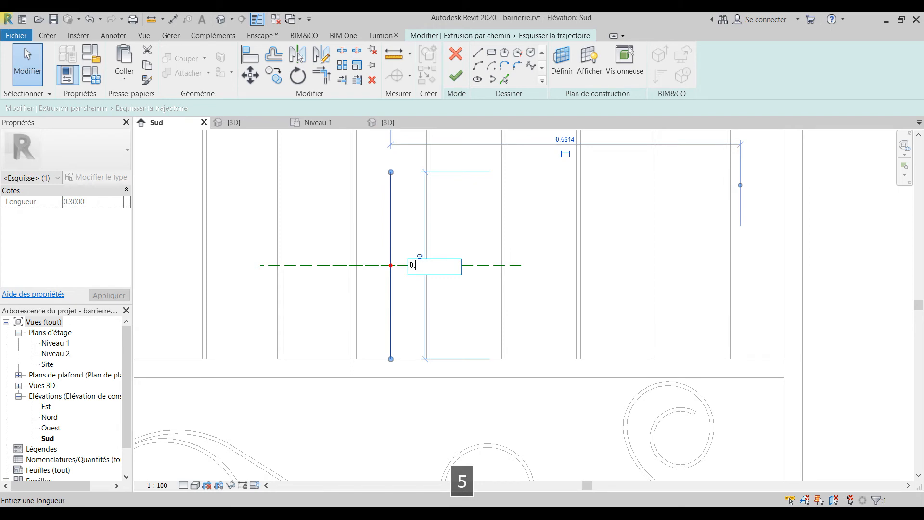
pyautogui.write('0.5')
pyautogui.press('Return')
# Move the path line up so its lower end rests on the rail's upper edge, and finish the path edit.
pyautogui.scroll(-7, 419, 270)
pyautogui.moveTo(418, 269); pyautogui.dragTo(395, 326, button='middle')
pyautogui.scroll(4, 388, 377)
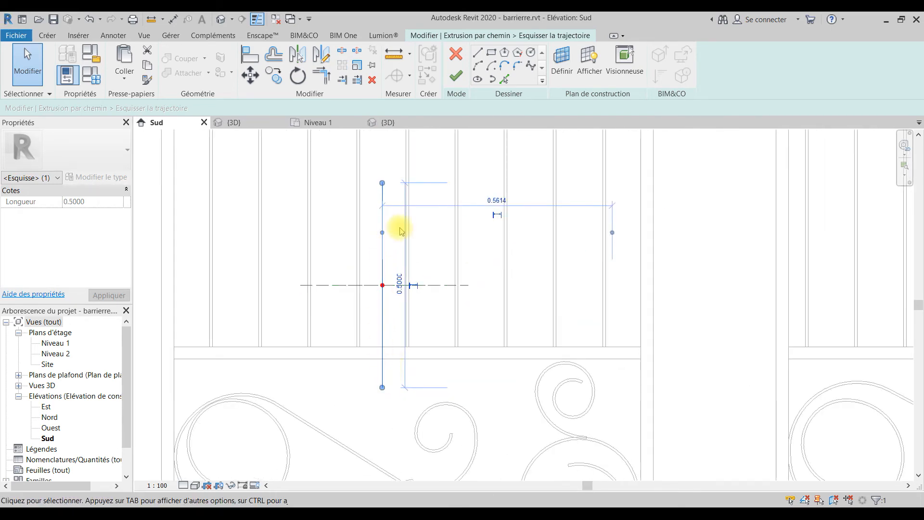
pyautogui.click(251, 76)
pyautogui.click(382, 388)
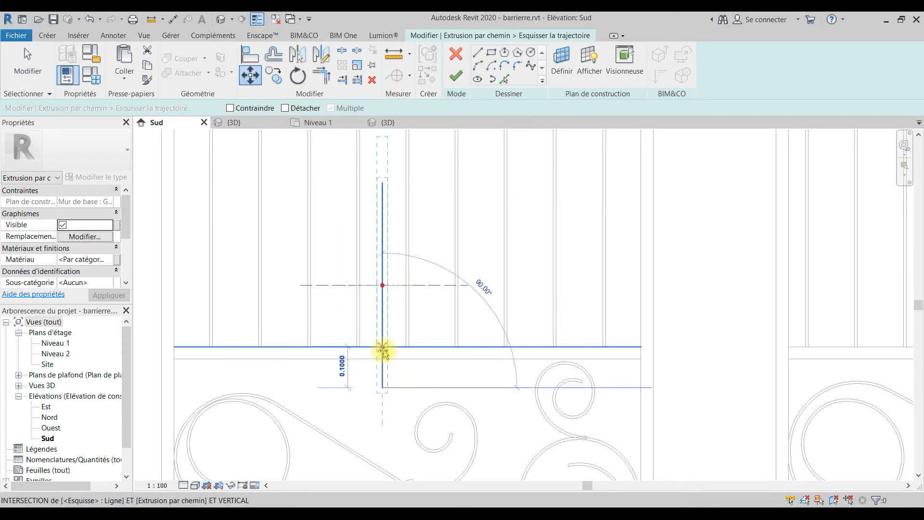
pyautogui.click(383, 349)
pyautogui.scroll(-3, 382, 347)
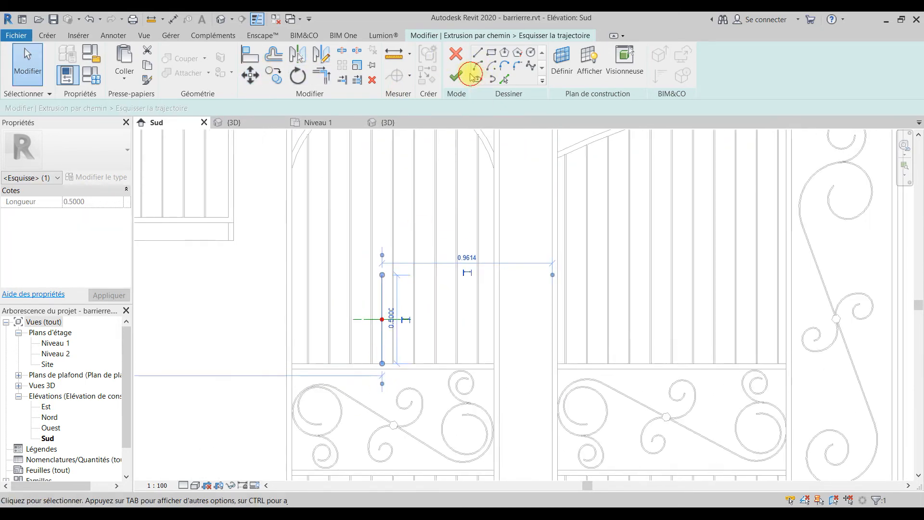
pyautogui.click(457, 76)
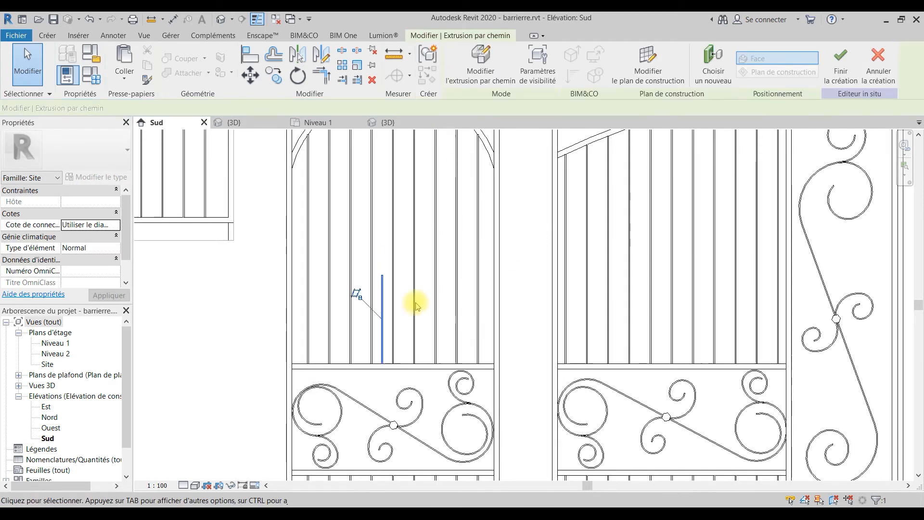
# Examine the lengthened short bar between the tall bars of the small gate.
pyautogui.scroll(-2, 395, 318)
pyautogui.press('Escape')
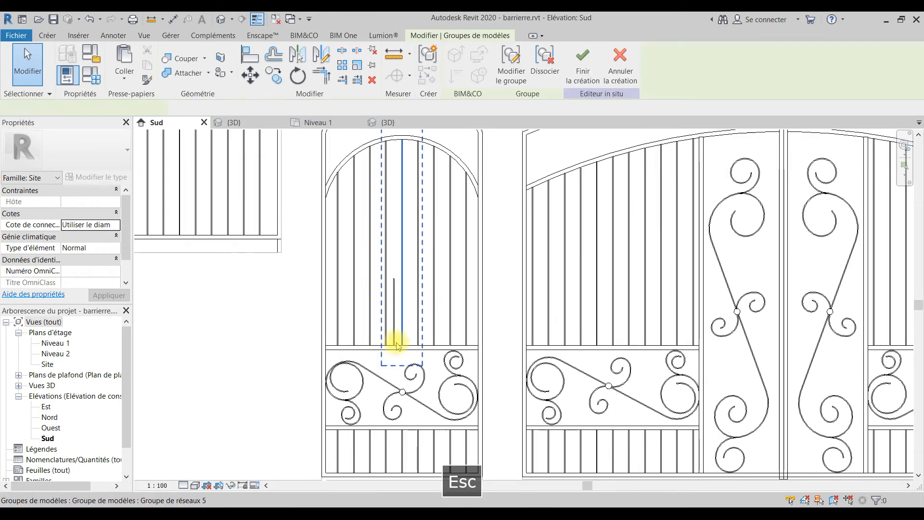
pyautogui.scroll(3, 391, 339)
pyautogui.scroll(2, 391, 342)
pyautogui.click(399, 241)
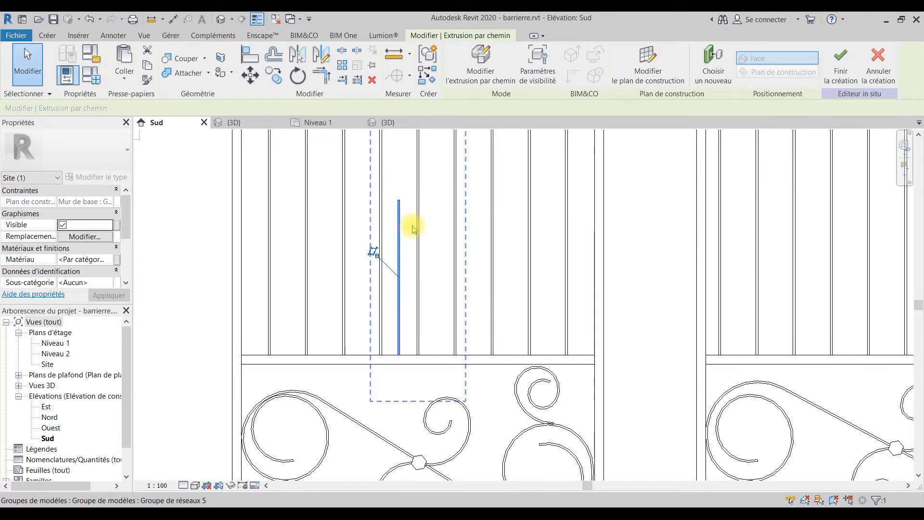
pyautogui.press('Escape')
pyautogui.scroll(-3, 384, 244)
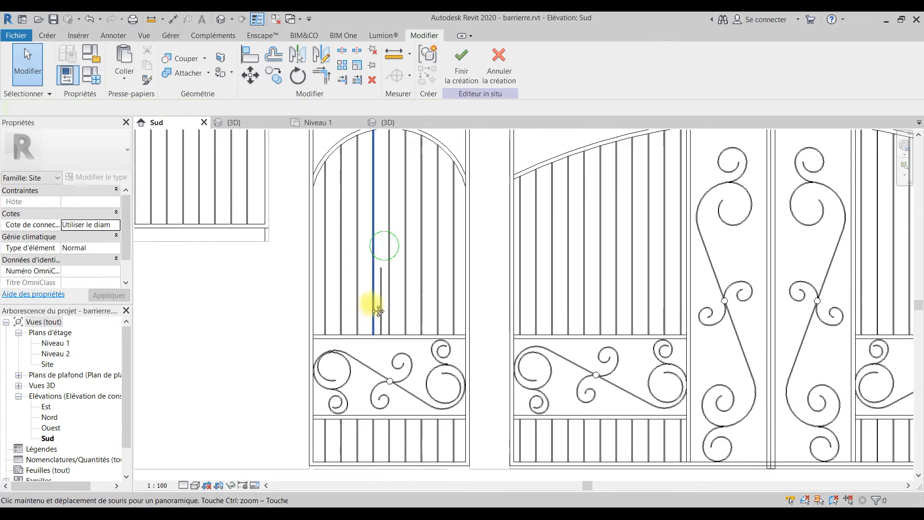
pyautogui.scroll(4, 375, 349)
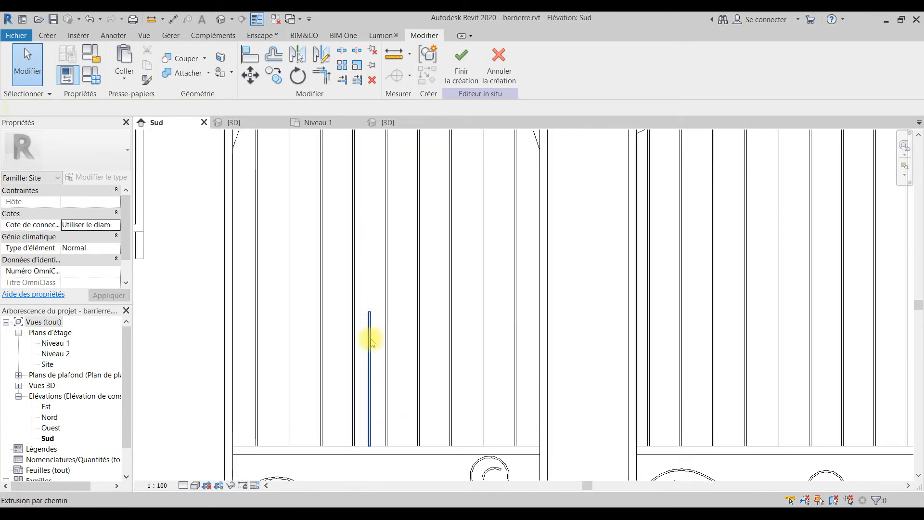
# Copy the pointed tip of the fence section's last bar onto the top midpoint of the small gate's short bar, and end the copy.
pyautogui.scroll(-5, 381, 347)
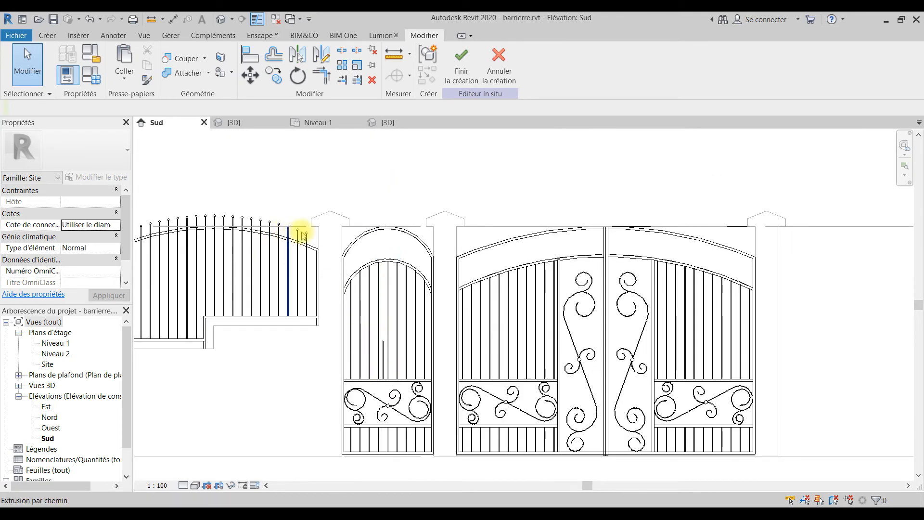
pyautogui.scroll(5, 299, 236)
pyautogui.click(313, 235)
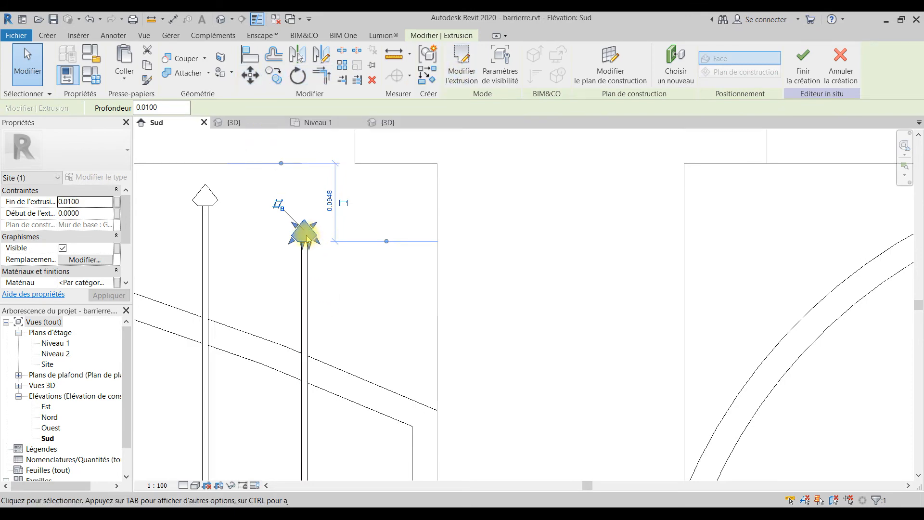
pyautogui.scroll(-3, 307, 239)
pyautogui.scroll(5, 306, 239)
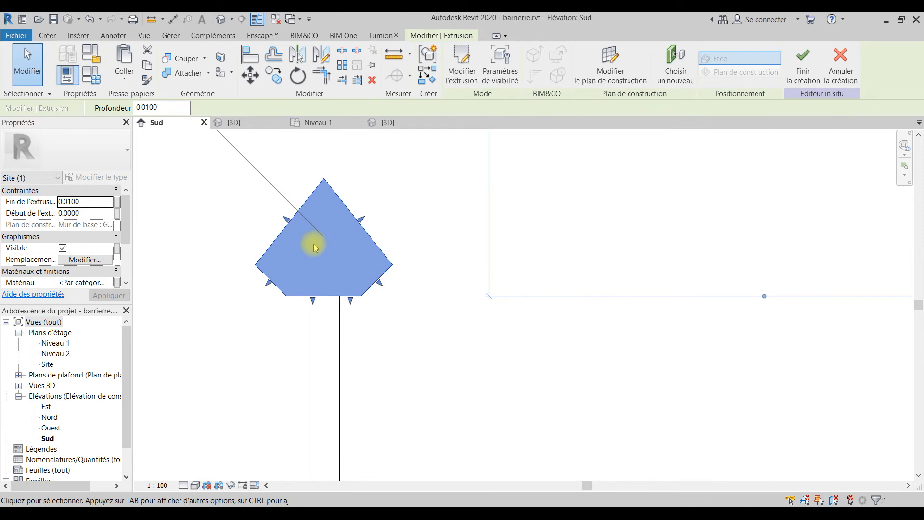
pyautogui.click(273, 76)
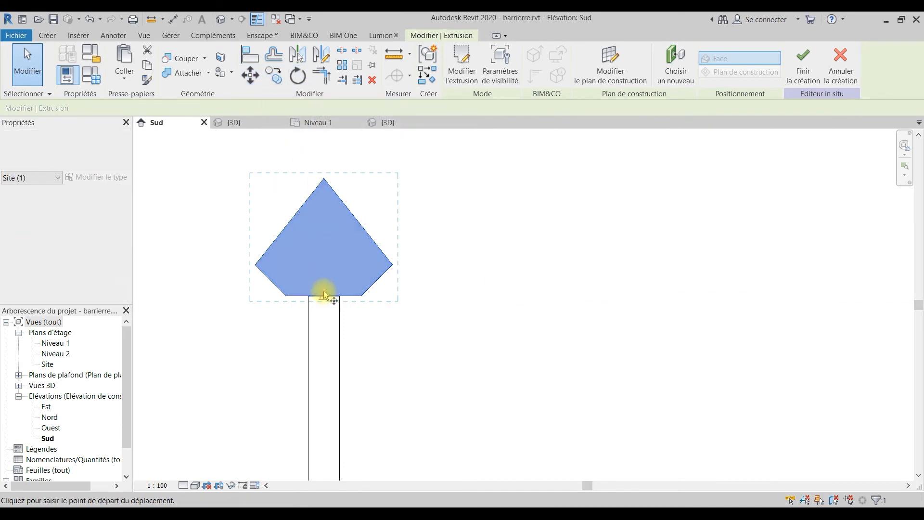
pyautogui.click(324, 294)
pyautogui.scroll(-4, 324, 294)
pyautogui.scroll(-2, 325, 294)
pyautogui.scroll(2, 330, 233)
pyautogui.scroll(4, 311, 282)
pyautogui.scroll(6, 310, 281)
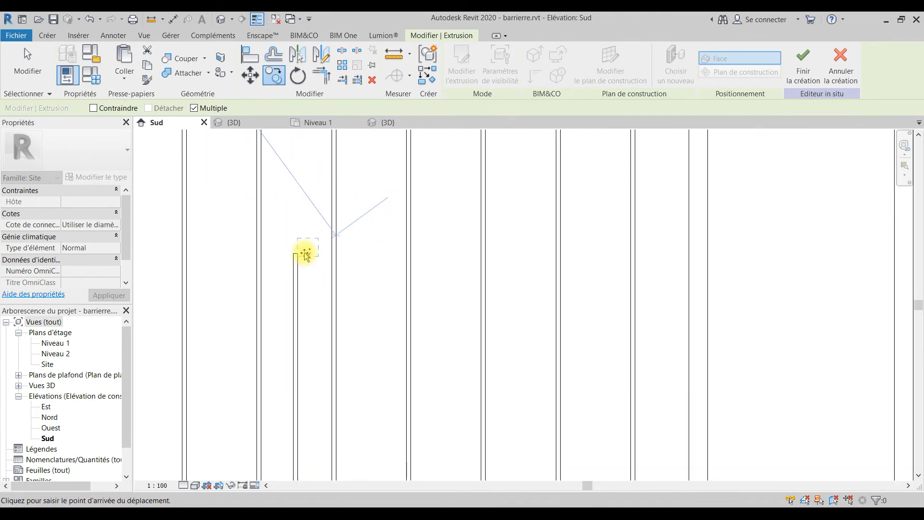
pyautogui.scroll(3, 287, 255)
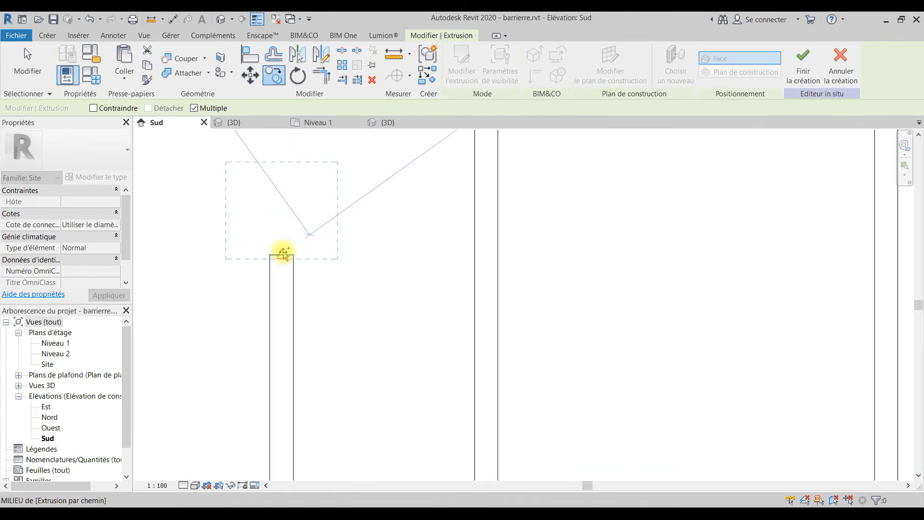
pyautogui.scroll(-4, 283, 254)
pyautogui.press('Escape')
pyautogui.press('Escape')
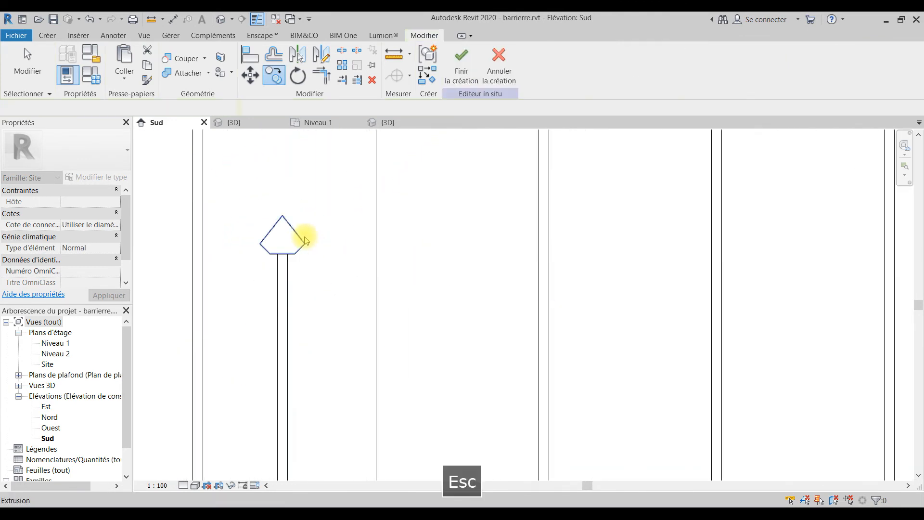
# Edit the copied tip's extrusion sketch, pick the face of the adjacent basic wall pillar as its work plane, and finish the edit.
pyautogui.click(304, 239)
pyautogui.scroll(-4, 386, 355)
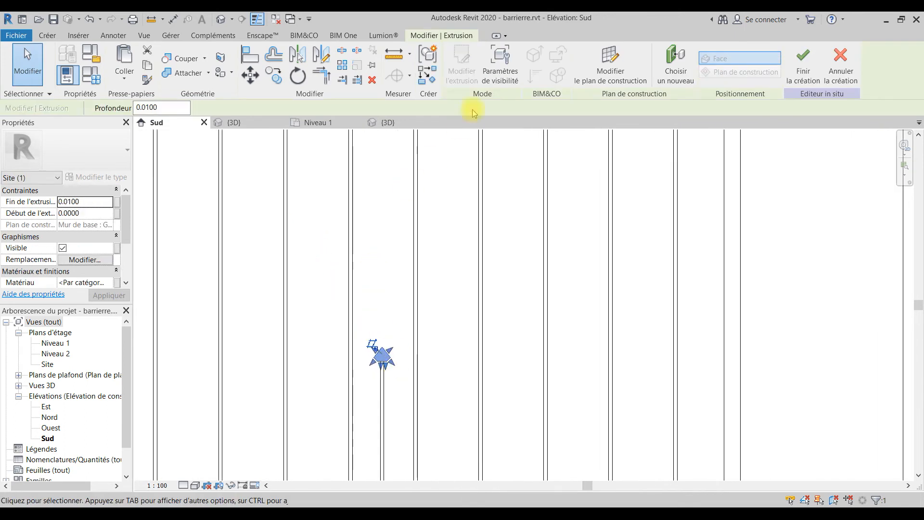
pyautogui.click(461, 65)
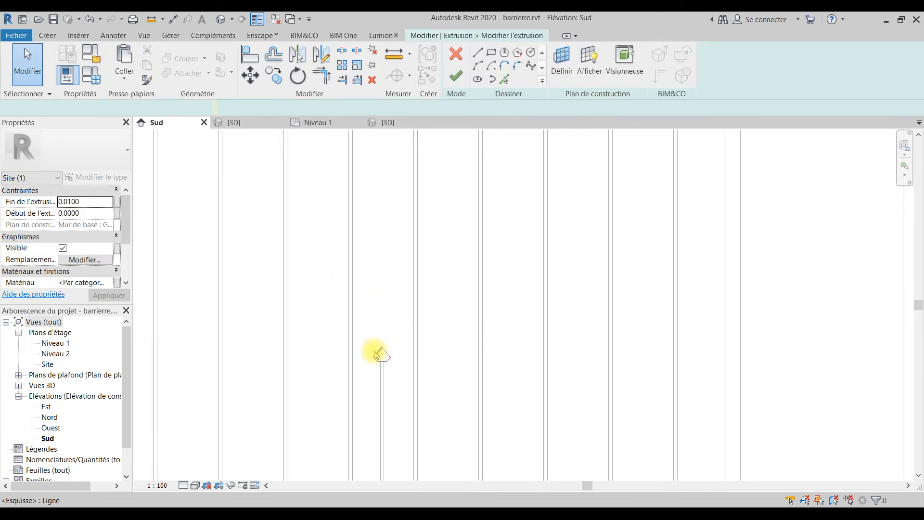
pyautogui.moveTo(393, 330); pyautogui.dragTo(356, 382)
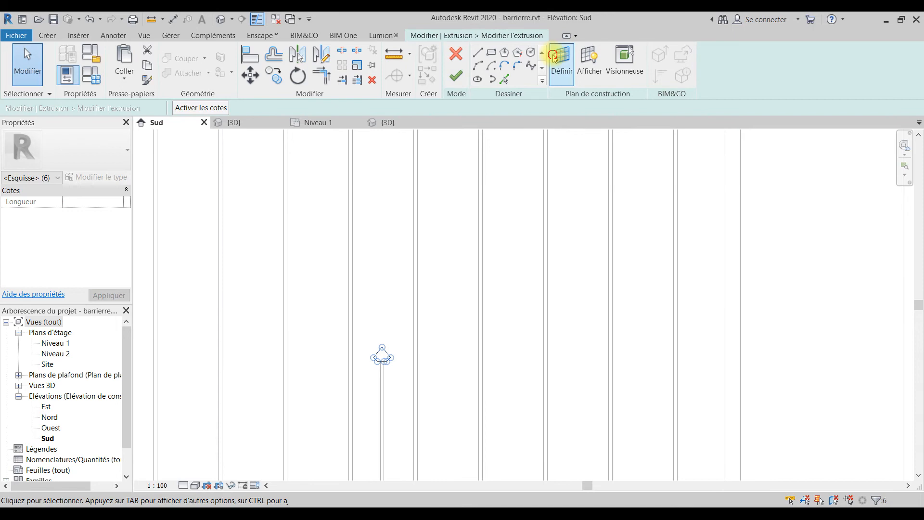
pyautogui.click(561, 62)
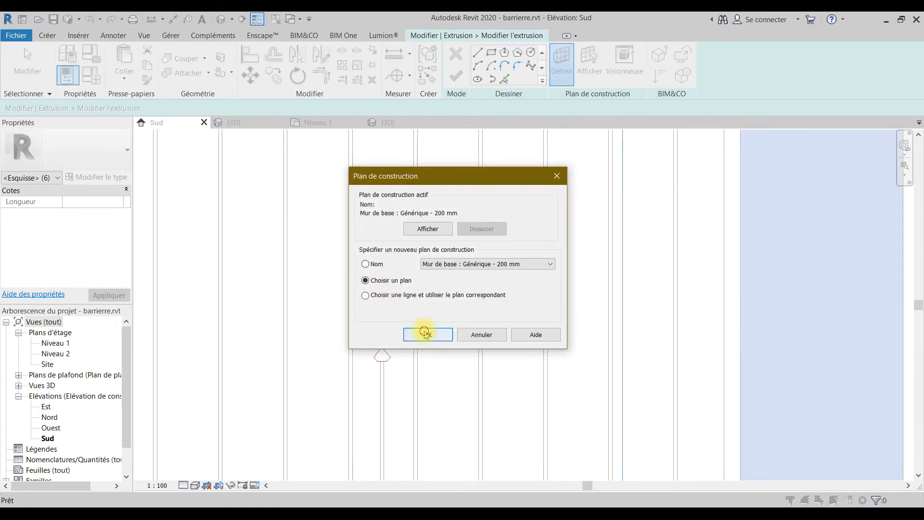
pyautogui.click(427, 333)
pyautogui.scroll(-5, 422, 326)
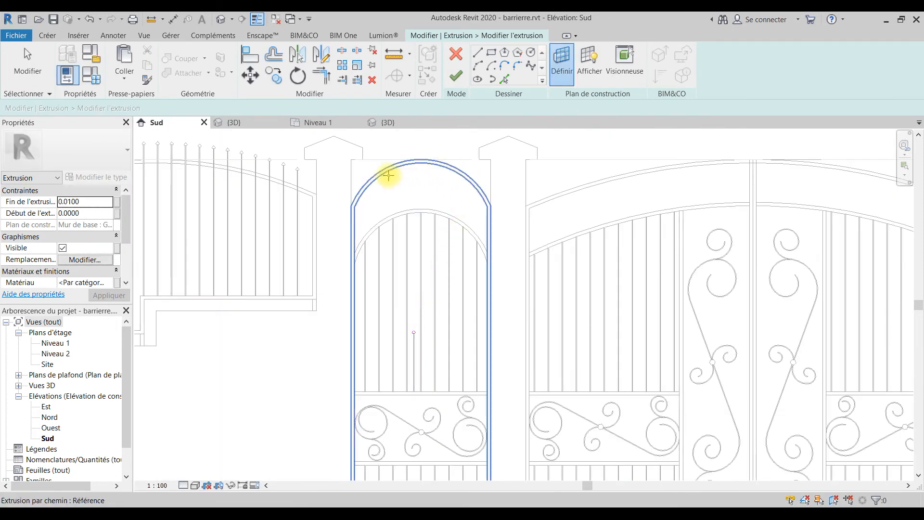
pyautogui.click(351, 190)
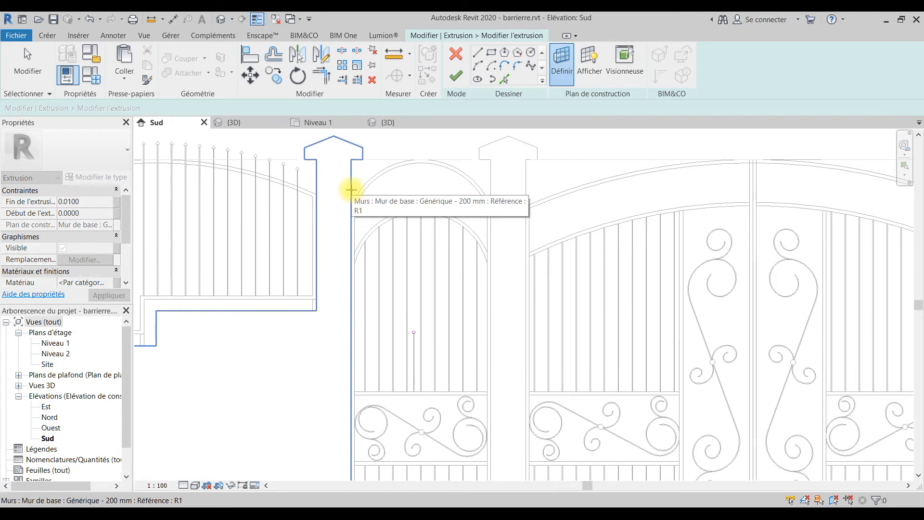
pyautogui.scroll(3, 419, 340)
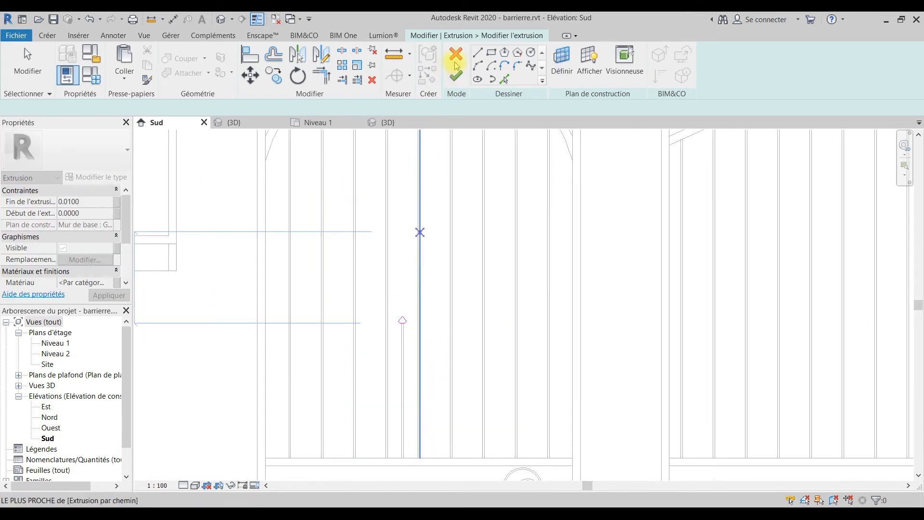
pyautogui.click(457, 77)
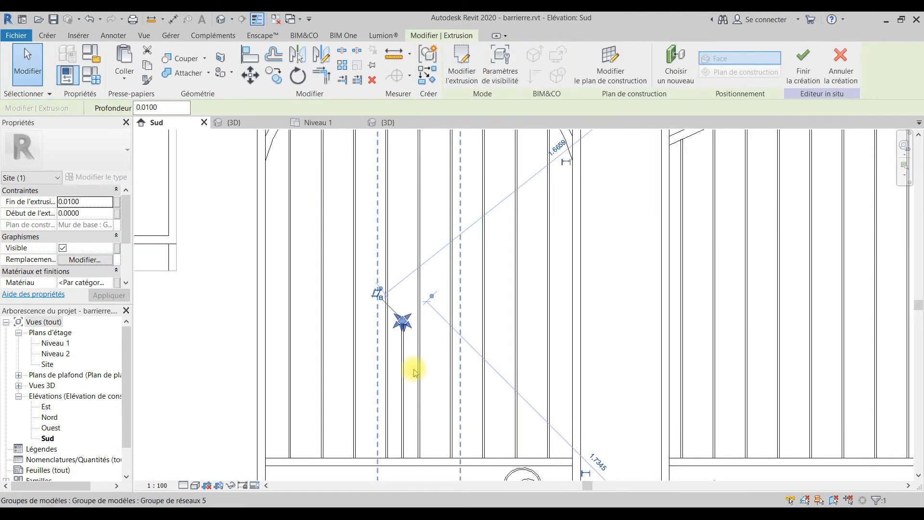
# Copy the small gate's short pointed bar from its bottom midpoint horizontally along the rail into the next gap towards the gate's right side.
pyautogui.press('Escape')
pyautogui.press('Escape')
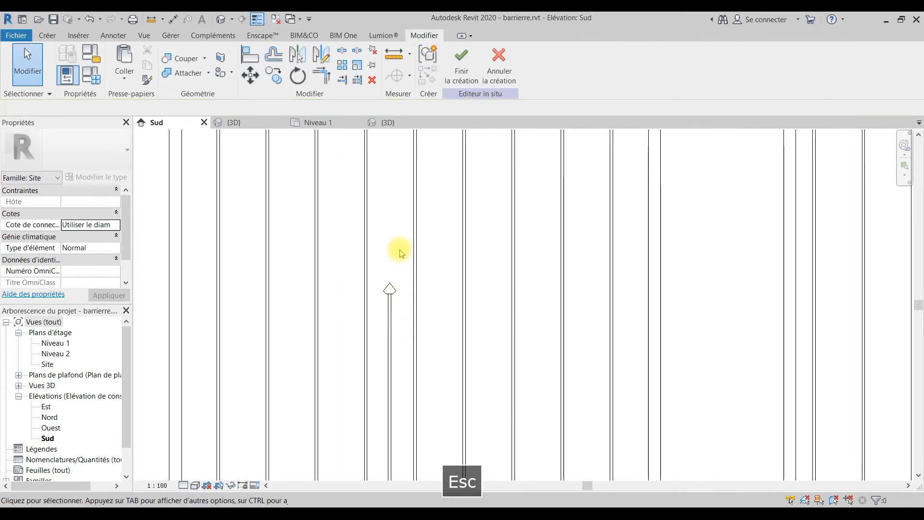
pyautogui.click(390, 344)
pyautogui.scroll(5, 458, 325)
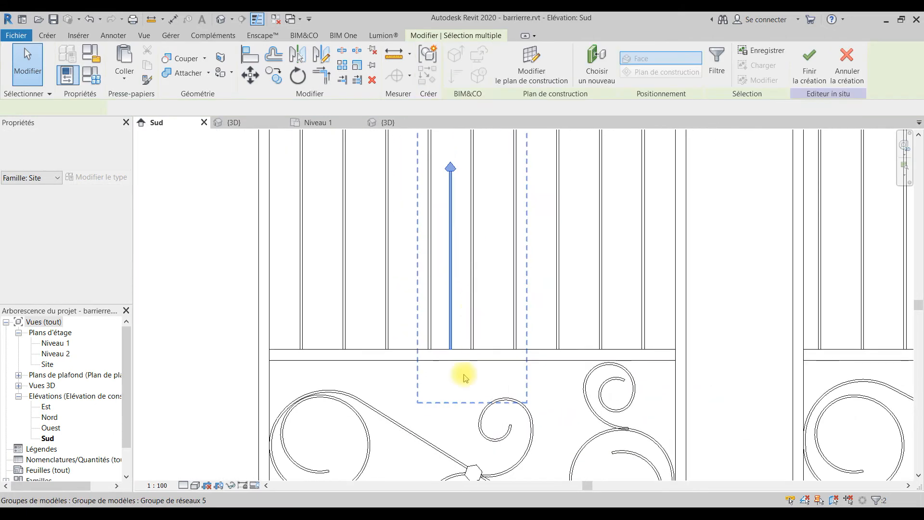
pyautogui.click(449, 258)
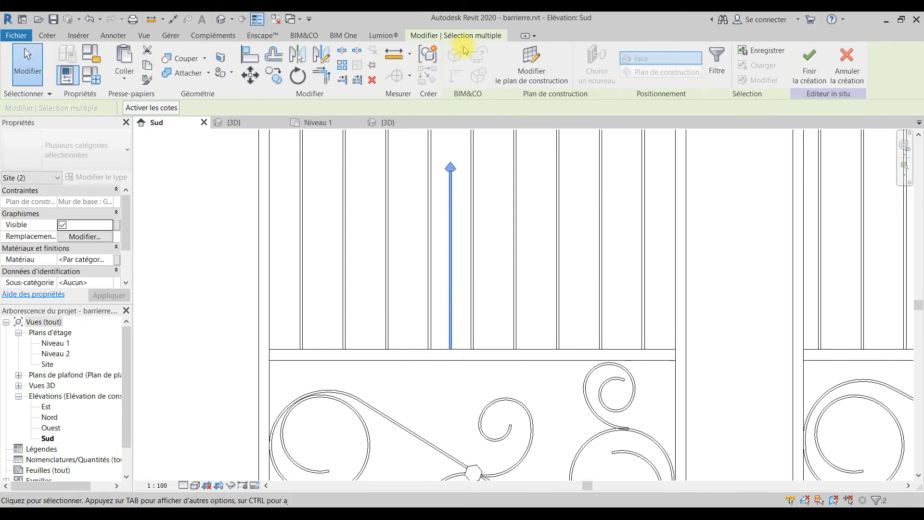
pyautogui.click(272, 74)
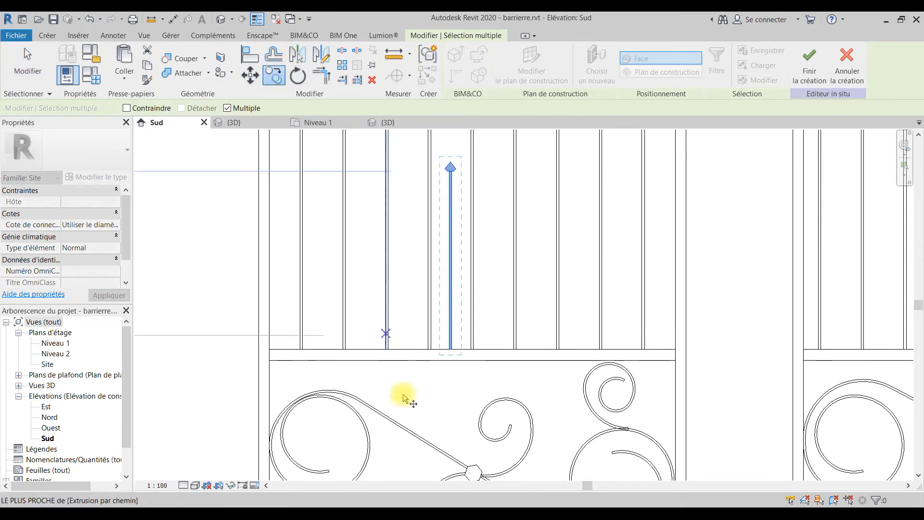
pyautogui.scroll(4, 448, 359)
pyautogui.scroll(3, 452, 354)
pyautogui.scroll(3, 486, 340)
pyautogui.click(486, 329)
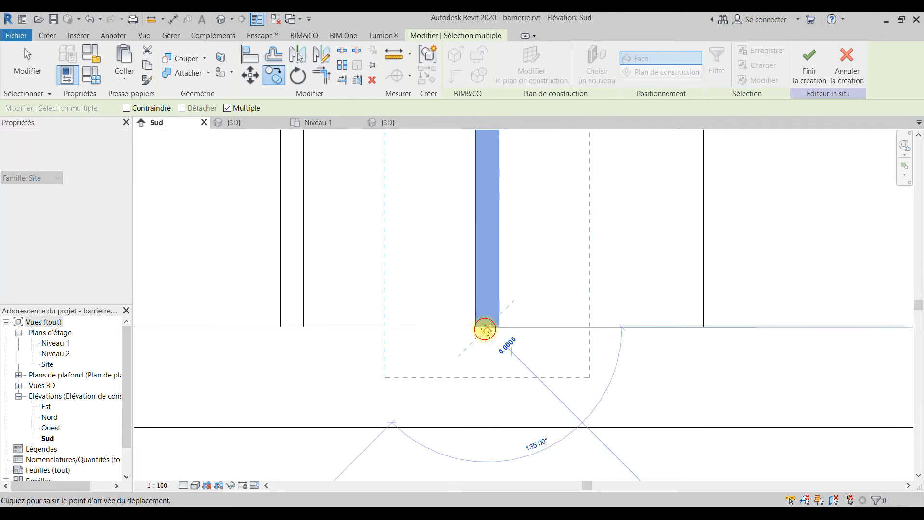
pyautogui.scroll(-2, 484, 328)
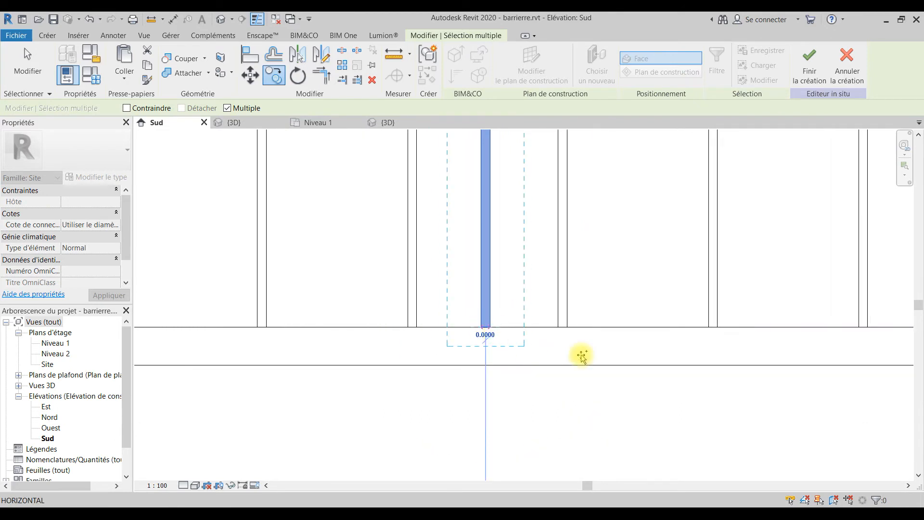
pyautogui.click(638, 327)
# Place four more copies of the pointed bar towards the gate's right post at 0.12 spacing, and end the copy.
pyautogui.scroll(-2, 639, 328)
pyautogui.moveTo(640, 327); pyautogui.dragTo(391, 330, button='middle')
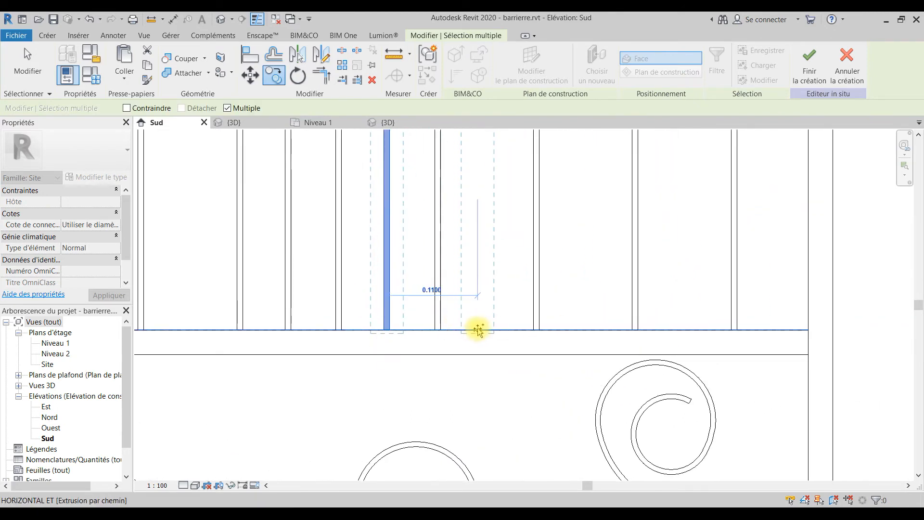
pyautogui.write('0.1')
pyautogui.press('Return')
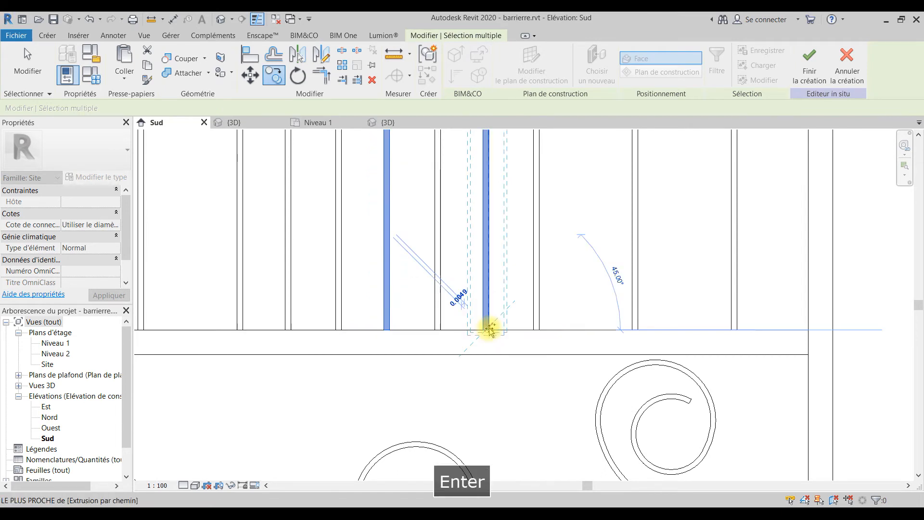
pyautogui.write('0')
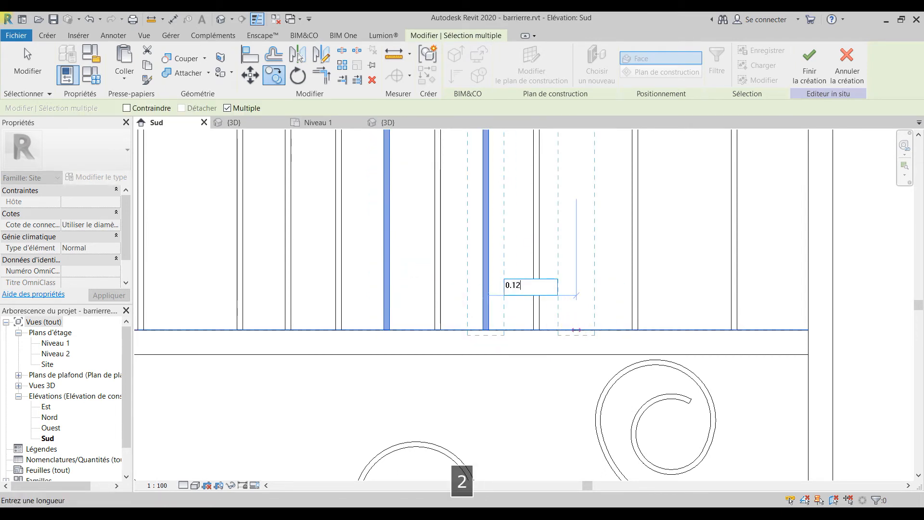
pyautogui.write('.12')
pyautogui.press('Return')
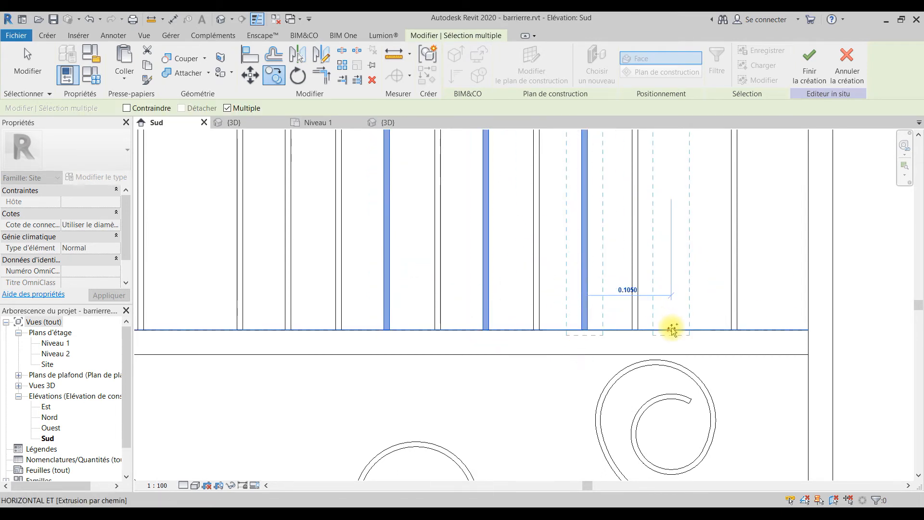
pyautogui.write('0.12')
pyautogui.press('Return')
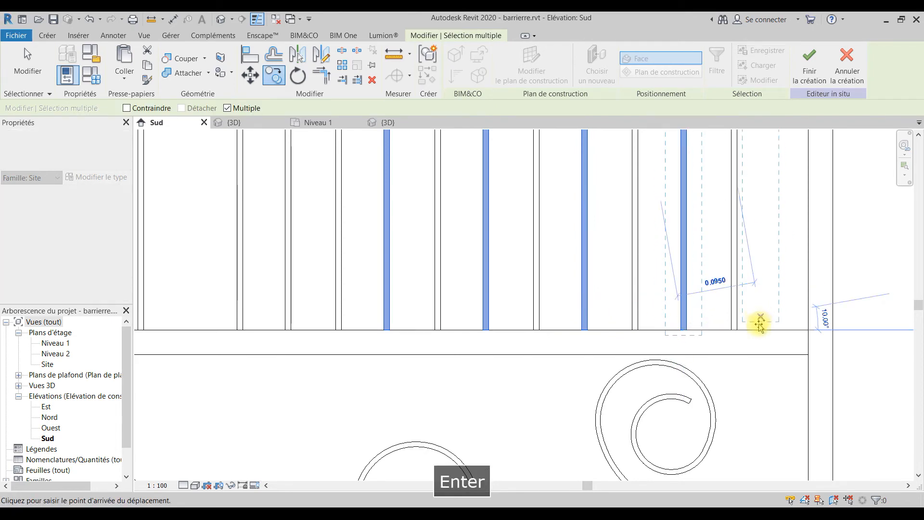
pyautogui.press('Return')
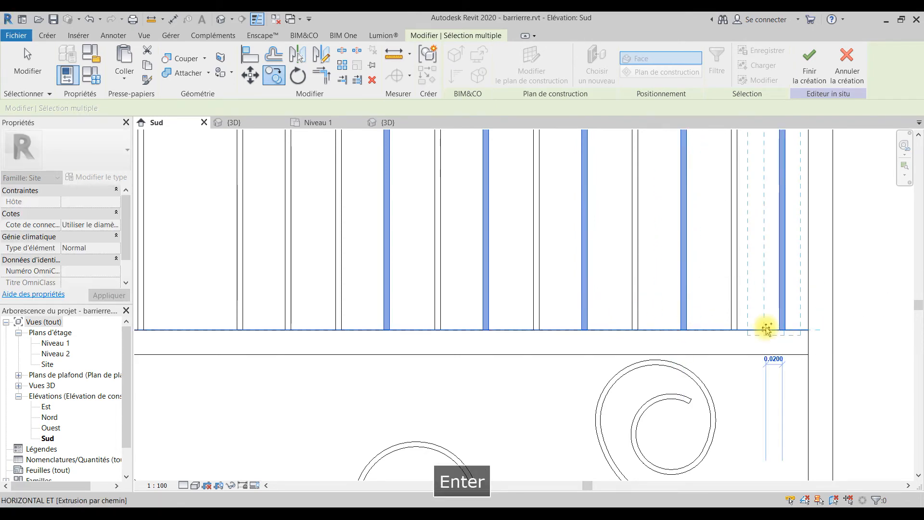
pyautogui.scroll(-4, 759, 319)
pyautogui.moveTo(760, 355); pyautogui.dragTo(726, 427, button='middle')
pyautogui.press('Escape')
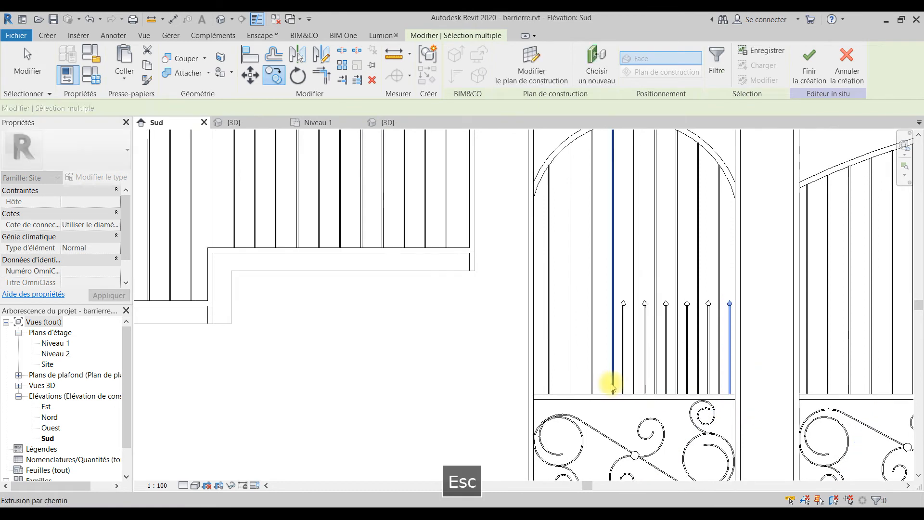
pyautogui.scroll(2, 612, 381)
pyautogui.press('Escape')
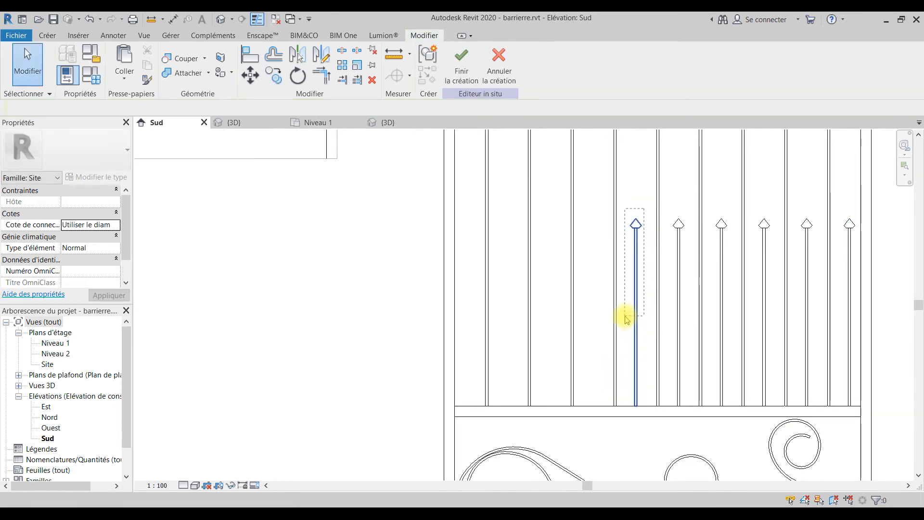
# Copy the original pointed bar with its tip from its bottom midpoint 0.12 along the rail towards the gate's left side.
pyautogui.click(627, 319)
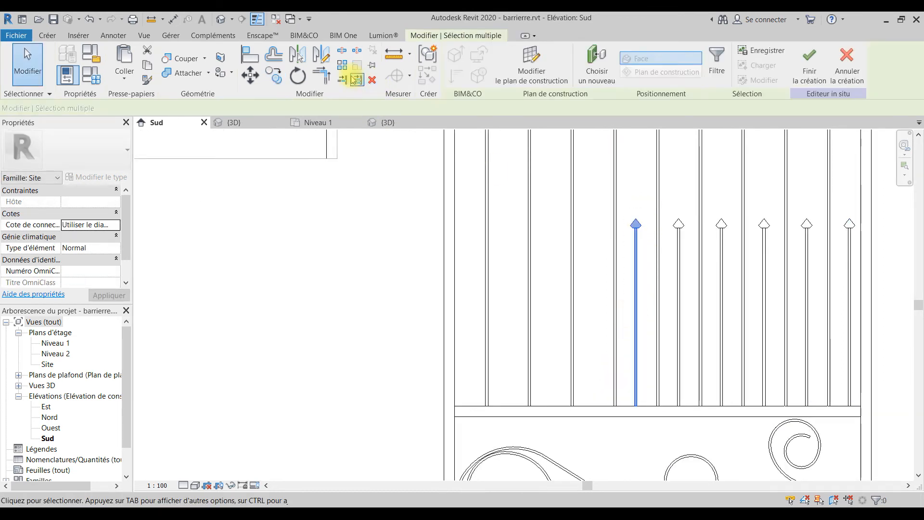
pyautogui.click(275, 75)
pyautogui.scroll(5, 634, 409)
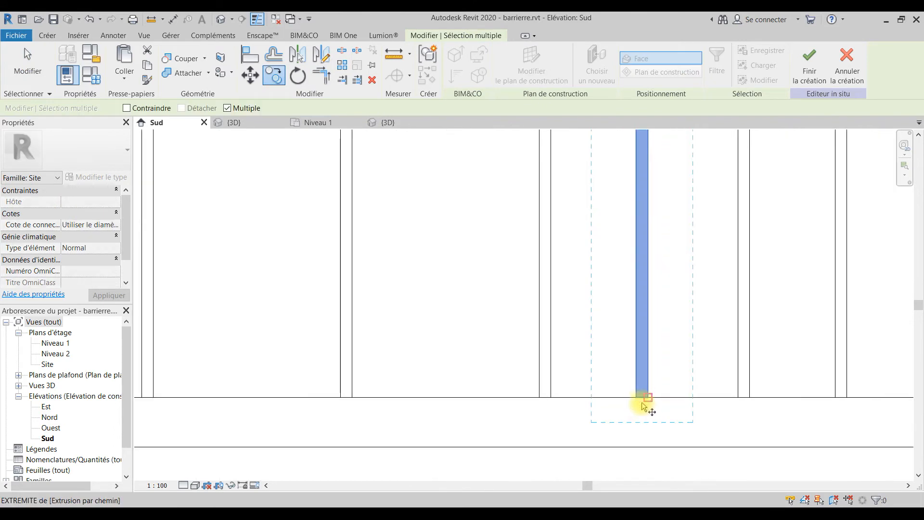
pyautogui.click(642, 402)
pyautogui.scroll(-2, 520, 384)
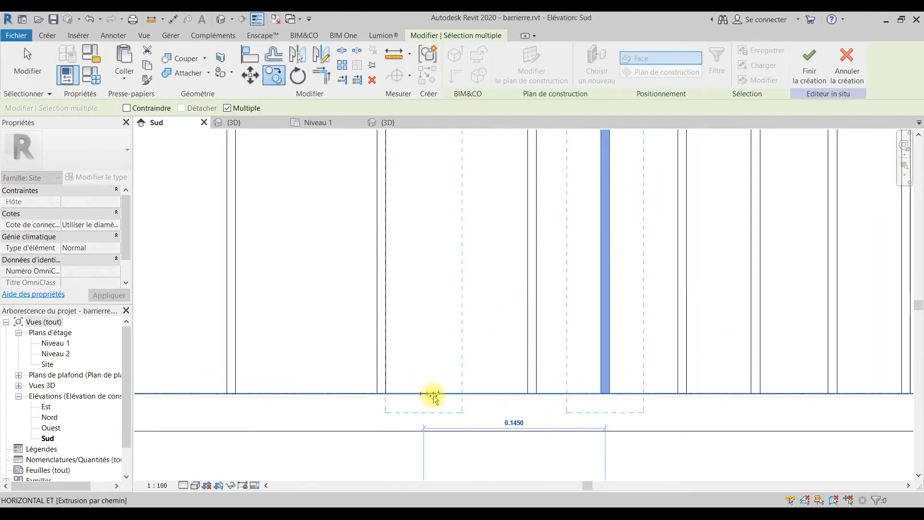
pyautogui.press('Return')
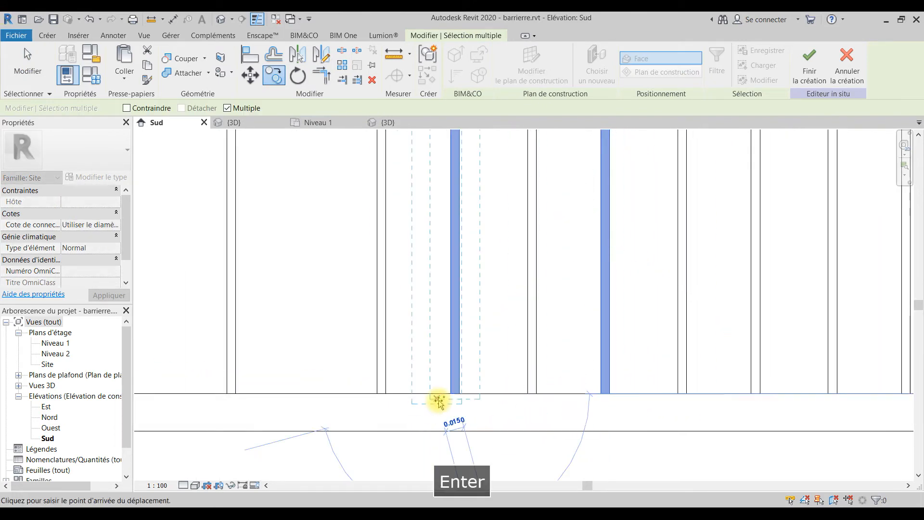
# Place three more copies of the pointed bar towards the gate's left post at 0.12 spacing, and end the copy.
pyautogui.scroll(-2, 439, 403)
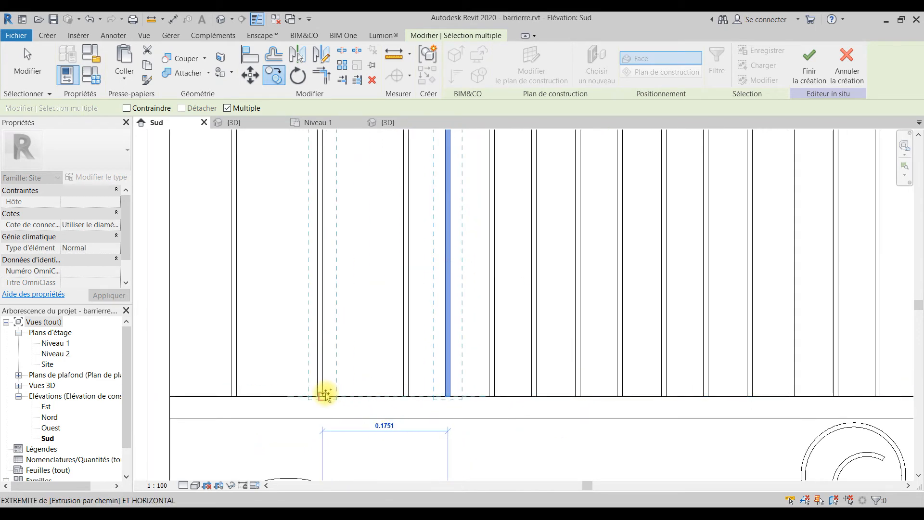
pyautogui.write('0.12')
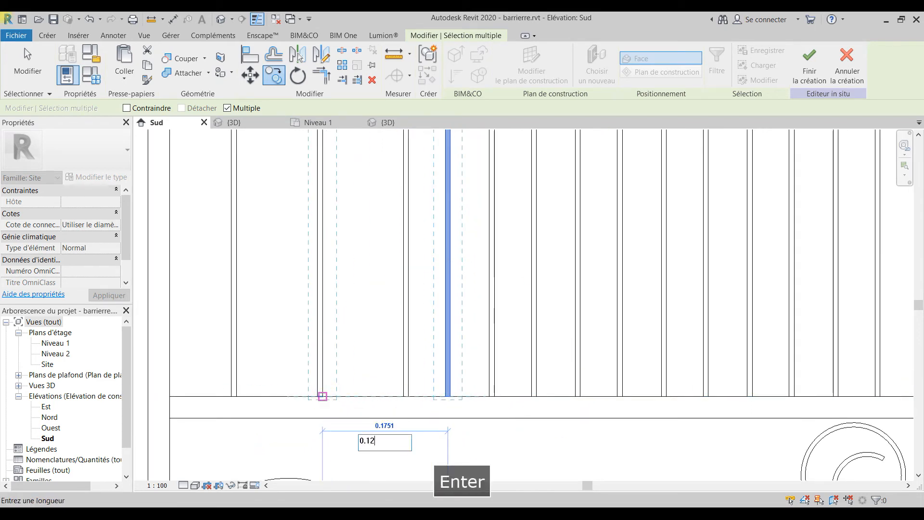
pyautogui.press('Return')
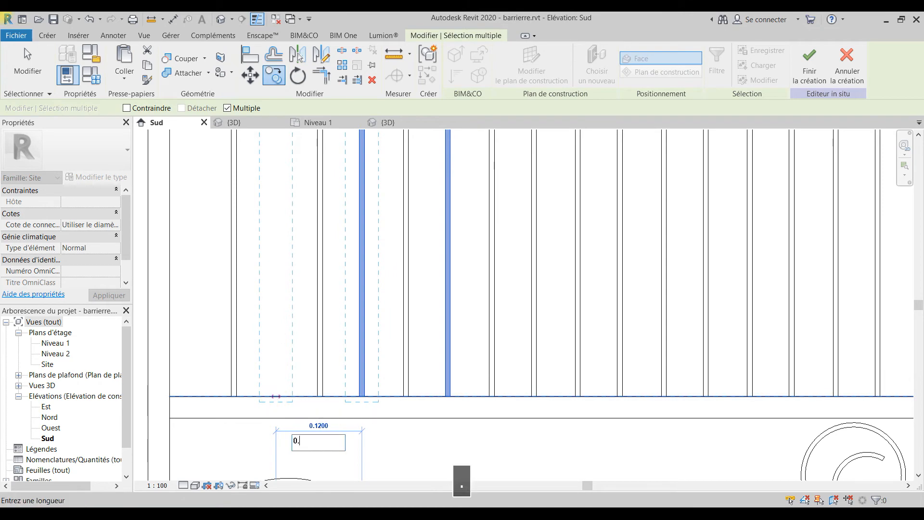
pyautogui.press('Return')
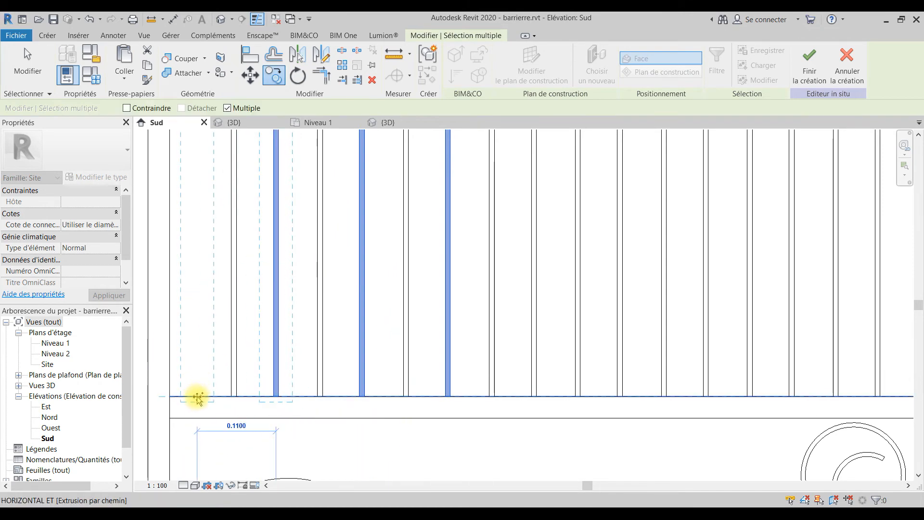
pyautogui.press('Return')
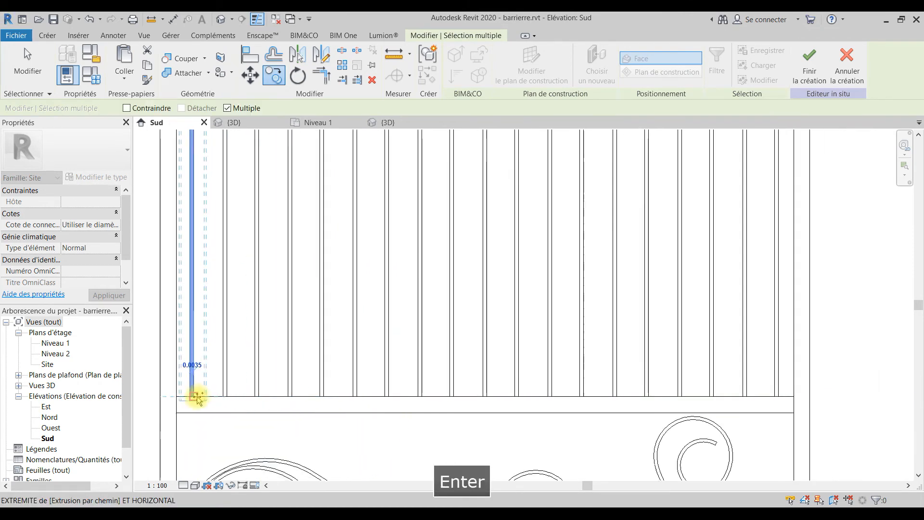
pyautogui.scroll(-3, 191, 393)
pyautogui.press('Escape')
pyautogui.press('Escape')
pyautogui.scroll(-4, 330, 377)
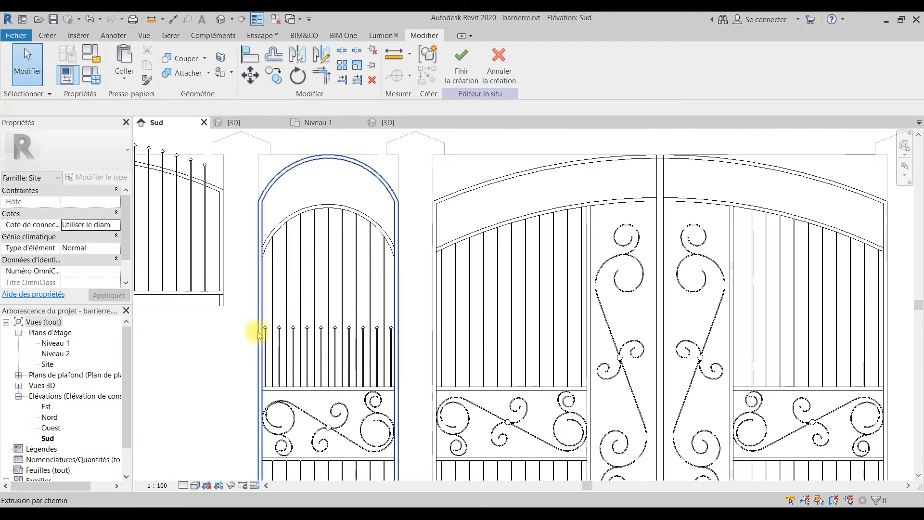
# Copy all ten short pointed bars with their tips vertically upward from a middle bar's bottom midpoint to the crown of the small gate's inner arch.
pyautogui.scroll(5, 254, 333)
pyautogui.click(270, 304)
pyautogui.keyDown('ctrl'); pyautogui.click(268, 355); pyautogui.keyUp('ctrl')
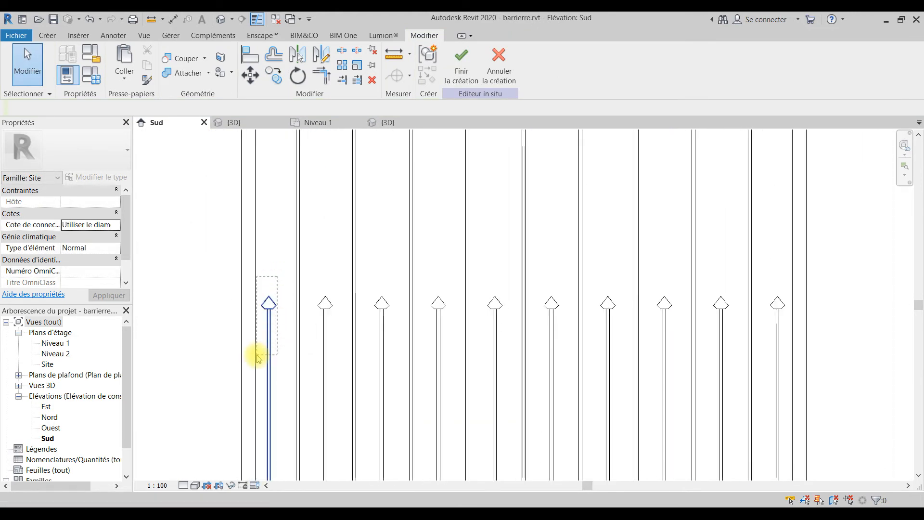
pyautogui.keyDown('ctrl'); pyautogui.click(325, 340); pyautogui.keyUp('ctrl')
pyautogui.keyDown('ctrl'); pyautogui.click(382, 339); pyautogui.keyUp('ctrl')
pyautogui.keyDown('ctrl'); pyautogui.click(435, 341); pyautogui.keyUp('ctrl')
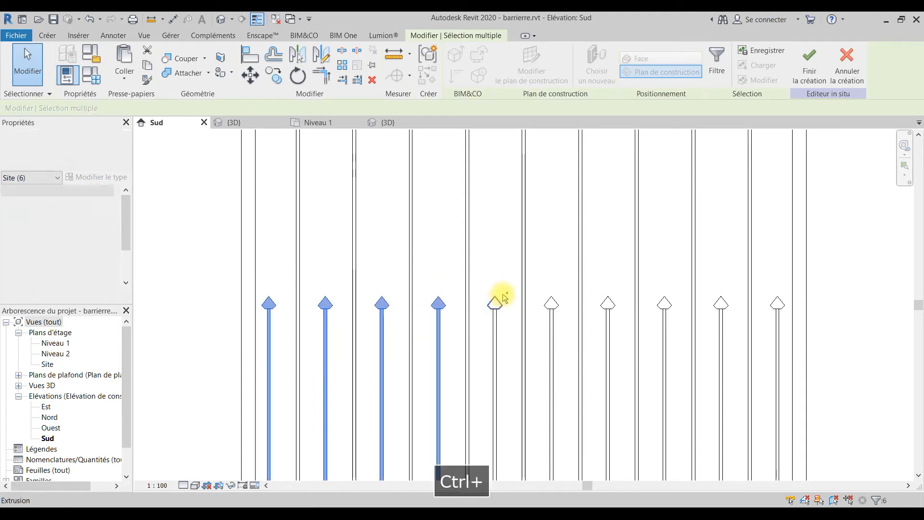
pyautogui.keyDown('ctrl'); pyautogui.click(494, 339); pyautogui.keyUp('ctrl')
pyautogui.keyDown('ctrl'); pyautogui.click(551, 339); pyautogui.keyUp('ctrl')
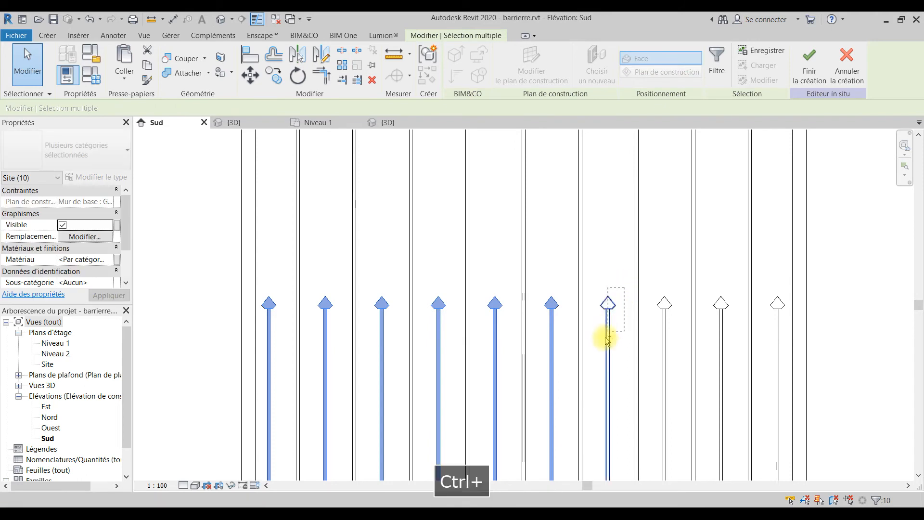
pyautogui.keyDown('ctrl'); pyautogui.click(608, 306); pyautogui.keyUp('ctrl')
pyautogui.keyDown('ctrl'); pyautogui.click(672, 301); pyautogui.keyUp('ctrl')
pyautogui.keyDown('ctrl'); pyautogui.click(721, 302); pyautogui.keyUp('ctrl')
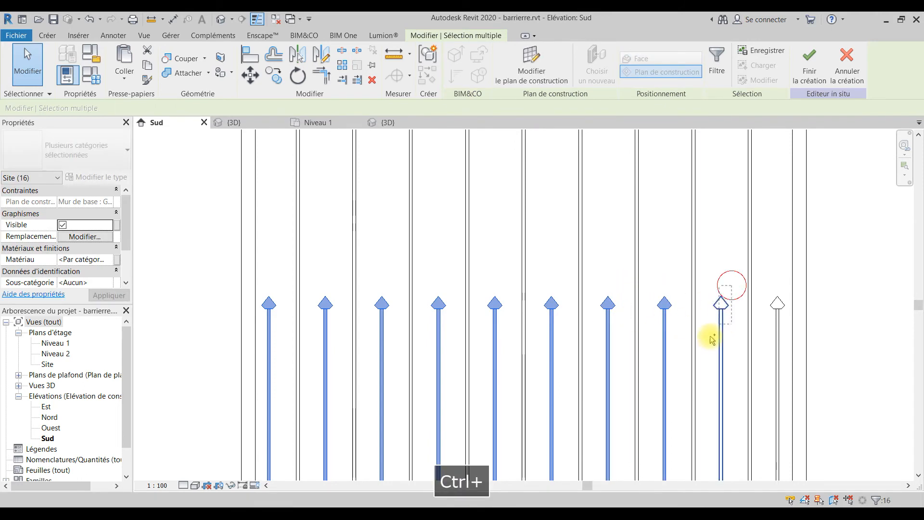
pyautogui.keyDown('ctrl'); pyautogui.click(778, 308); pyautogui.keyUp('ctrl')
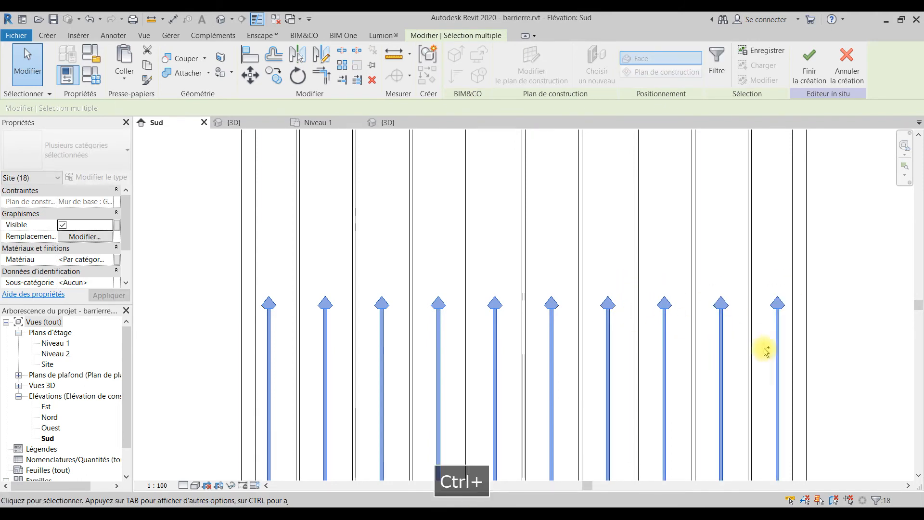
pyautogui.scroll(-4, 717, 402)
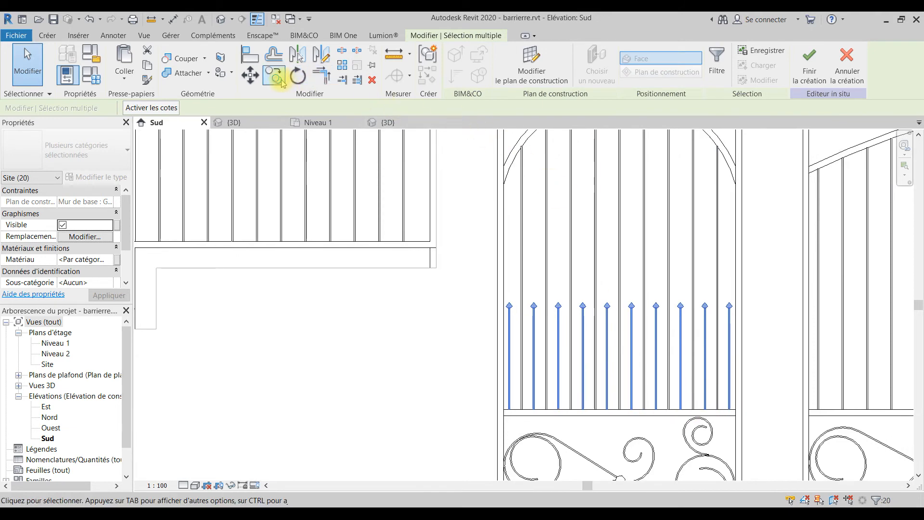
pyautogui.click(281, 81)
pyautogui.scroll(5, 612, 396)
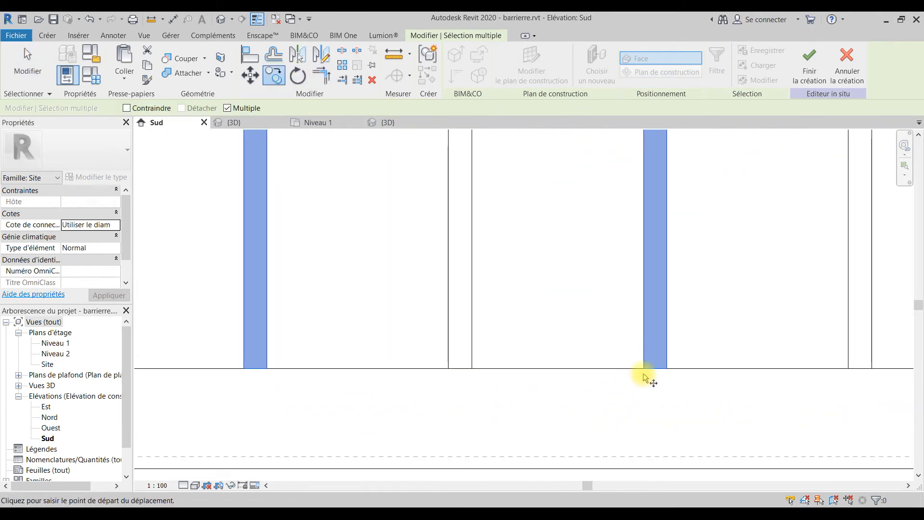
pyautogui.click(653, 368)
pyautogui.scroll(-5, 653, 368)
pyautogui.scroll(-1, 639, 392)
pyautogui.scroll(6, 601, 333)
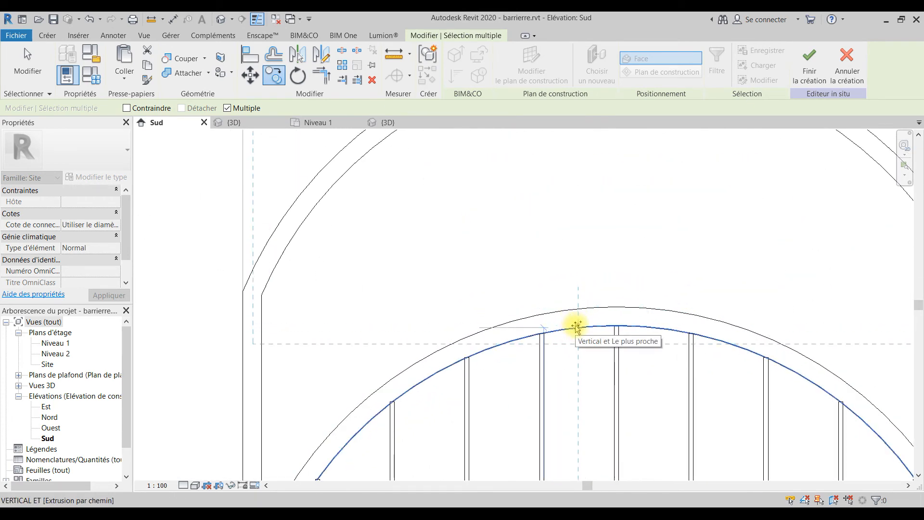
pyautogui.scroll(-6, 576, 326)
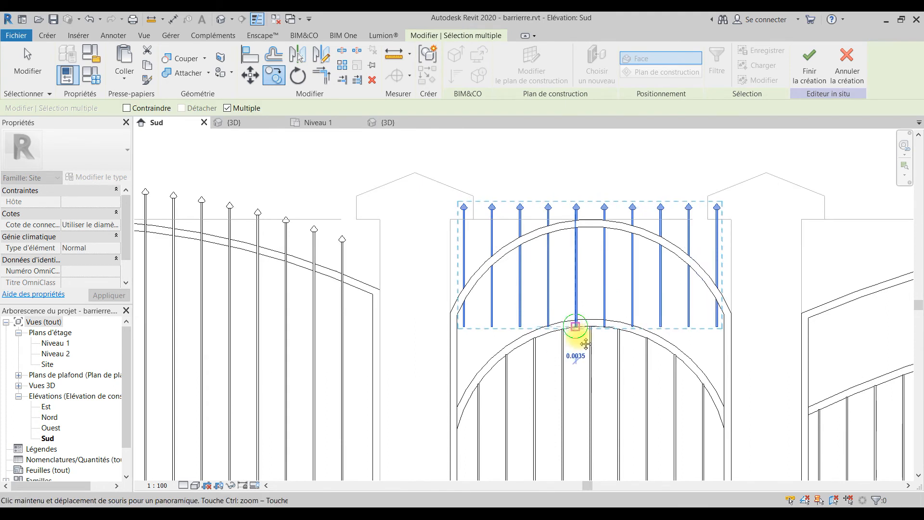
pyautogui.scroll(-1, 577, 355)
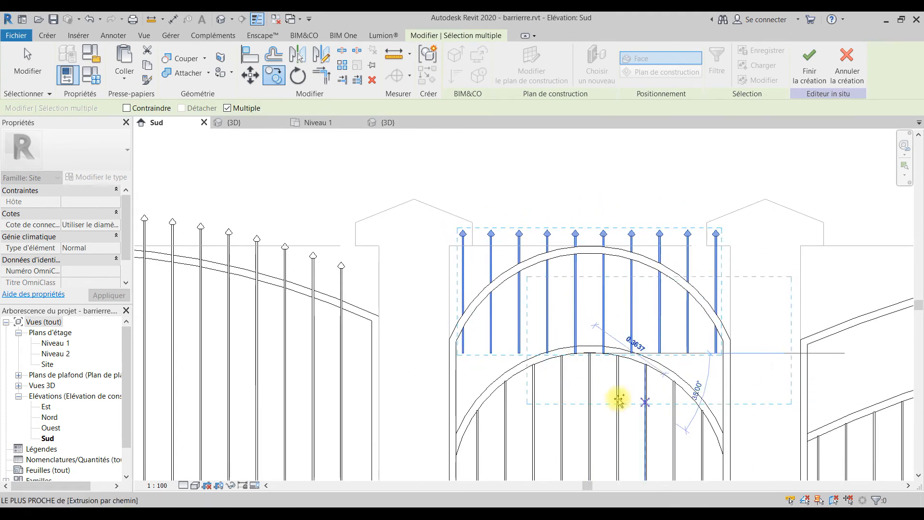
pyautogui.press('Escape')
pyautogui.moveTo(609, 378); pyautogui.dragTo(593, 318, button='middle')
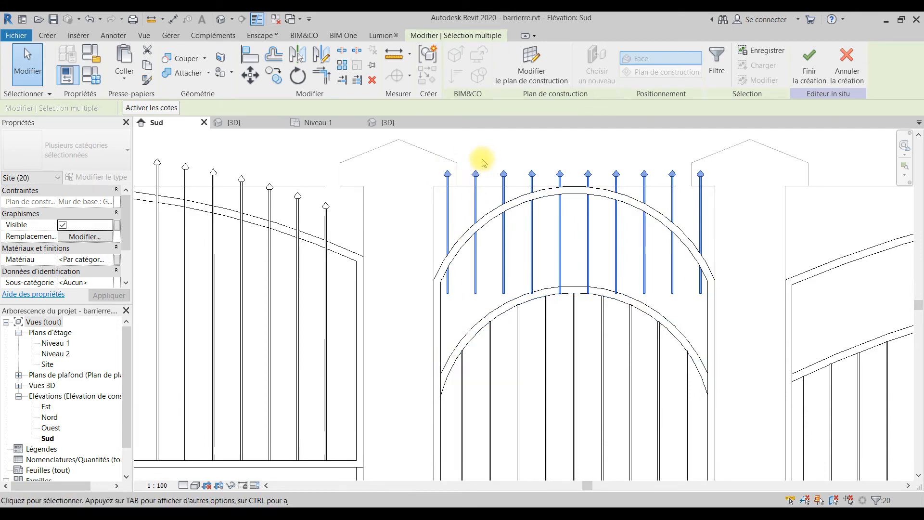
# Examine the pointed bars, arches and scroll panels of the small gate and double gate in the south elevation.
pyautogui.scroll(-3, 726, 332)
pyautogui.moveTo(726, 332); pyautogui.dragTo(450, 264, button='middle')
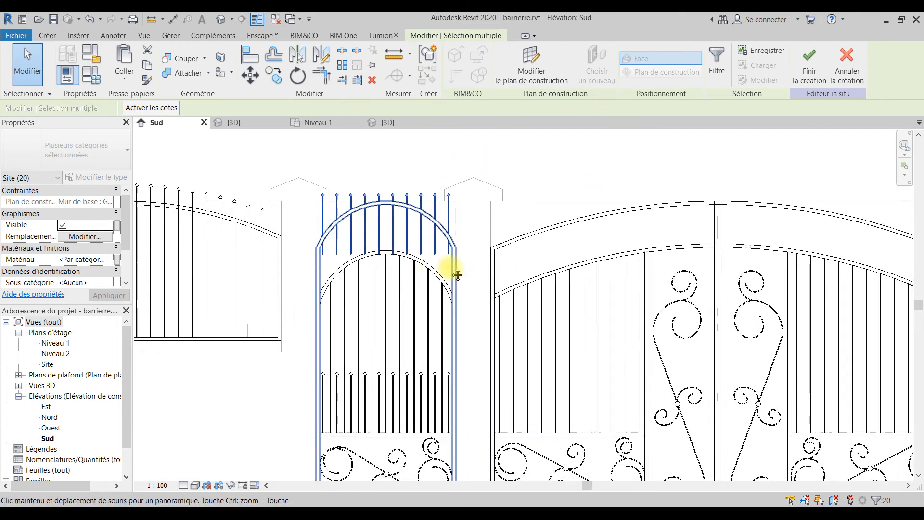
pyautogui.scroll(-2, 450, 268)
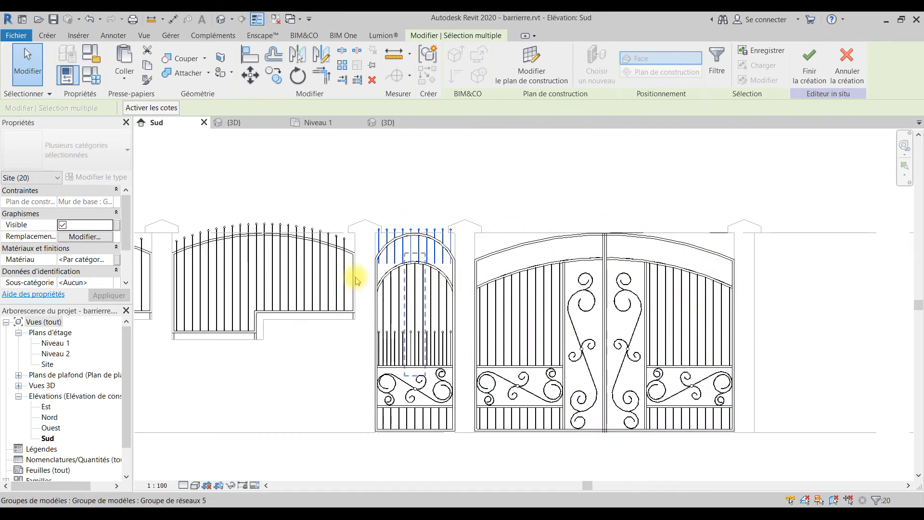
pyautogui.click(873, 500)
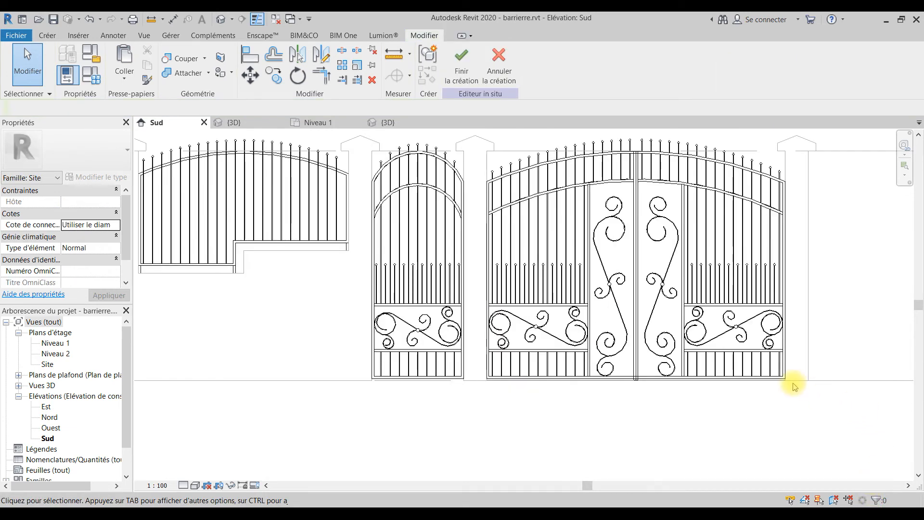
pyautogui.scroll(4, 380, 164)
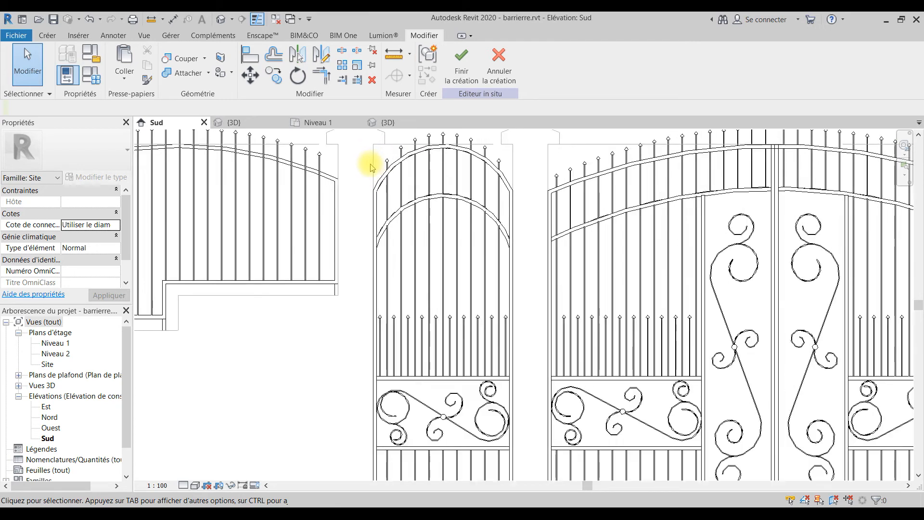
pyautogui.moveTo(462, 212); pyautogui.dragTo(407, 231, button='middle')
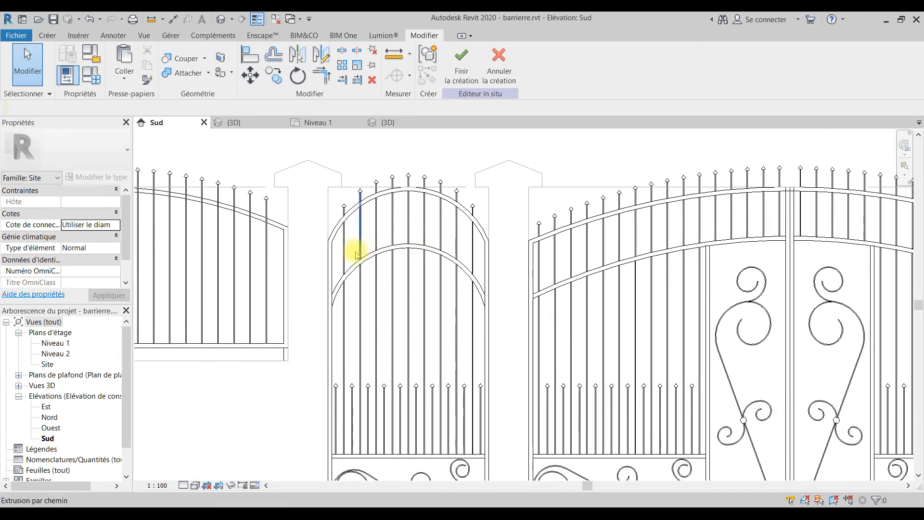
pyautogui.scroll(3, 355, 251)
pyautogui.scroll(4, 330, 313)
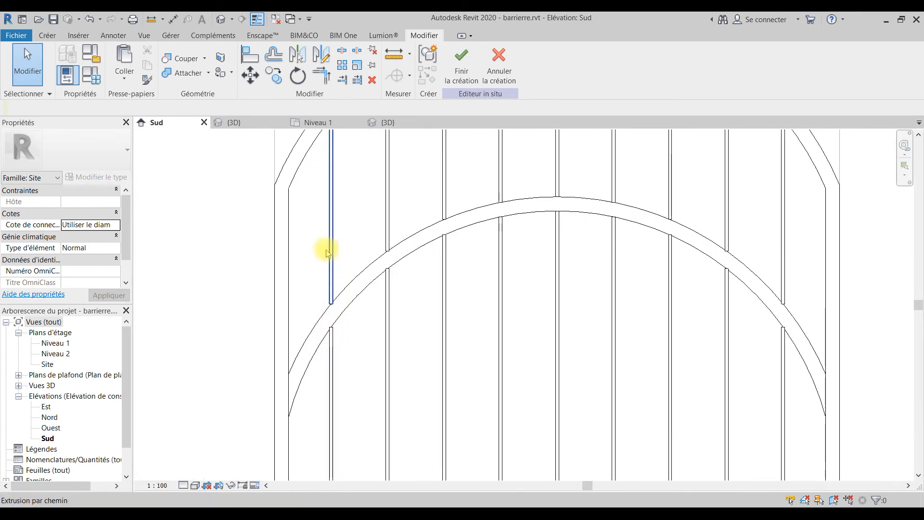
pyautogui.scroll(-5, 319, 351)
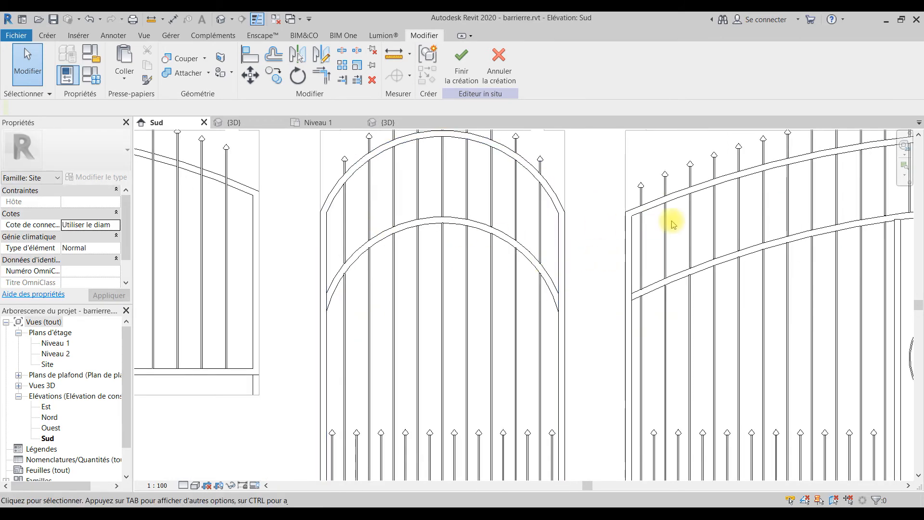
pyautogui.scroll(-2, 742, 232)
pyautogui.scroll(-2, 483, 253)
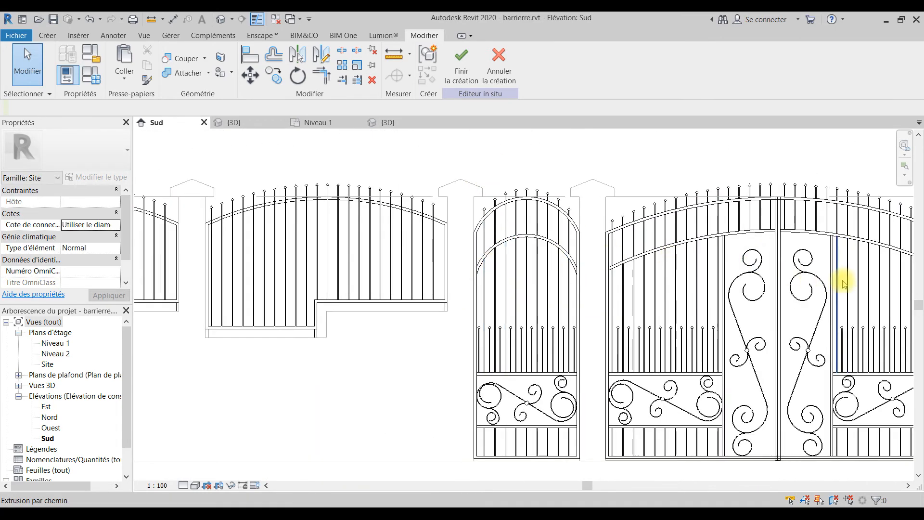
pyautogui.scroll(5, 613, 319)
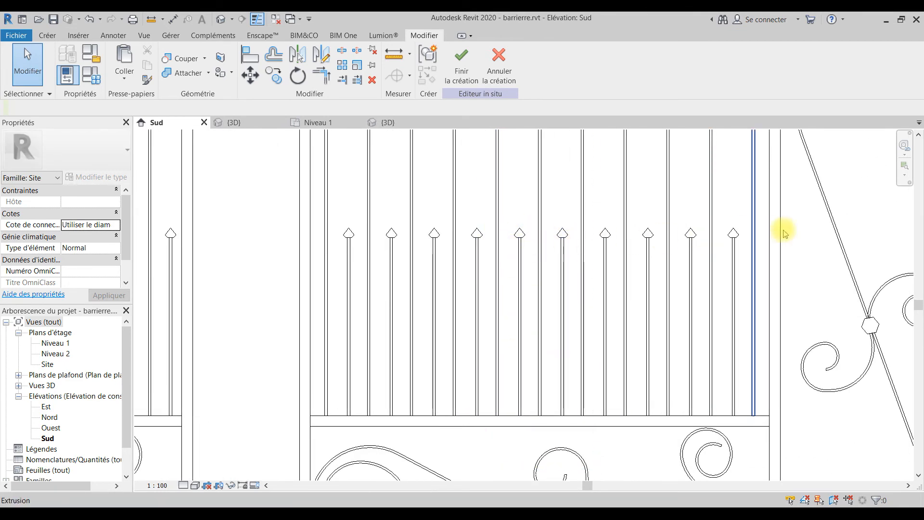
pyautogui.scroll(-2, 787, 250)
pyautogui.scroll(-1, 667, 266)
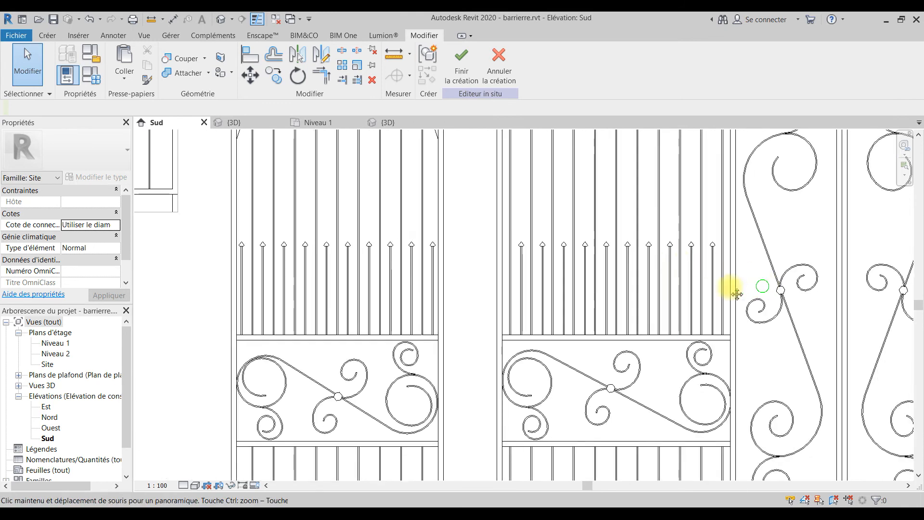
pyautogui.moveTo(732, 293); pyautogui.dragTo(388, 313, button='middle')
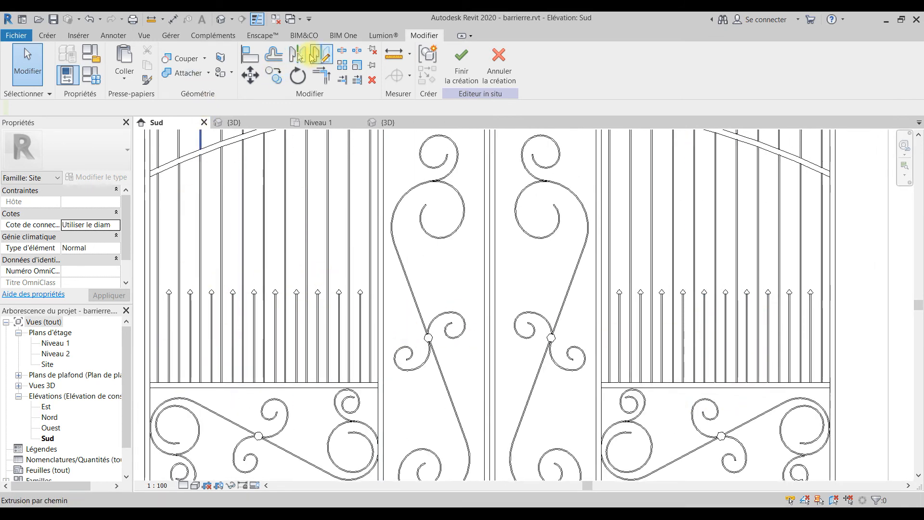
pyautogui.scroll(-2, 752, 345)
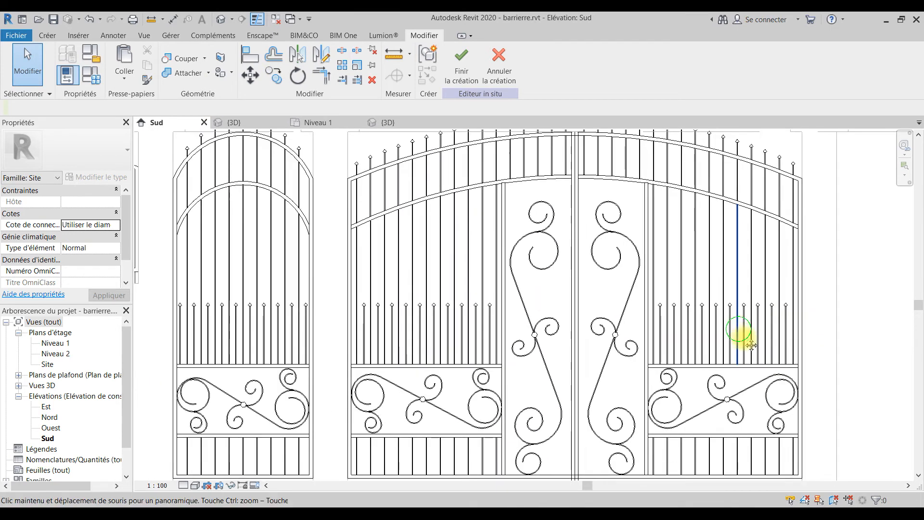
pyautogui.moveTo(752, 346); pyautogui.dragTo(775, 458, button='middle')
pyautogui.scroll(5, 396, 265)
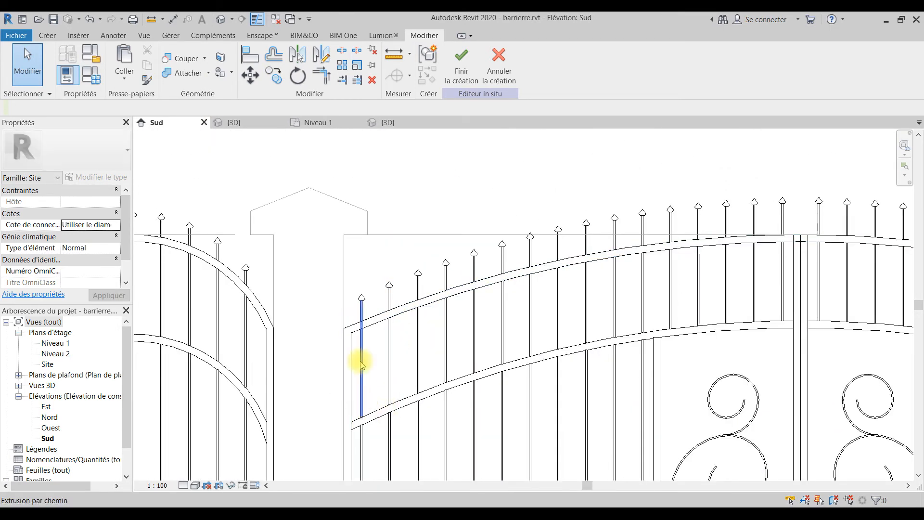
pyautogui.scroll(-4, 398, 278)
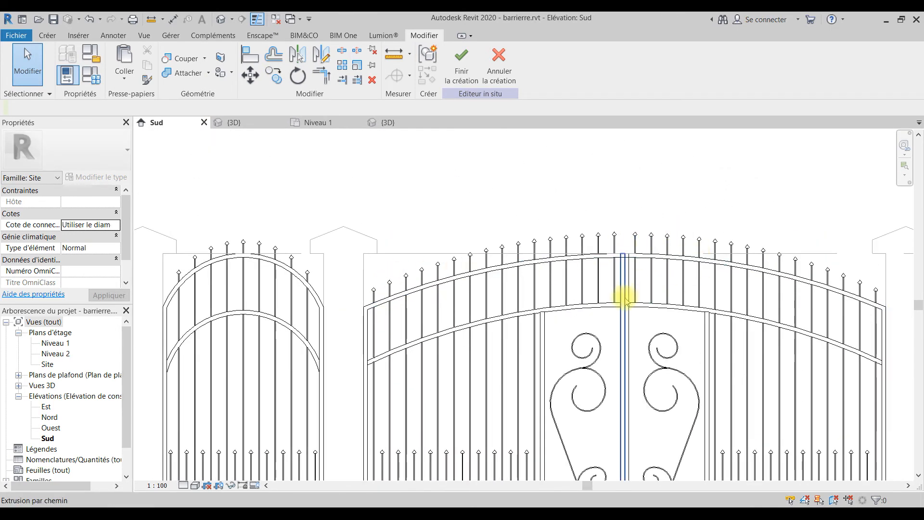
pyautogui.scroll(-4, 764, 282)
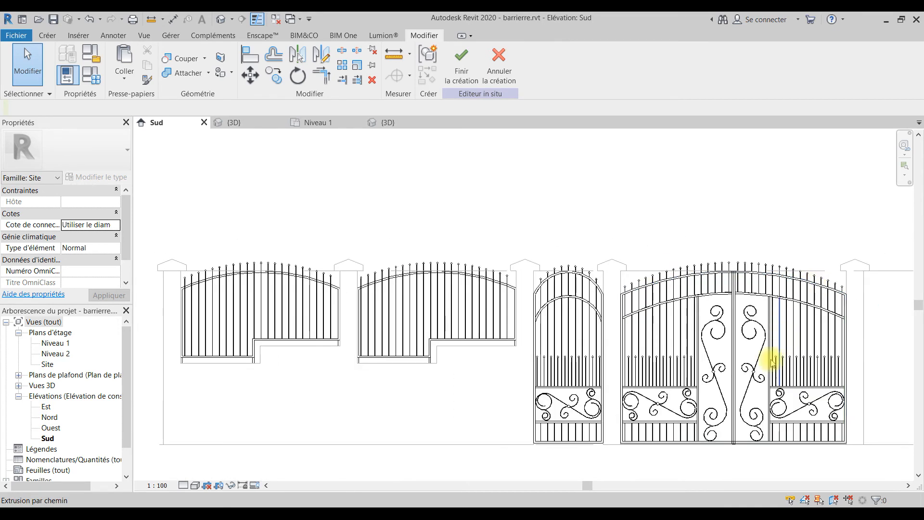
pyautogui.scroll(5, 665, 303)
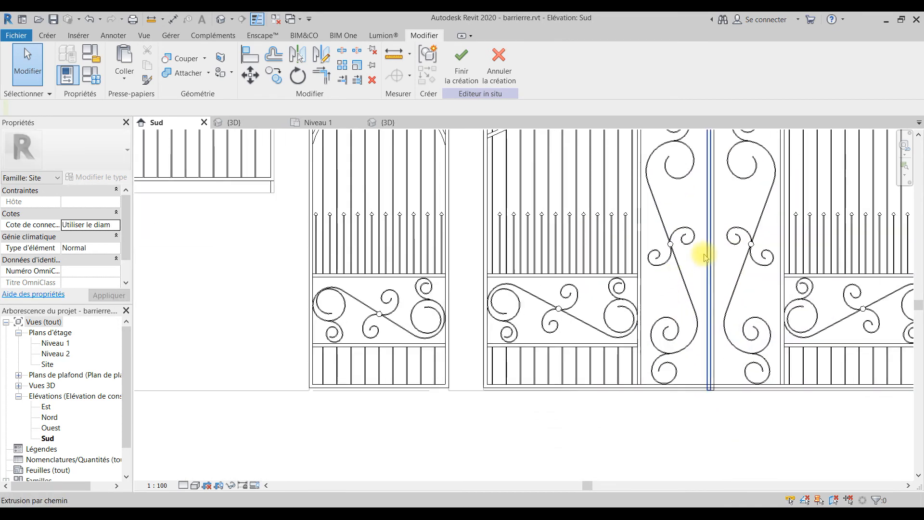
pyautogui.scroll(-2, 682, 233)
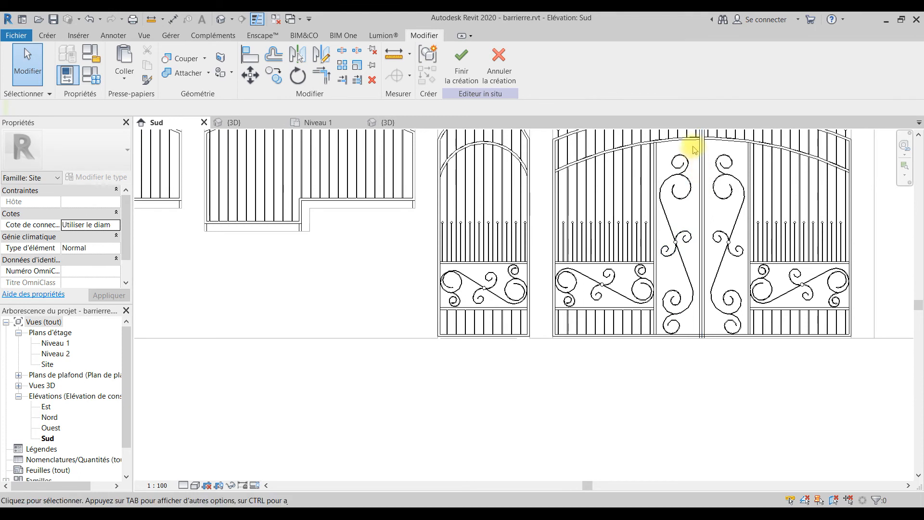
# Select the complete tall scroll ornaments, including their centre rosettes, on both leaves of the double gate.
pyautogui.click(677, 194)
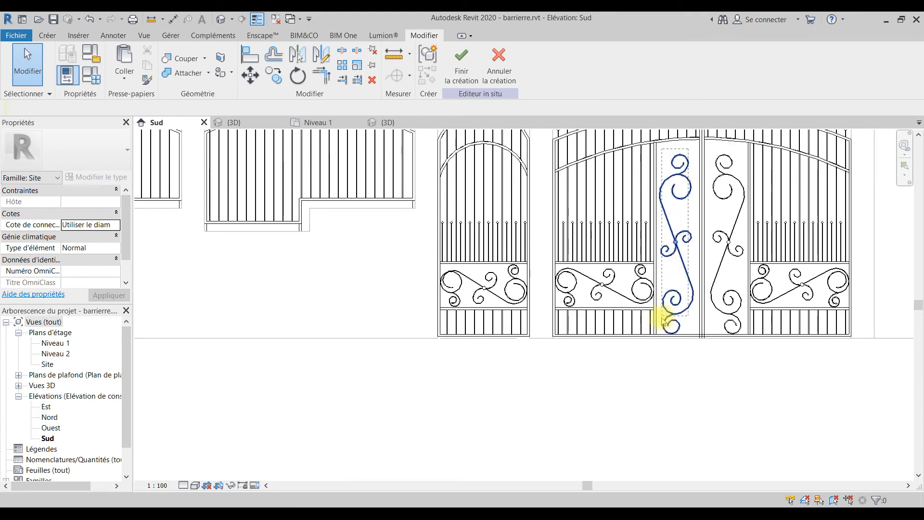
pyautogui.keyDown('ctrl'); pyautogui.click(734, 182); pyautogui.keyUp('ctrl')
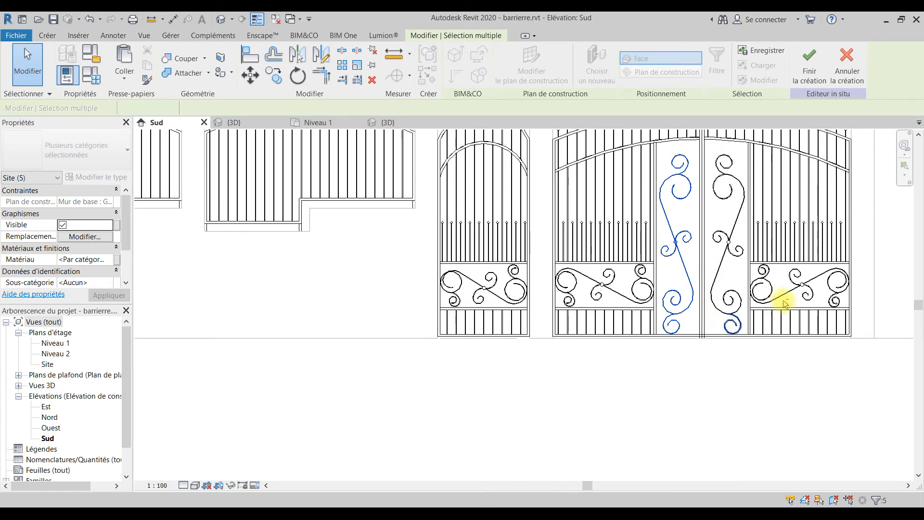
pyautogui.scroll(3, 838, 276)
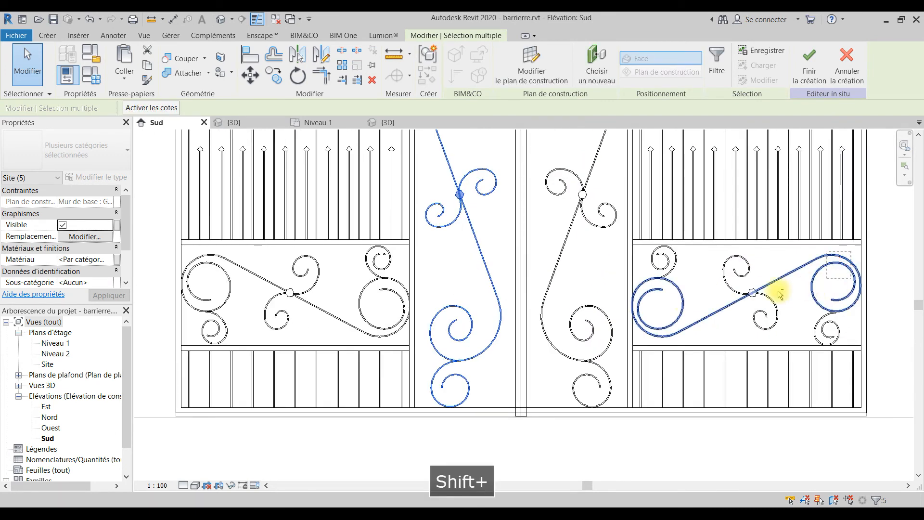
pyautogui.keyDown('shift'); pyautogui.moveTo(652, 338); pyautogui.dragTo(651, 338); pyautogui.keyUp('shift')
pyautogui.scroll(-2, 542, 300)
pyautogui.moveTo(485, 299); pyautogui.dragTo(619, 325, button='middle')
pyautogui.scroll(-1, 718, 311)
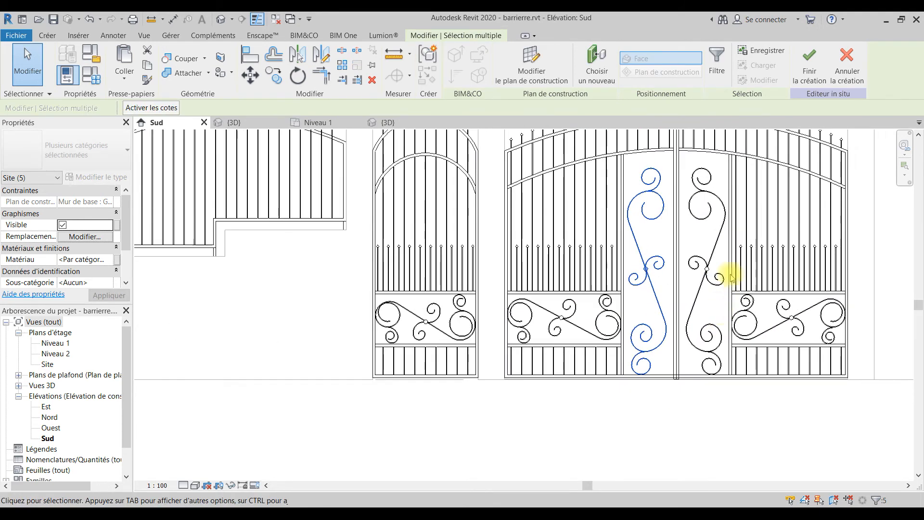
pyautogui.keyDown('ctrl'); pyautogui.moveTo(716, 158); pyautogui.dragTo(701, 305); pyautogui.keyUp('ctrl')
pyautogui.keyDown('ctrl'); pyautogui.moveTo(701, 373); pyautogui.dragTo(701, 378); pyautogui.keyUp('ctrl')
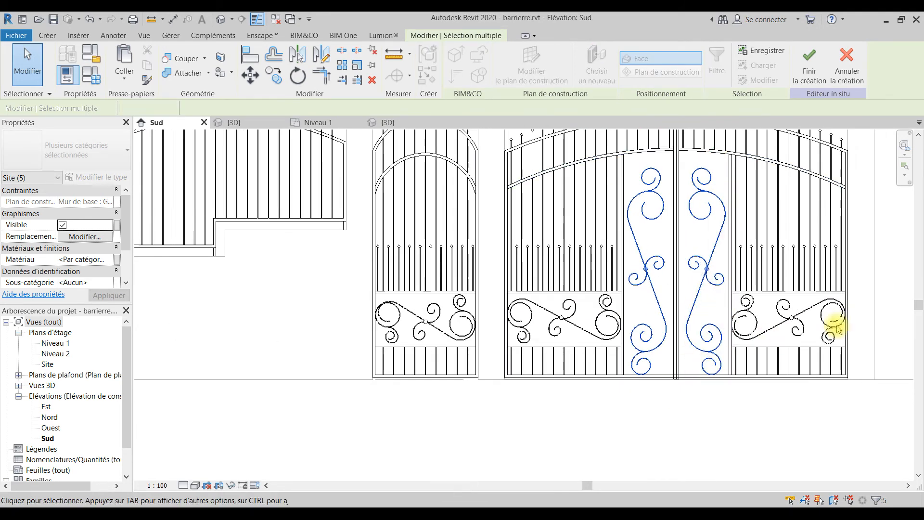
# Add the horizontal scroll ornaments in the double gate's two lower panels and the small gate's lower panel to the selection.
pyautogui.scroll(2, 835, 309)
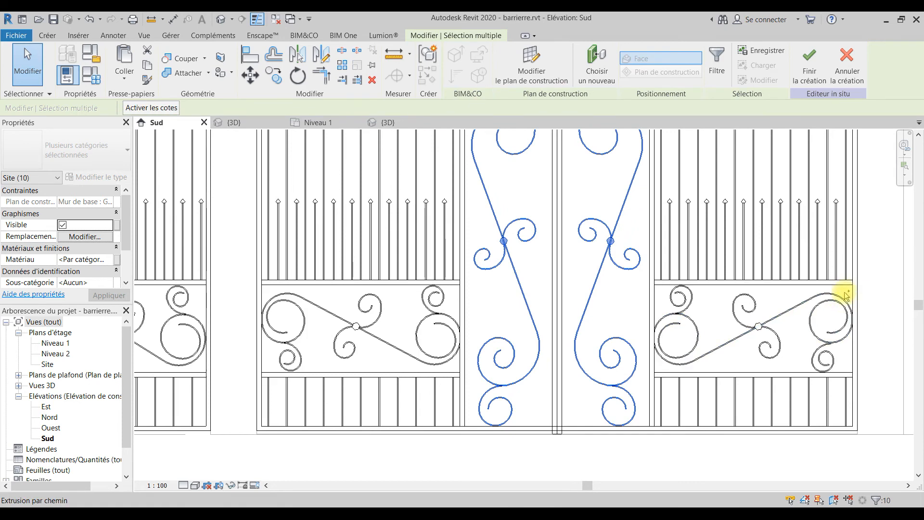
pyautogui.keyDown('ctrl'); pyautogui.moveTo(845, 291); pyautogui.dragTo(666, 359); pyautogui.keyUp('ctrl')
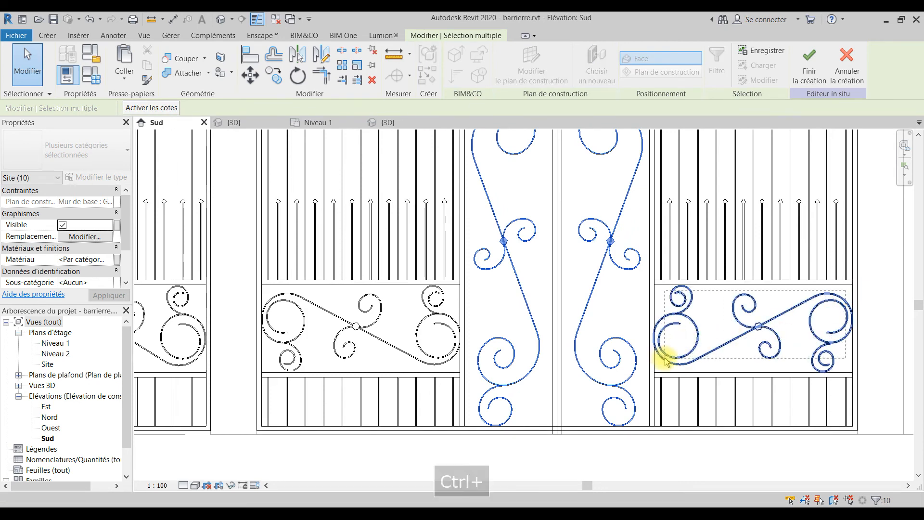
pyautogui.moveTo(377, 323); pyautogui.dragTo(596, 336, button='middle')
pyautogui.keyDown('ctrl'); pyautogui.moveTo(669, 304); pyautogui.dragTo(501, 371); pyautogui.keyUp('ctrl')
pyautogui.moveTo(501, 371); pyautogui.dragTo(701, 355, button='middle')
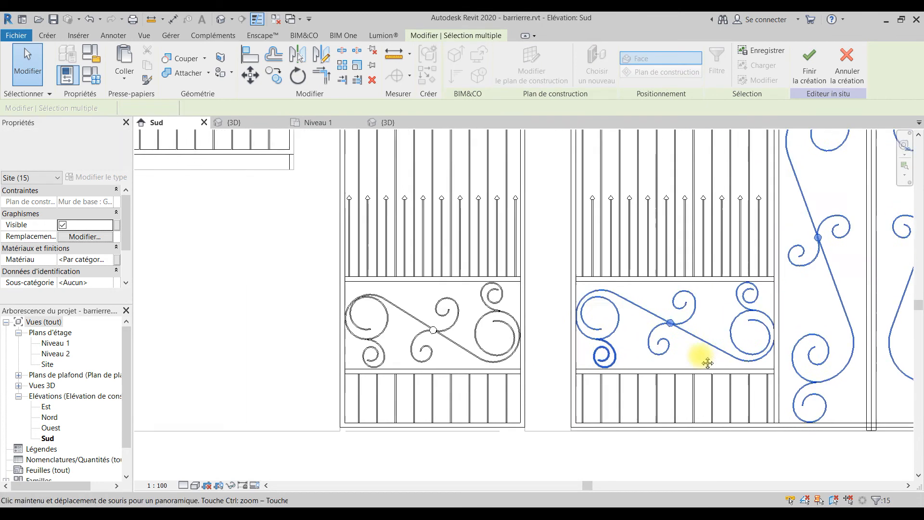
pyautogui.keyDown('ctrl'); pyautogui.moveTo(638, 290); pyautogui.dragTo(484, 361); pyautogui.keyUp('ctrl')
pyautogui.scroll(-5, 485, 359)
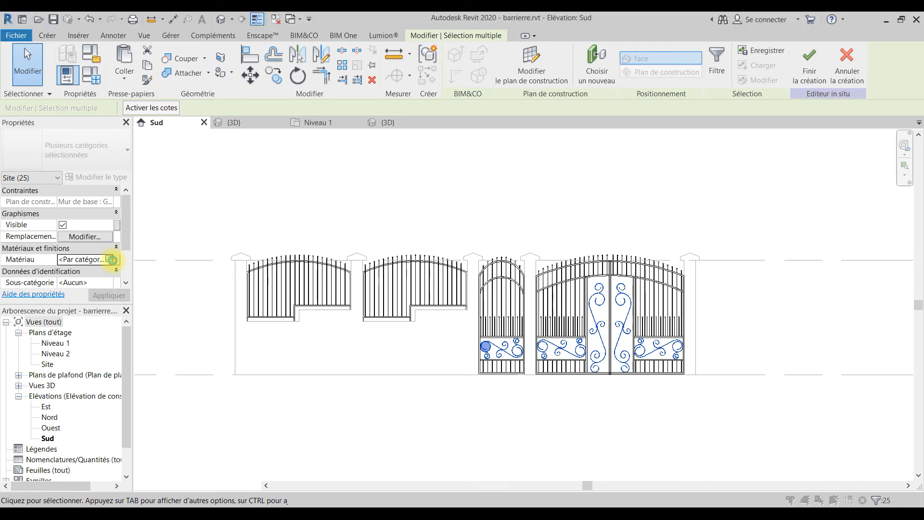
# Duplicate the Bande de stationnement material and assign the copy to all the selected scroll ornaments.
pyautogui.click(110, 259)
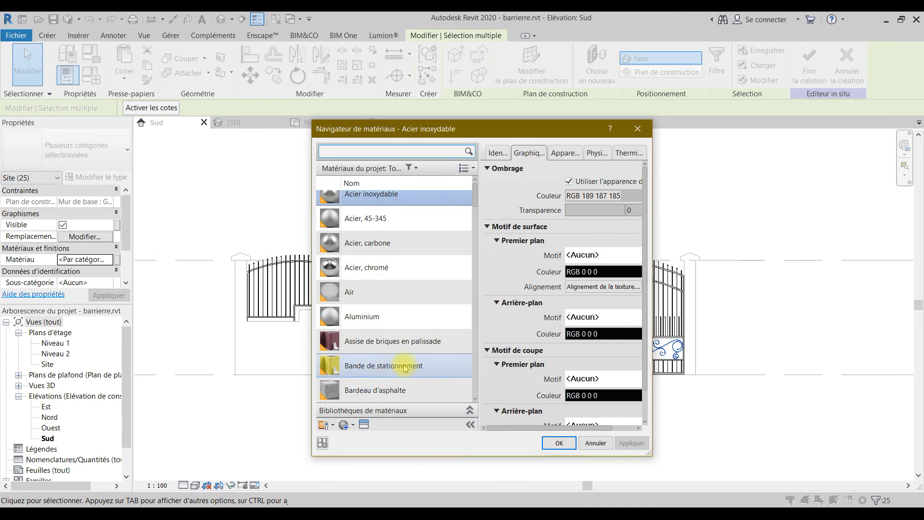
pyautogui.rightClick(395, 367)
pyautogui.click(428, 384)
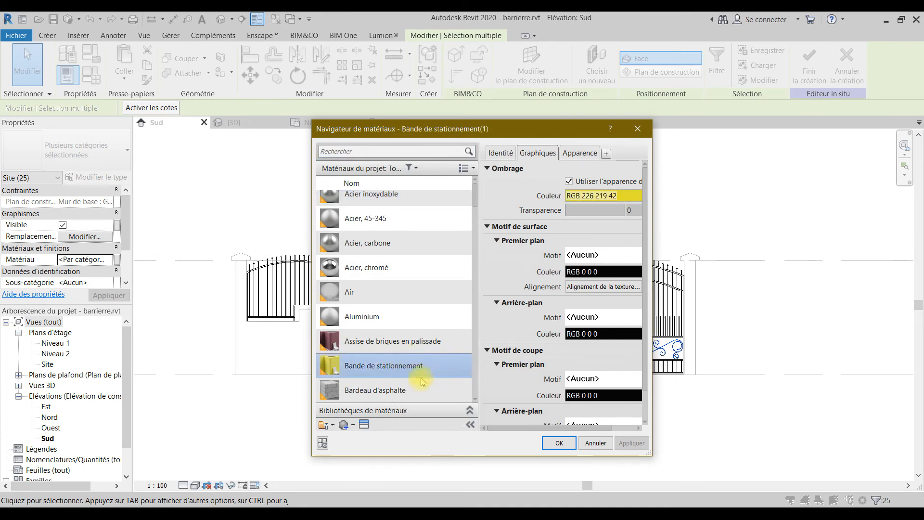
pyautogui.click(596, 452)
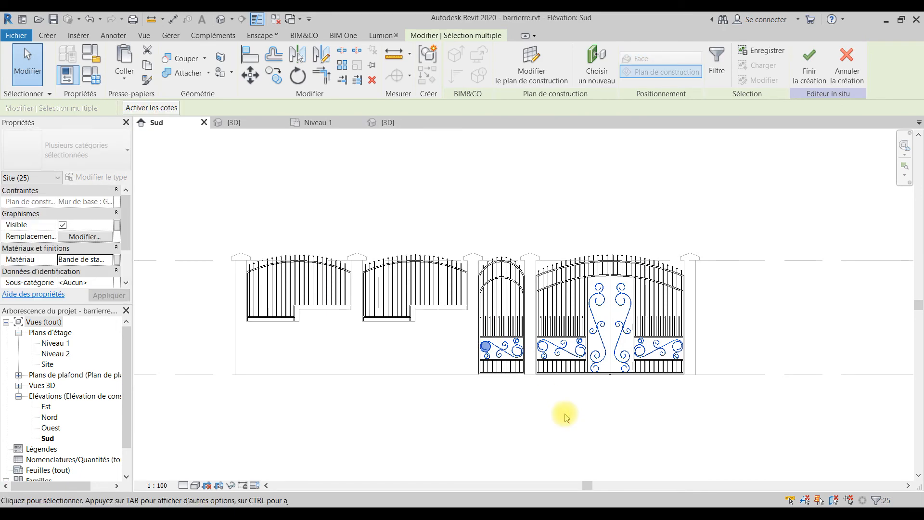
# Deselect the scrolls, raise the south elevation's detail level and set its visual style to Réaliste.
pyautogui.click(565, 417)
pyautogui.click(184, 485)
pyautogui.click(195, 485)
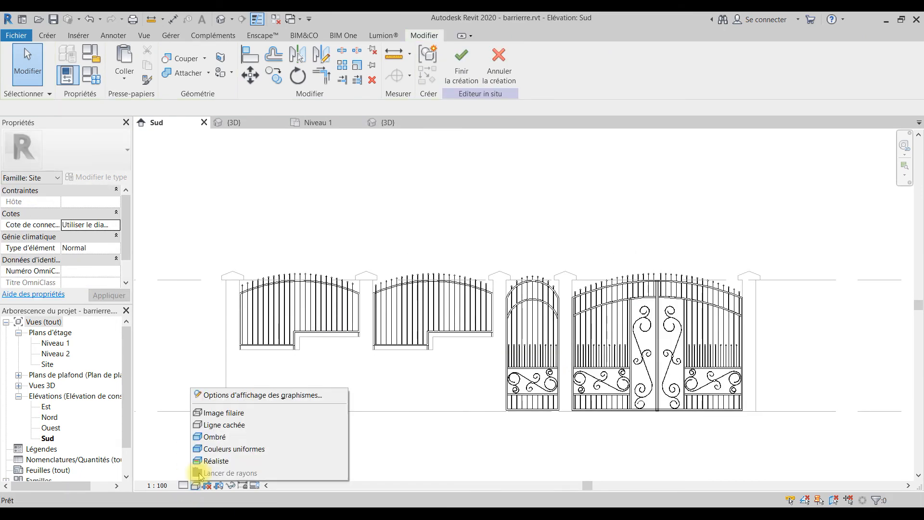
pyautogui.click(212, 461)
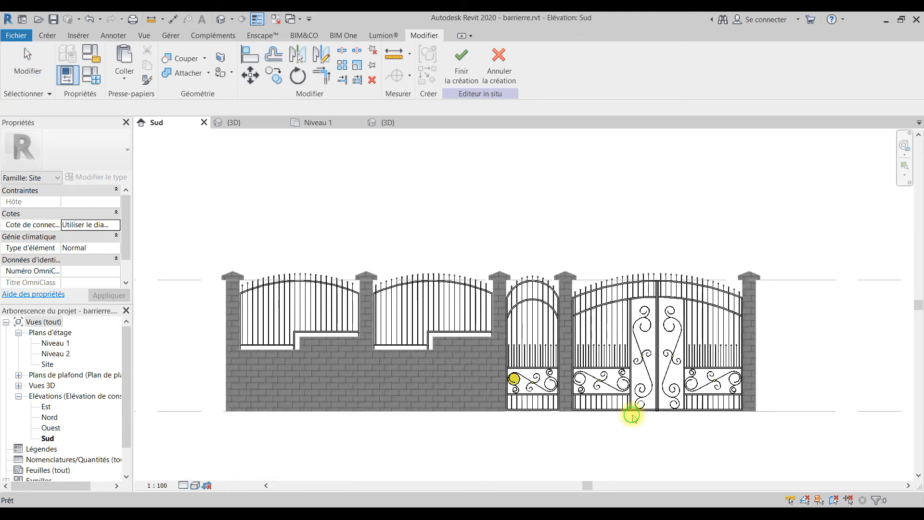
pyautogui.click(622, 442)
# Inspect the scrolls' material on the gates in the south elevation, and open the 3D view of the fence.
pyautogui.scroll(5, 522, 390)
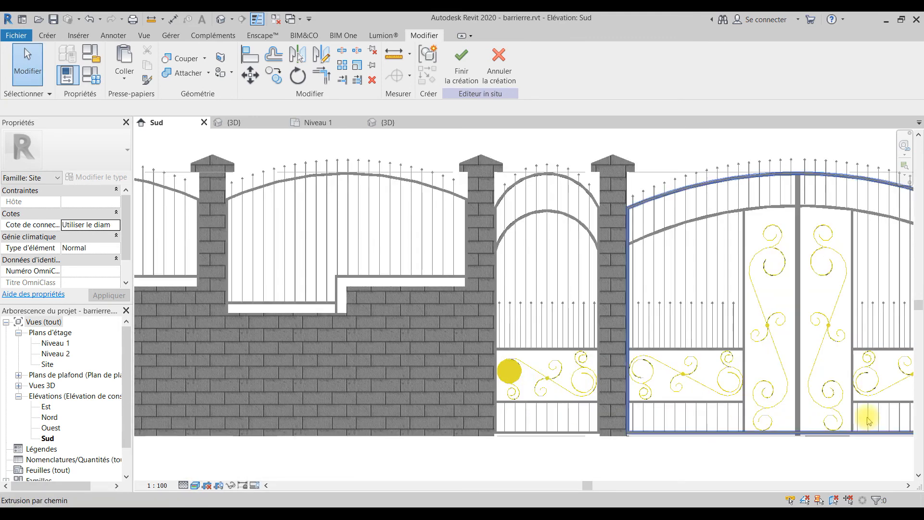
pyautogui.scroll(5, 537, 388)
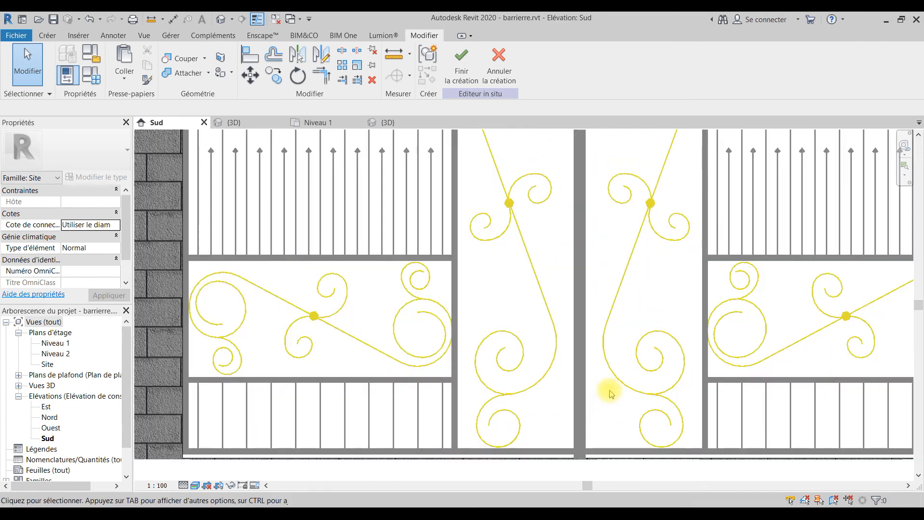
pyautogui.scroll(4, 609, 392)
pyautogui.scroll(-3, 640, 371)
pyautogui.moveTo(567, 375); pyautogui.dragTo(602, 347, button='middle')
pyautogui.scroll(-3, 596, 376)
pyautogui.scroll(-4, 595, 376)
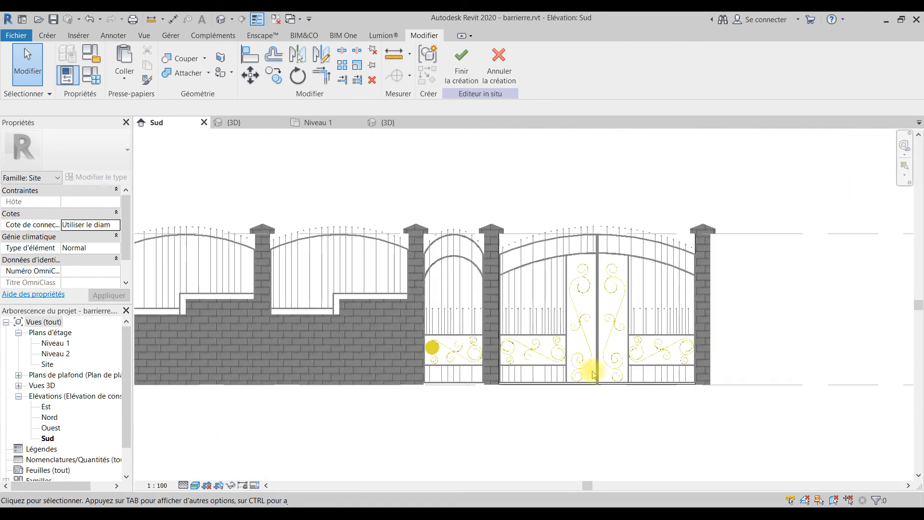
pyautogui.click(390, 122)
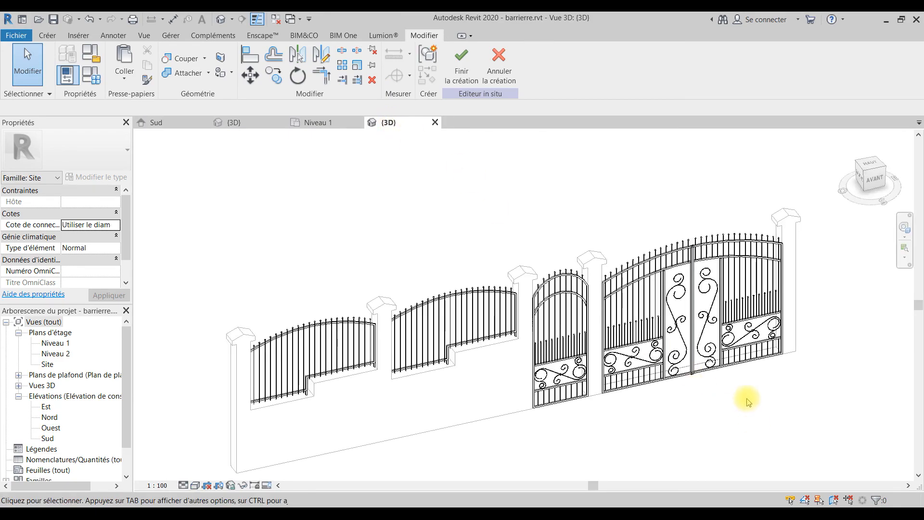
# Set the 3D view's detail level to Élevé and inspect the fence and gates from several angles.
pyautogui.scroll(3, 737, 390)
pyautogui.scroll(-2, 680, 363)
pyautogui.keyDown('shift'); pyautogui.moveTo(680, 363); pyautogui.dragTo(700, 345, button='middle'); pyautogui.keyUp('shift')
pyautogui.scroll(-2, 570, 310)
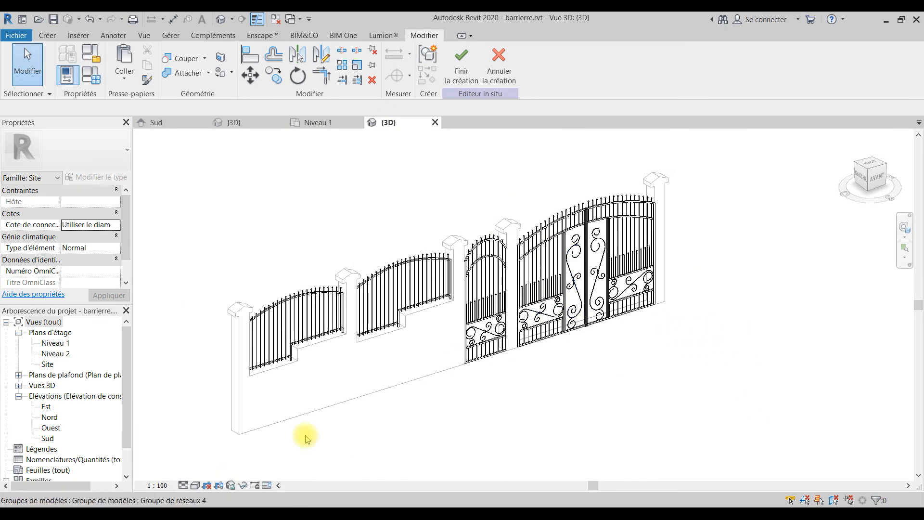
pyautogui.click(190, 473)
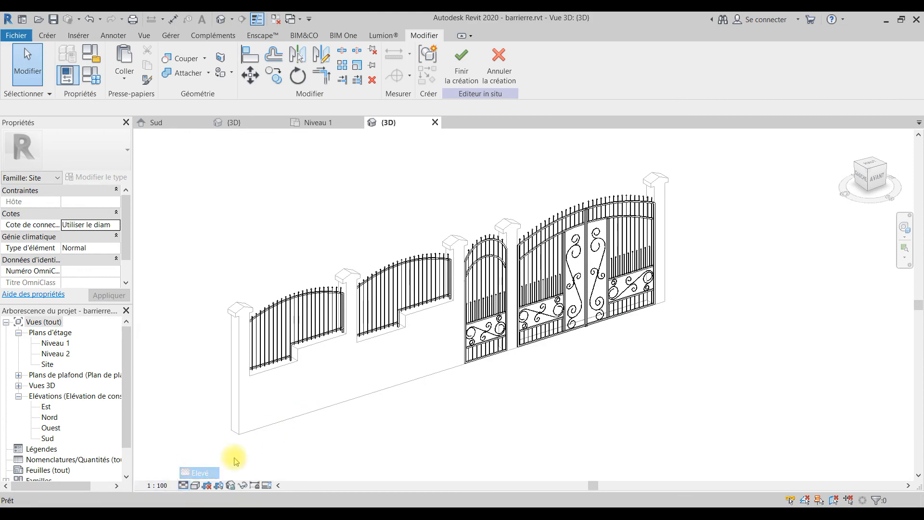
pyautogui.scroll(3, 626, 308)
pyautogui.scroll(-2, 626, 313)
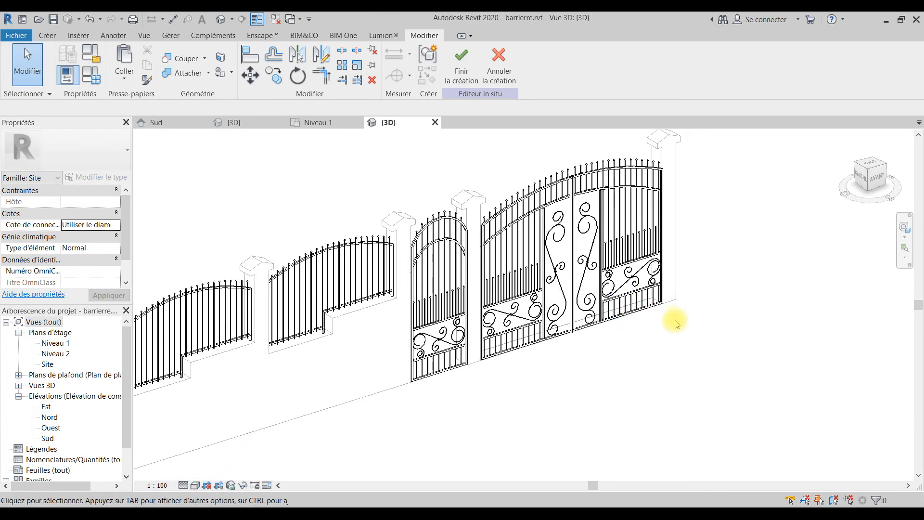
pyautogui.scroll(-3, 687, 319)
pyautogui.scroll(5, 615, 201)
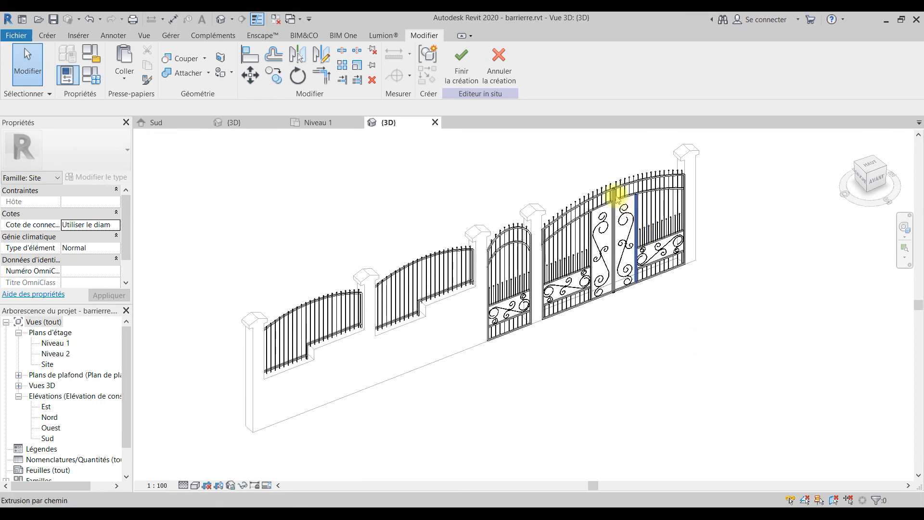
pyautogui.scroll(-4, 354, 305)
pyautogui.keyDown('shift'); pyautogui.moveTo(355, 305); pyautogui.dragTo(511, 301, button='middle'); pyautogui.keyUp('shift')
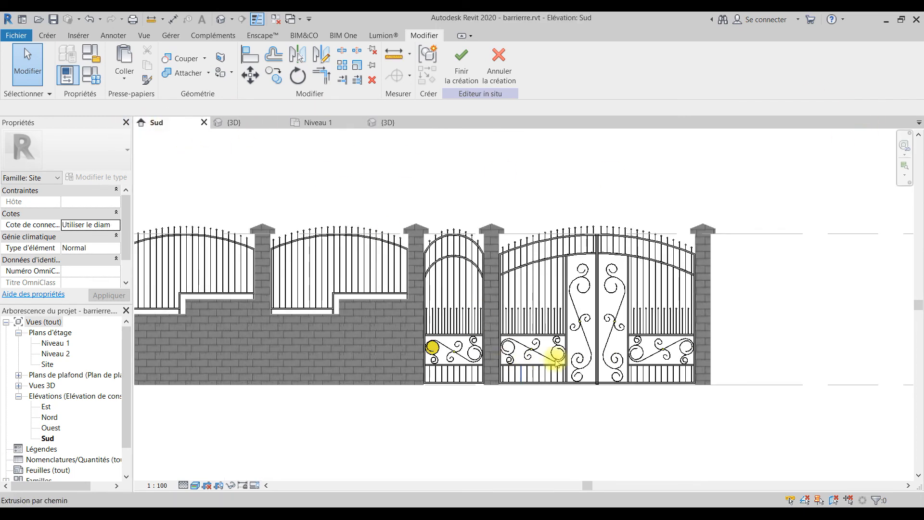
# Start an extrusion in the south elevation and outline the double gate from both pillar edges, the ground line and the upper arch.
pyautogui.scroll(2, 698, 351)
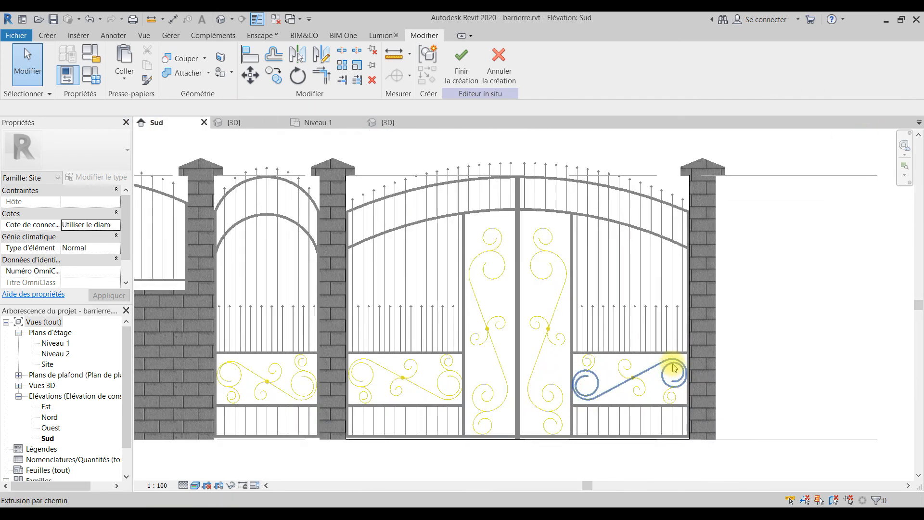
pyautogui.scroll(2, 674, 368)
pyautogui.click(48, 38)
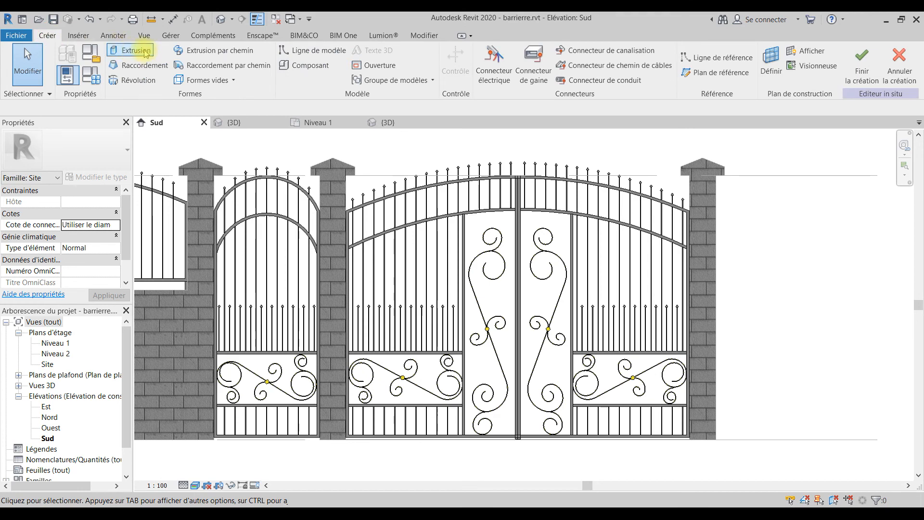
pyautogui.click(128, 44)
pyautogui.click(504, 53)
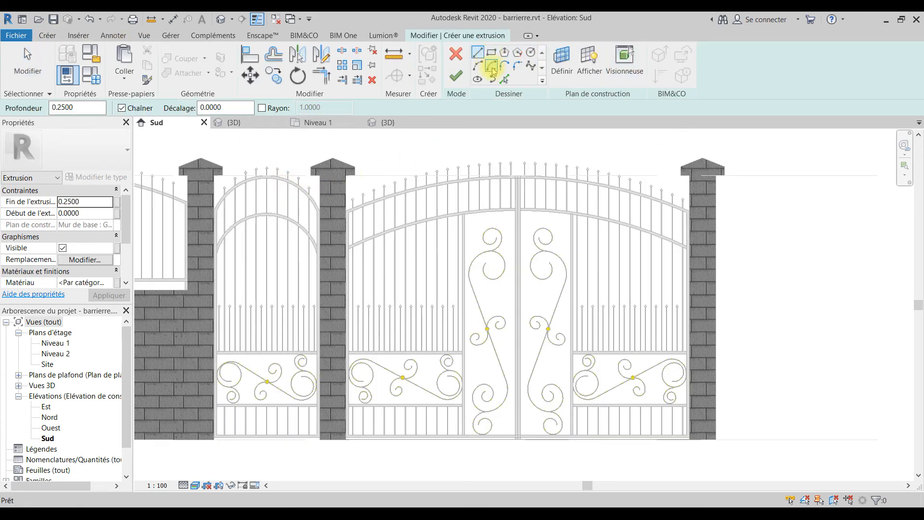
pyautogui.click(505, 78)
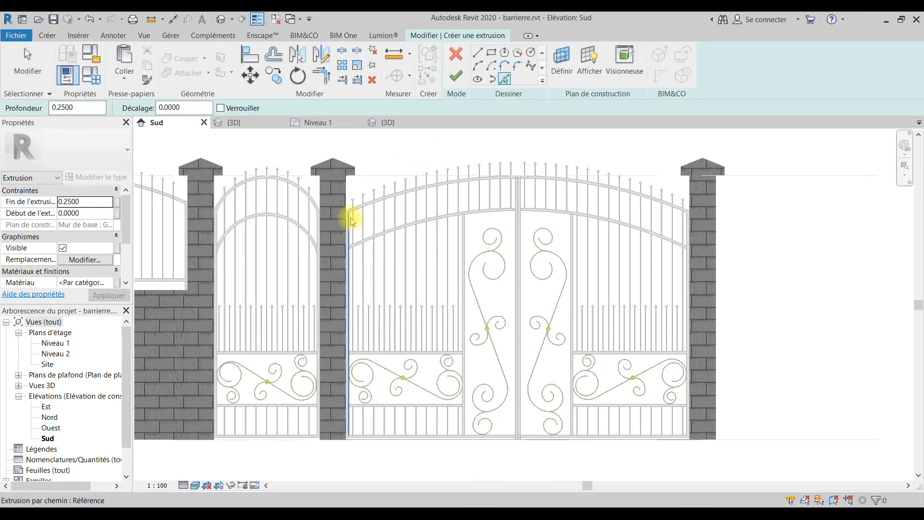
pyautogui.click(346, 201)
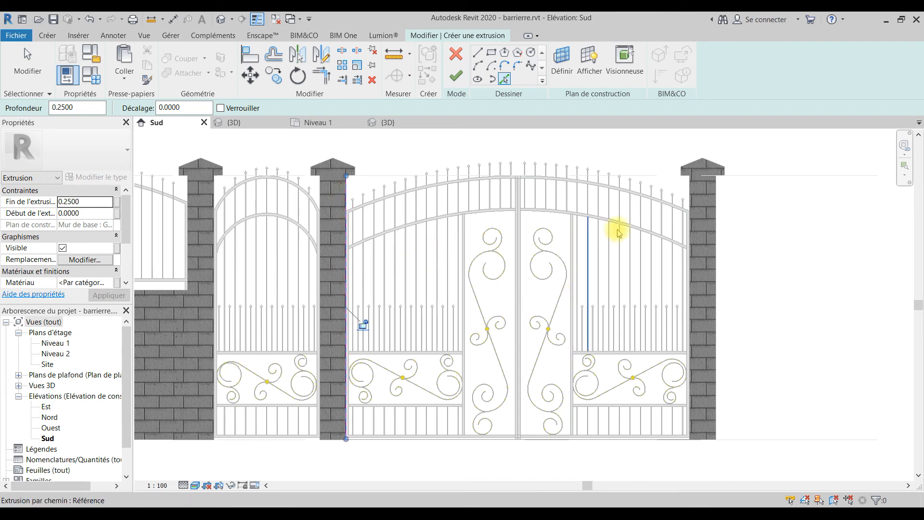
pyautogui.click(691, 195)
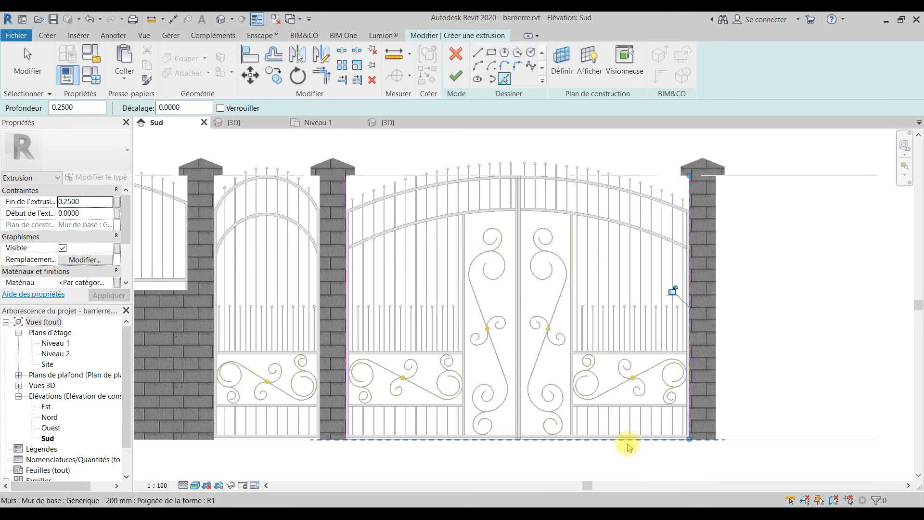
pyautogui.click(628, 447)
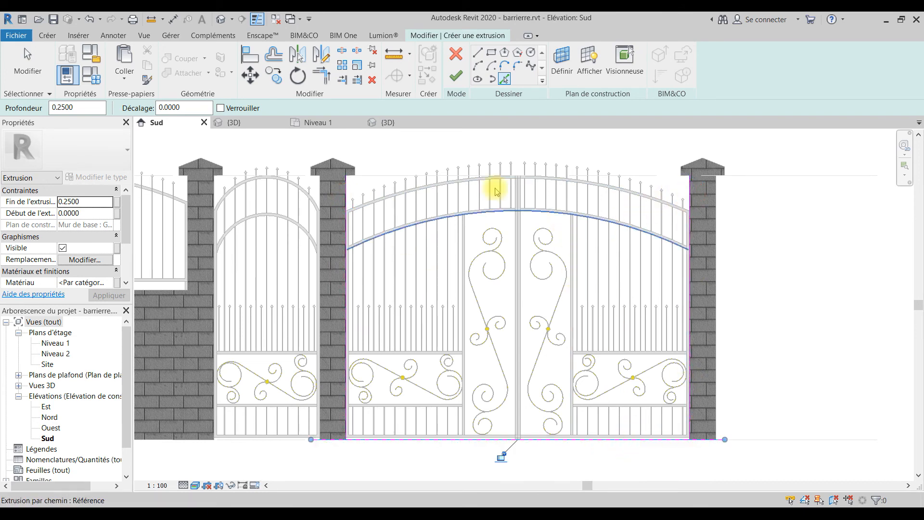
pyautogui.click(426, 195)
pyautogui.scroll(3, 376, 181)
pyautogui.press('Escape')
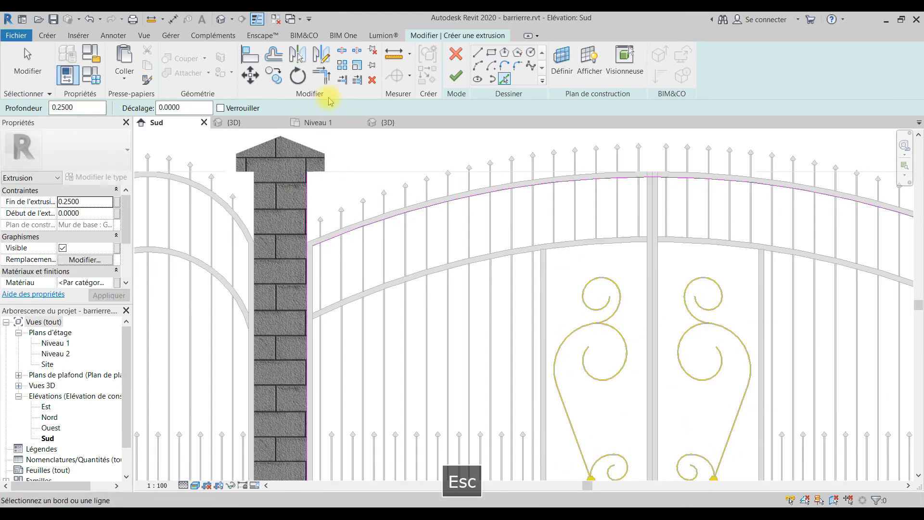
# Trim the extrusion outline's lines to corners where the pillar edges meet the upper arch and the ground line.
pyautogui.click(317, 77)
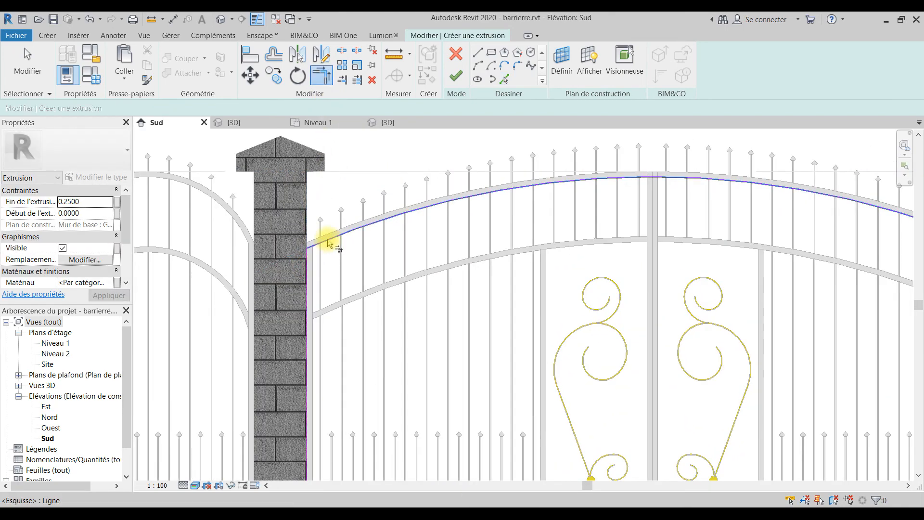
pyautogui.scroll(-3, 322, 243)
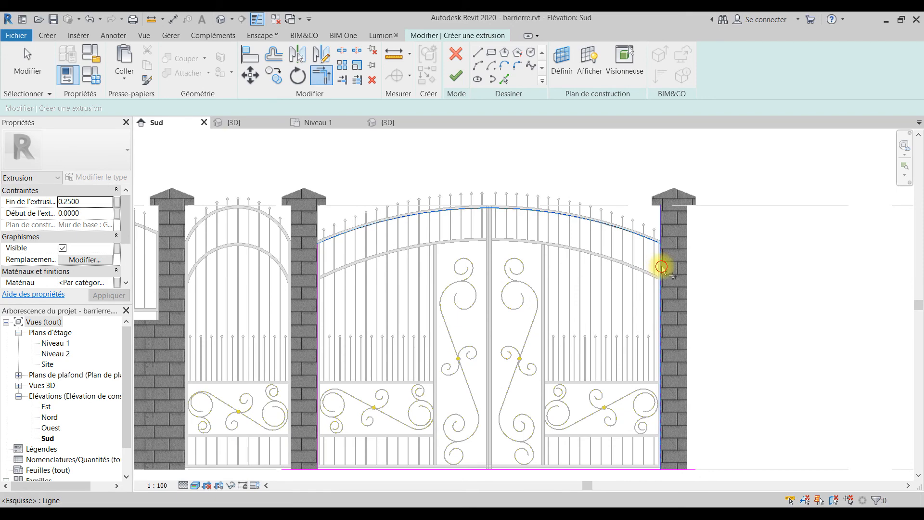
pyautogui.scroll(5, 381, 371)
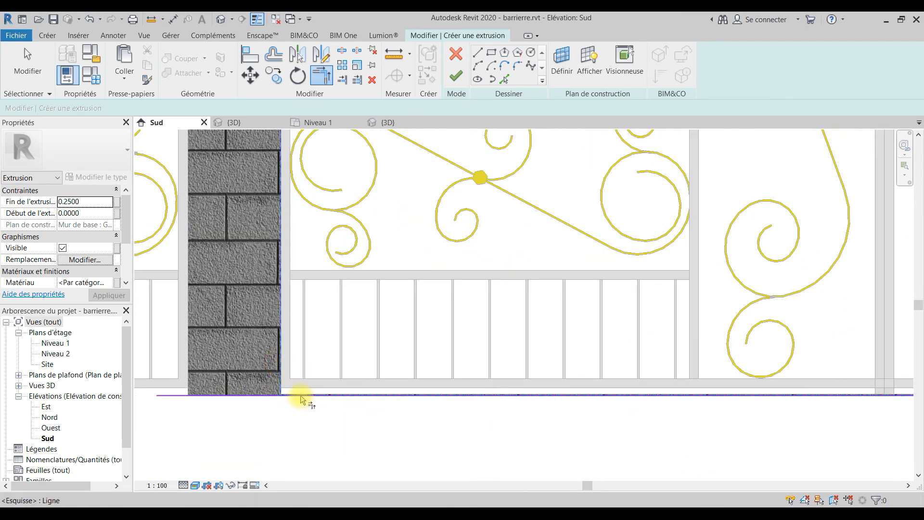
pyautogui.scroll(-1, 300, 399)
pyautogui.scroll(-3, 716, 406)
pyautogui.scroll(4, 747, 377)
pyautogui.click(722, 426)
pyautogui.click(724, 426)
pyautogui.press('Escape')
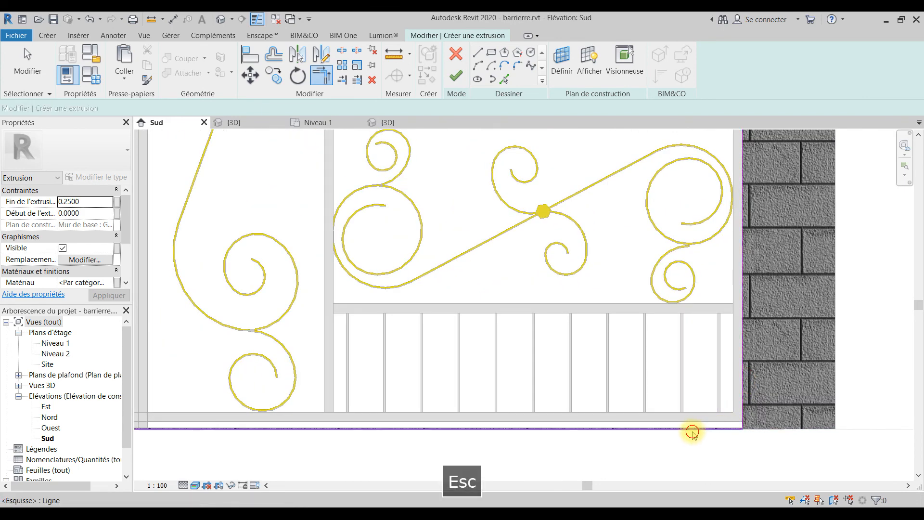
# Move the outline's base line up to the double gate's lowest rail and finish the extrusion sketch.
pyautogui.click(643, 427)
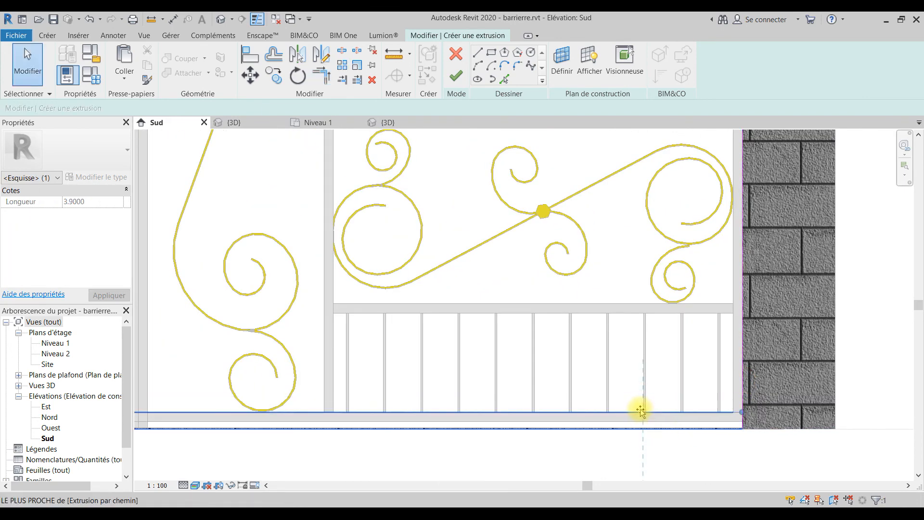
pyautogui.scroll(-1, 643, 426)
pyautogui.scroll(-2, 669, 414)
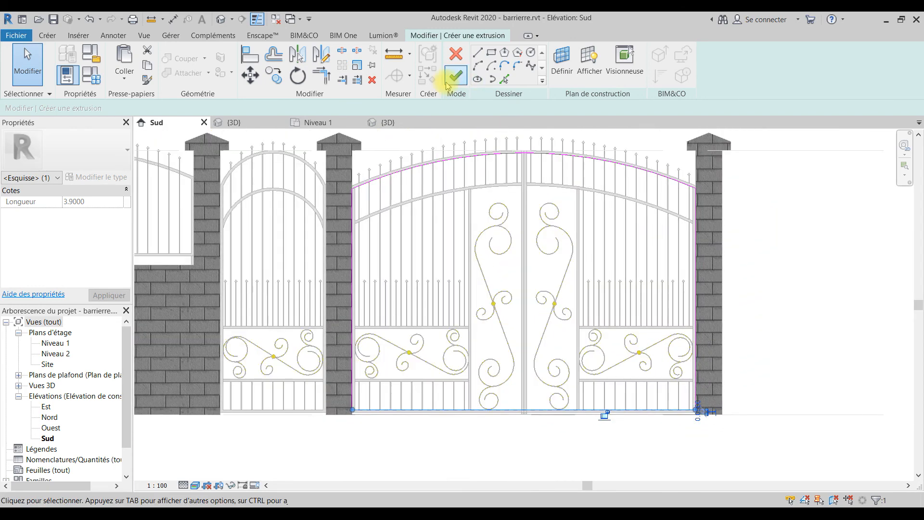
pyautogui.click(455, 77)
pyautogui.click(455, 78)
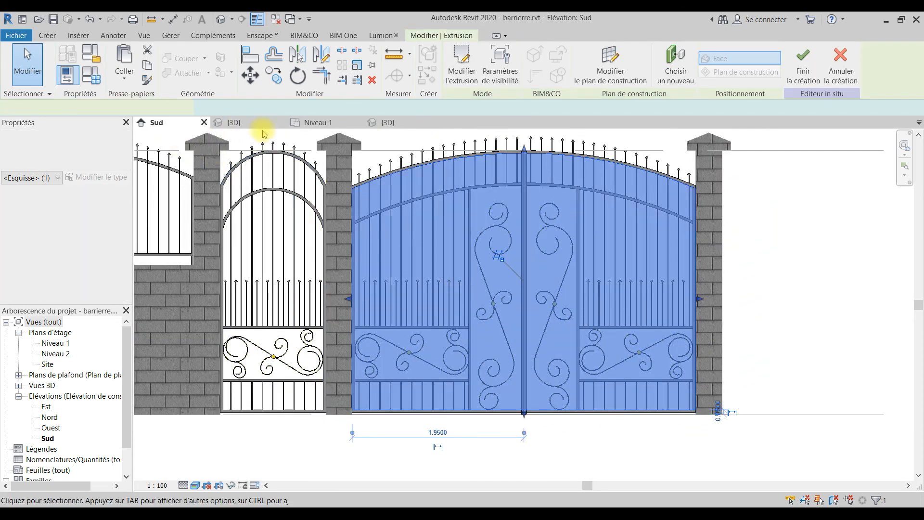
# Open the 3D view and examine the new extrusion's position against the double gate.
pyautogui.click(387, 123)
pyautogui.keyDown('shift'); pyautogui.moveTo(398, 275); pyautogui.dragTo(461, 294, button='middle'); pyautogui.keyUp('shift')
pyautogui.scroll(4, 457, 291)
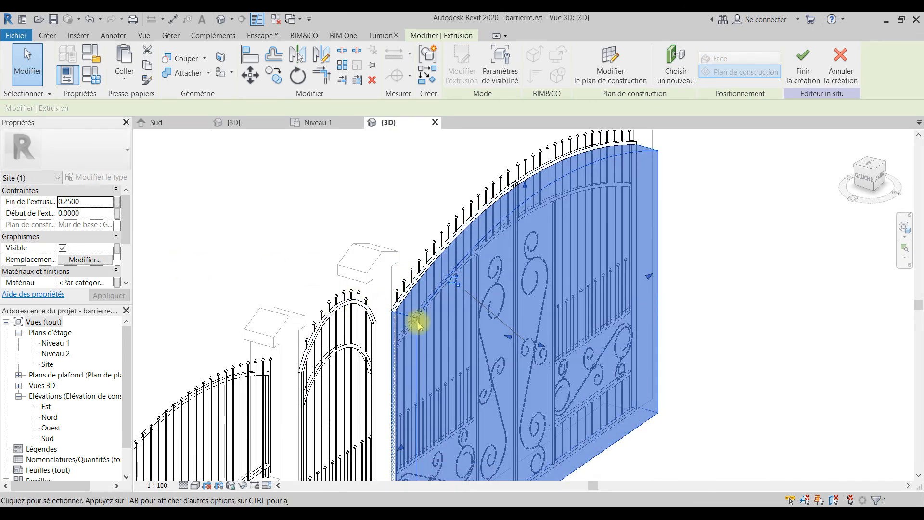
# Set the double gate panel's extrusion end to -0.13 and its extrusion start to -0.15.
pyautogui.click(88, 203)
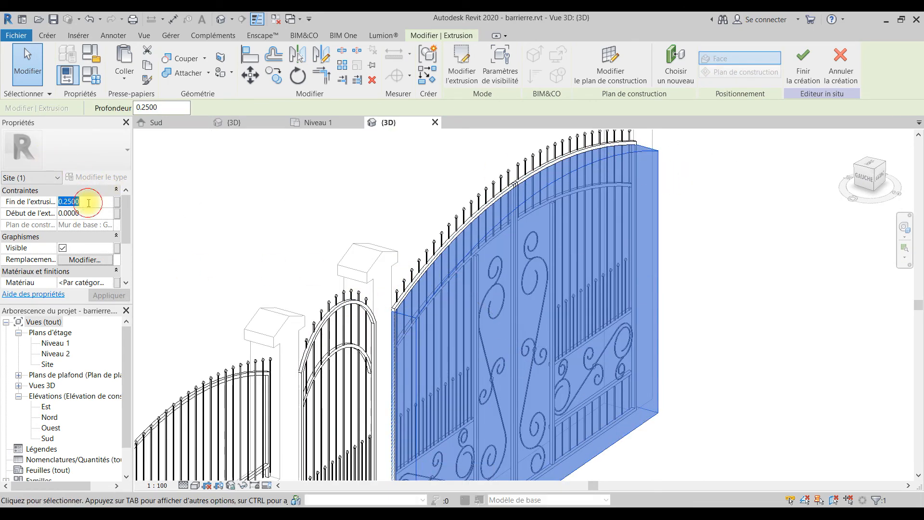
pyautogui.write('-0')
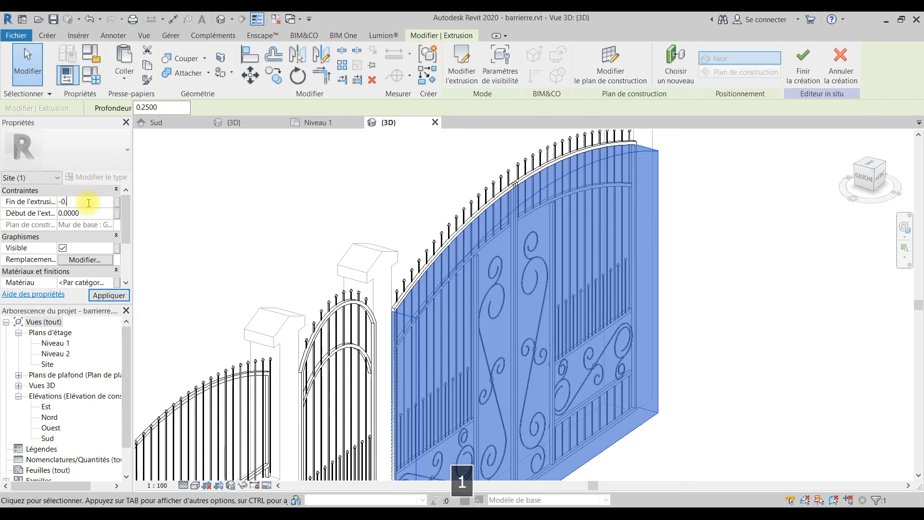
pyautogui.write('.13')
pyautogui.press('Return')
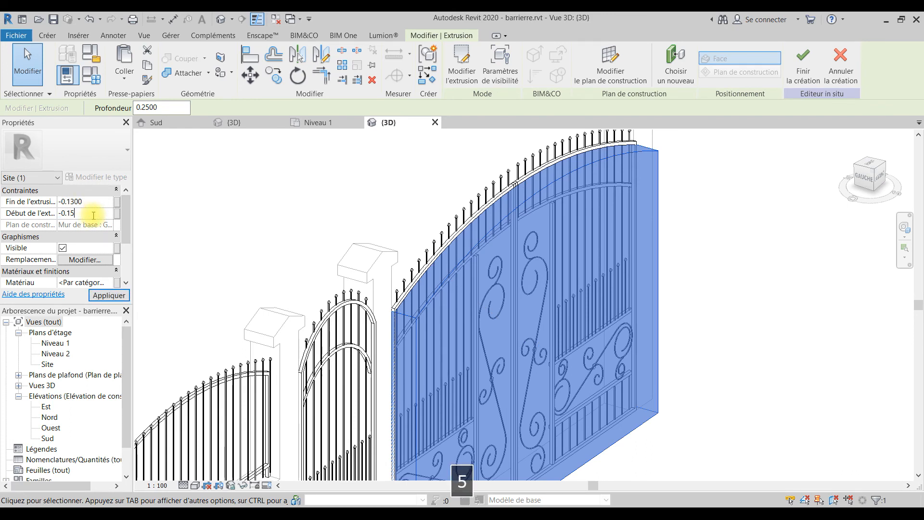
pyautogui.scroll(1, 423, 292)
pyautogui.keyDown('shift'); pyautogui.moveTo(427, 299); pyautogui.dragTo(468, 372, button='middle'); pyautogui.keyUp('shift')
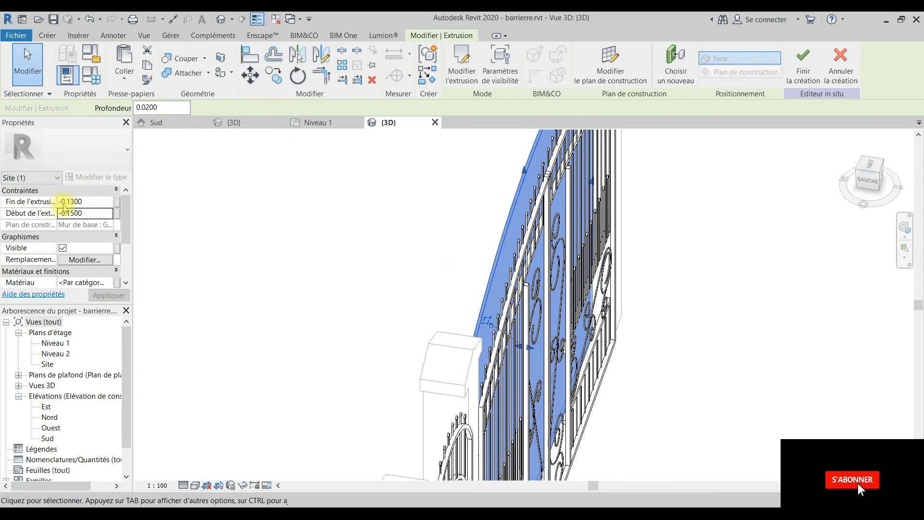
# Set the double gate panel's extrusion start to 0 and its extrusion end to 0.001.
pyautogui.click(96, 213)
pyautogui.write('00')
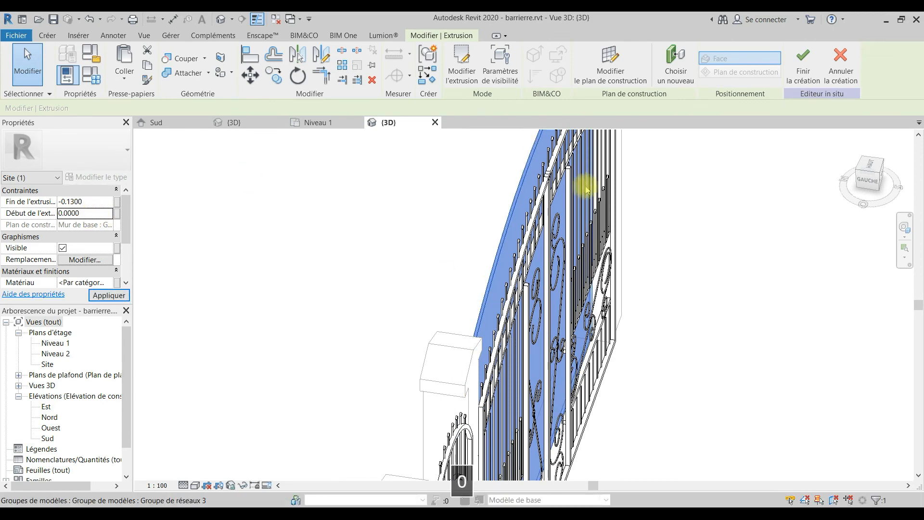
pyautogui.keyDown('shift'); pyautogui.moveTo(499, 299); pyautogui.dragTo(534, 301, button='middle'); pyautogui.keyUp('shift')
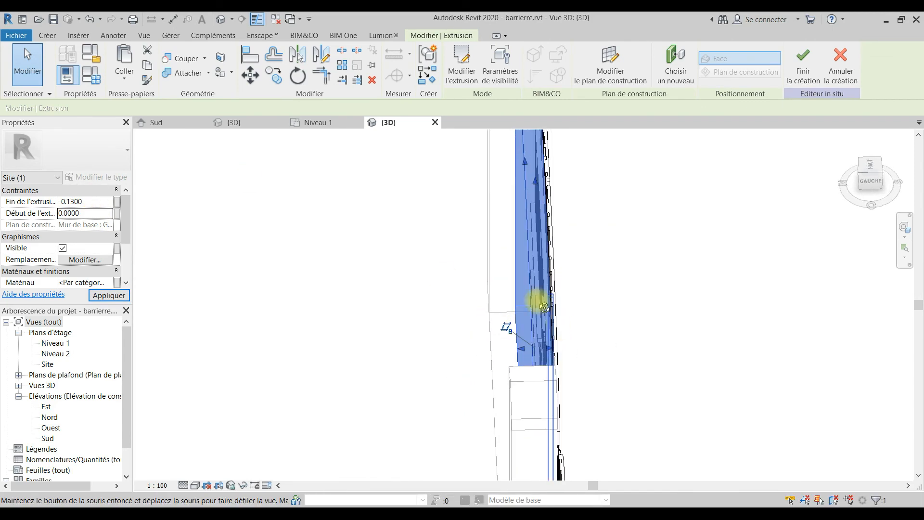
pyautogui.click(96, 202)
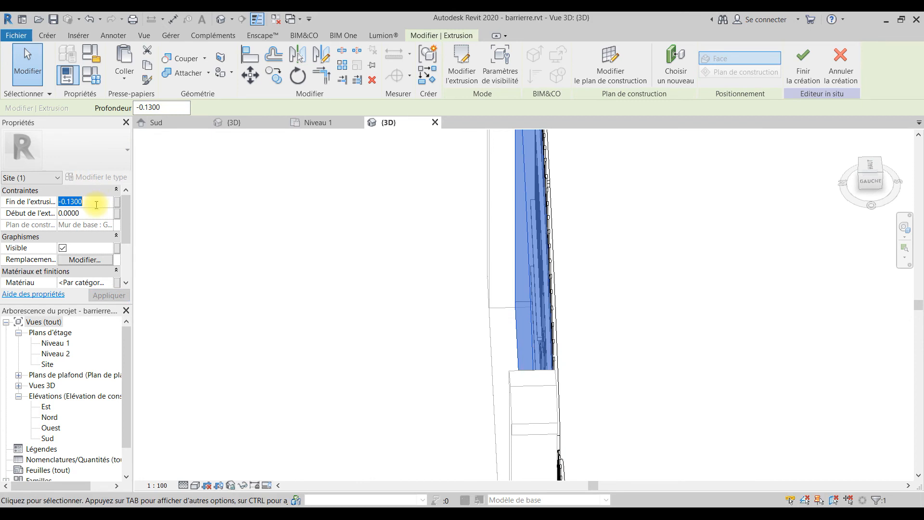
pyautogui.write('0')
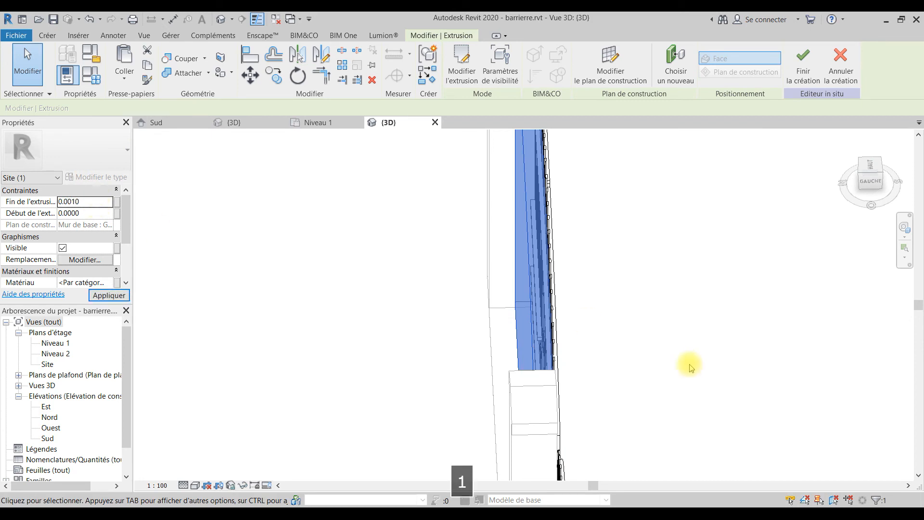
pyautogui.keyDown('shift'); pyautogui.moveTo(640, 326); pyautogui.dragTo(701, 262, button='middle'); pyautogui.keyUp('shift')
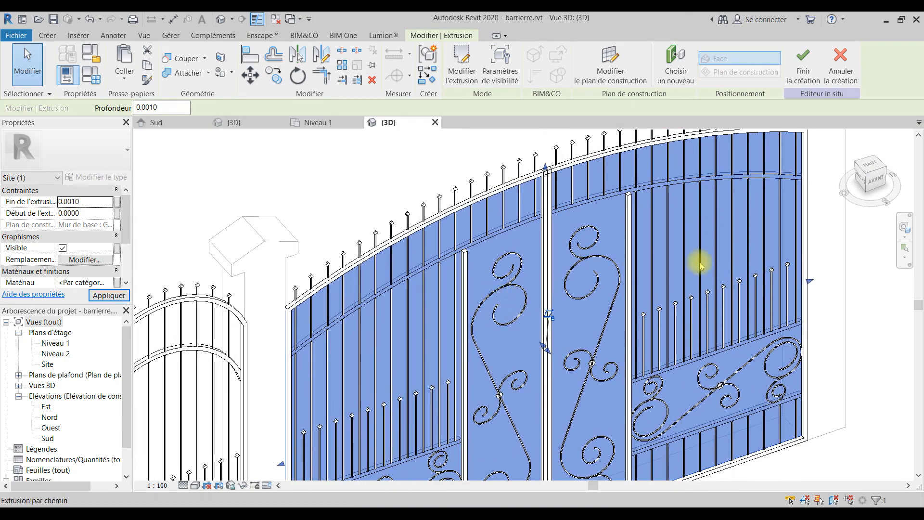
# Check the gate panel from the other side, reselect it and give its extrusion start a small negative offset.
pyautogui.scroll(-3, 708, 262)
pyautogui.click(821, 400)
pyautogui.keyDown('shift'); pyautogui.moveTo(703, 341); pyautogui.dragTo(608, 289, button='middle'); pyautogui.keyUp('shift')
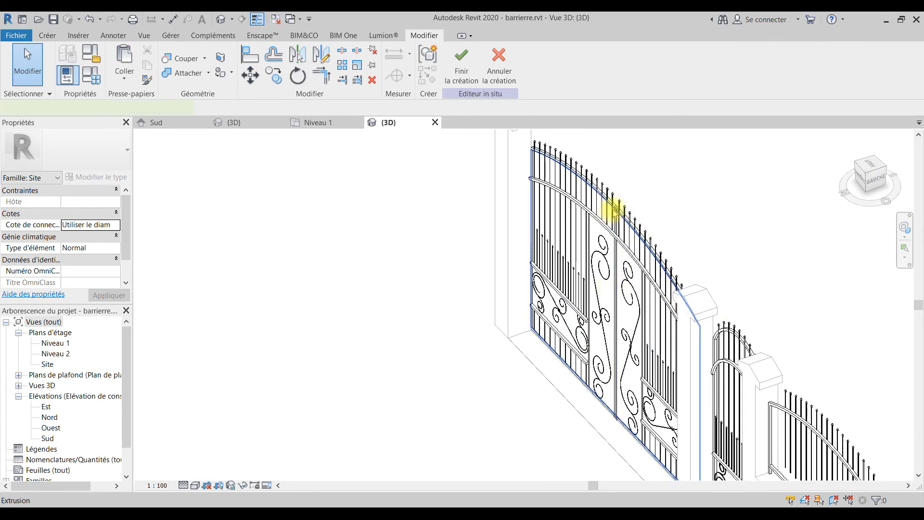
pyautogui.click(611, 211)
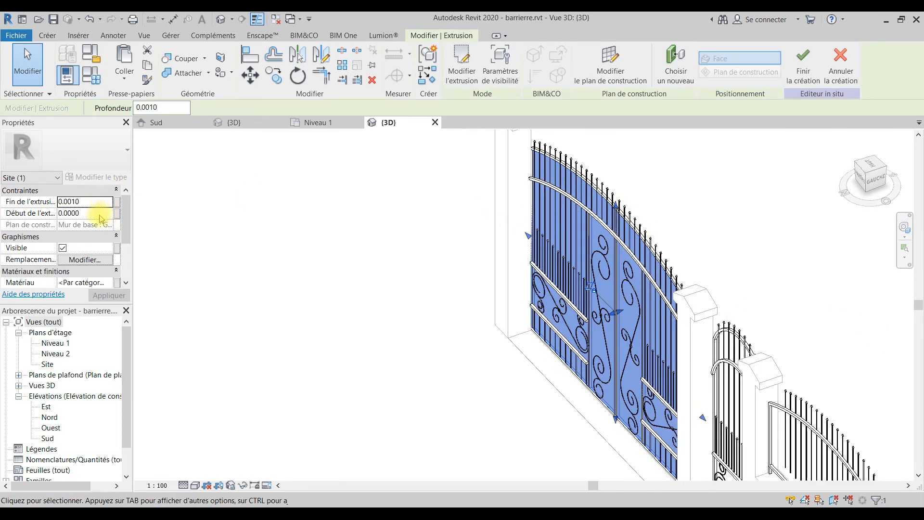
pyautogui.doubleClick(92, 200)
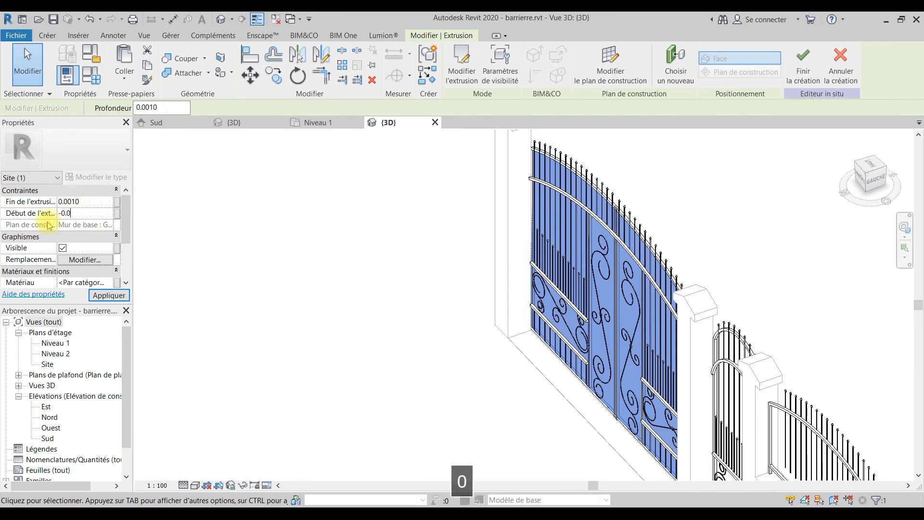
pyautogui.click(728, 225)
# Set the 3D view's visual style to Réaliste, with the whole fence and both gates in view.
pyautogui.keyDown('shift'); pyautogui.moveTo(730, 227); pyautogui.dragTo(567, 155, button='middle'); pyautogui.keyUp('shift')
pyautogui.scroll(-3, 598, 182)
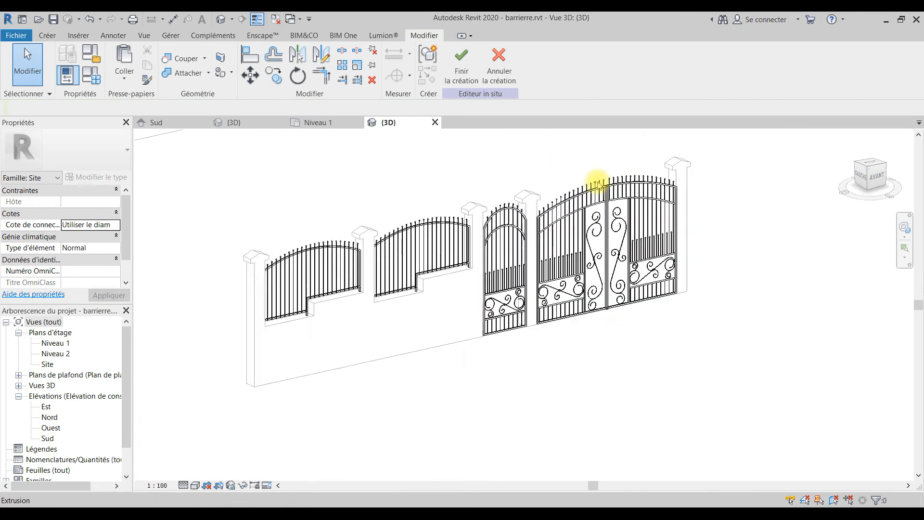
pyautogui.moveTo(653, 363); pyautogui.dragTo(649, 423, button='middle')
pyautogui.moveTo(692, 392)
pyautogui.keyDown('shift'); pyautogui.mouseDown(button='middle')
pyautogui.moveTo(675, 404)
pyautogui.moveTo(683, 402)
pyautogui.mouseUp(button='middle'); pyautogui.keyUp('shift')
pyautogui.click(208, 485)
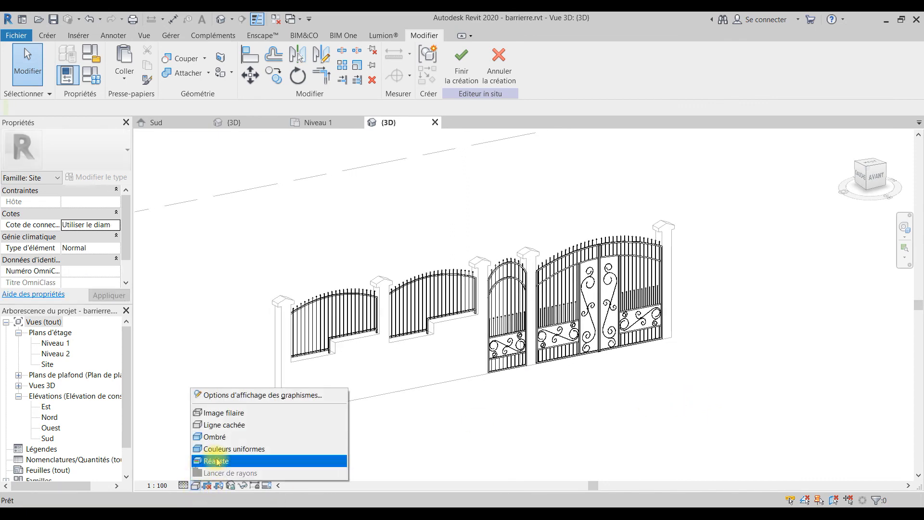
pyautogui.click(217, 459)
# Check the double gate's backing panel and the small gate's ironwork up close, and finish the in-place model.
pyautogui.keyDown('shift'); pyautogui.moveTo(646, 390); pyautogui.dragTo(465, 289, button='middle'); pyautogui.keyUp('shift')
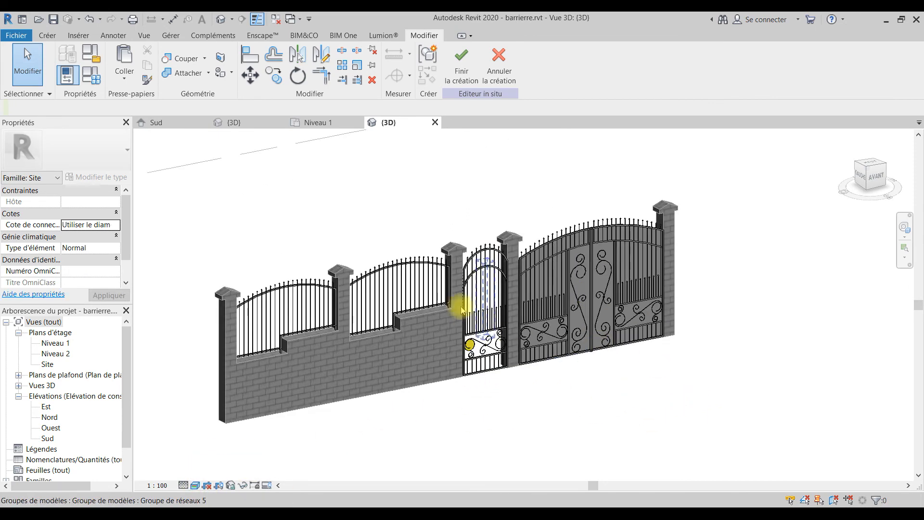
pyautogui.scroll(7, 657, 259)
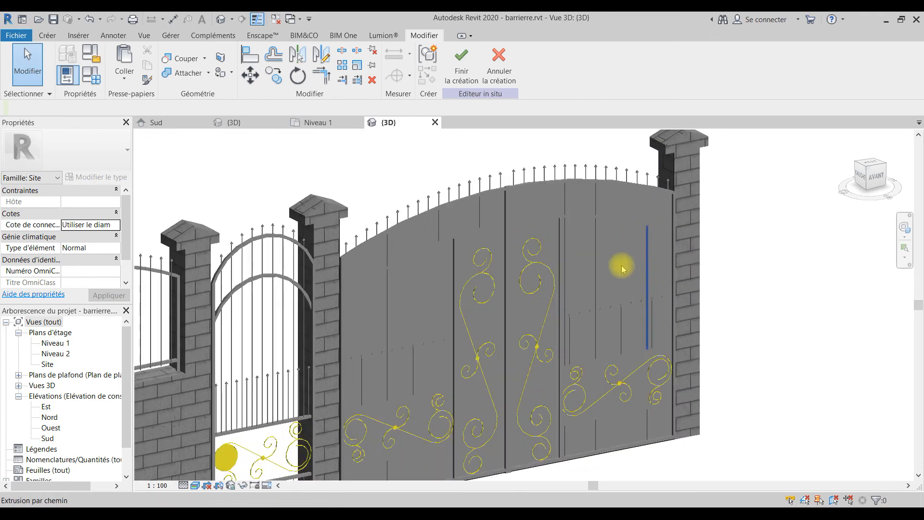
pyautogui.scroll(-6, 621, 267)
pyautogui.scroll(-4, 603, 275)
pyautogui.keyDown('shift'); pyautogui.moveTo(696, 422); pyautogui.dragTo(630, 404, button='middle'); pyautogui.keyUp('shift')
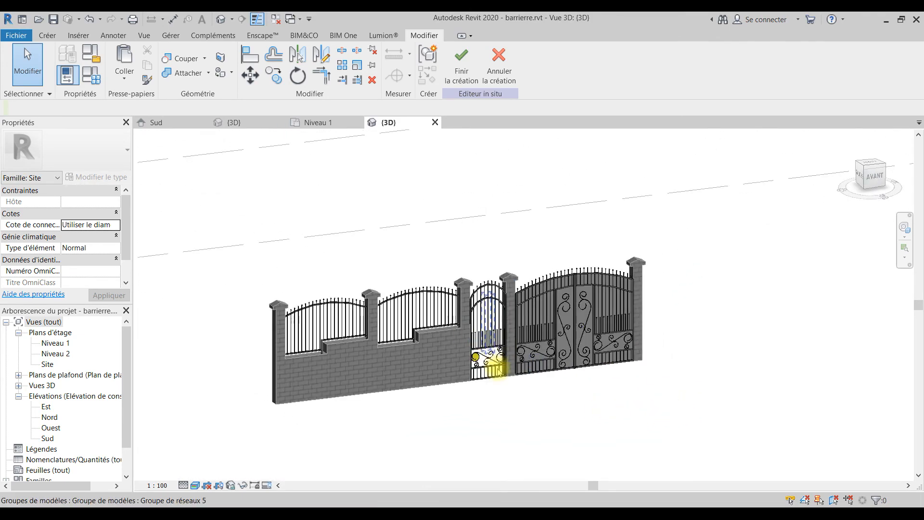
pyautogui.scroll(4, 499, 371)
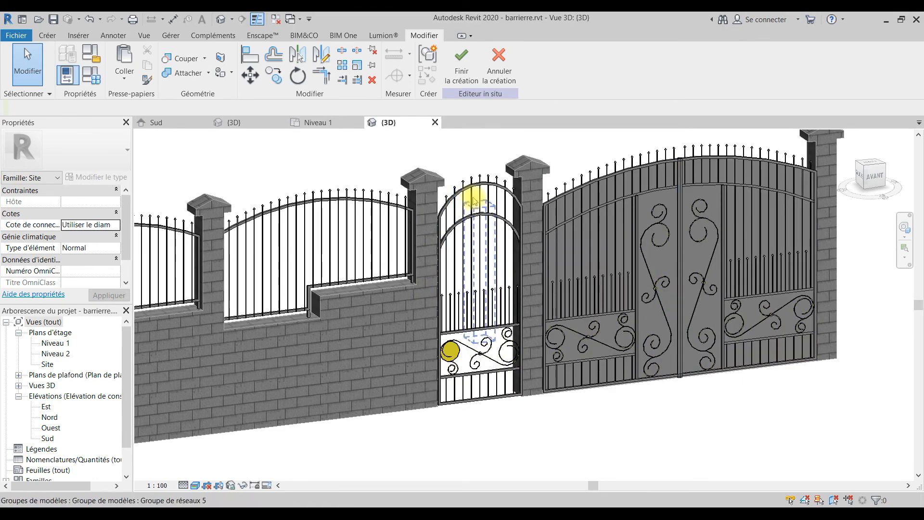
pyautogui.scroll(-4, 506, 255)
pyautogui.keyDown('shift'); pyautogui.moveTo(543, 314); pyautogui.dragTo(602, 417, button='middle'); pyautogui.keyUp('shift')
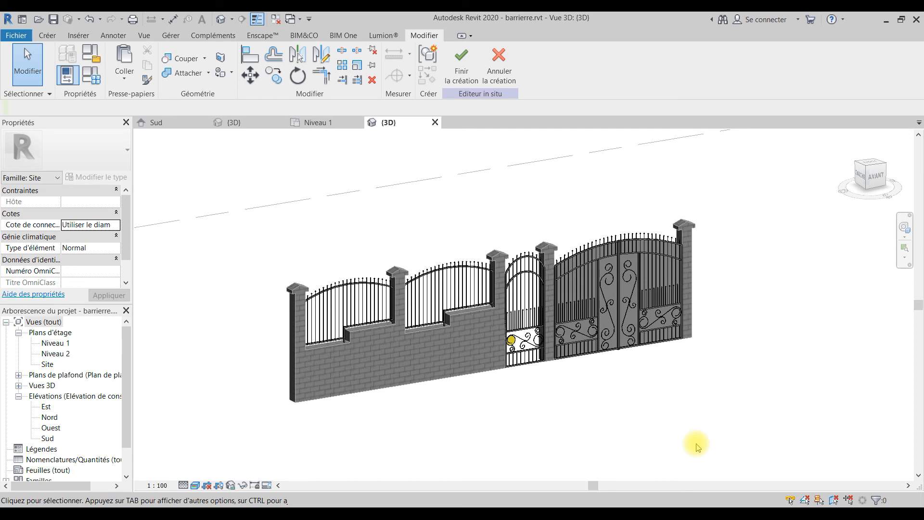
pyautogui.click(455, 75)
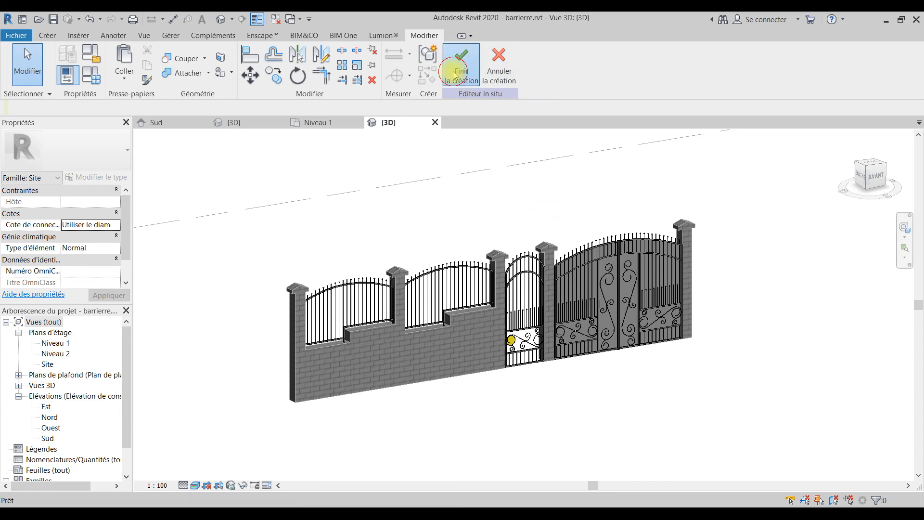